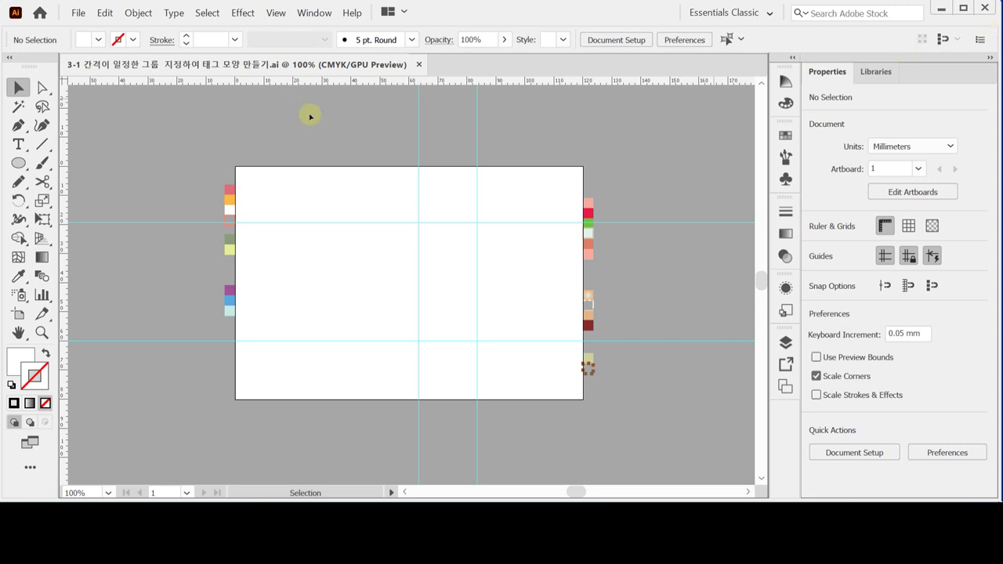
Step: Select the three white ellipses and the curved tail path and apply the default white fill and black 1 pt stroke
left_click(353, 254, "ctrl")
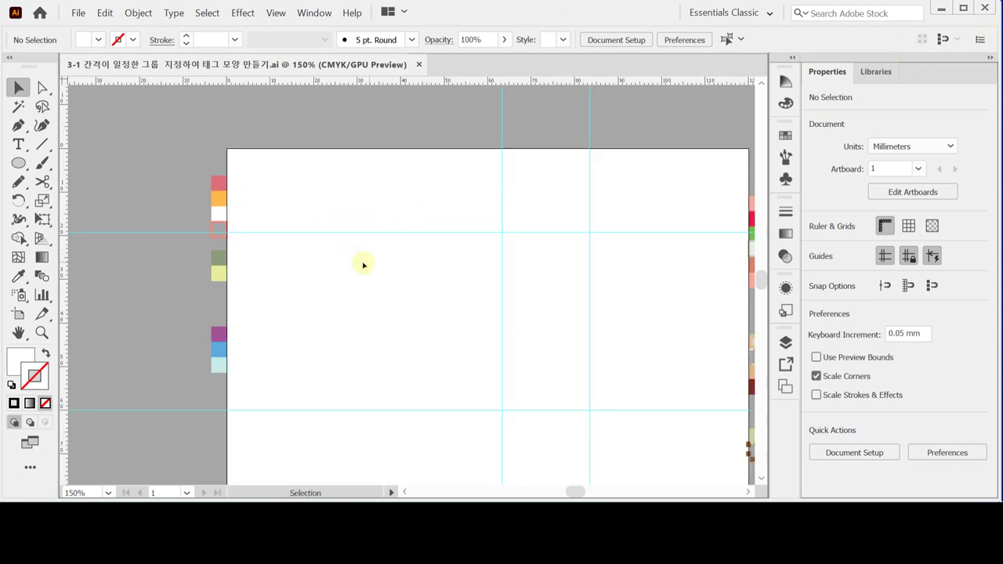
left_click(351, 257, "ctrl")
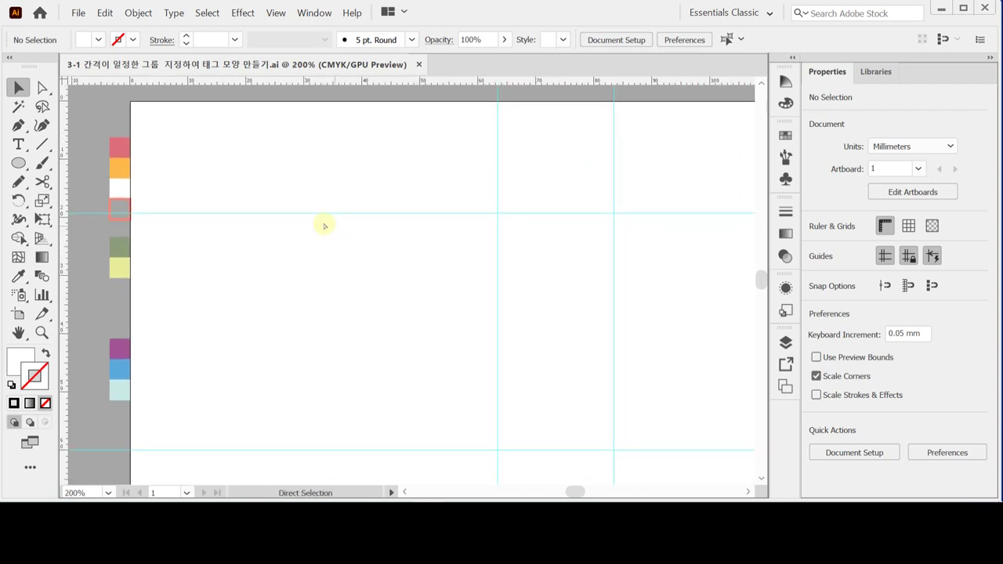
left_click_drag(324, 224, 202, 193)
left_click_drag(281, 256, 381, 266)
left_click(476, 215)
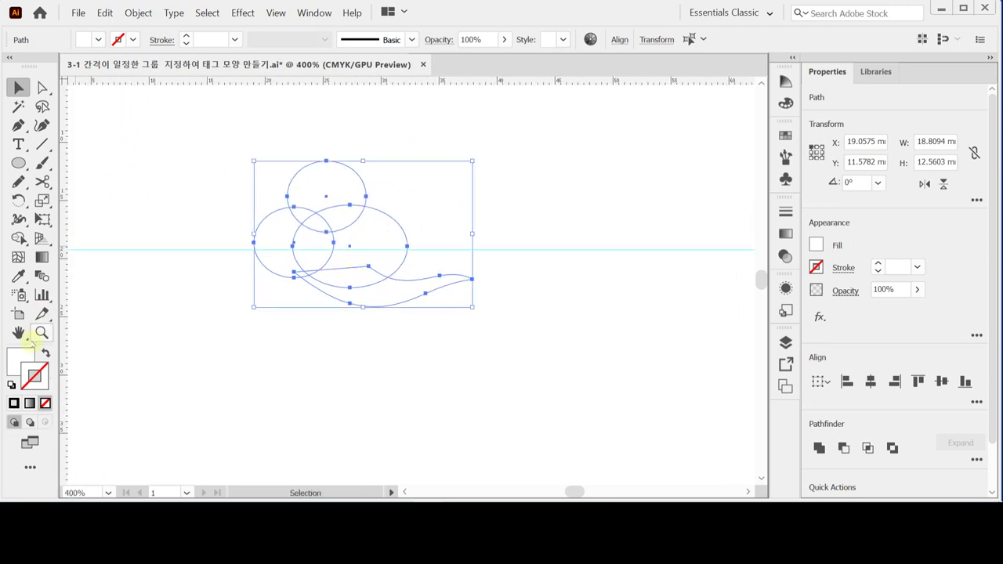
left_click(11, 385)
left_click(148, 186)
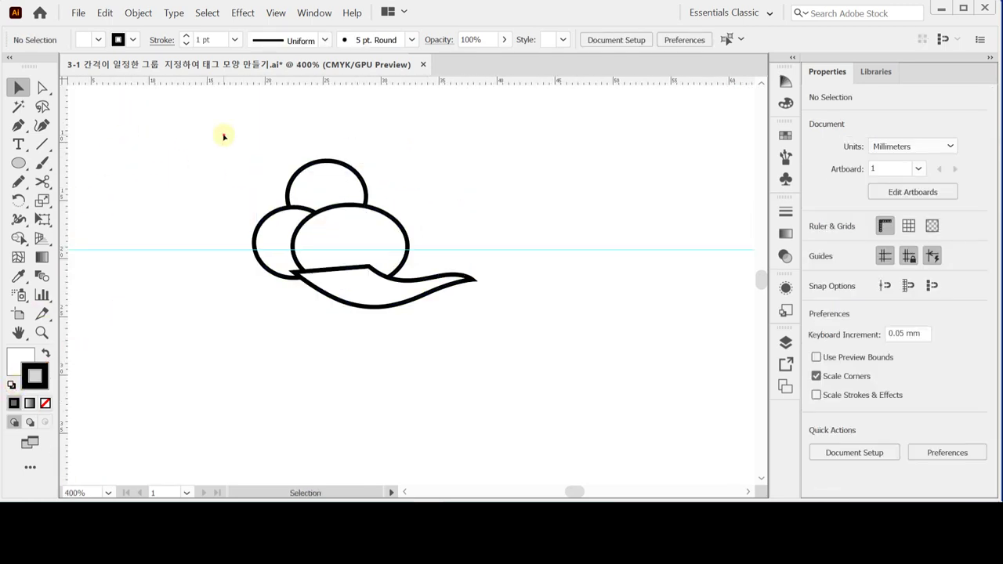
Step: Examine how the three overlapping ellipses and the curved tail path make up the cloud shape
left_click(300, 167)
left_click(266, 240)
left_click(372, 243)
left_click(331, 188)
left_click(269, 263)
left_click(367, 263)
left_click(500, 223)
left_click(398, 300)
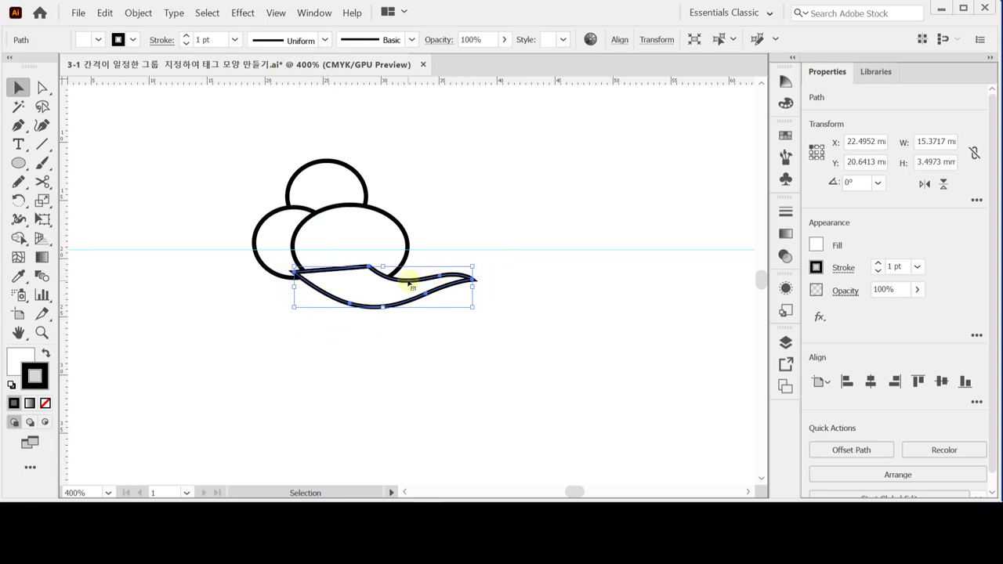
Step: Draw a closed practice copy of the curved tail with the Pen tool in the empty area below the cloud
left_click(19, 125)
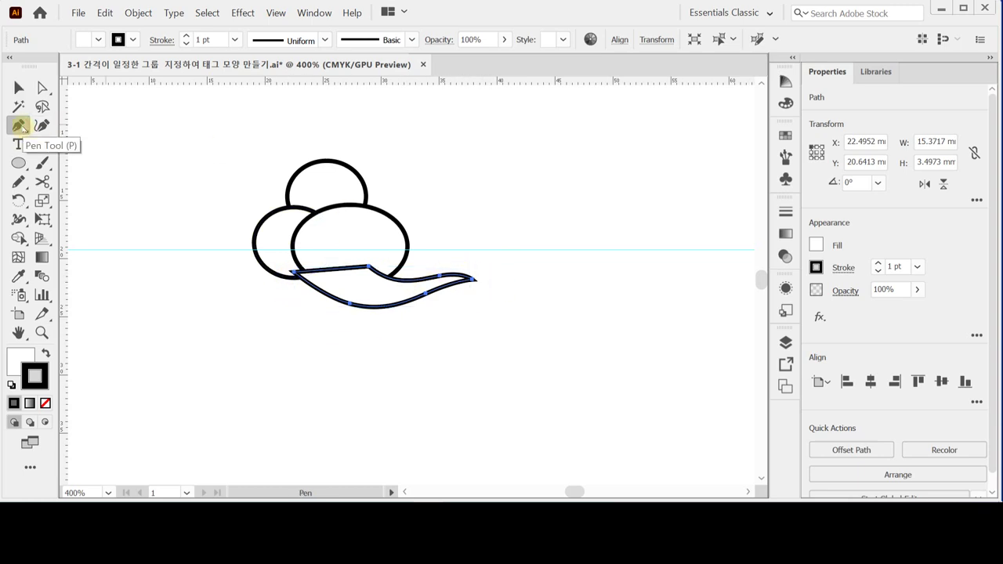
left_click(242, 336, "ctrl")
scroll(355, 249, "down", 2)
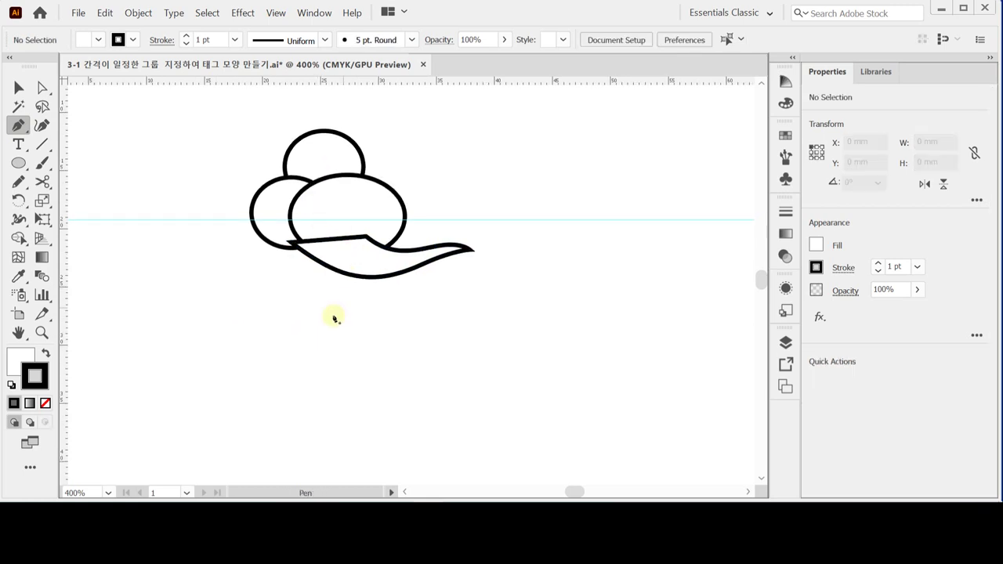
left_click(307, 324)
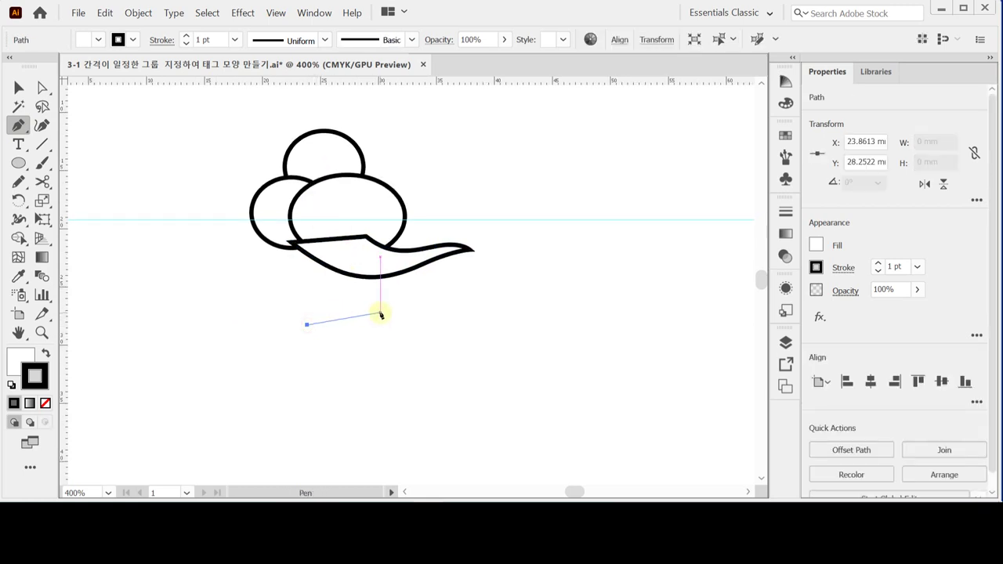
left_click(380, 314)
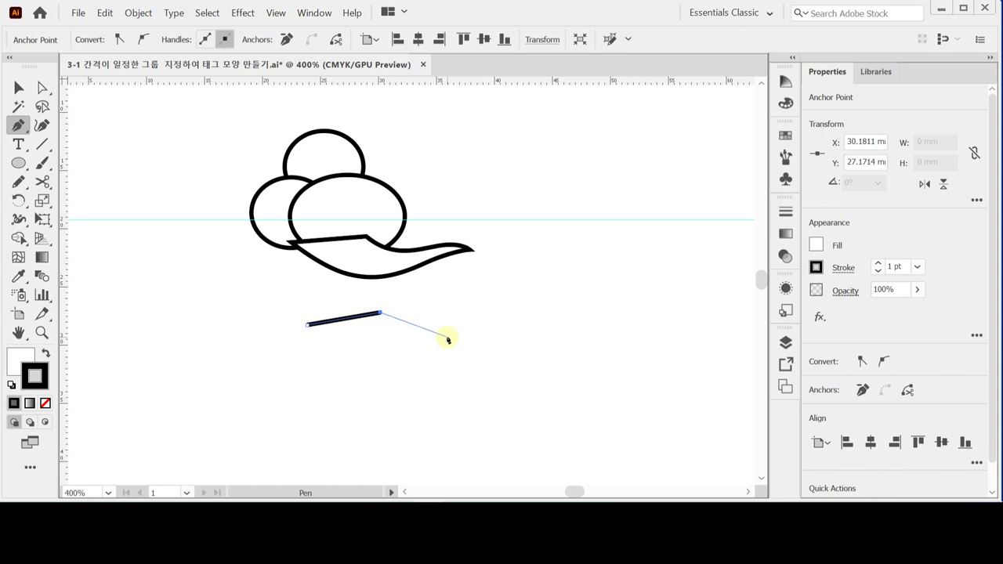
mouse_move(444, 333)
left_mouse_down()
mouse_move(499, 338)
mouse_move(447, 361)
mouse_move(472, 358)
mouse_move(446, 351)
mouse_move(367, 384)
mouse_move(314, 362)
left_mouse_up()
left_click(306, 328)
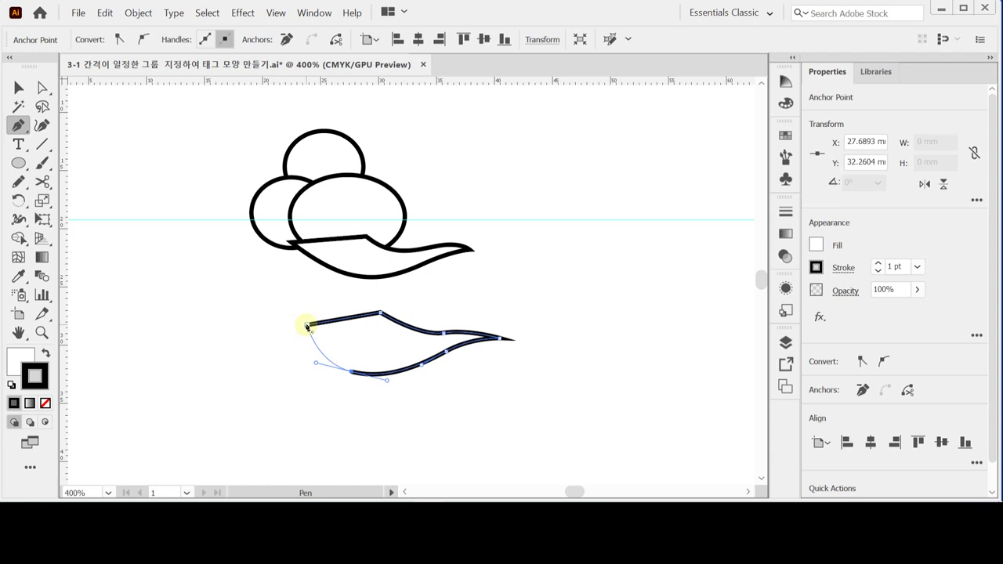
Step: Adjust the lower and upper curves of the practice tail path, and delete the path
left_click(350, 376, "ctrl")
left_click_drag(351, 375, 361, 360)
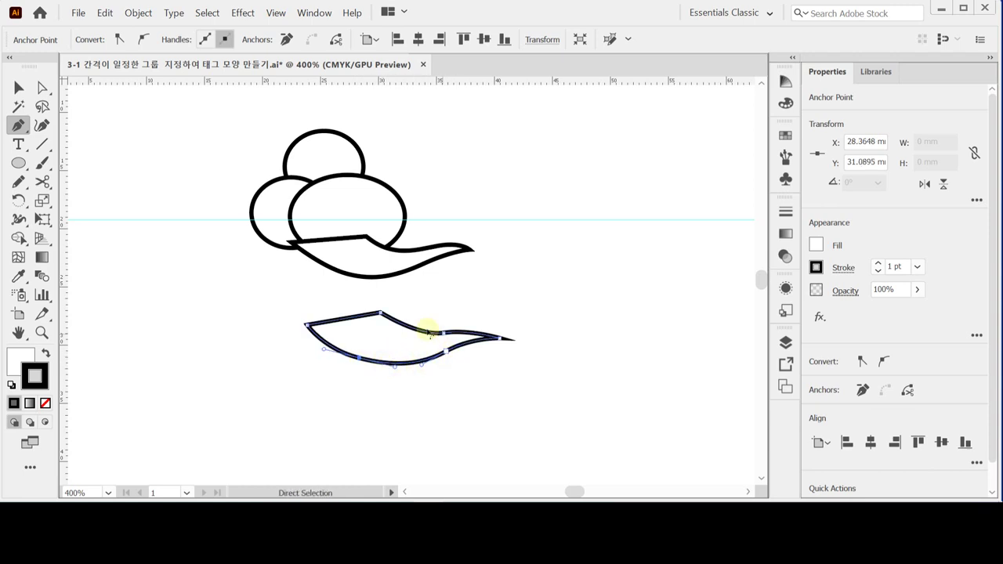
left_click(444, 335)
left_click_drag(416, 337, 404, 338)
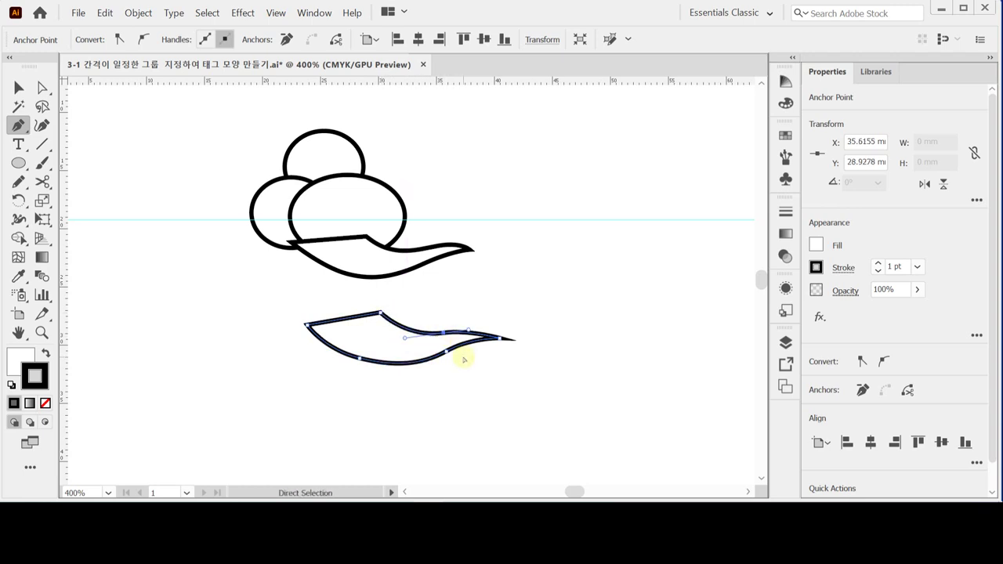
key("Delete")
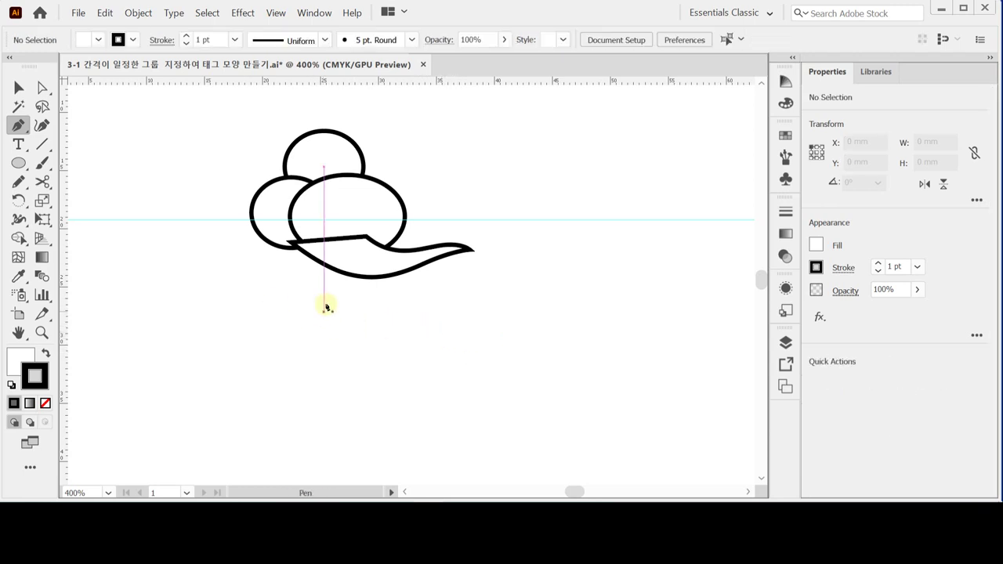
Step: Save the document with the cloud outlines
left_click_drag(352, 274, 350, 291)
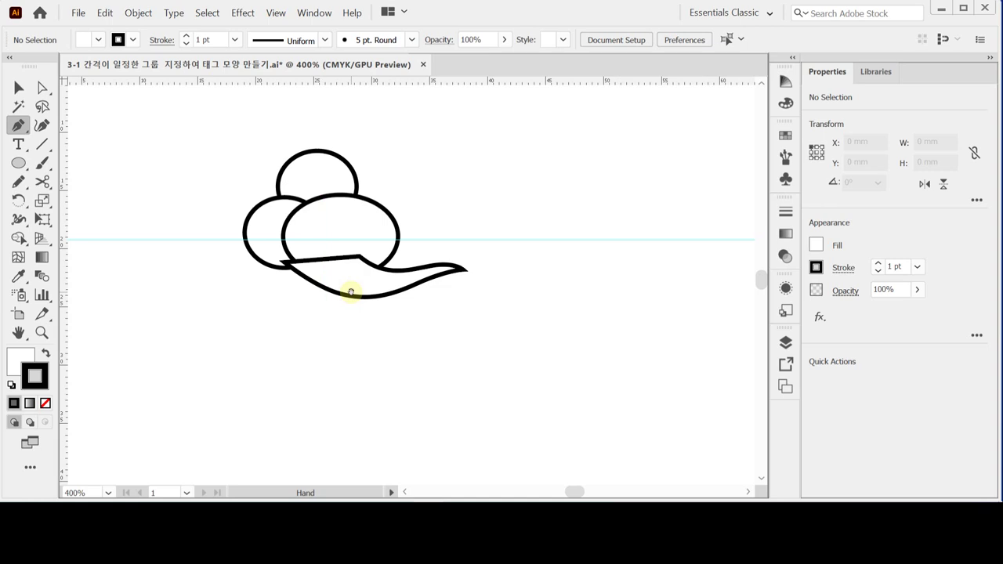
key("ctrl")
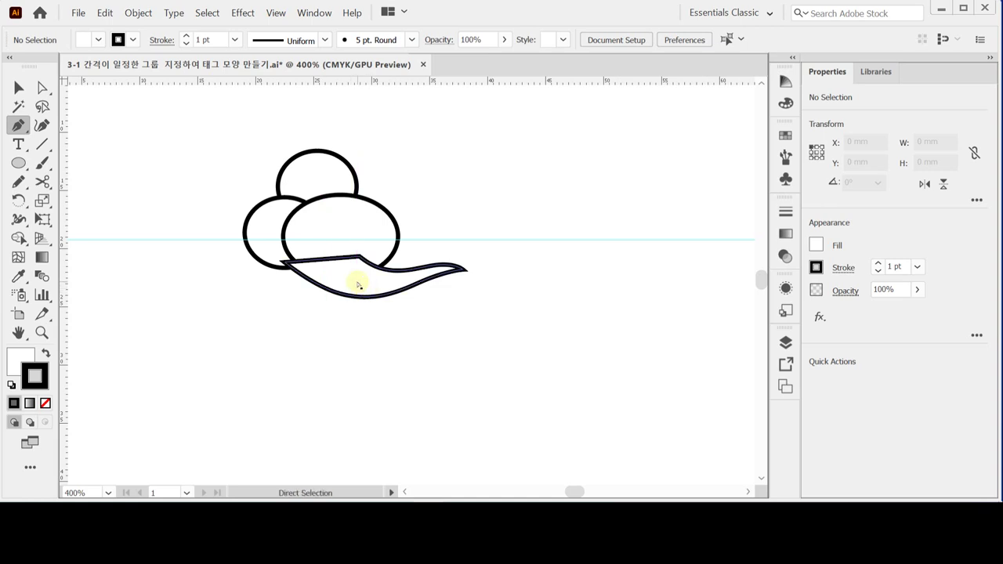
key("ctrl")
key("ctrl+s")
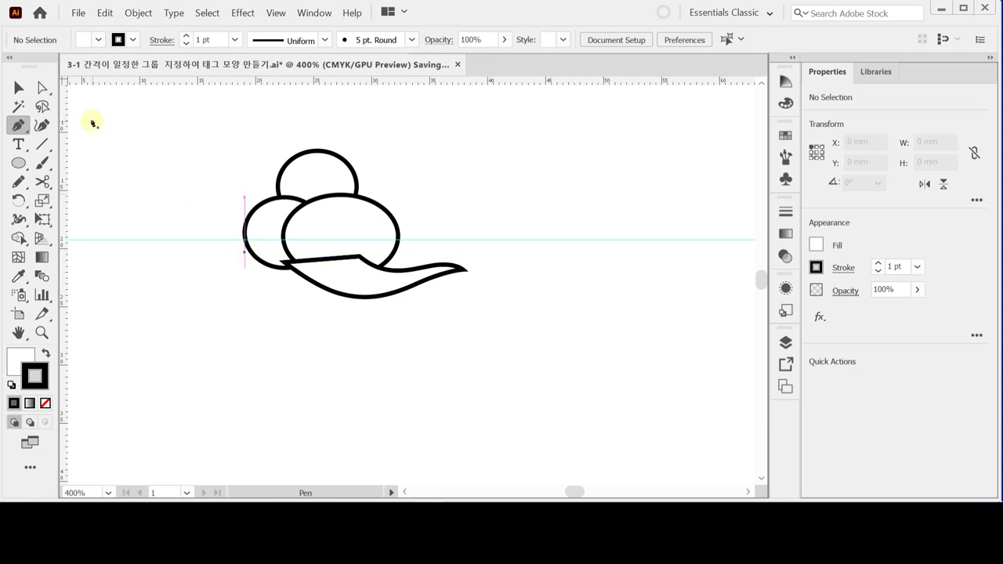
Step: Select the three ellipses and the tail path and unite them into one outline with Pathfinder
left_click(19, 87)
left_click(361, 293)
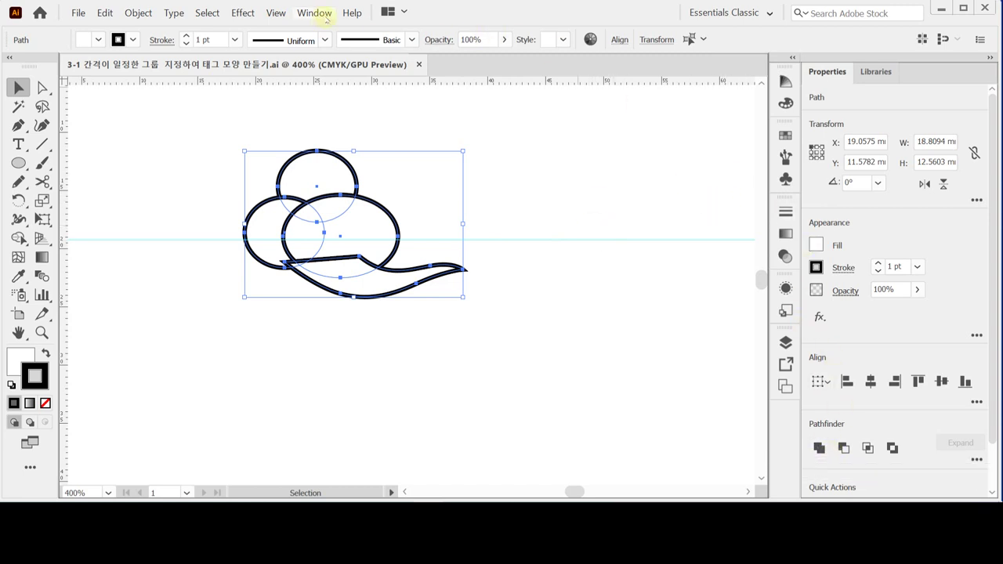
left_click(313, 13)
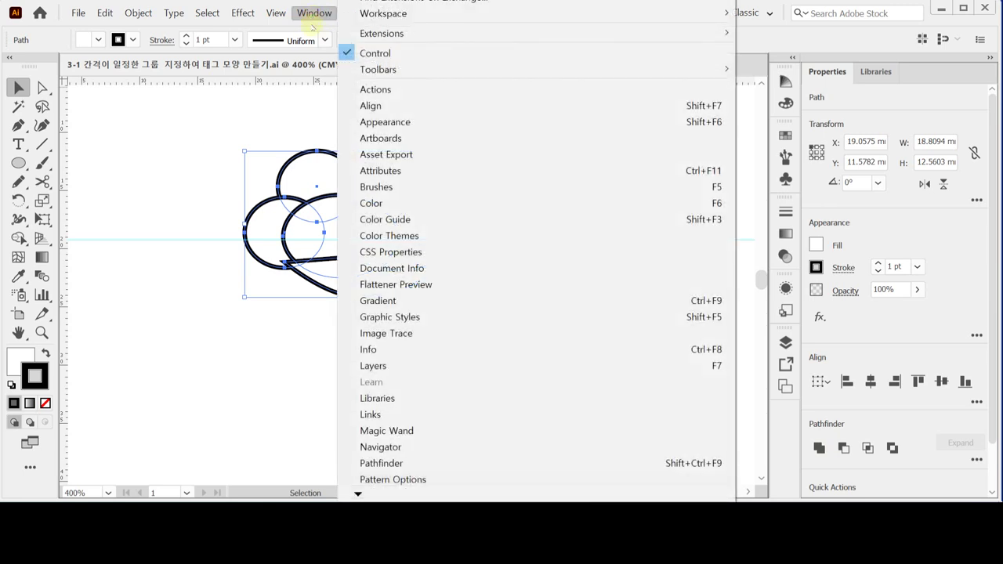
left_click(409, 463)
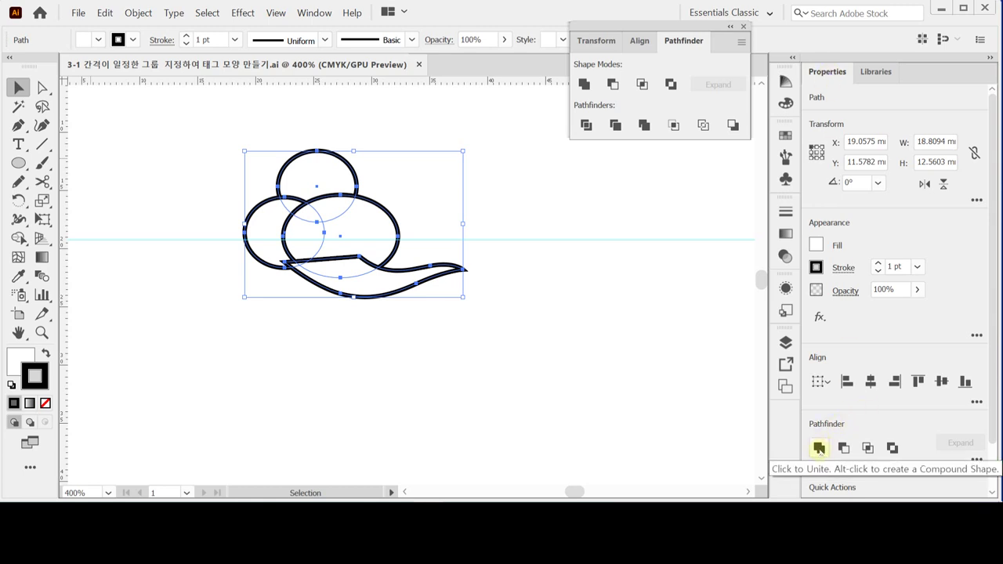
left_click(977, 460)
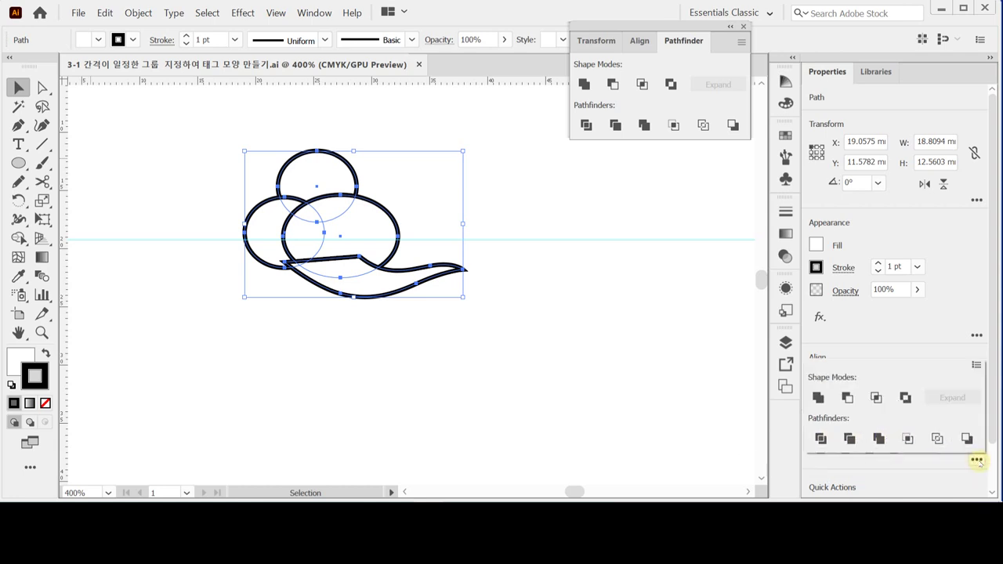
left_click(976, 460)
left_click(977, 459)
left_click(976, 460)
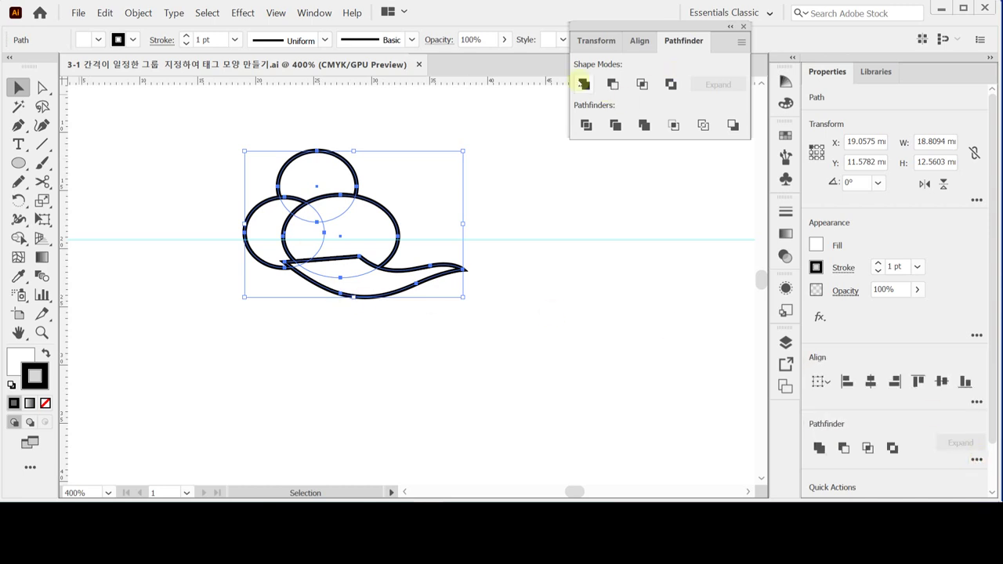
left_click(584, 84)
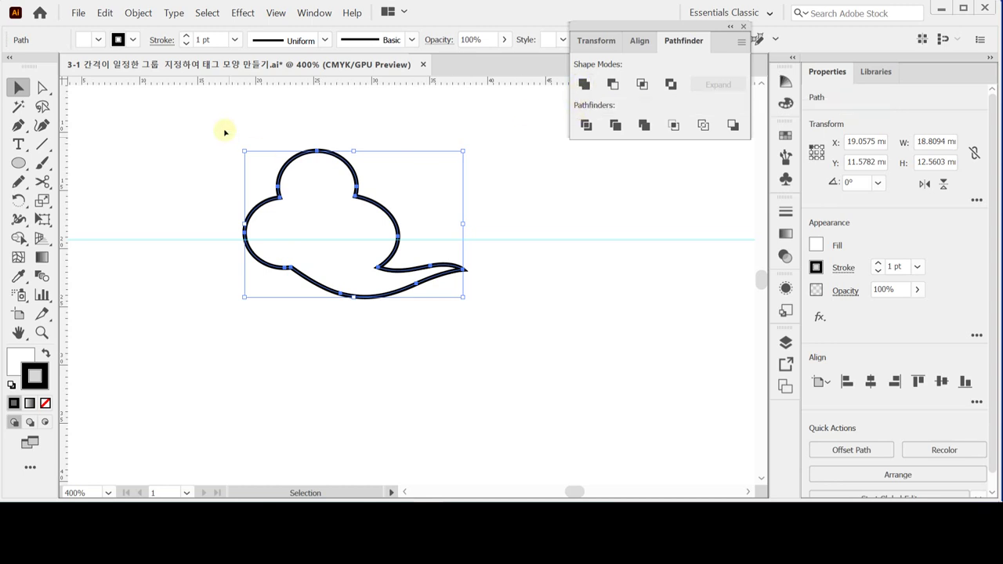
Step: Fill the united cloud shape with the pink-red sample swatch beside the artboard using the Eyedropper, leaving no stroke
left_click(264, 259)
key("ctrl+minus")
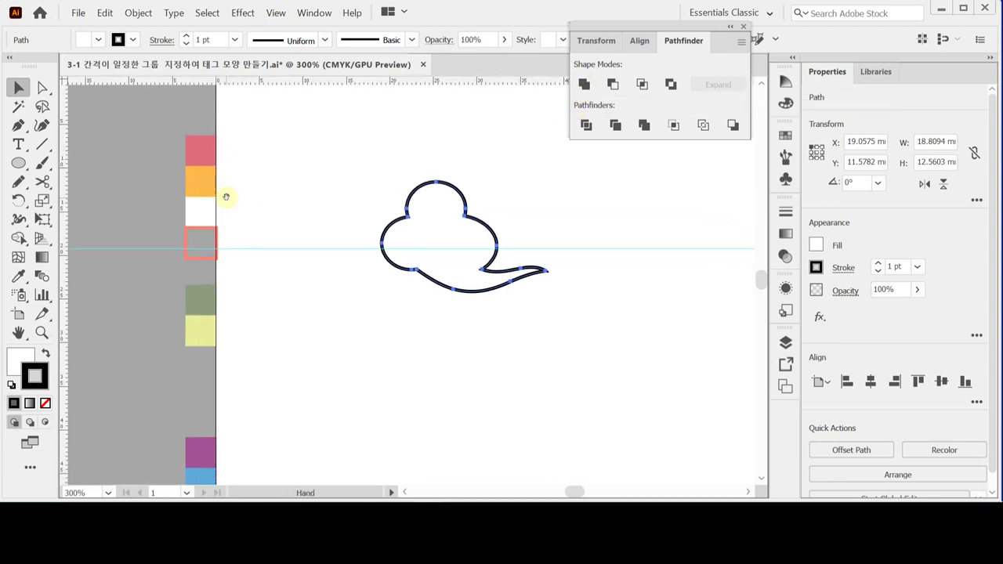
key("i")
left_click(196, 149)
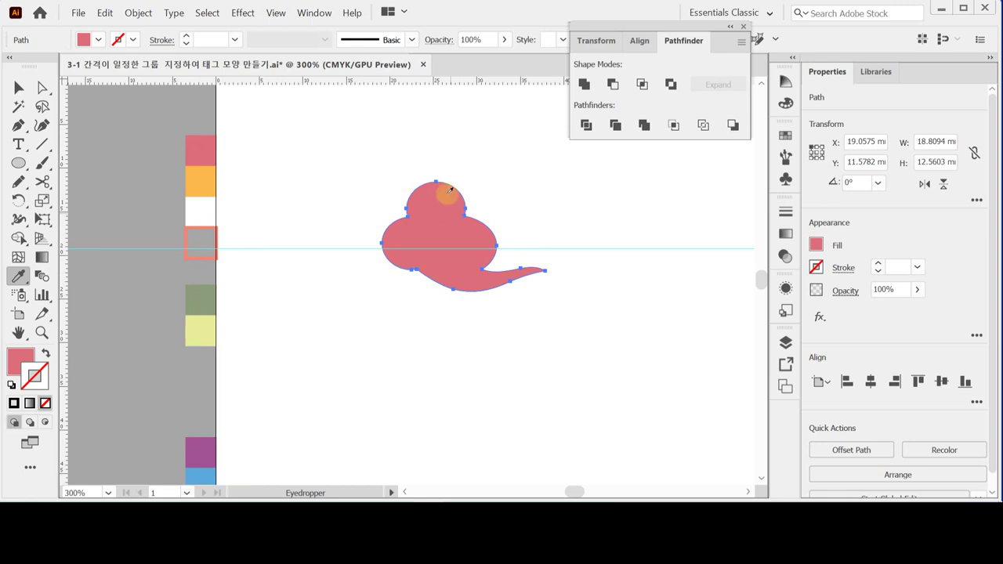
Step: Float the Color panel and view the fill's values in Grayscale and RGB, returning the colour mode to CMYK
left_click_drag(785, 103, 589, 153)
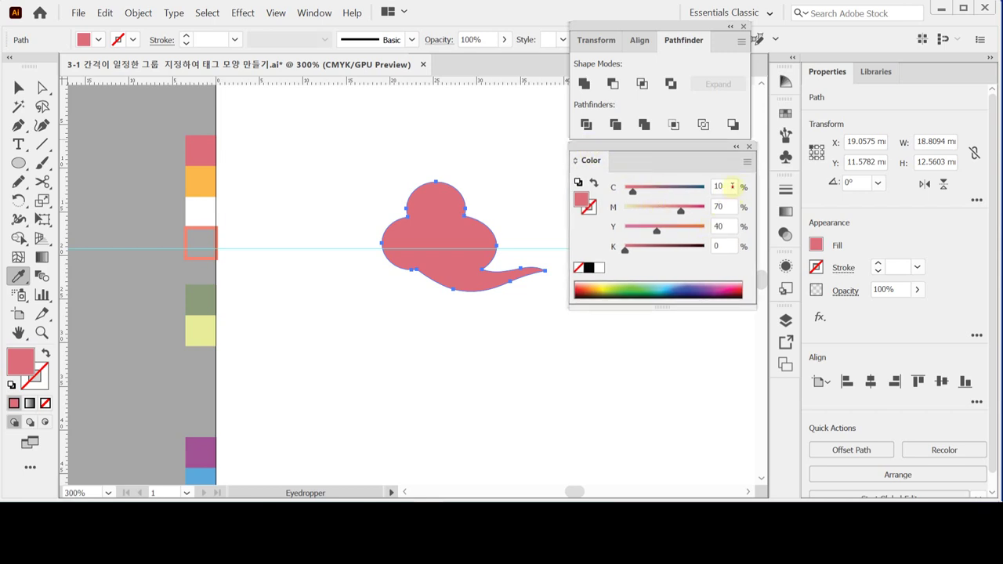
left_click(747, 162)
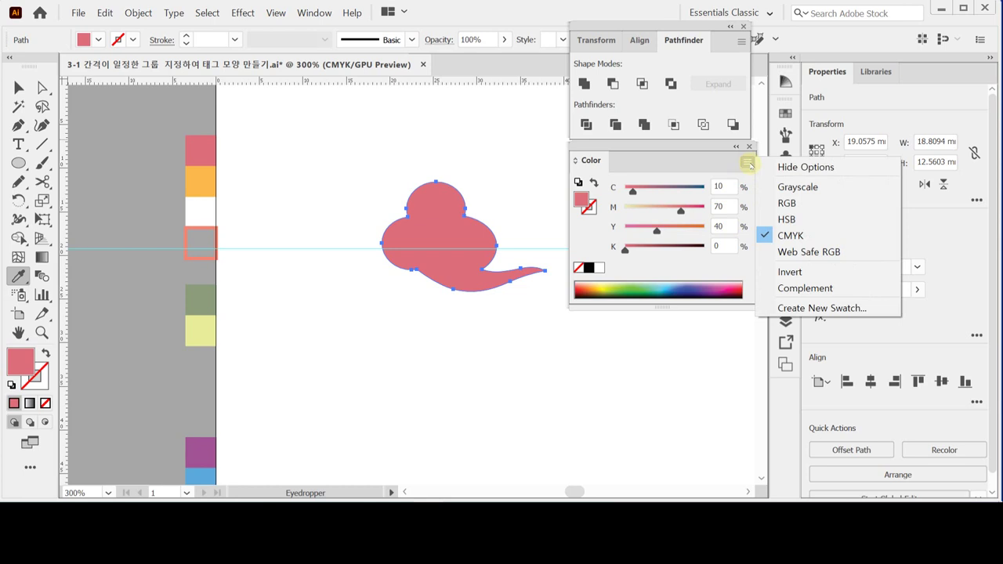
left_click(797, 187)
left_click(748, 162)
left_click(786, 203)
left_click(748, 162)
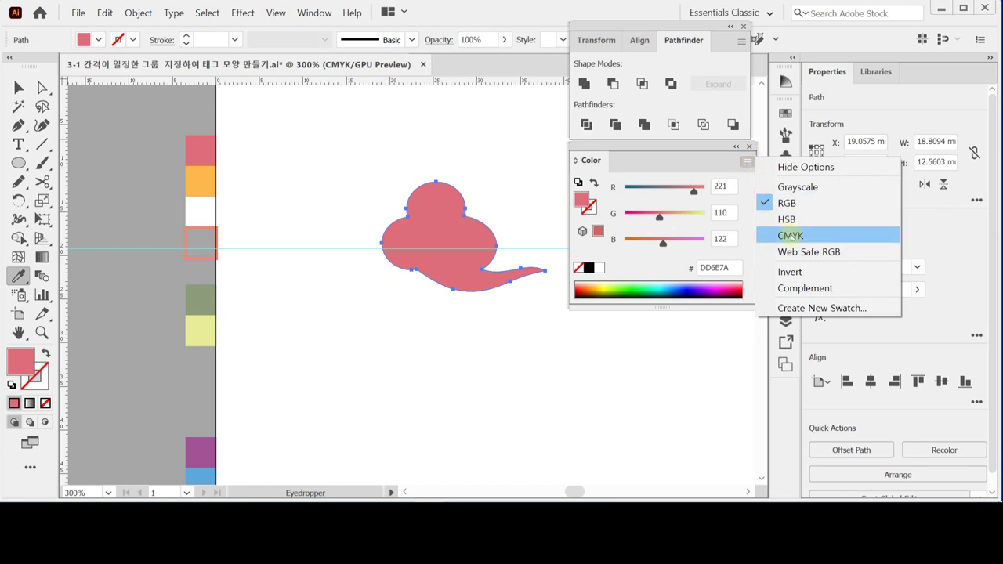
left_click(789, 235)
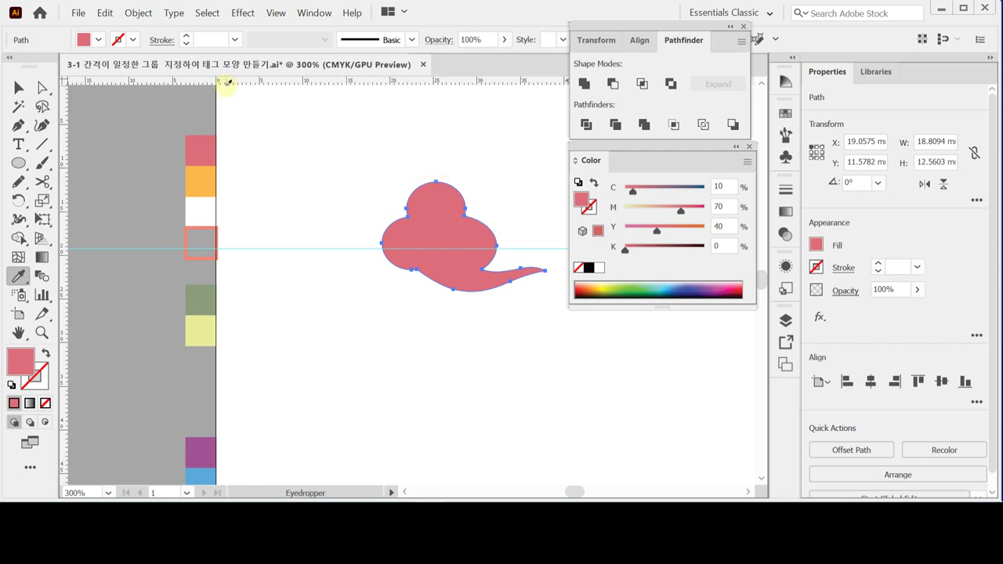
Step: Start an Offset Path on the cloud shape, set the offset to 1 mm with Miter joins, and preview it
left_click(447, 249)
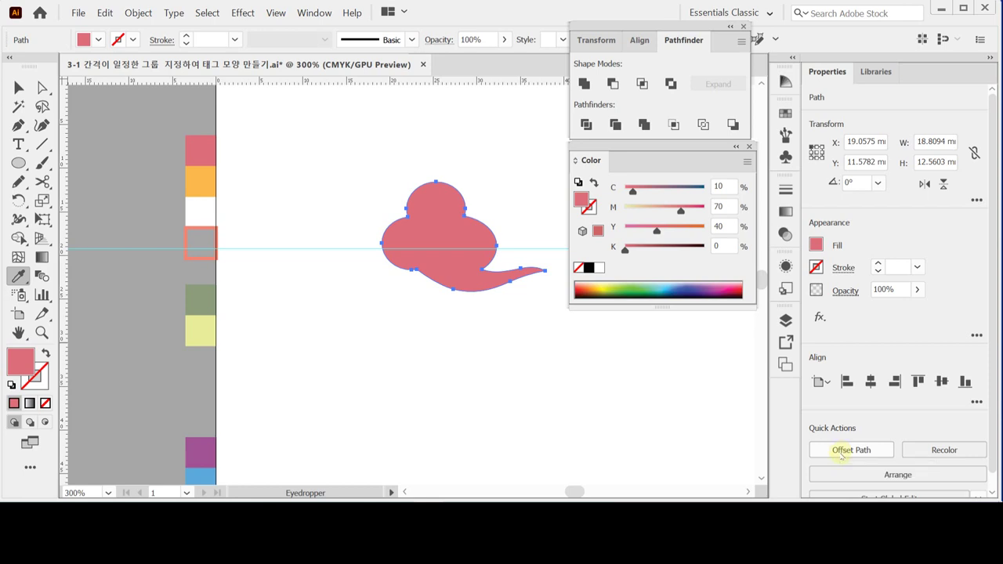
scroll(843, 454, "down", 1)
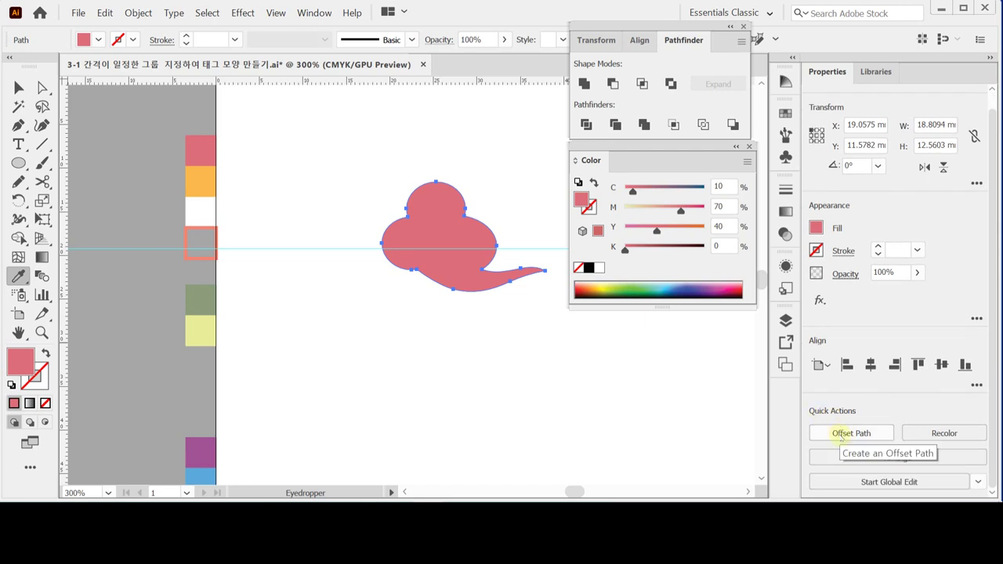
left_click(841, 435)
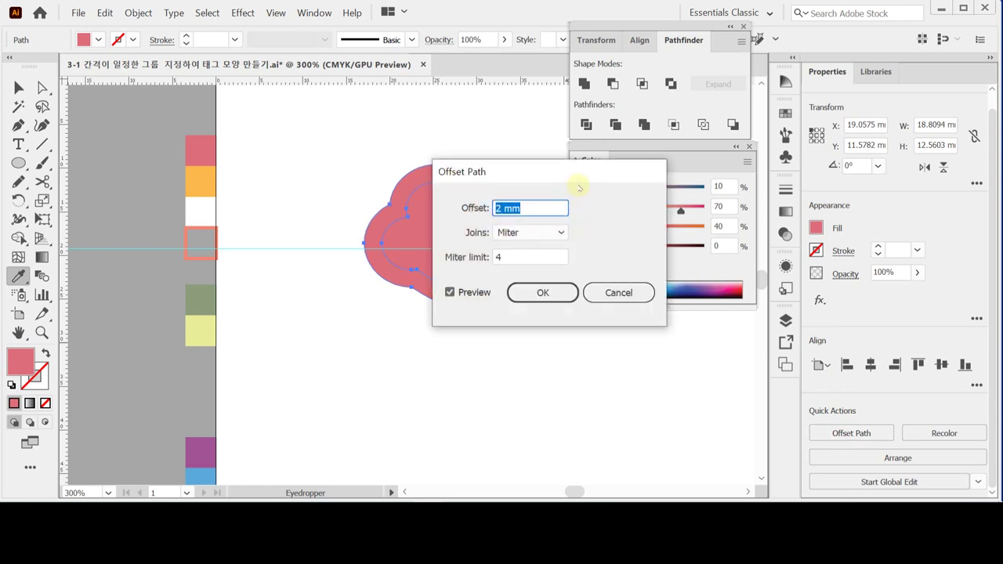
left_click_drag(583, 169, 582, 300)
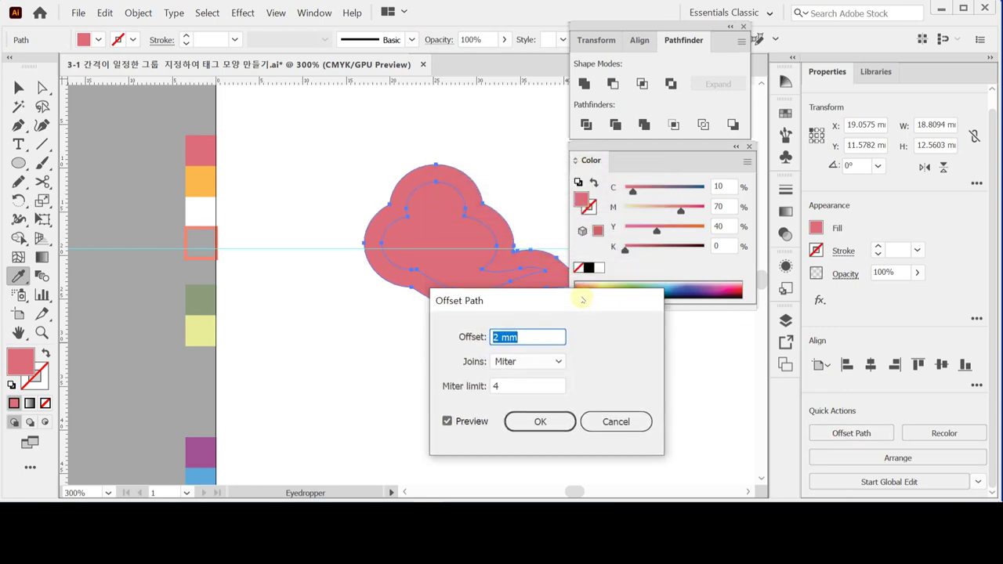
type("1")
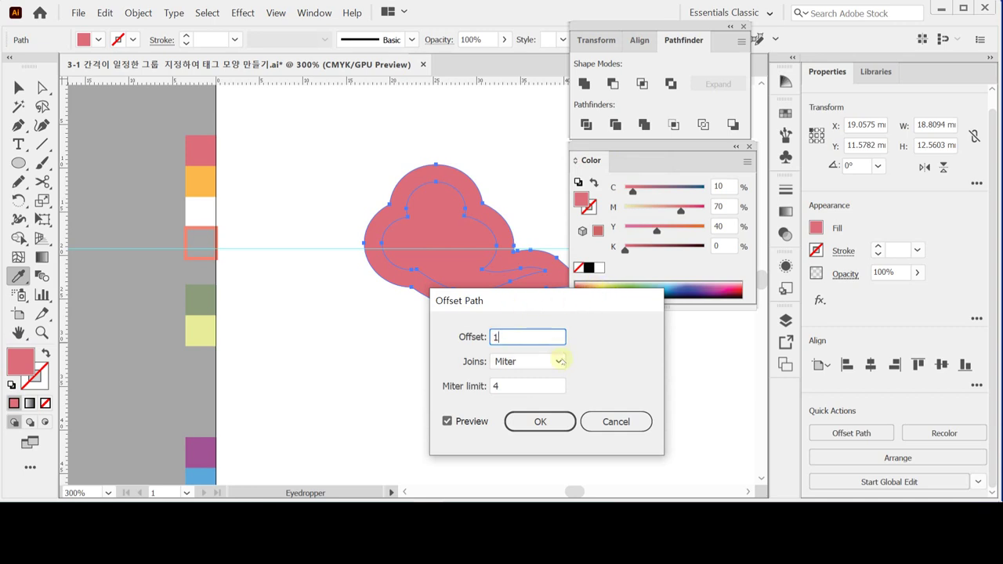
left_click(461, 421)
left_click(459, 421)
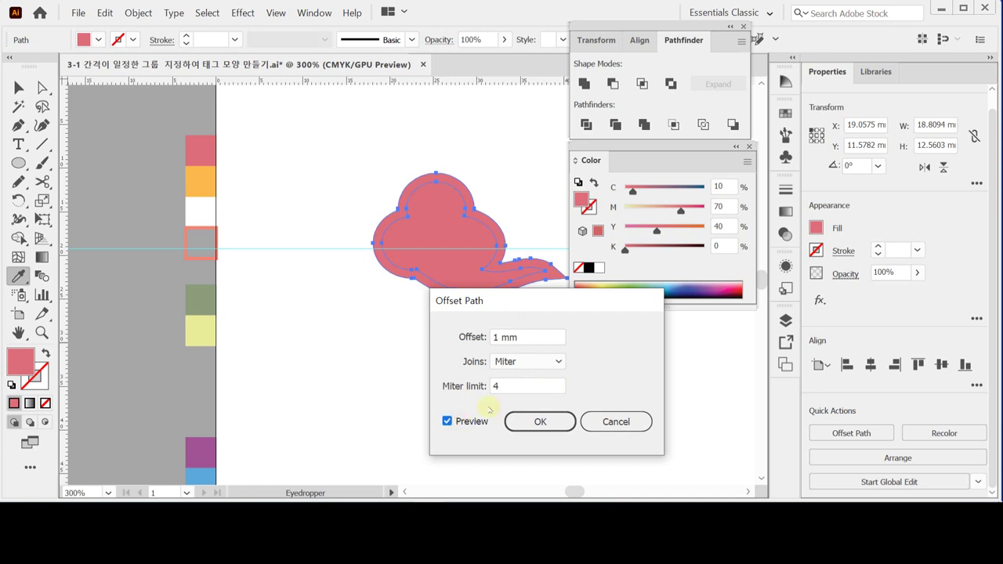
Step: Try an inward offset of -1 mm while toggling the preview, and return the offset value to 1 mm
left_click(495, 337)
type("-")
left_click_drag(497, 337, 482, 337)
type("-1")
left_click(459, 420)
left_click(462, 422)
left_click(461, 423)
left_click(465, 423)
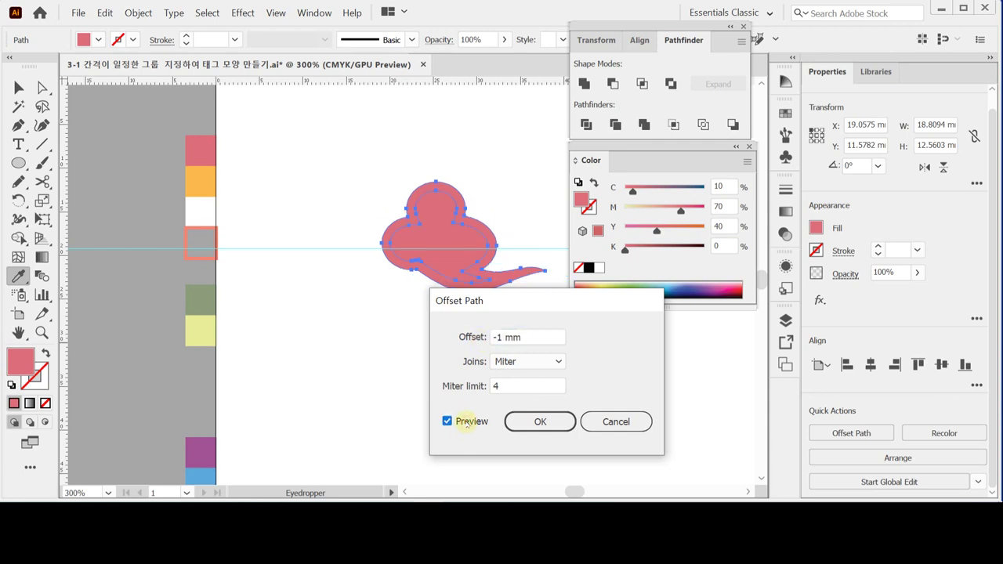
left_click(465, 423)
left_click_drag(497, 337, 469, 337)
key("BackSpace")
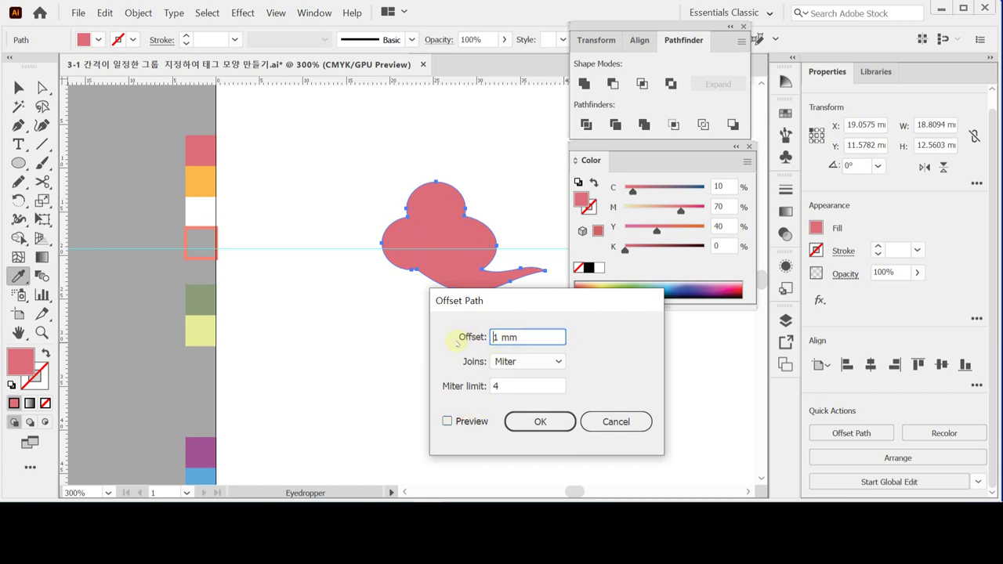
left_click(459, 421)
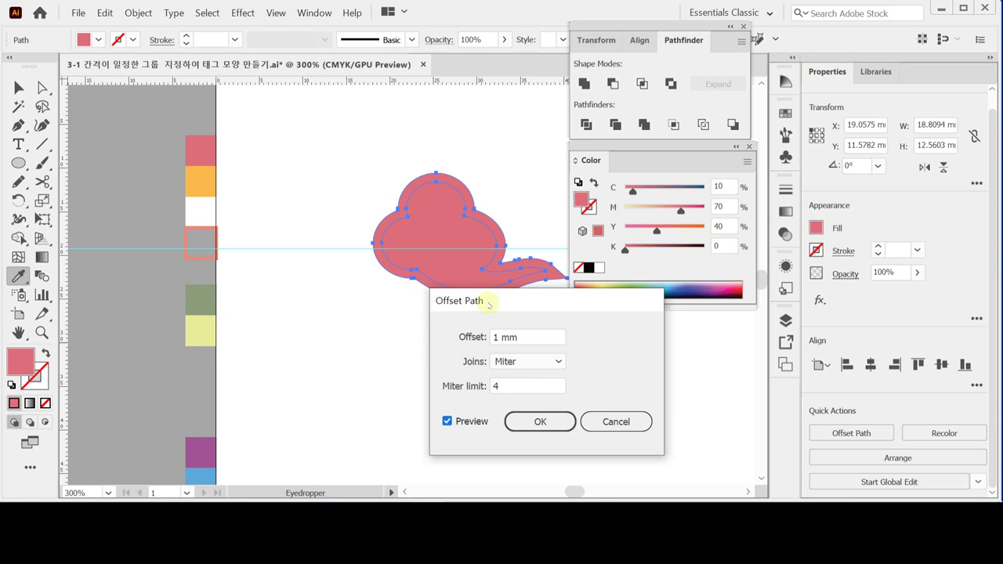
Step: Apply the 1 mm offset to the cloud and fill the new outer shape with the orange sample swatch
left_click_drag(474, 300, 472, 304)
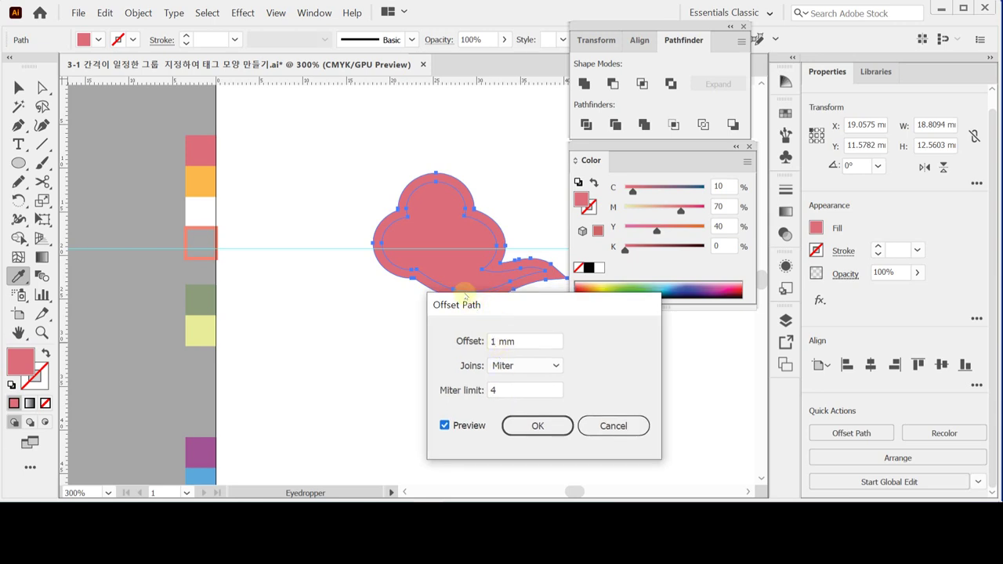
left_click(531, 429)
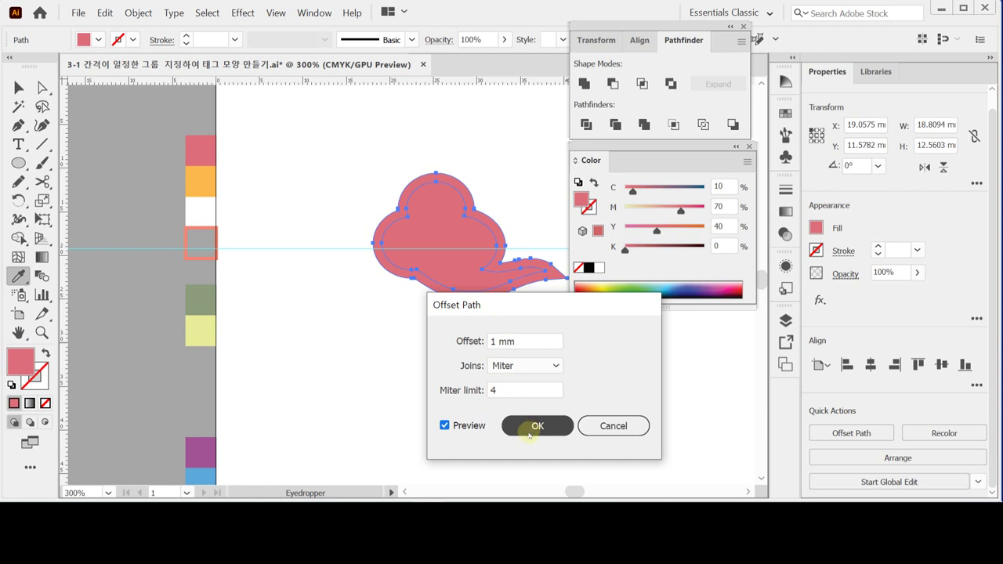
left_click(530, 430)
left_click(207, 180)
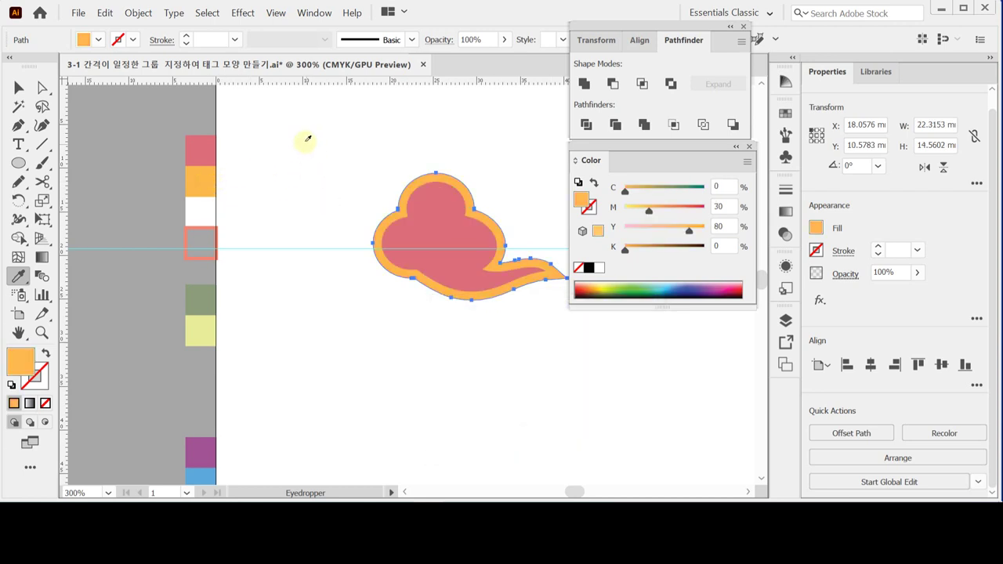
Step: Offset the orange shape's path outward by 1 mm and fill the new outer shape with the white sample swatch
left_click_drag(415, 296, 371, 307)
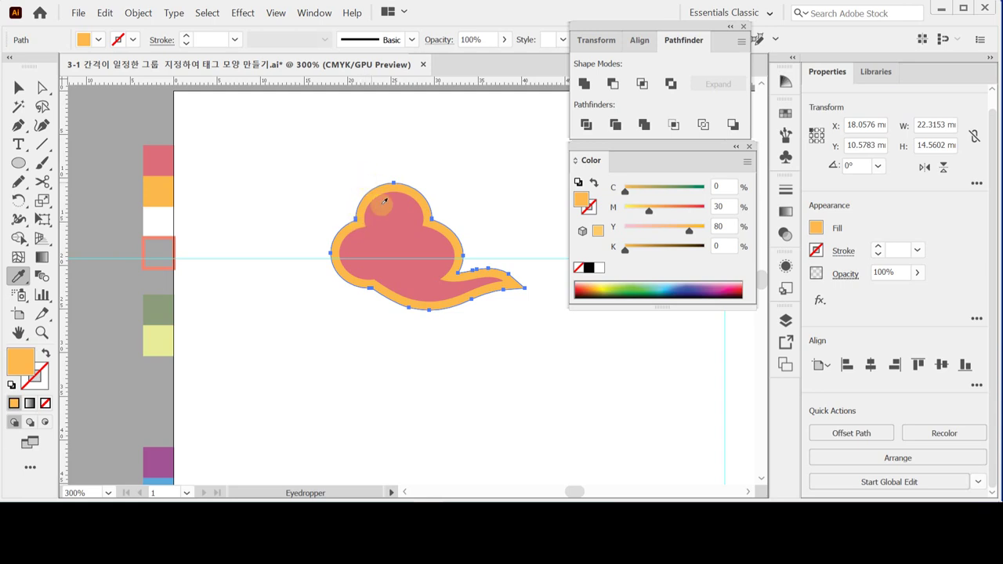
left_click(842, 433)
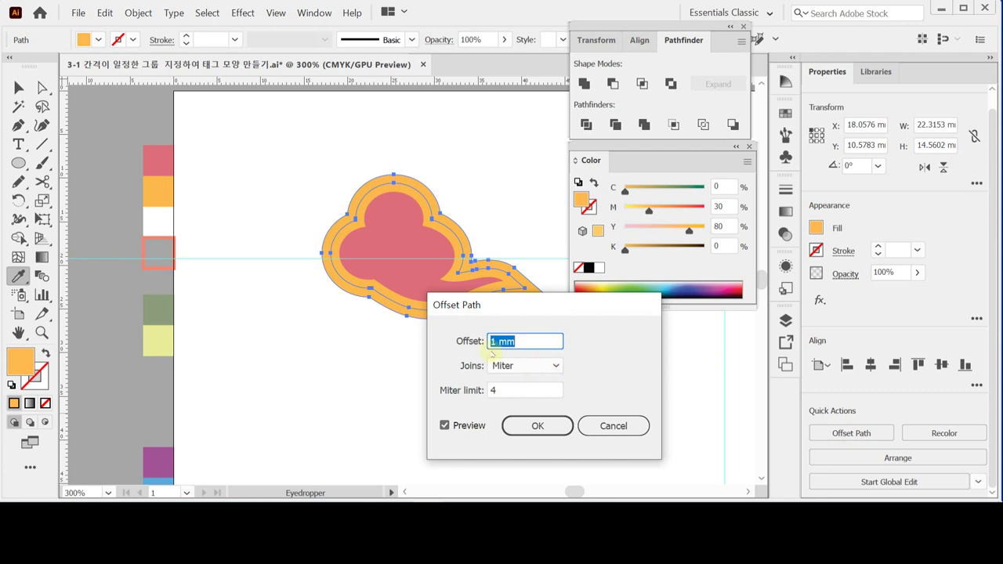
left_click(537, 425)
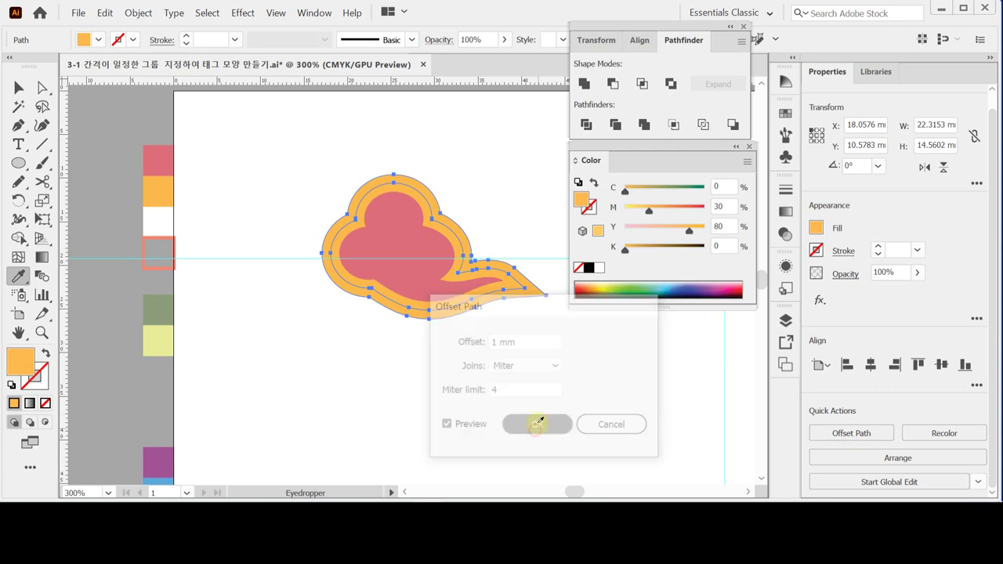
left_click(160, 222)
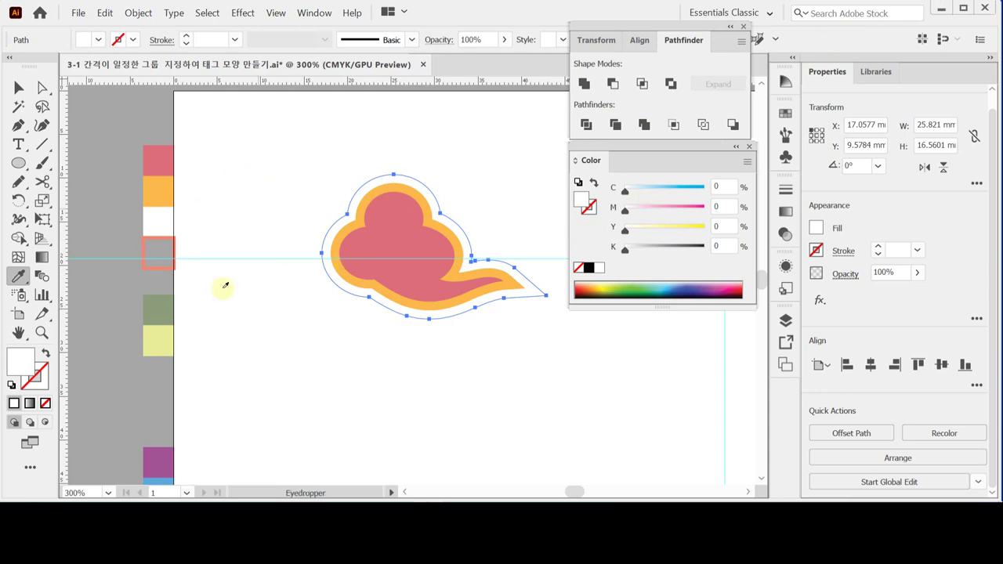
Step: Give the outermost shape the coral outline swatch's 1 pt stroke with no fill, and view the stroke's CMYK values
left_click(167, 267)
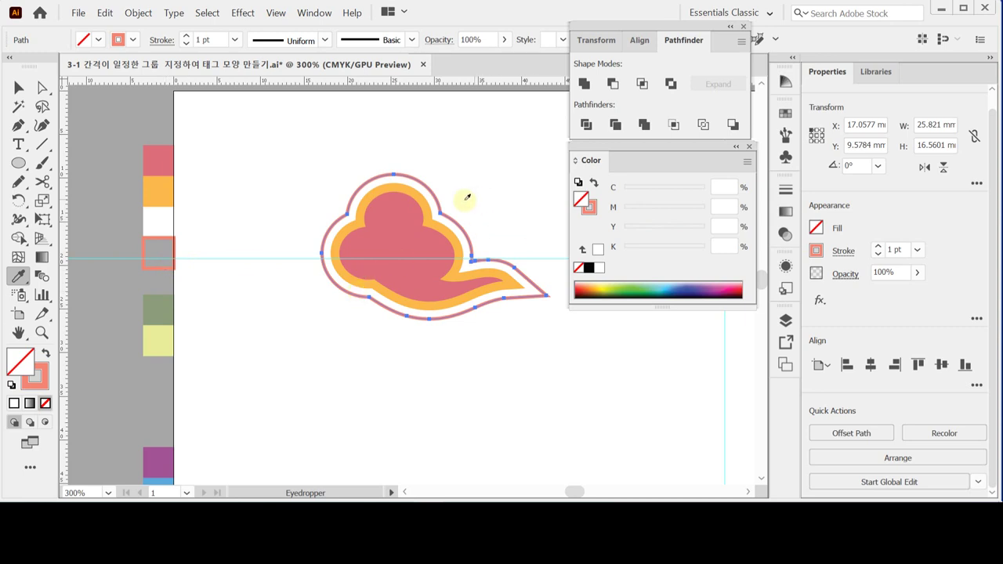
left_click(587, 209)
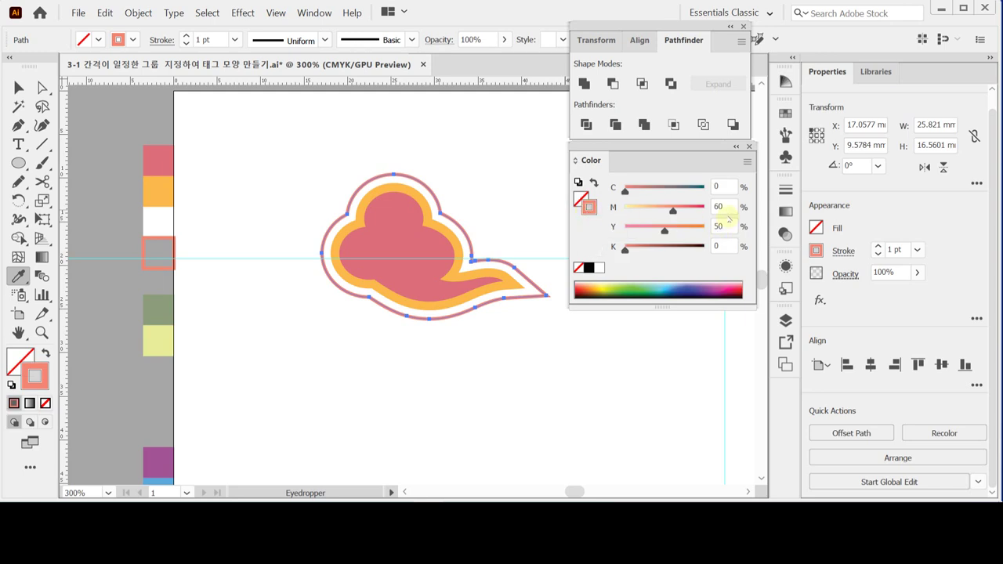
left_click(725, 206)
key("Tab")
Step: Stretch the tail tips of the orange shape and the coral outline outward together by about 1.7 mm with Direct Selection
left_click(43, 88)
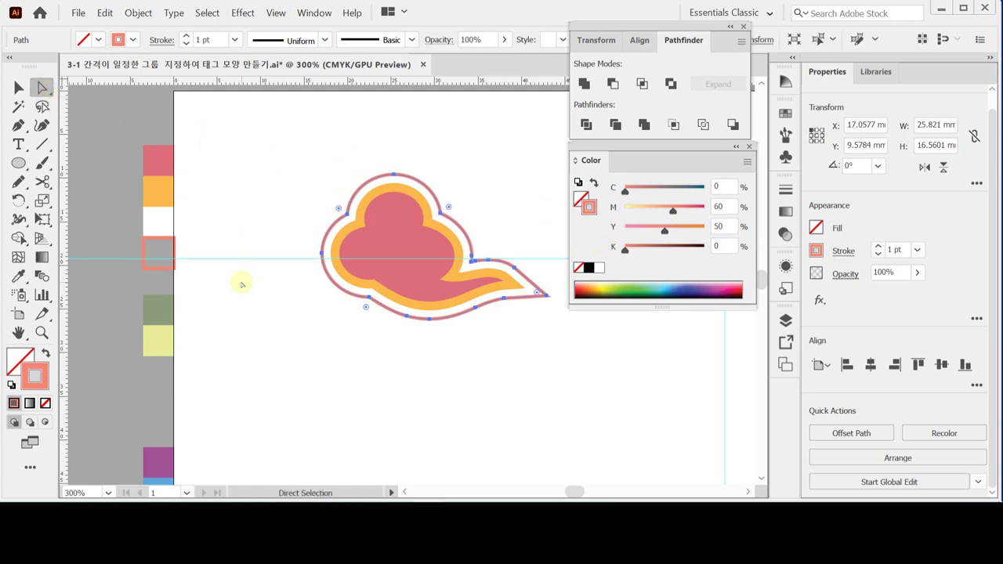
key("space")
left_click_drag(358, 290, 256, 282)
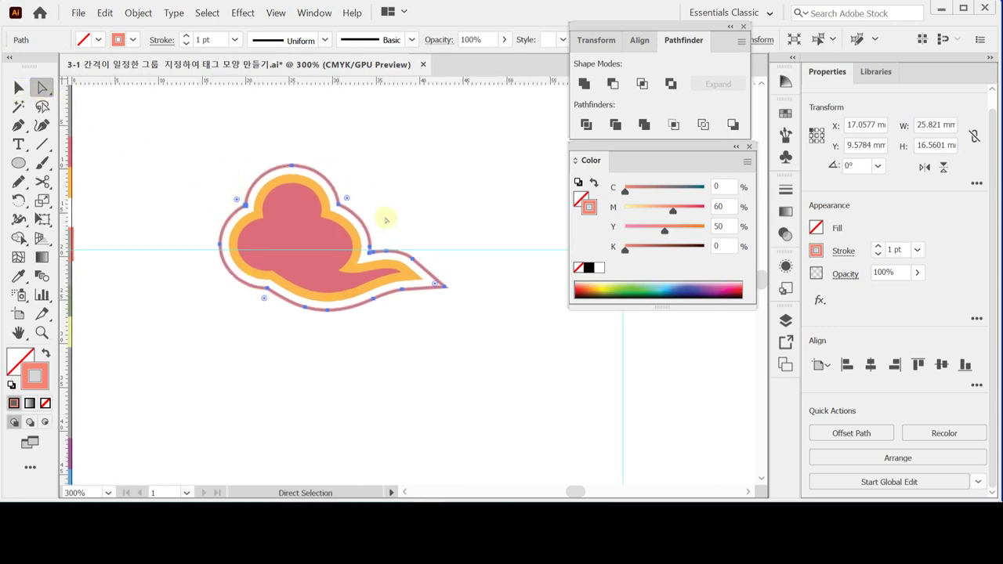
left_click_drag(405, 234, 451, 298)
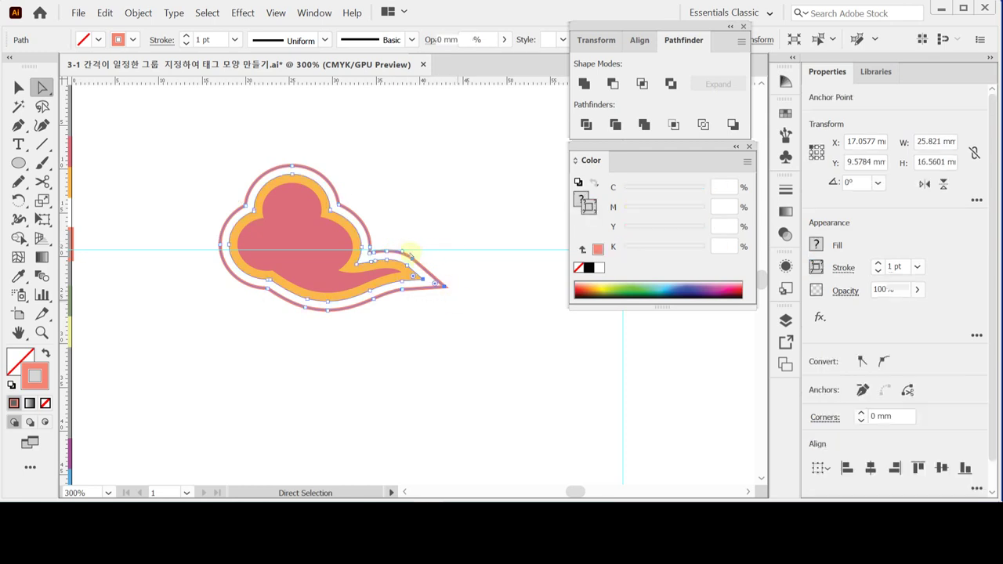
left_click_drag(408, 232, 450, 296)
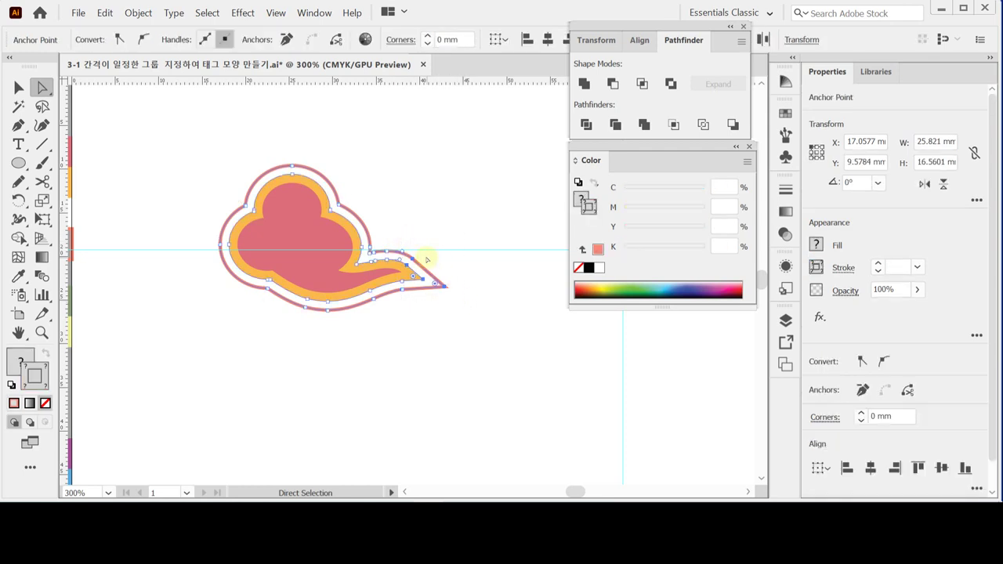
left_click_drag(420, 257, 369, 311)
key("space")
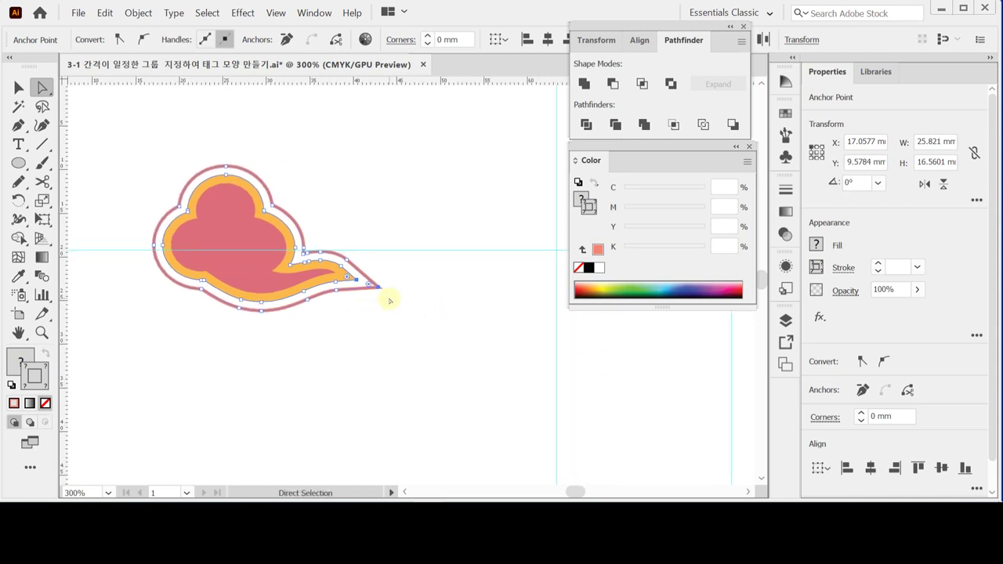
left_click_drag(380, 287, 394, 292)
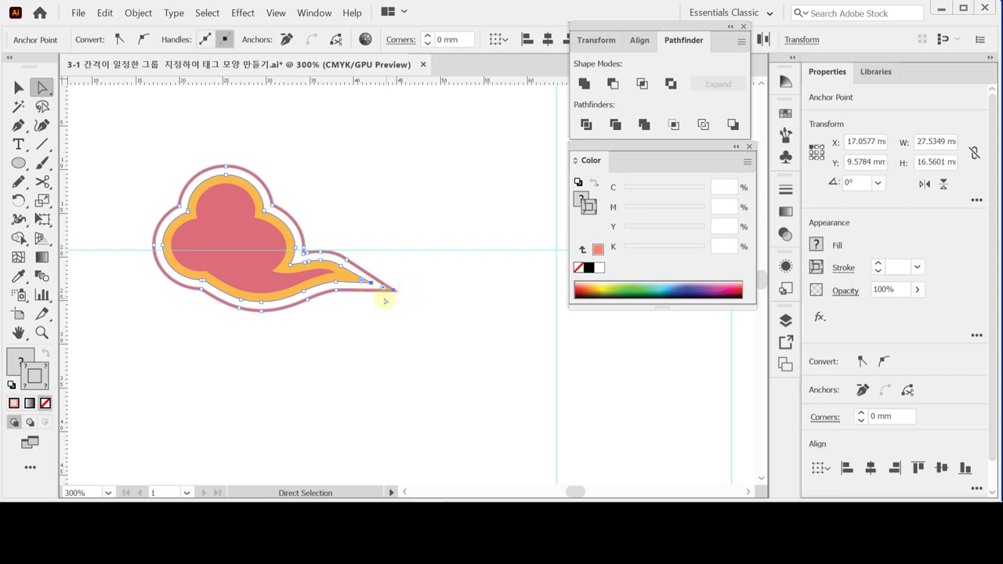
left_click(327, 342)
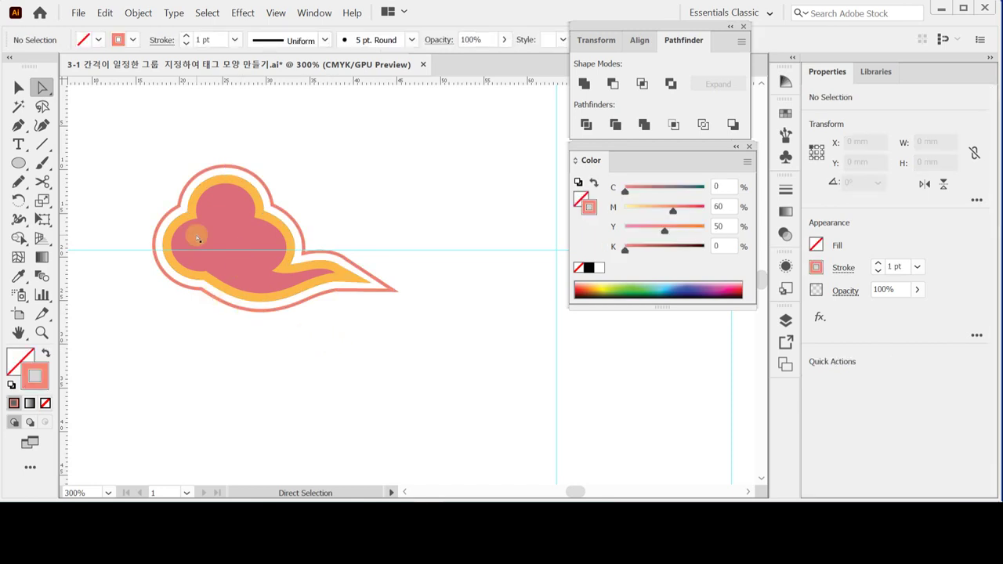
Step: Select the pink cloud and its orange border shape together, checking the paths in Outline view and returning to the colour preview
left_click(19, 87)
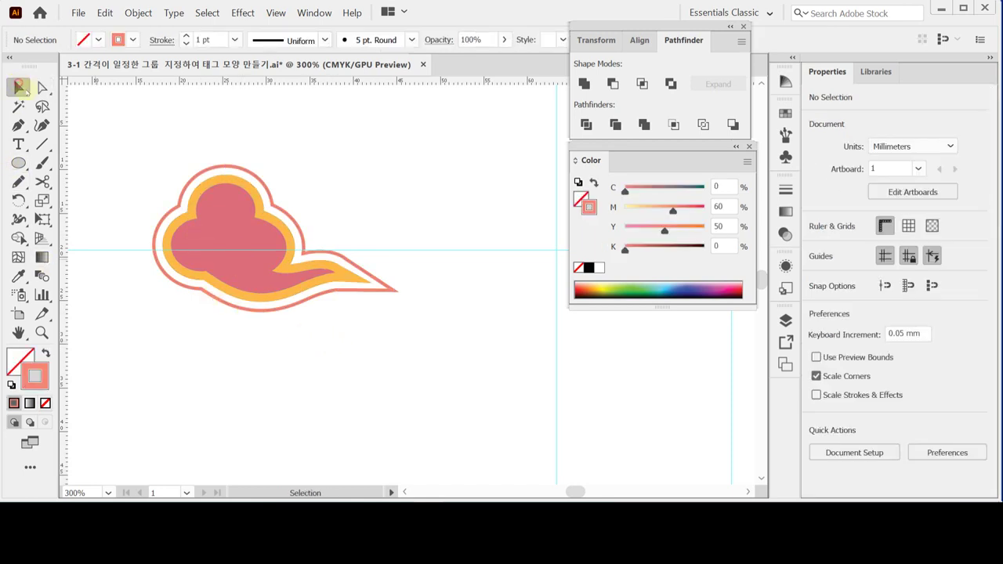
left_click(218, 233)
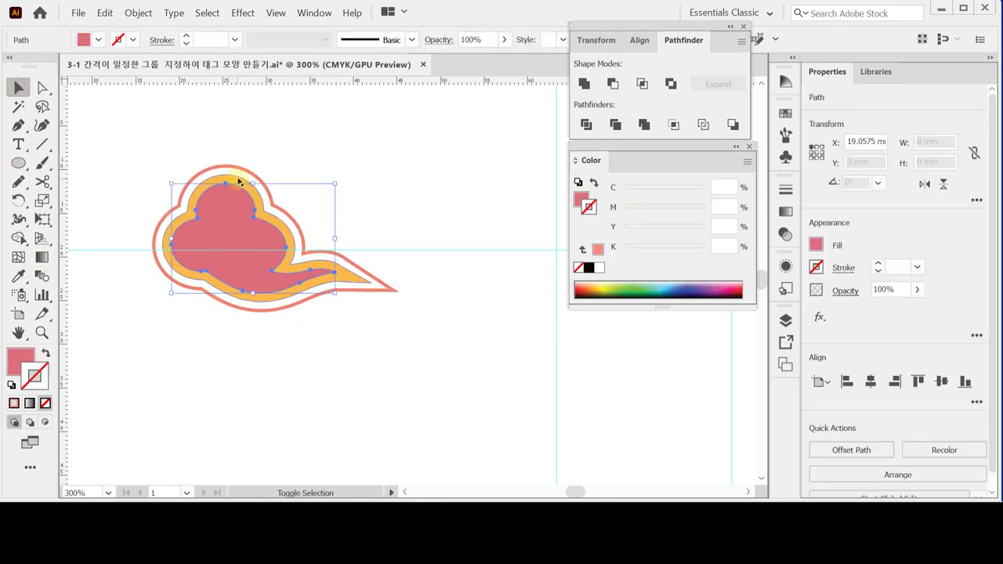
left_click(239, 182, "shift")
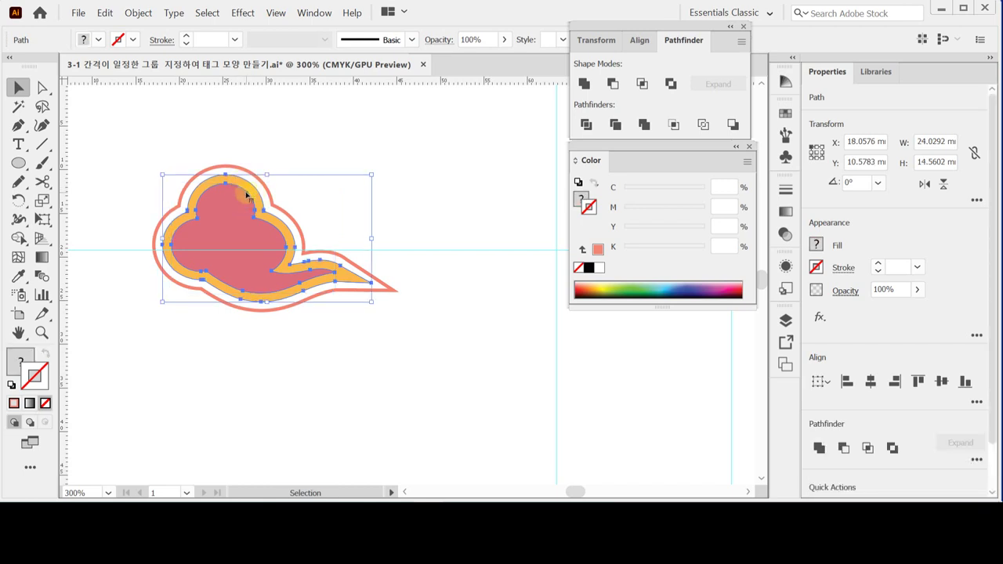
left_click_drag(291, 288, 247, 288)
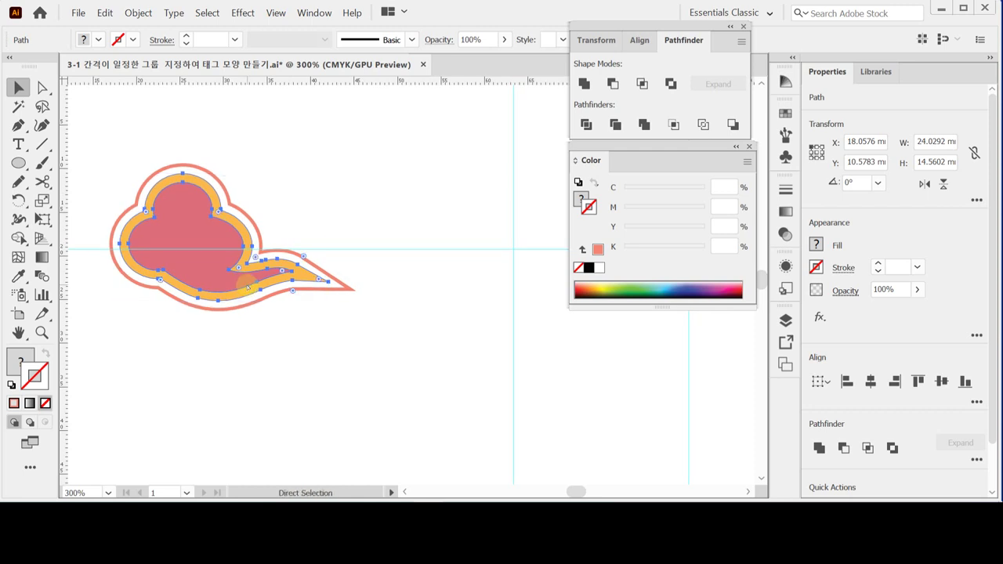
key("ctrl+y")
left_click(274, 215)
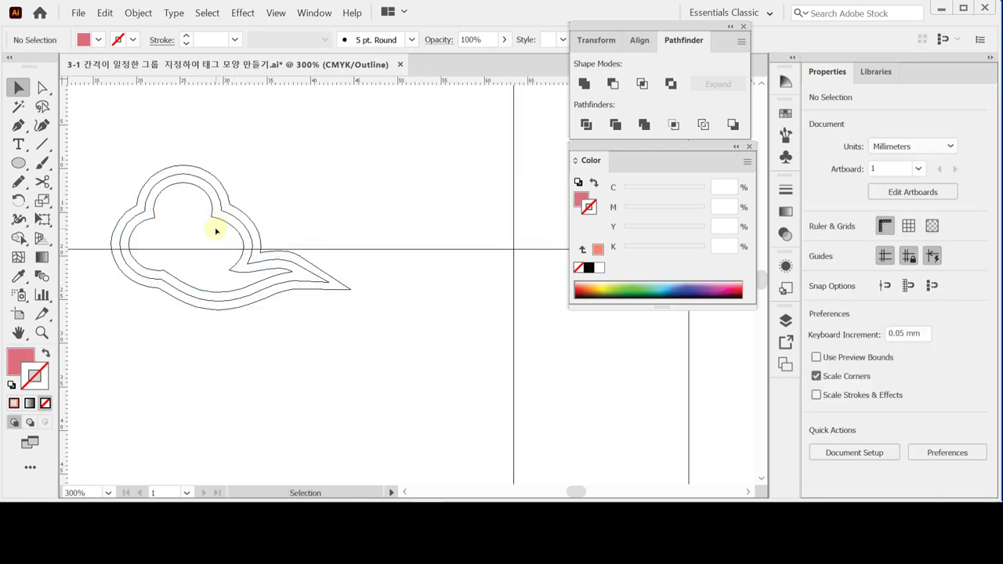
left_click(191, 220)
left_click(202, 227)
left_click(228, 212)
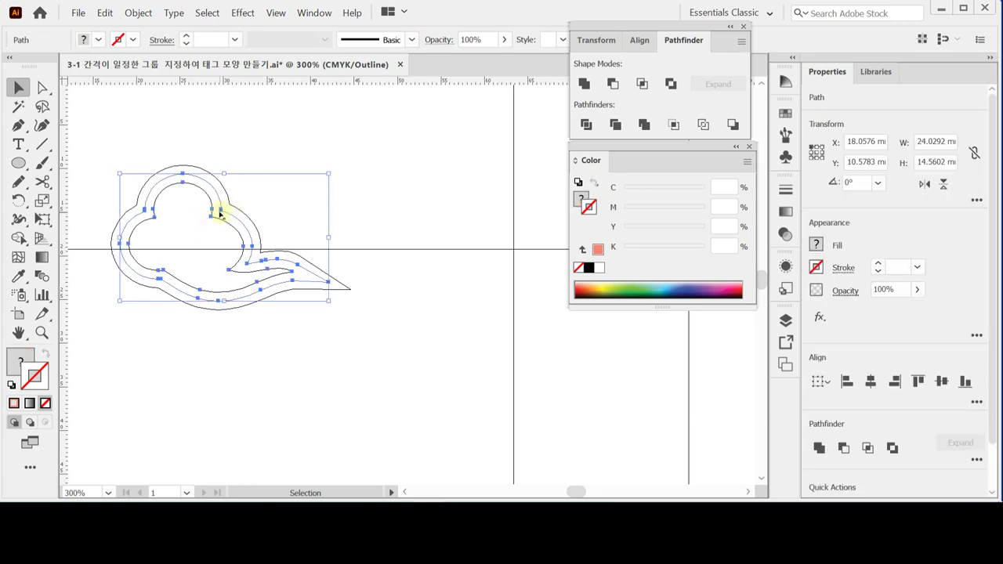
key("ctrl+y")
key("v")
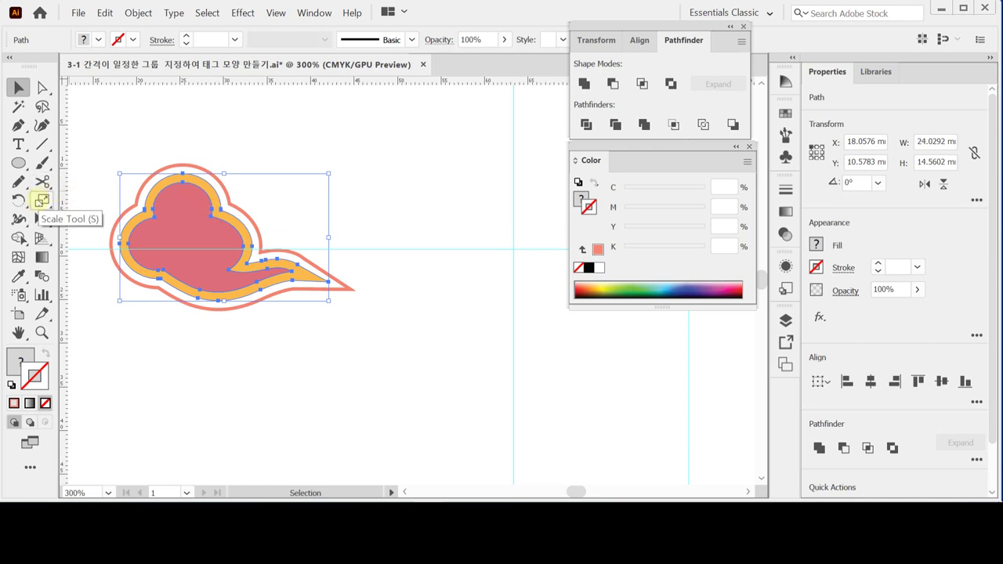
Step: Make a copy of the pink and orange cloud scaled uniformly to 60% and place it above the large cloud's tail
double_click(41, 200)
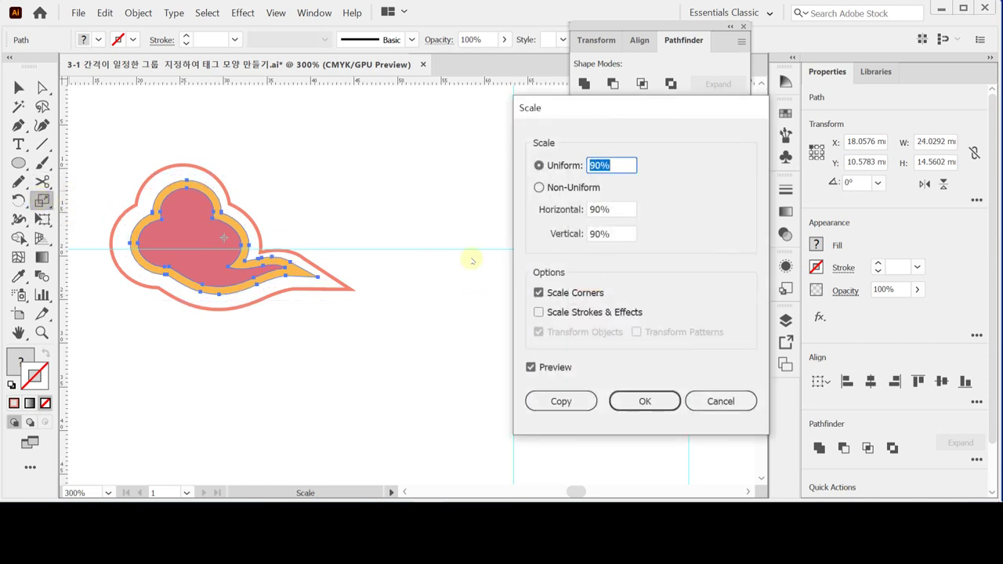
type("60")
left_click_drag(550, 107, 493, 110)
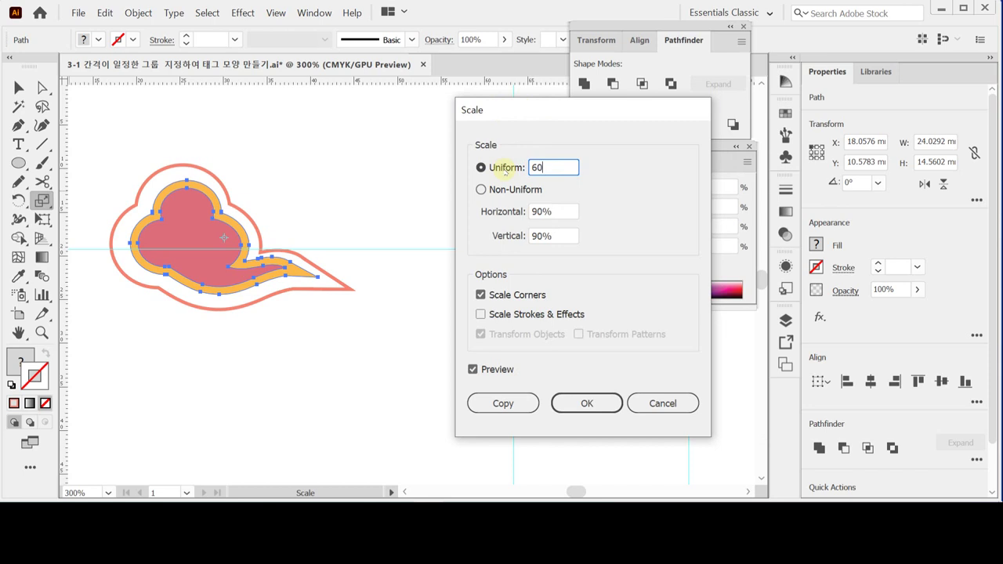
left_click(505, 405)
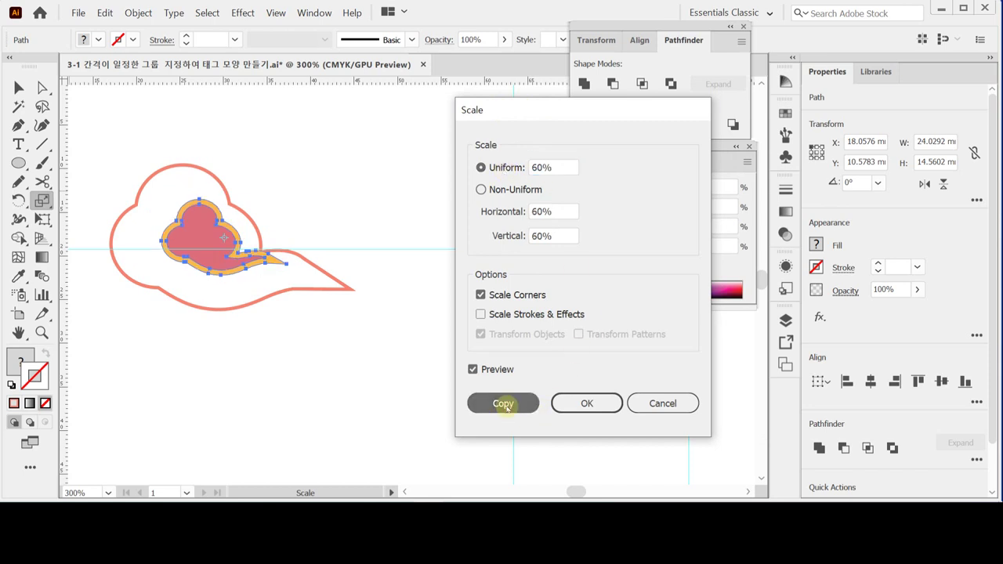
key("v")
left_click_drag(192, 250, 235, 244)
left_click_drag(326, 188, 317, 203)
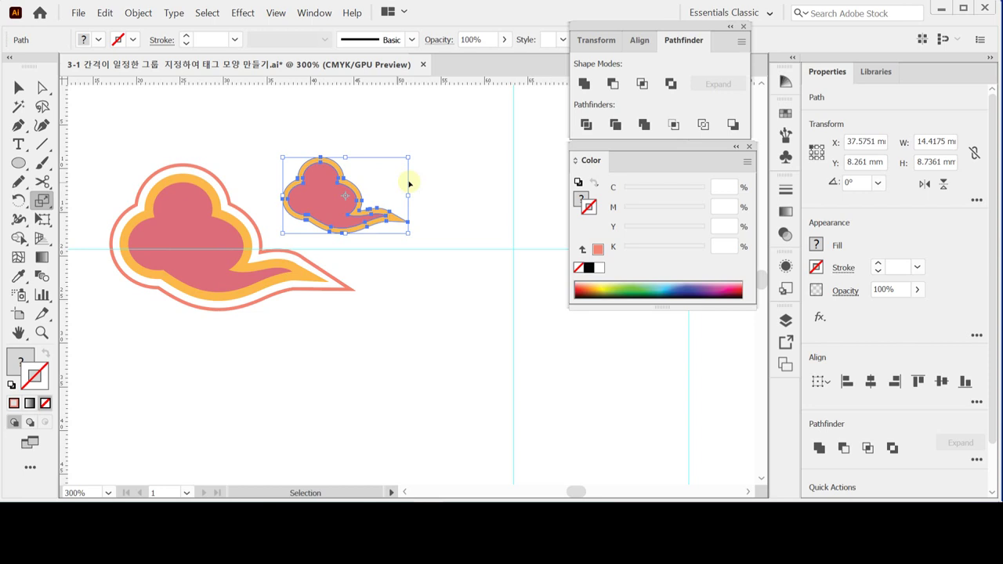
left_click(432, 182)
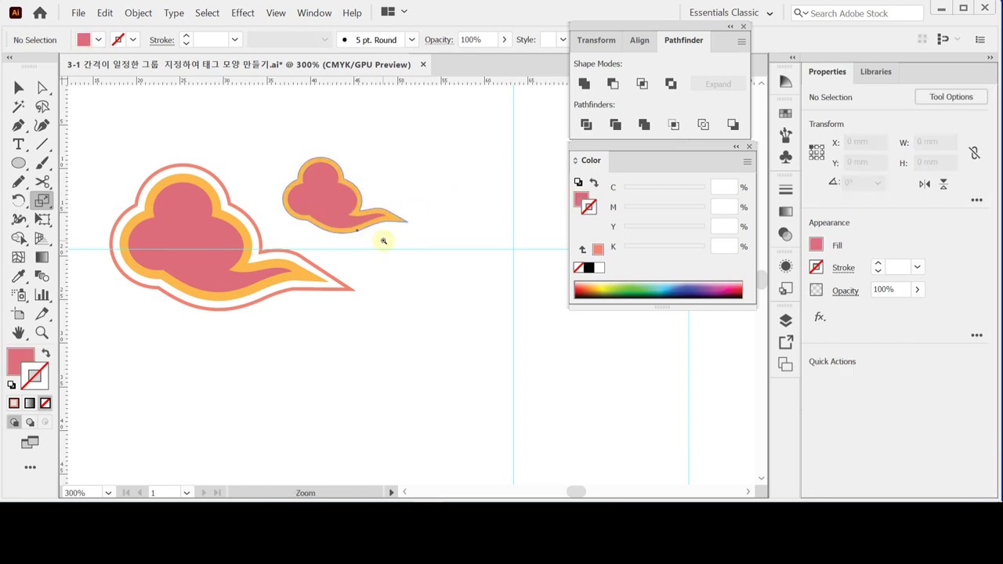
Step: Fill the small cloud's inner shape with the yellow-green sample swatch using the Eyedropper and deselect it
key("ctrl+minus")
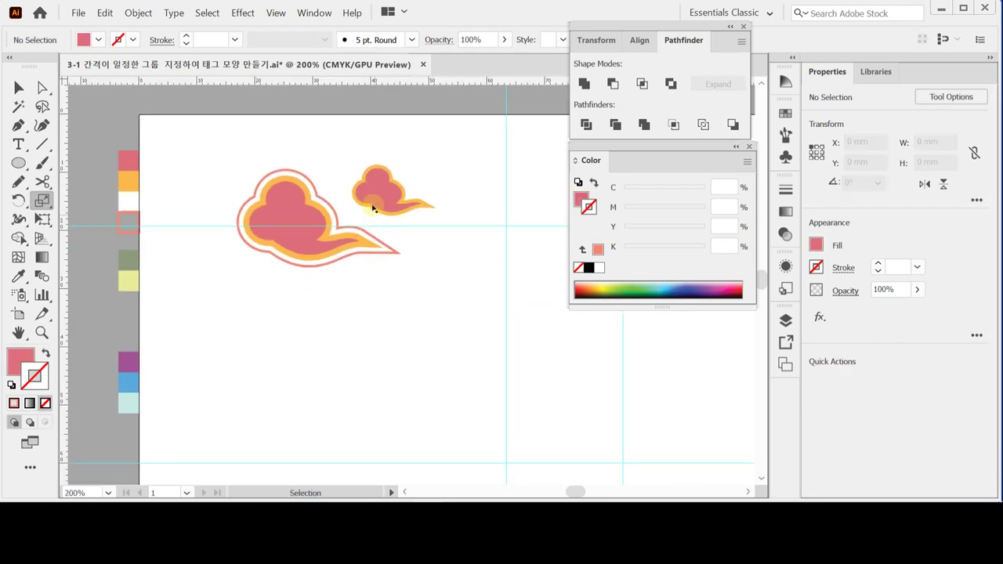
left_click(367, 174)
key("s")
key("i")
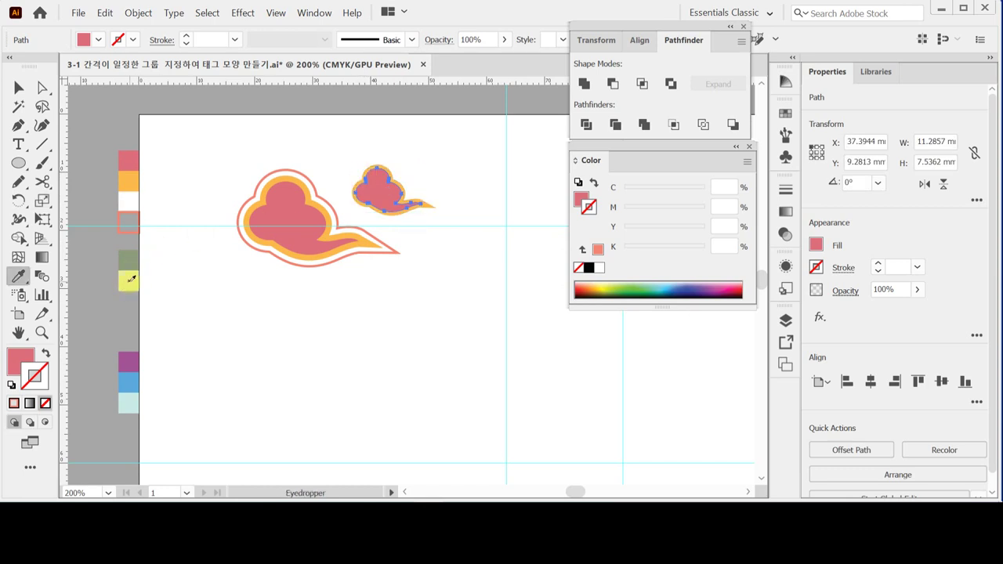
left_click(129, 280)
left_click(580, 199)
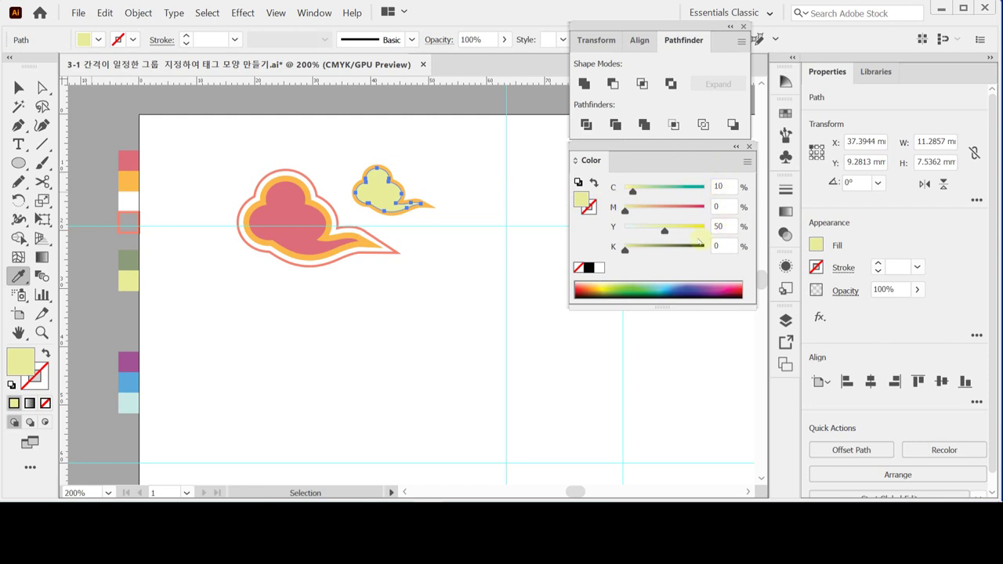
key("ctrl")
left_click(438, 195, "ctrl")
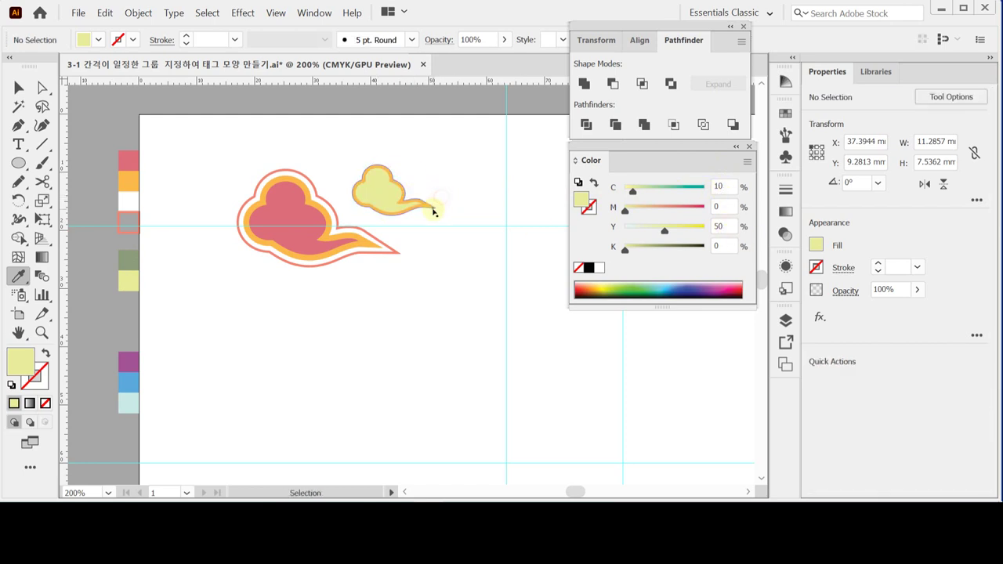
Step: Fill the small cloud's outer border shape with the grey-green sample swatch (C50 M30 Y60 K0) using the Eyedropper
left_click(432, 206, "ctrl")
left_click(130, 258)
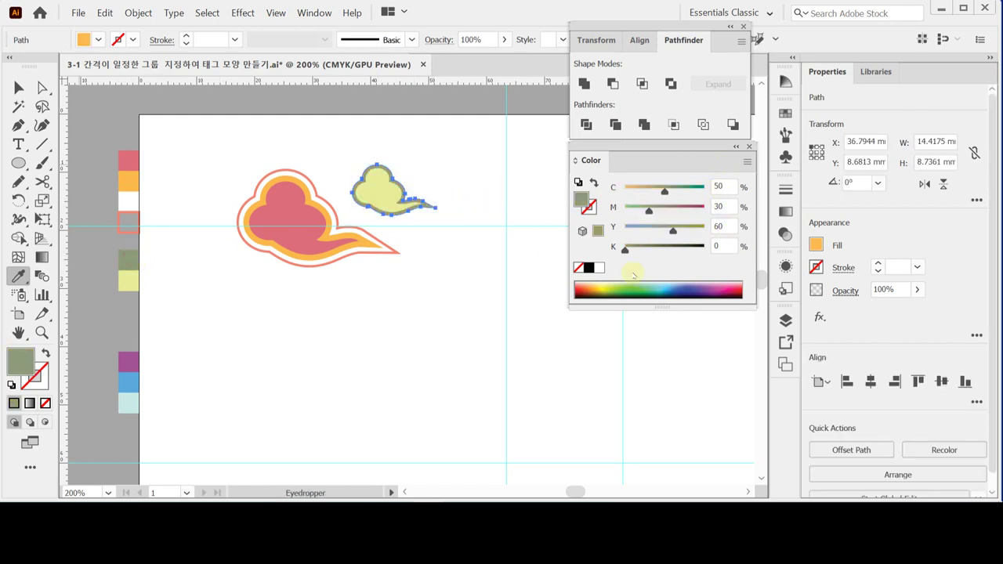
left_click(725, 206)
left_click(729, 226)
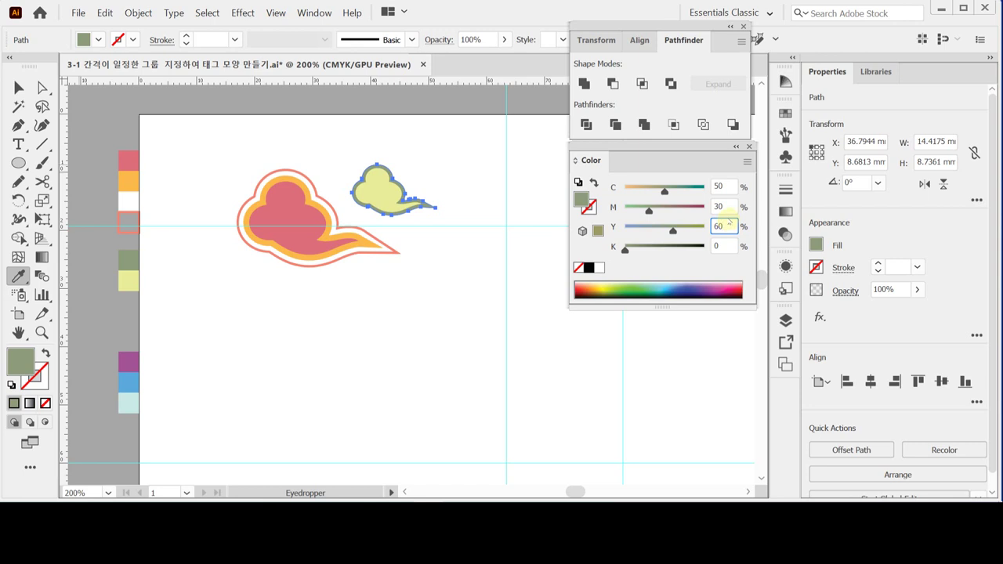
Step: Nudge the small cloud's yellow-green inner shape about 0.35 mm right and 0.1 mm up, and save the document
left_click(385, 194)
key("Right")
key("Right")
key("Right")
key("Right")
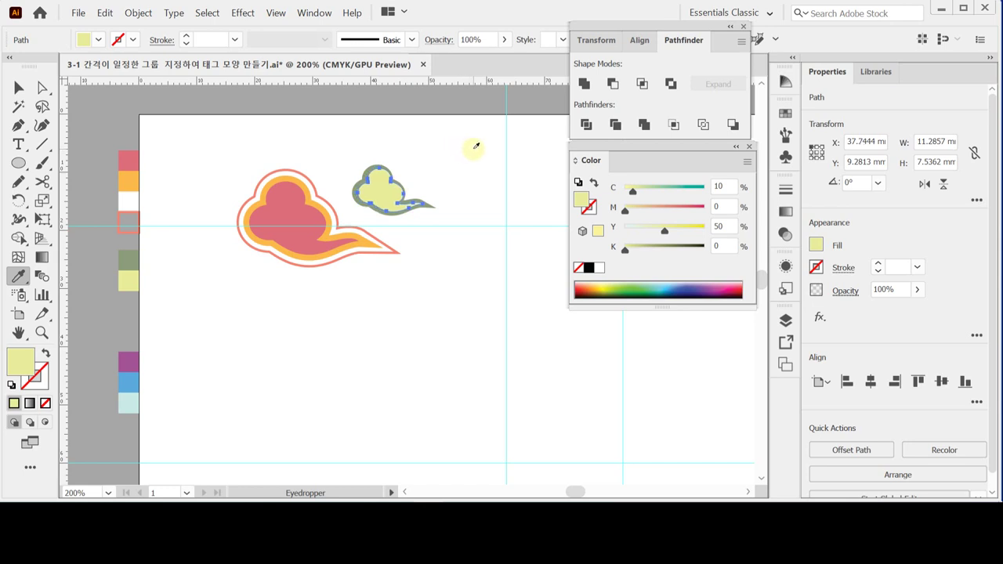
key("Up")
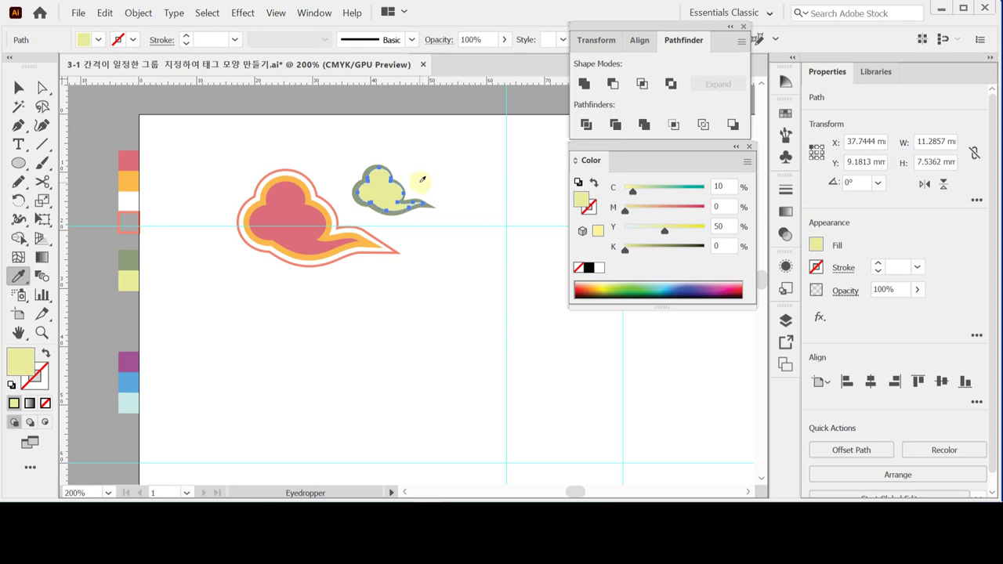
key("v")
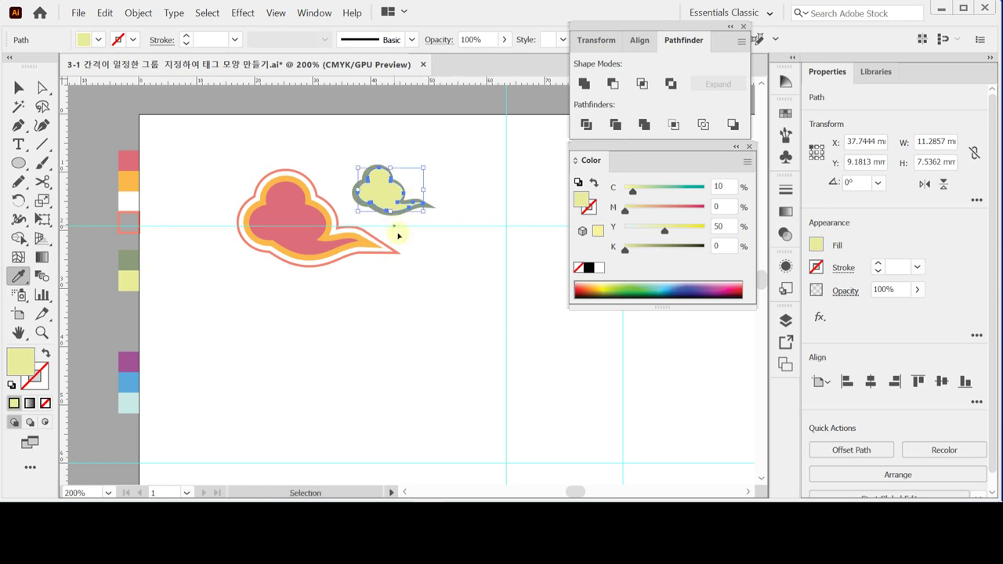
key("ctrl+minus")
key("i")
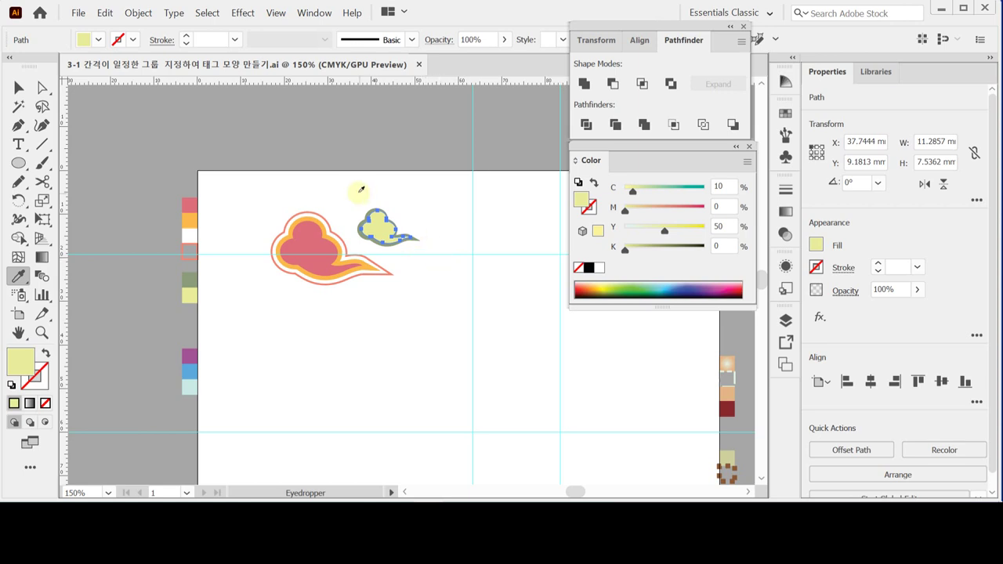
Step: Show the locked reference layer, examine the round flower emblem up close, and hide the layer again
key("ctrl")
left_click(784, 320)
left_click(592, 354)
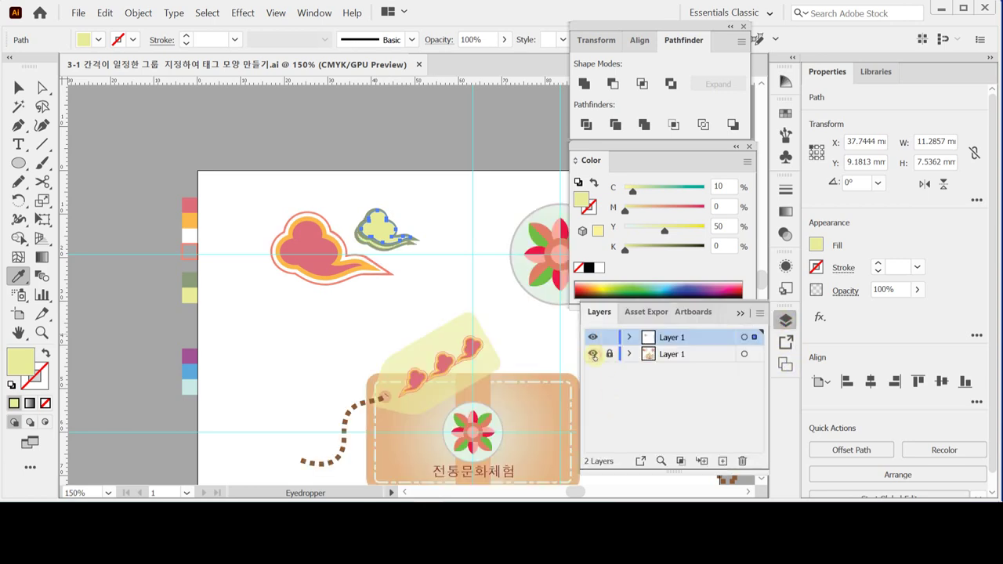
left_click(488, 267, "ctrl")
left_click_drag(416, 274, 442, 260)
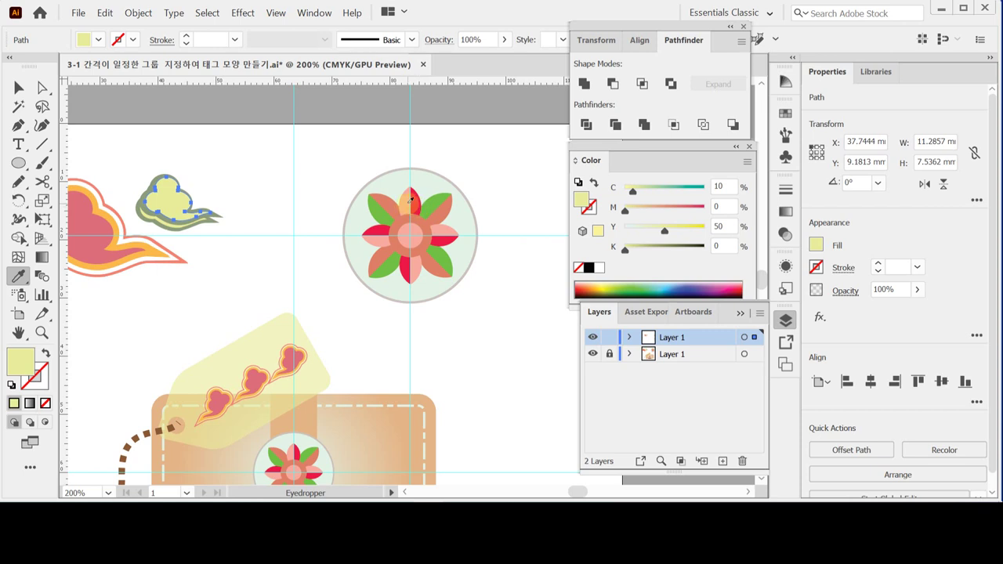
key("ctrl+z")
left_click(593, 354)
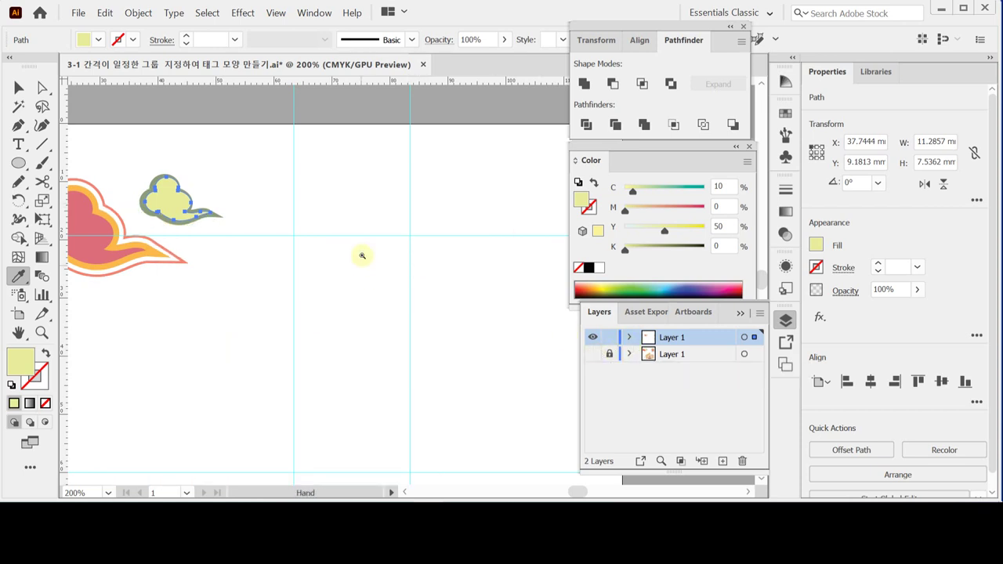
Step: Save the document with the empty area around the guide intersection for the flower emblem in view
left_click(373, 245)
left_click_drag(436, 257, 371, 249)
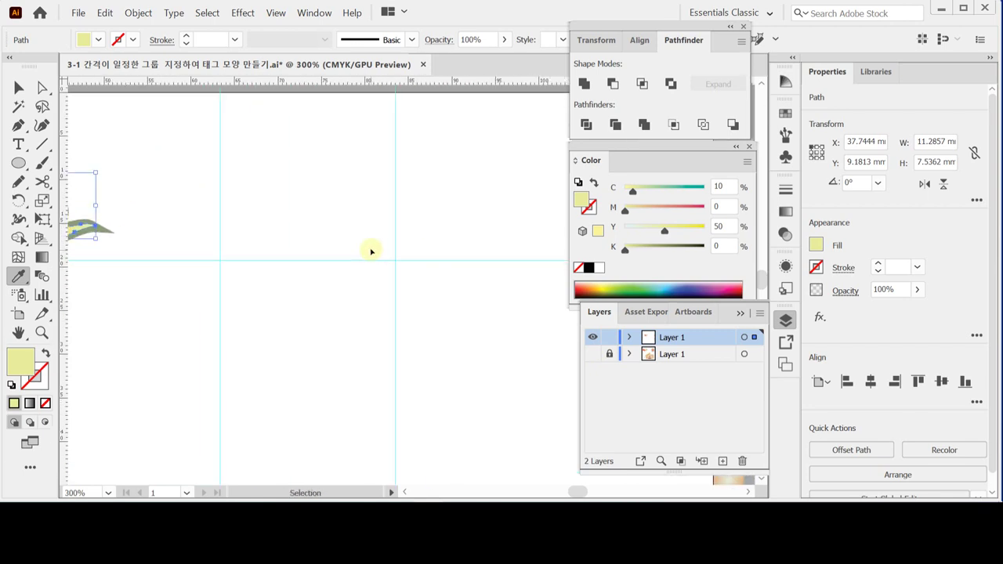
key("ctrl+s")
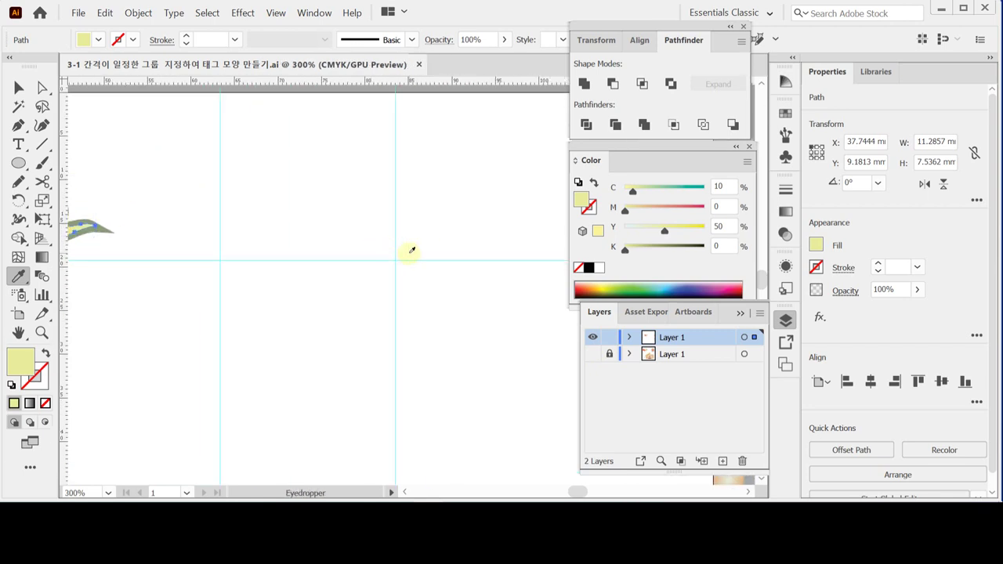
Step: Create an 8 mm by 8 mm circle near the guide intersection and apply the default white fill and black stroke
left_click(19, 162)
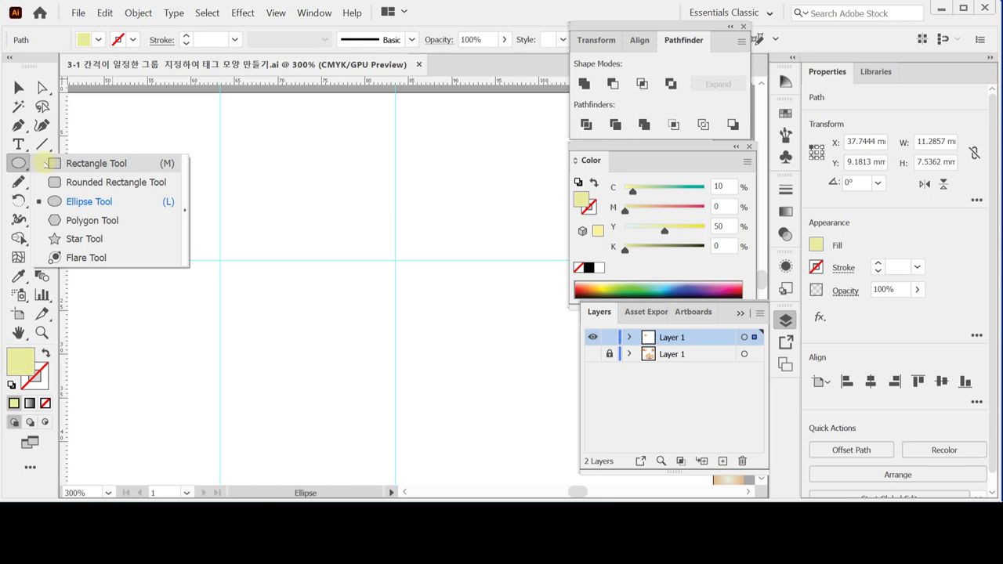
left_click(357, 187)
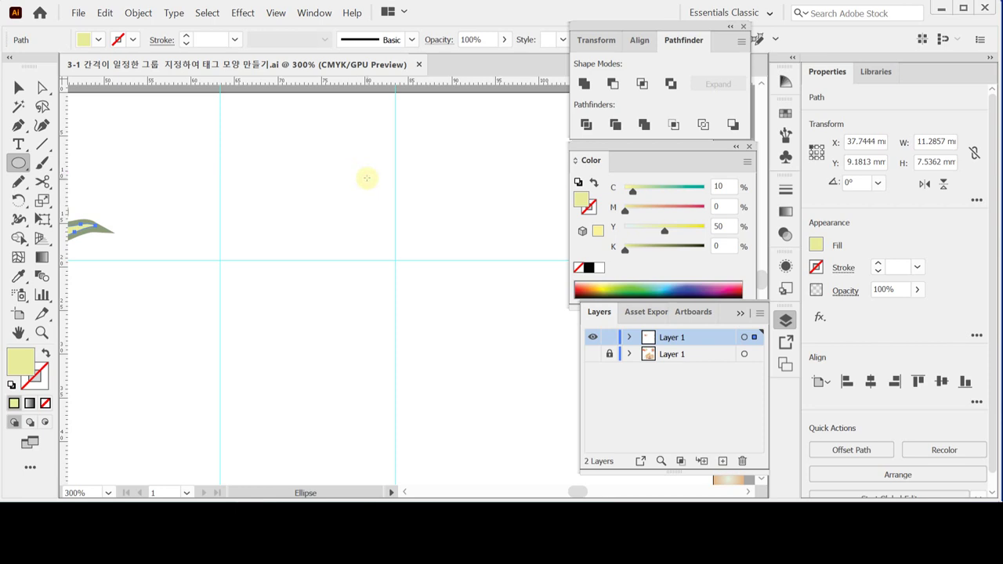
left_click(351, 189)
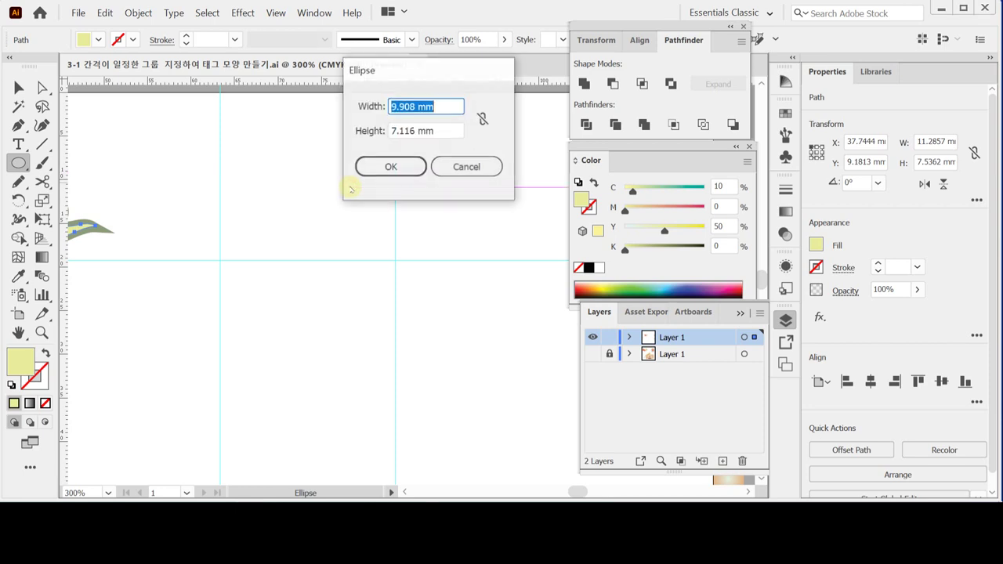
type("8")
key("Tab")
type("8")
left_click(383, 174)
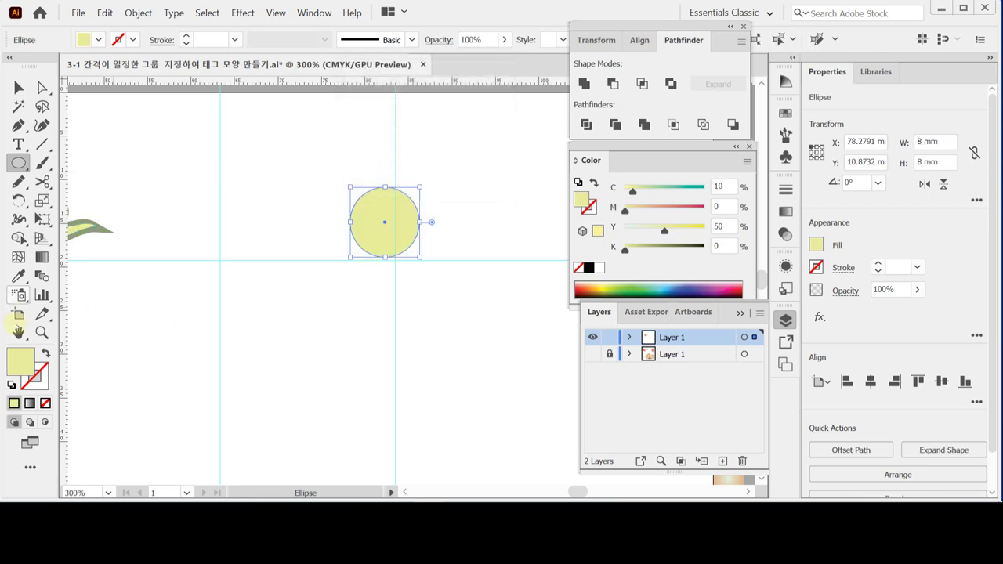
left_click(11, 385)
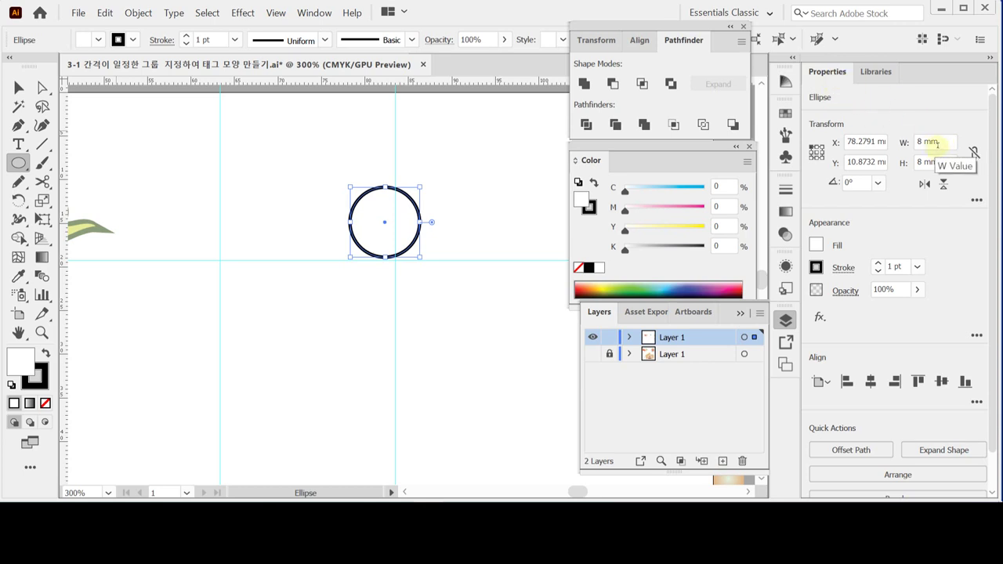
Step: Set up a Move for the circle with 4.2 mm horizontal and 0 mm vertical offset
left_click(17, 87)
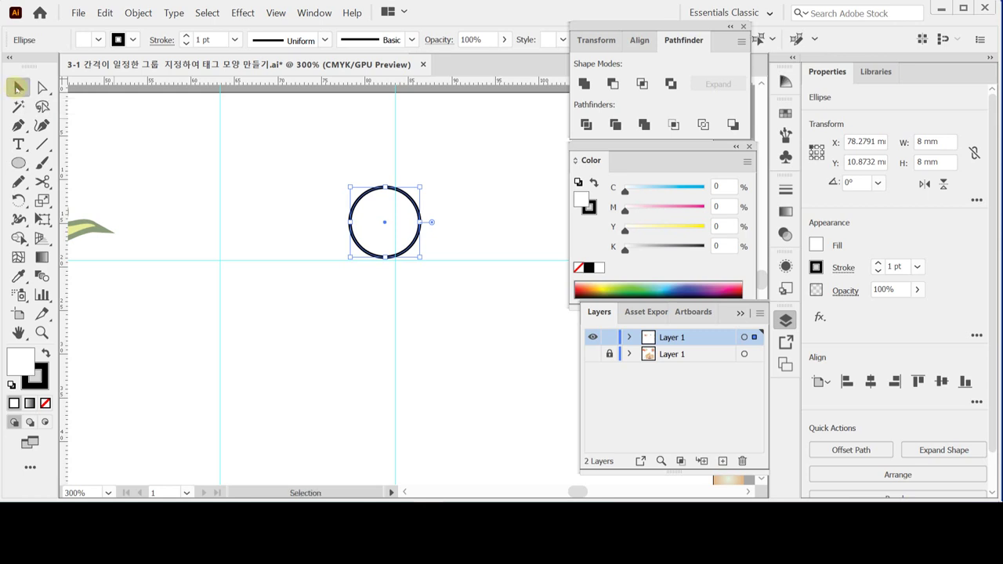
double_click(18, 87)
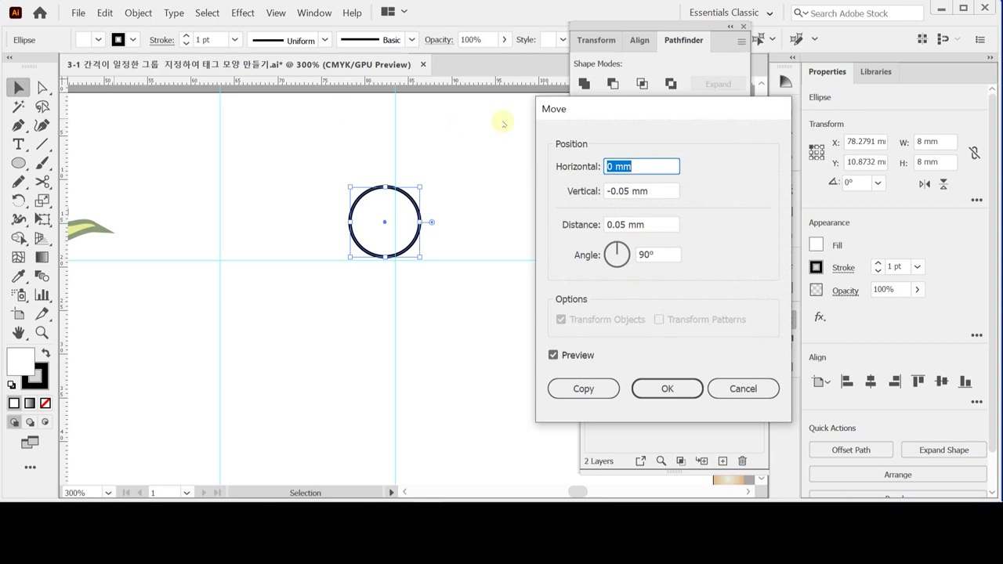
left_click_drag(568, 114, 117, 121)
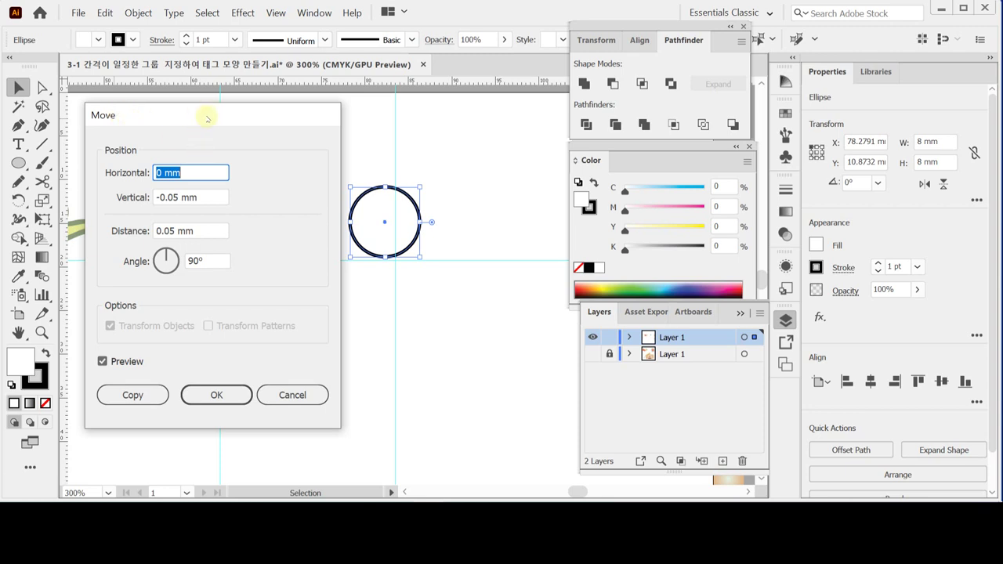
type("4")
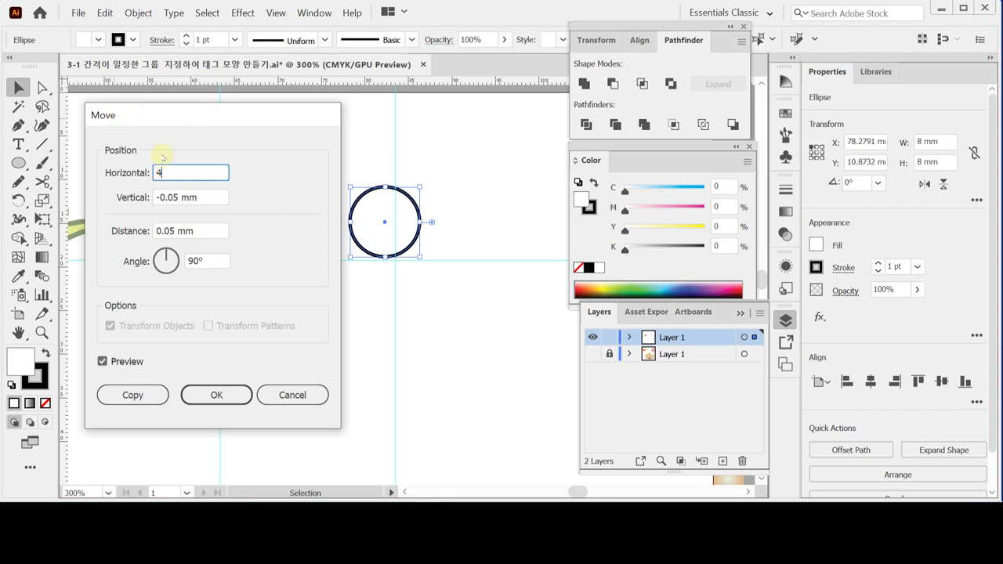
type(".2")
key("Tab")
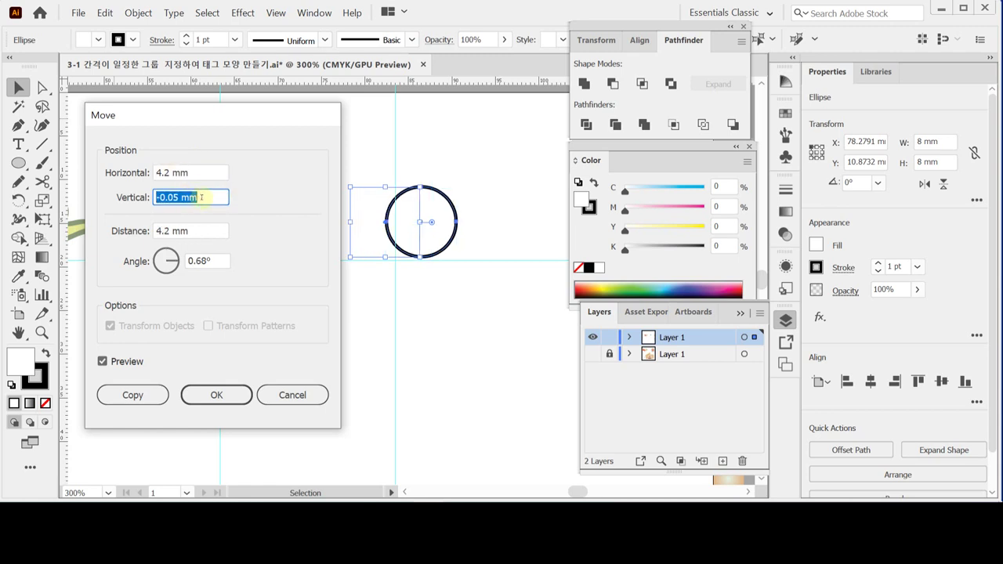
type("0")
key("Tab")
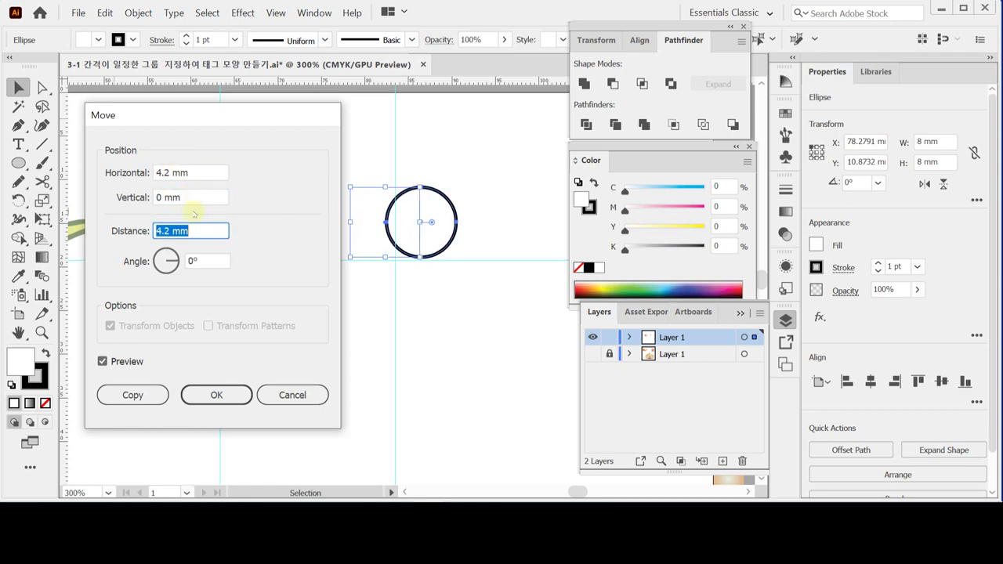
Step: Compare the circle's position with and without the move preview, and apply the offset as a copy
left_click(115, 362)
left_click(115, 362)
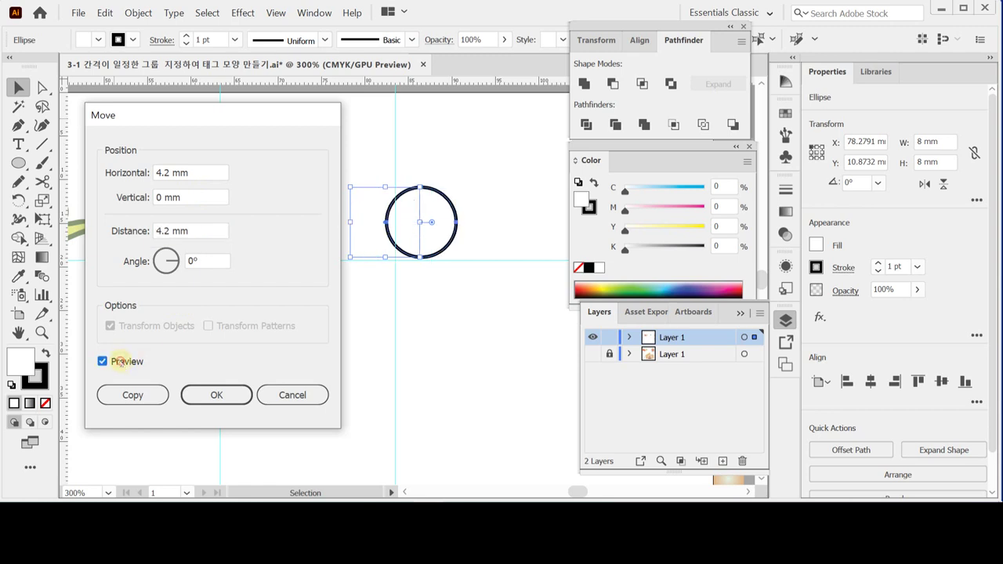
left_click(116, 362)
left_click(116, 362)
left_click(116, 362)
left_click(115, 362)
left_click(122, 362)
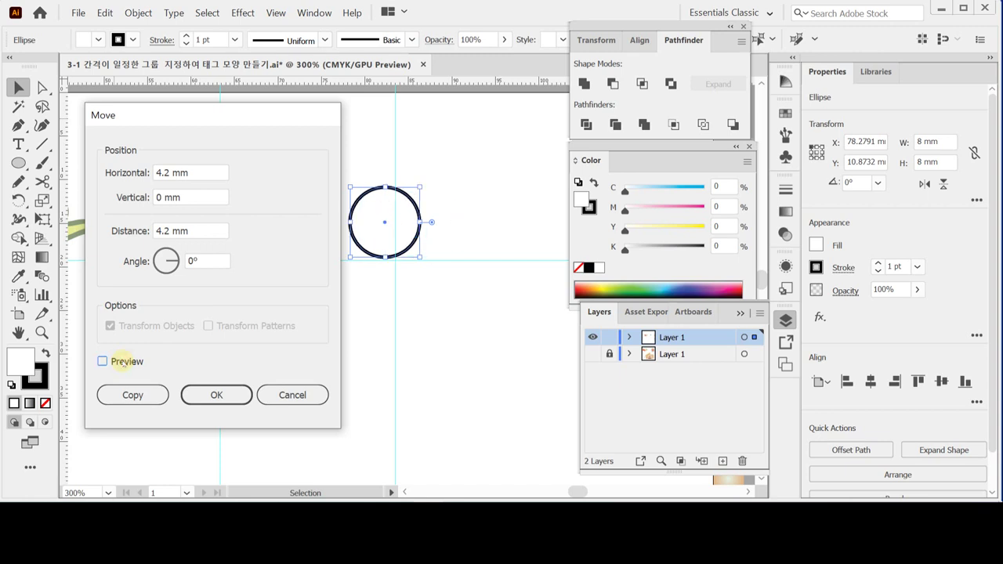
left_click(123, 361)
left_click(123, 361)
left_click(123, 361)
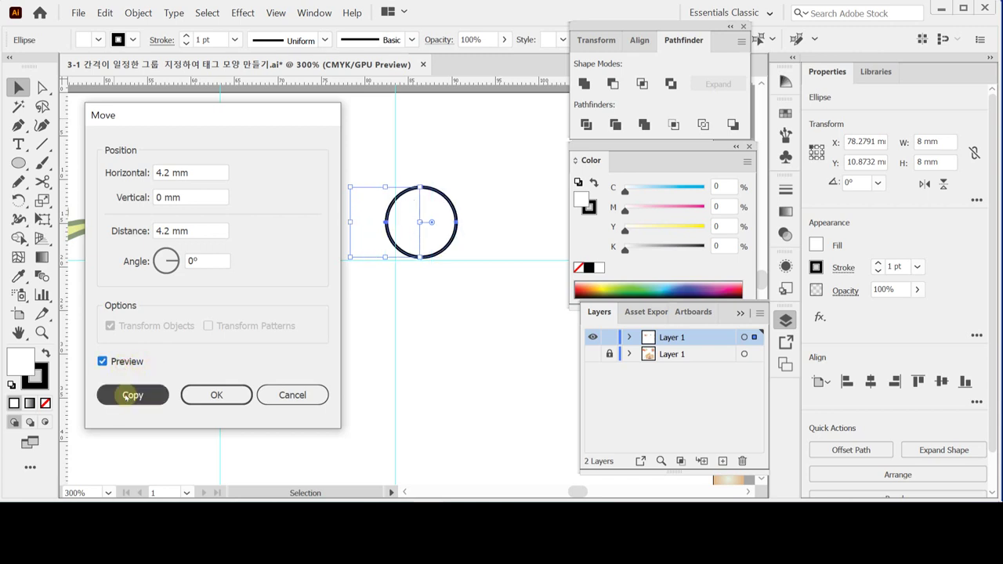
left_click(132, 395)
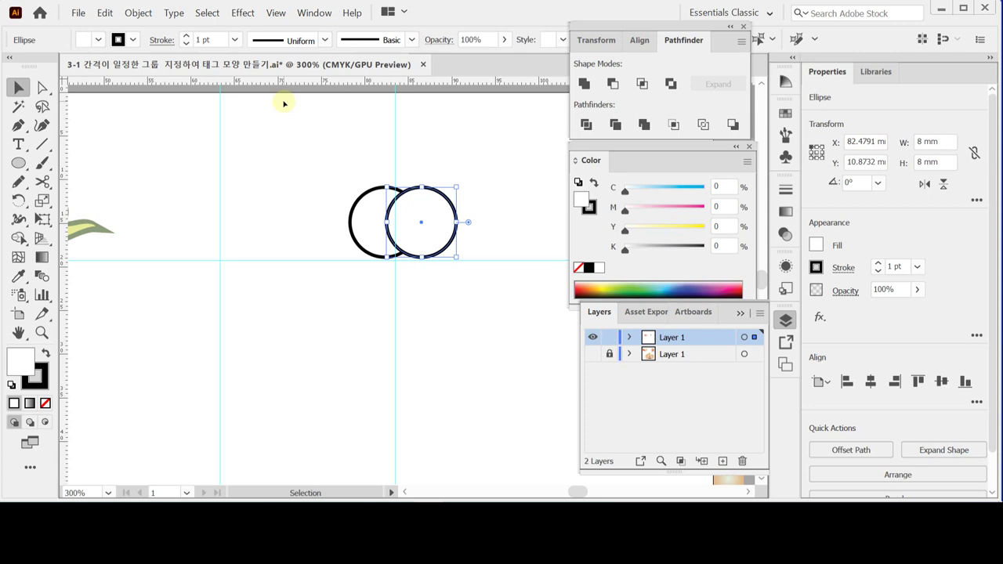
Step: Select both overlapping circles and reduce them to their shared petal shape with Intersect
left_click_drag(307, 167, 415, 226)
left_click_drag(361, 159, 433, 227)
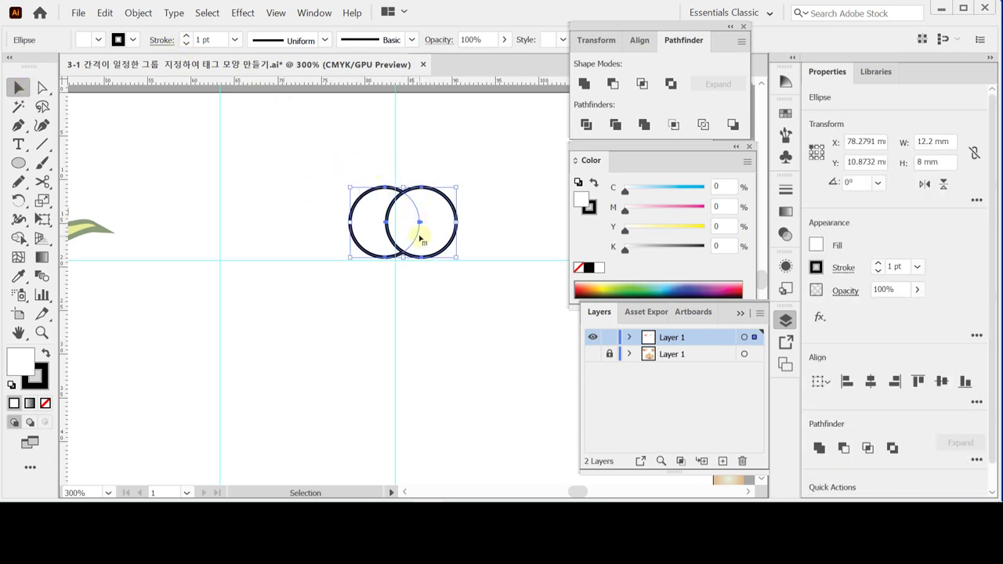
left_click(642, 84)
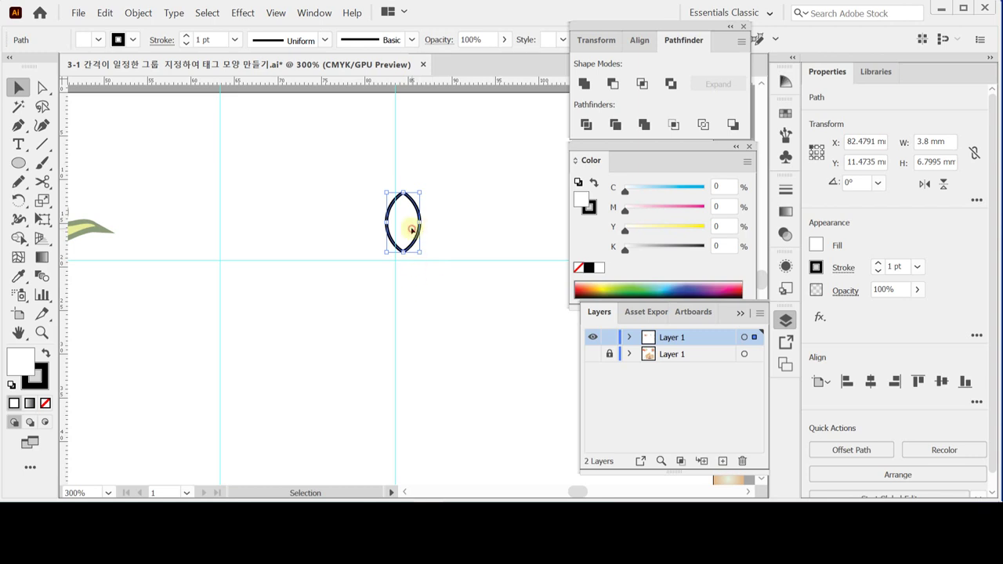
Step: Move the petal so its tips lie on the vertical guide just above the guide crossing, deselect it and save
left_click_drag(411, 229, 403, 224)
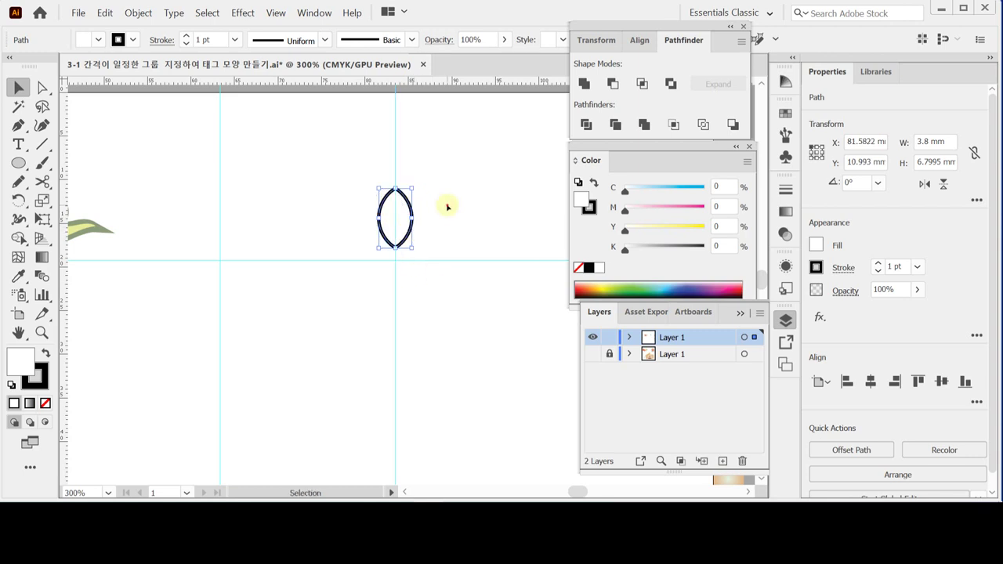
left_click(447, 206)
right_click(445, 196)
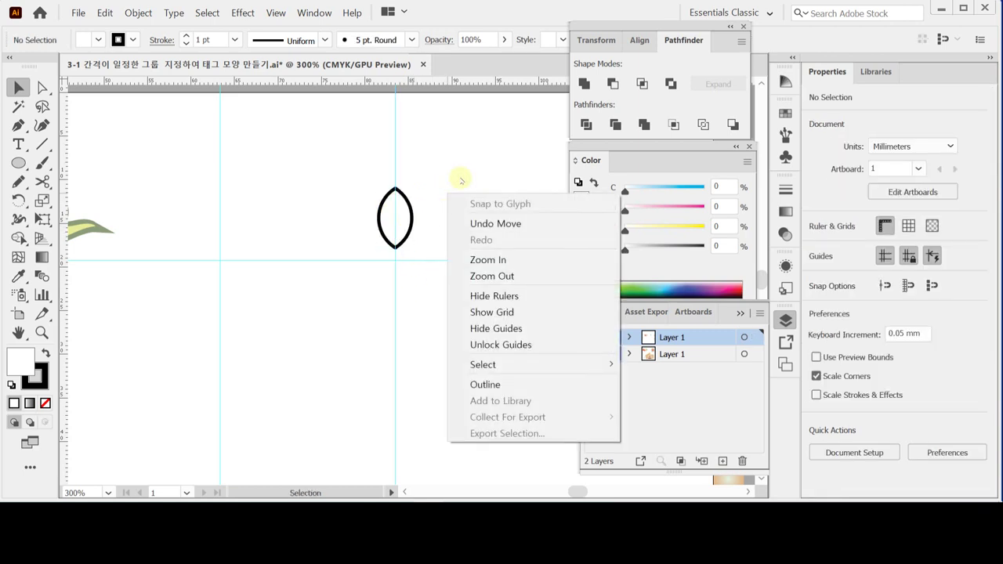
left_click(449, 172)
key("a")
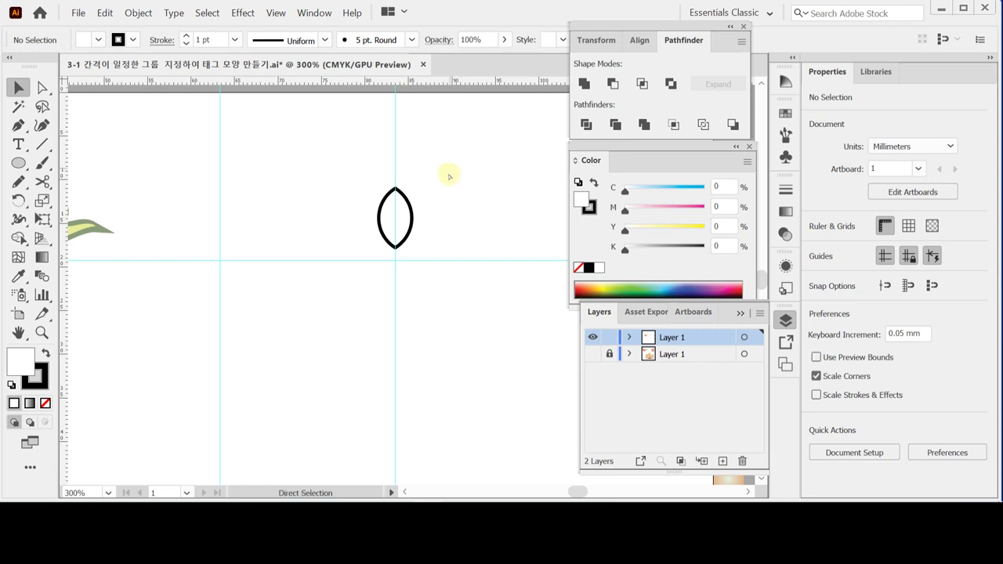
key("v")
key("ctrl+s")
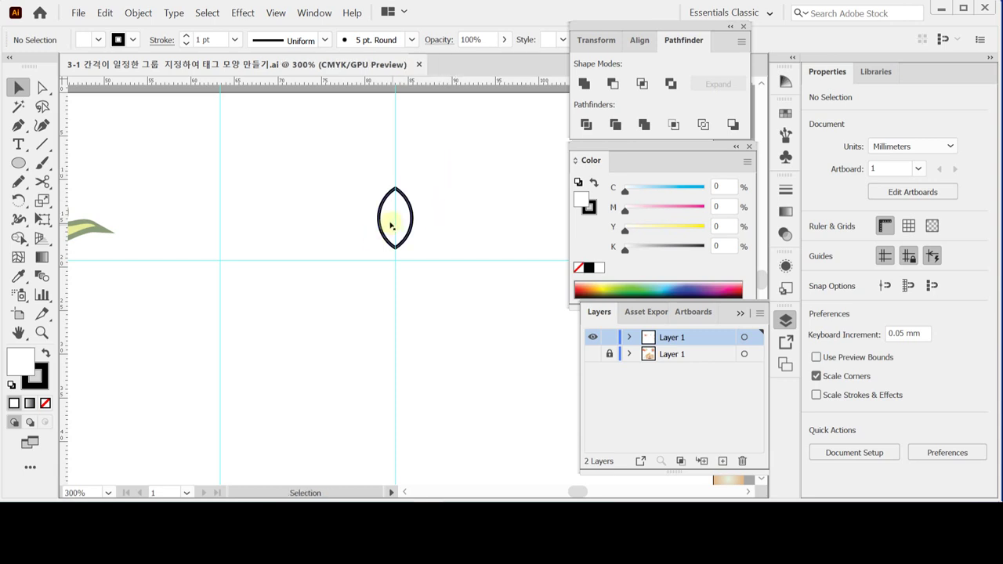
Step: Draw a vertical line about 11.4 mm long along the guide, passing through both tips of the petal
left_click(42, 145)
left_click_drag(394, 170, 394, 268)
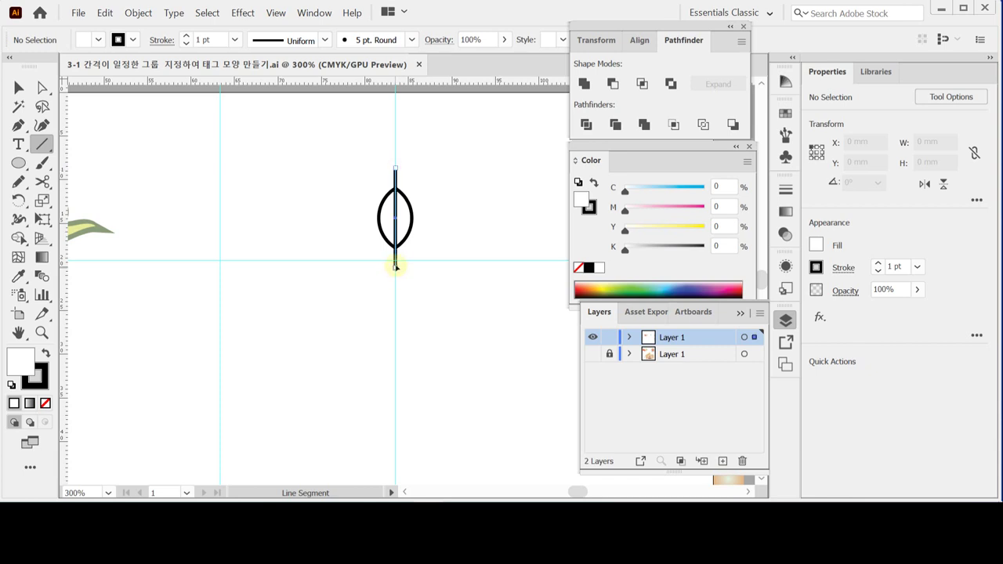
key("ctrl+equal")
left_click_drag(396, 303, 406, 278)
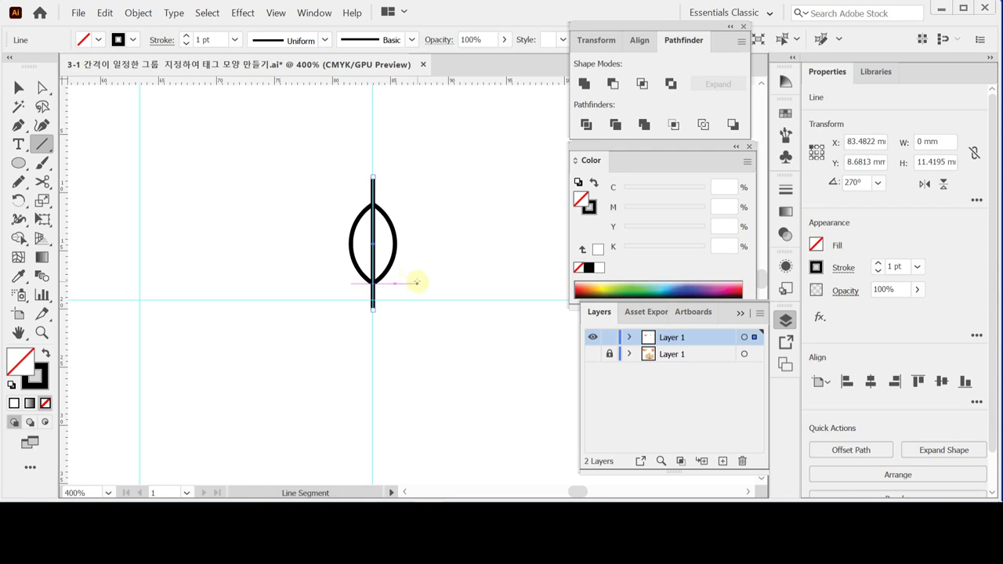
Step: Select the petal and the vertical line, align their horizontal centres, and split the petal into two halves with Divide
left_click_drag(324, 196, 425, 268)
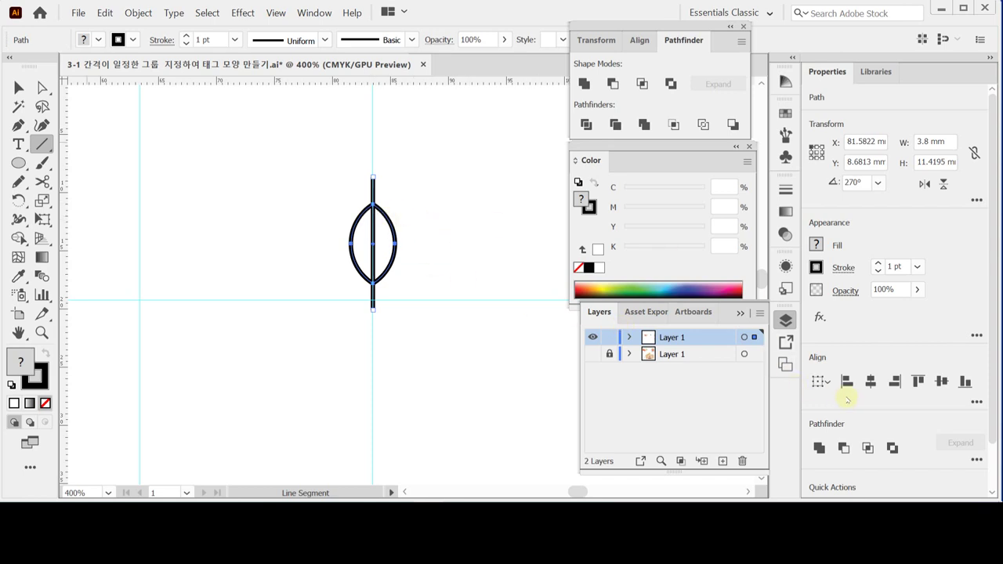
left_click(870, 384)
left_click(588, 123)
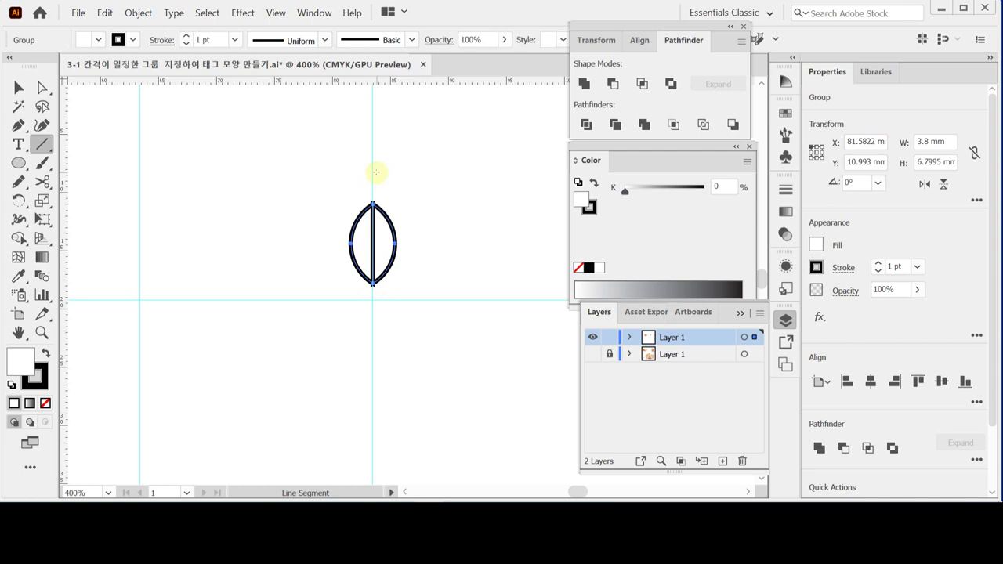
left_click_drag(372, 156, 375, 221)
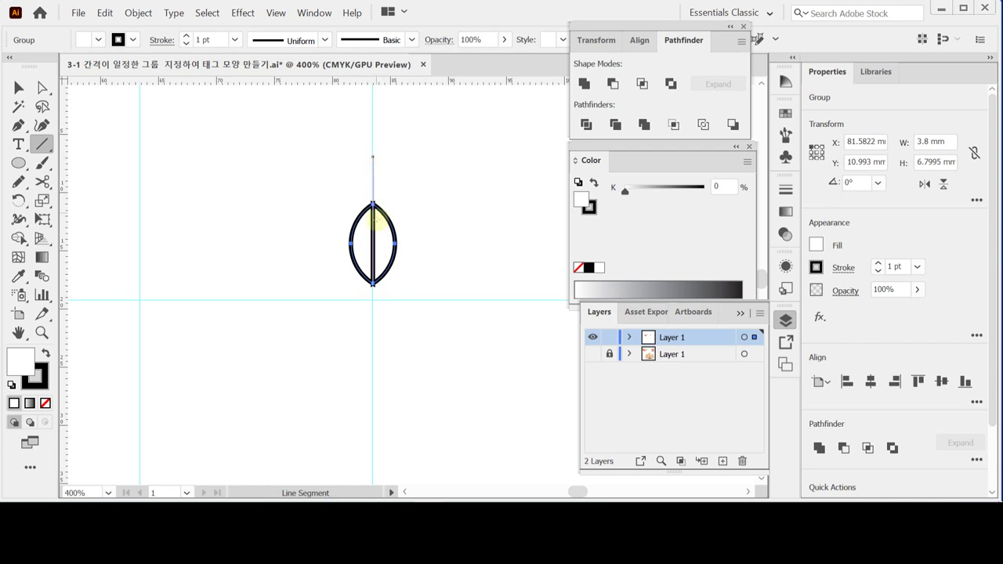
key("ctrl+z")
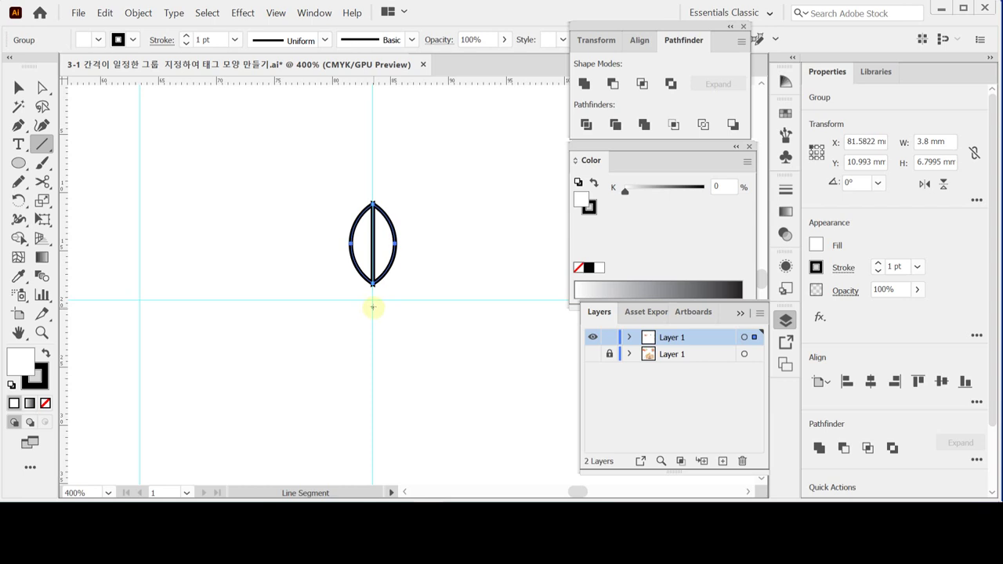
Step: Isolate the split petal group and give its left half the light pink fill (M 40, Y 30) sampled from the colour swatches beside the artboard
key("ctrl")
double_click(355, 235)
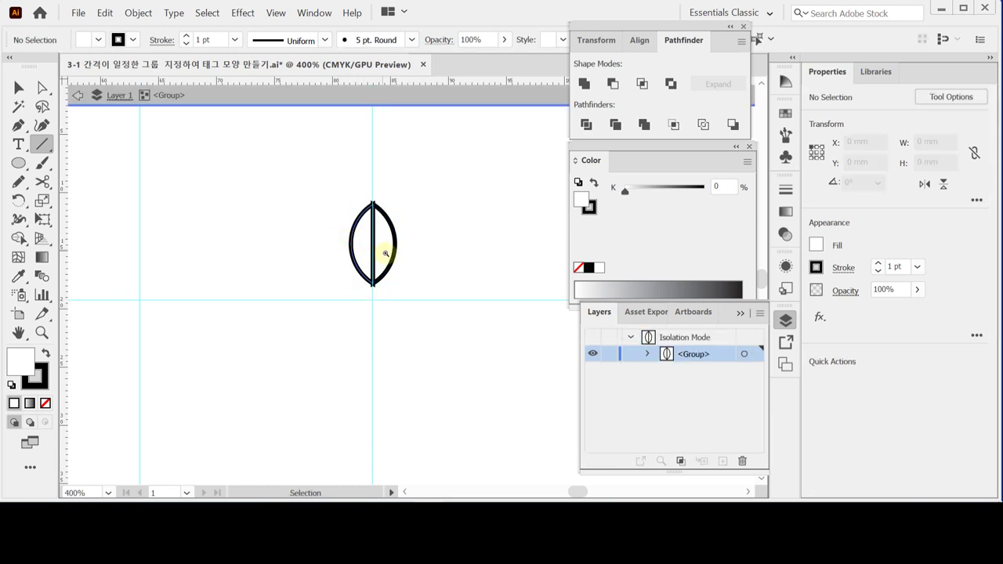
key("ctrl+minus")
key("ctrl+minus")
key("ctrl+minus")
left_click_drag(358, 313, 330, 248)
scroll(410, 242, "down", 2)
scroll(423, 237, "right", 2)
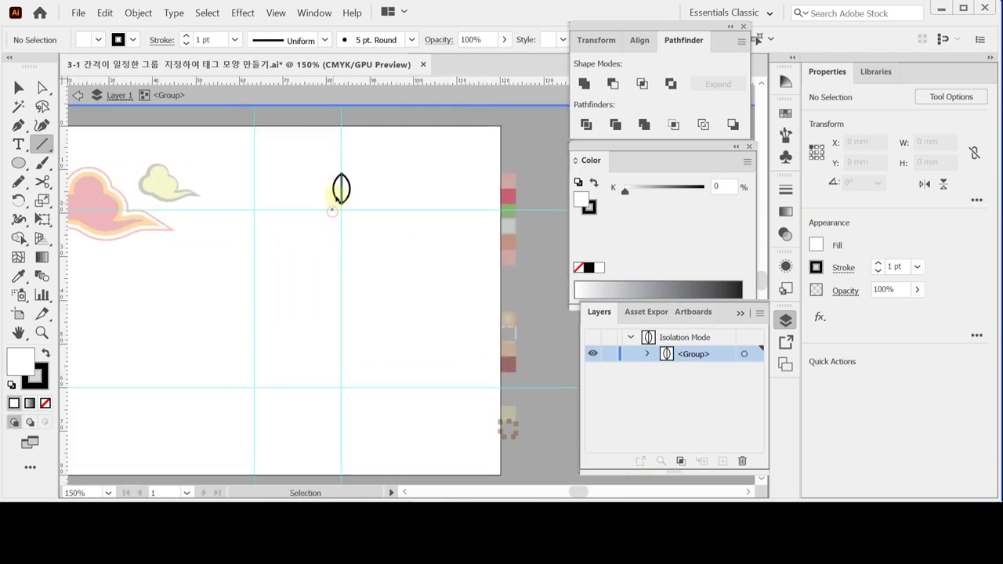
left_click(338, 193, "ctrl")
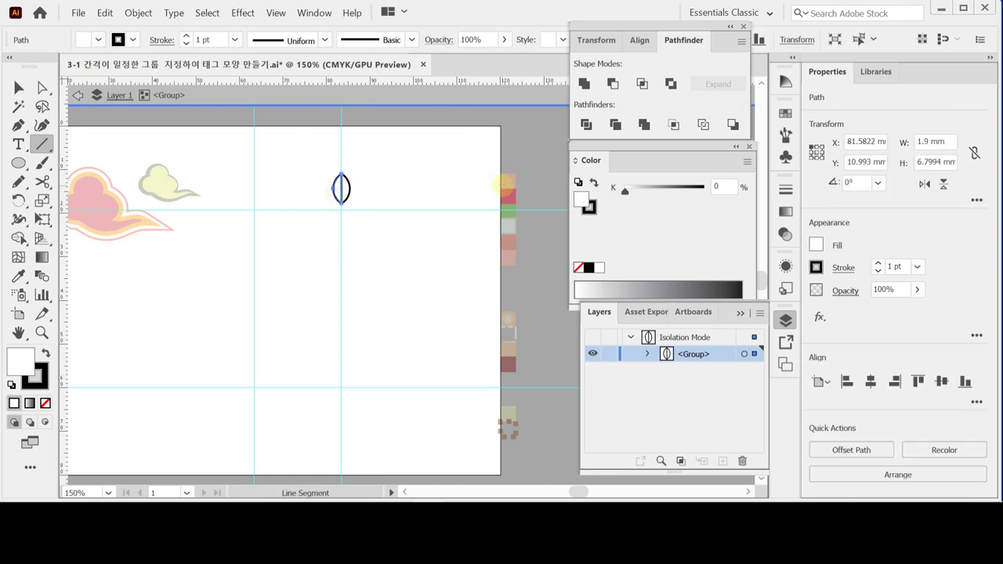
key("i")
left_click(503, 183)
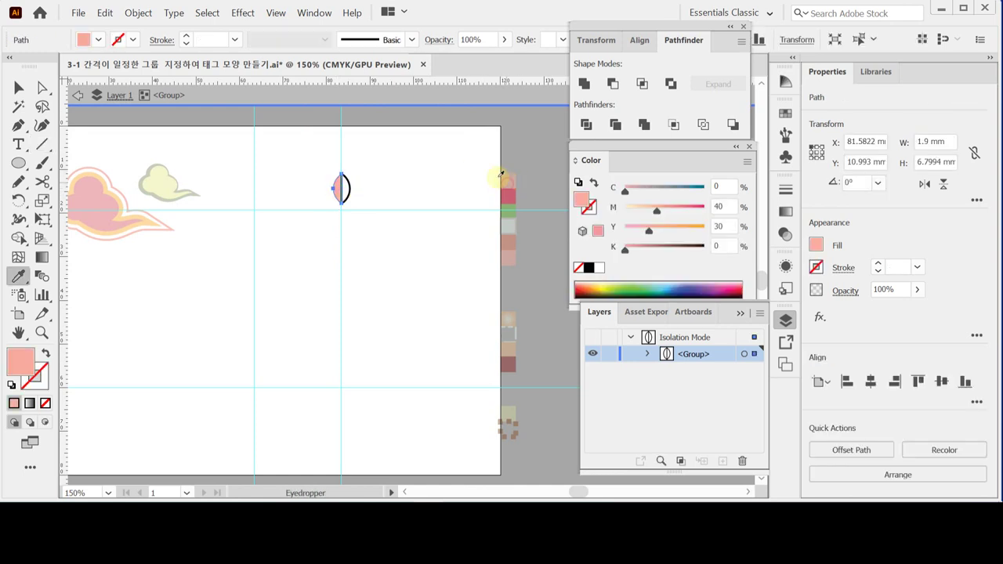
Step: Give the petal's right half the crimson swatch's fill (M 100, Y 70), and exit the group's isolation mode
left_click(355, 189, "ctrl")
left_click(347, 186, "ctrl")
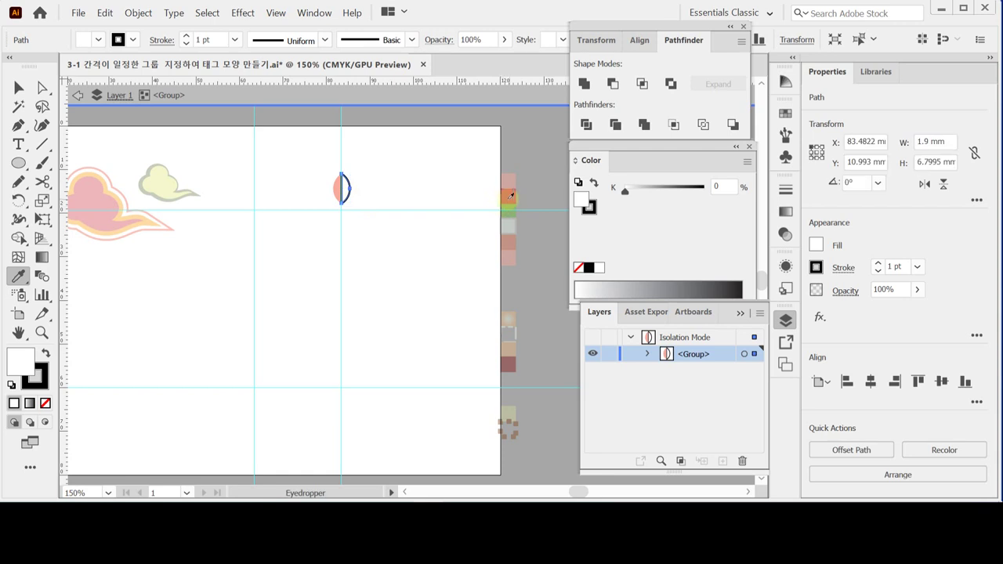
left_click(508, 196)
scroll(368, 208, "up", 4)
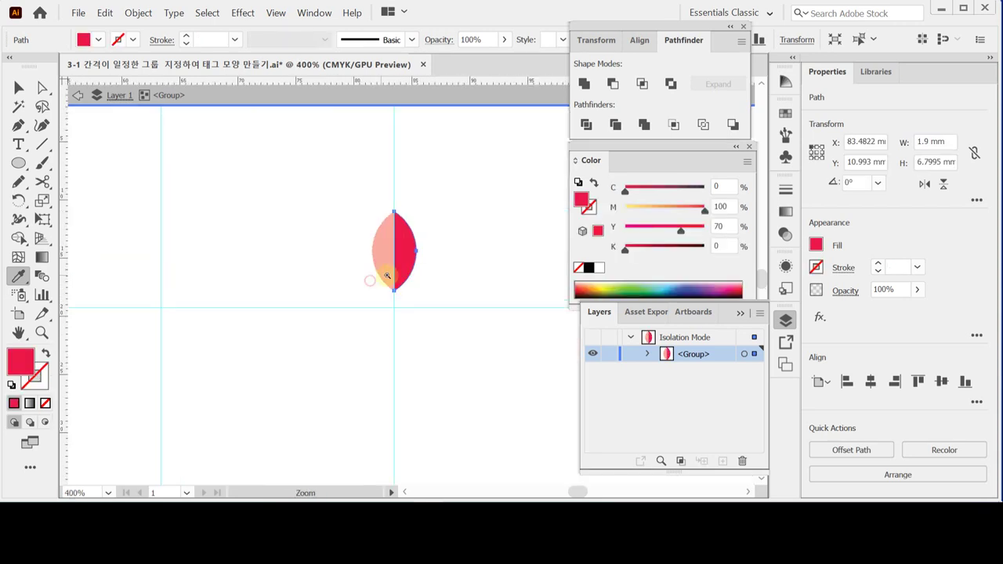
left_click_drag(420, 253, 362, 230)
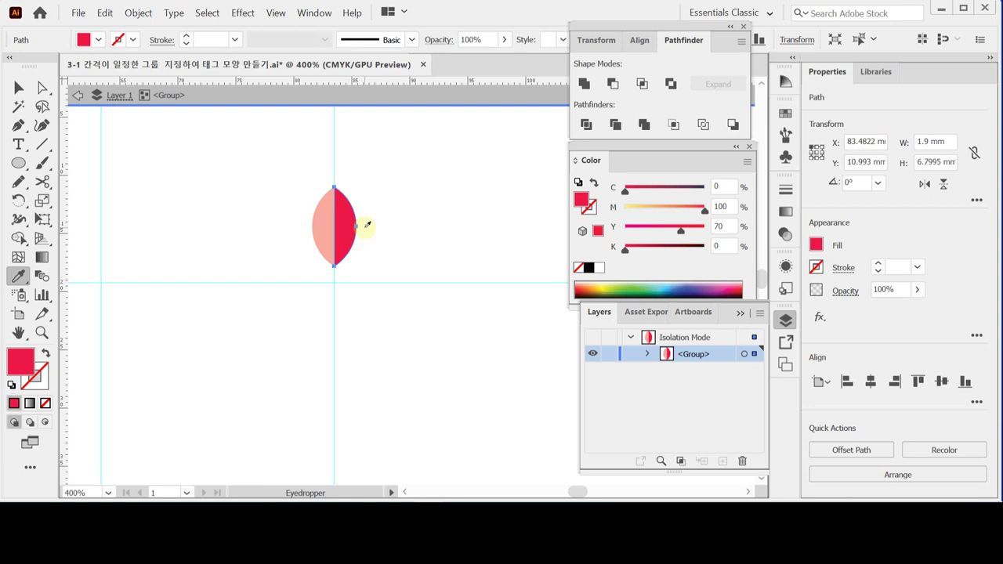
key("v")
left_click(350, 241)
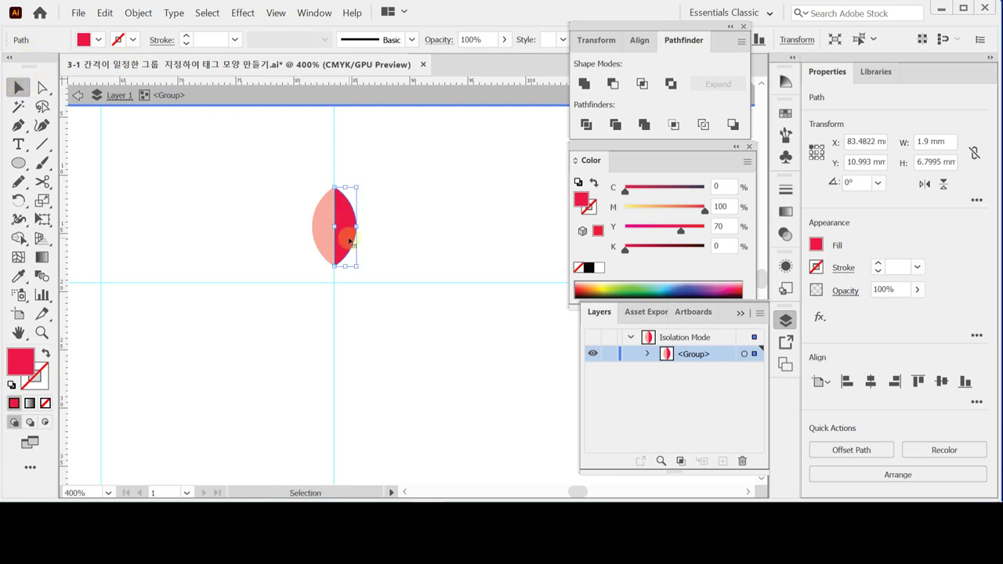
left_click(405, 228)
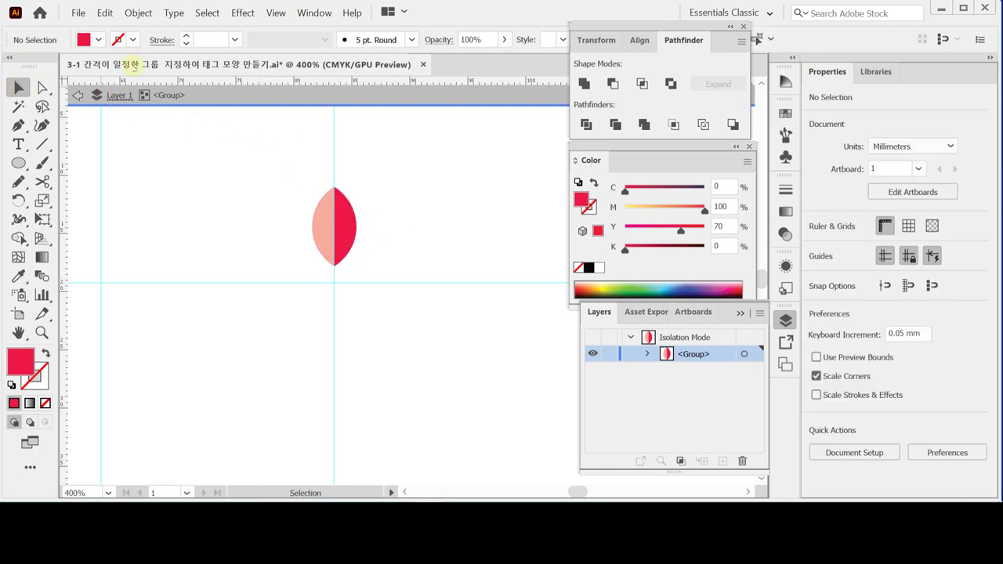
double_click(267, 214)
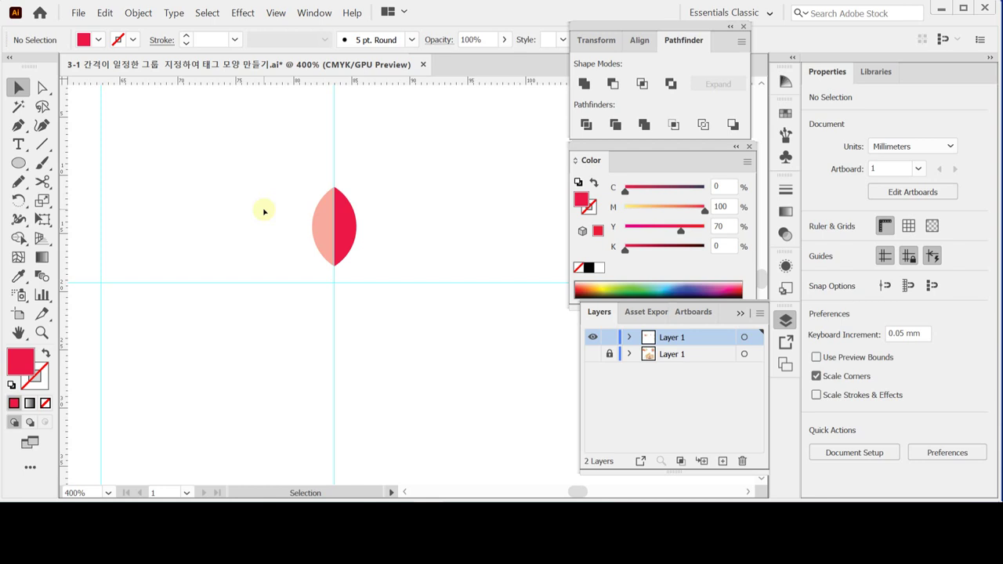
Step: Select the two-tone petal and create a copy of it rotated 90° about the guide crossing
left_click_drag(259, 178, 358, 256)
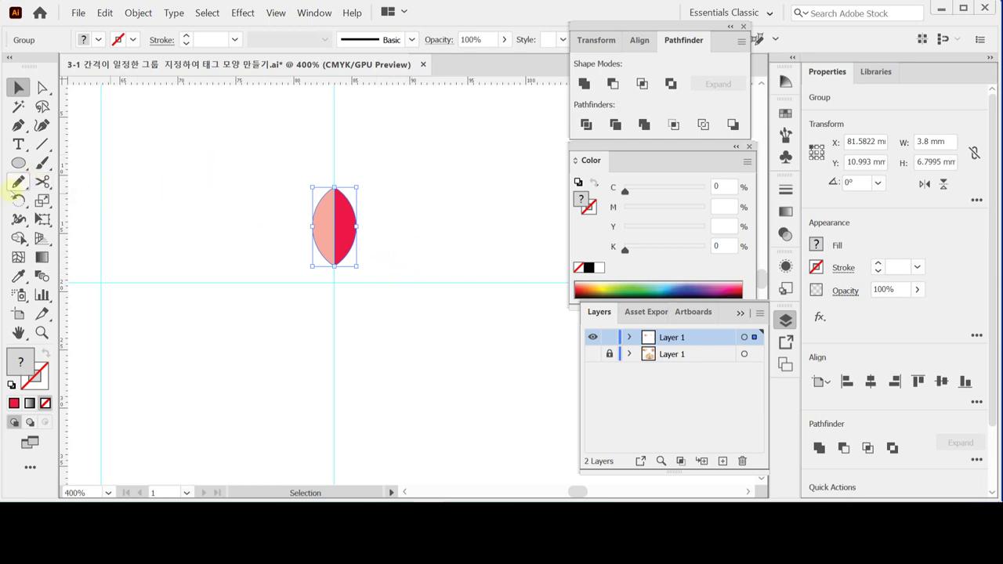
left_click(19, 200)
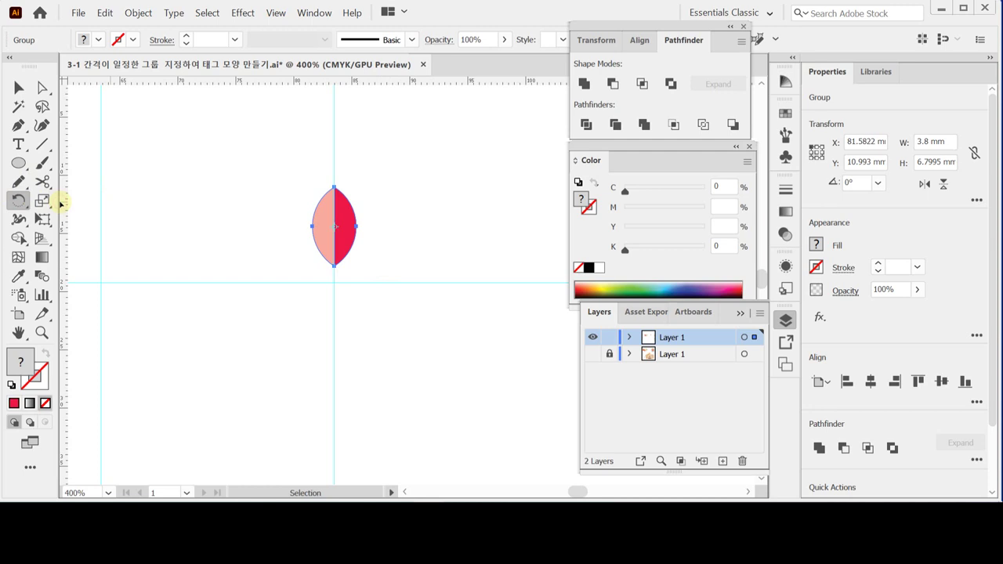
double_click(18, 200)
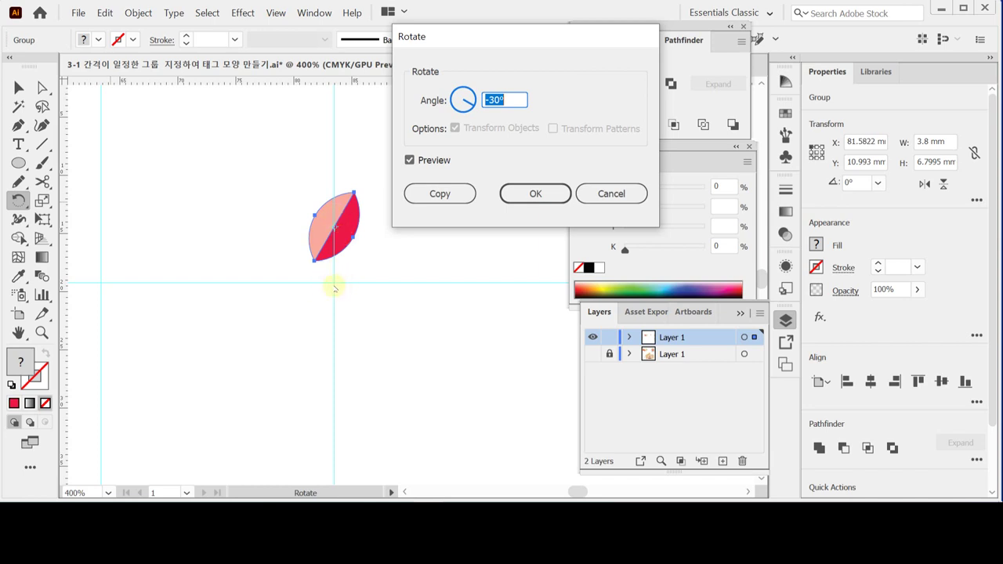
left_click(611, 193)
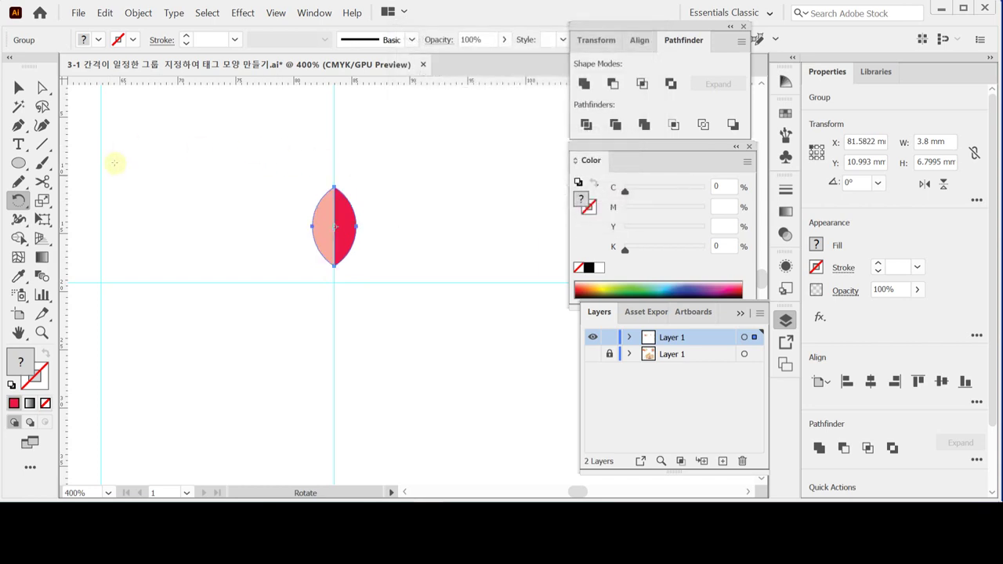
left_click(334, 282, "alt")
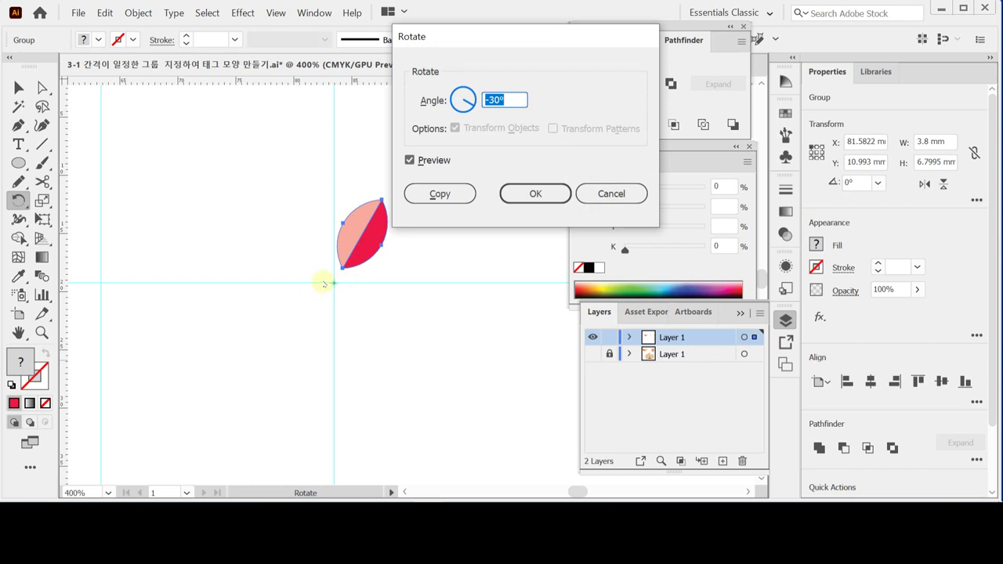
type("90")
left_click(429, 194)
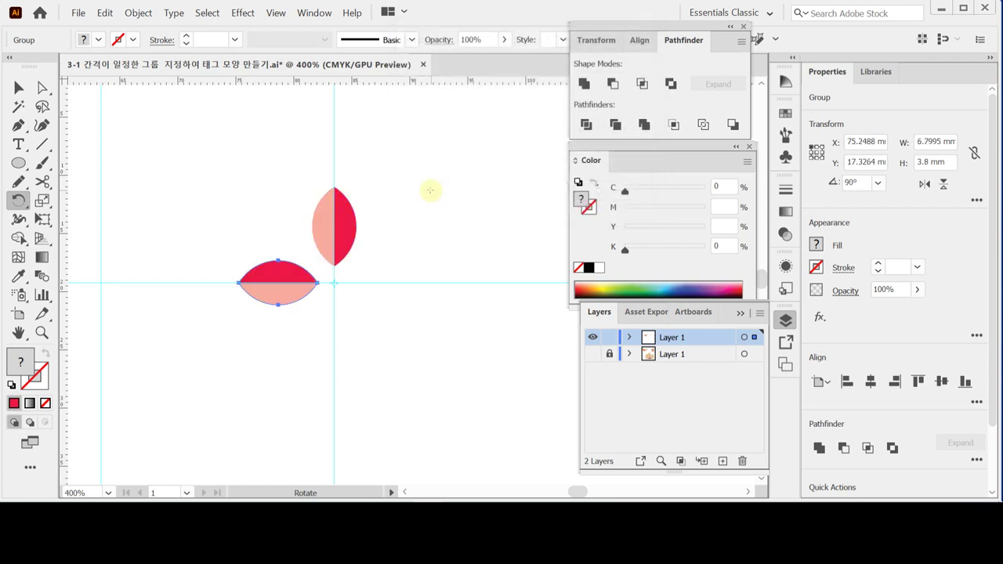
Step: Repeat the rotated copy twice to complete a four-petal cross around the guide crossing, and save the file
key("ctrl+d")
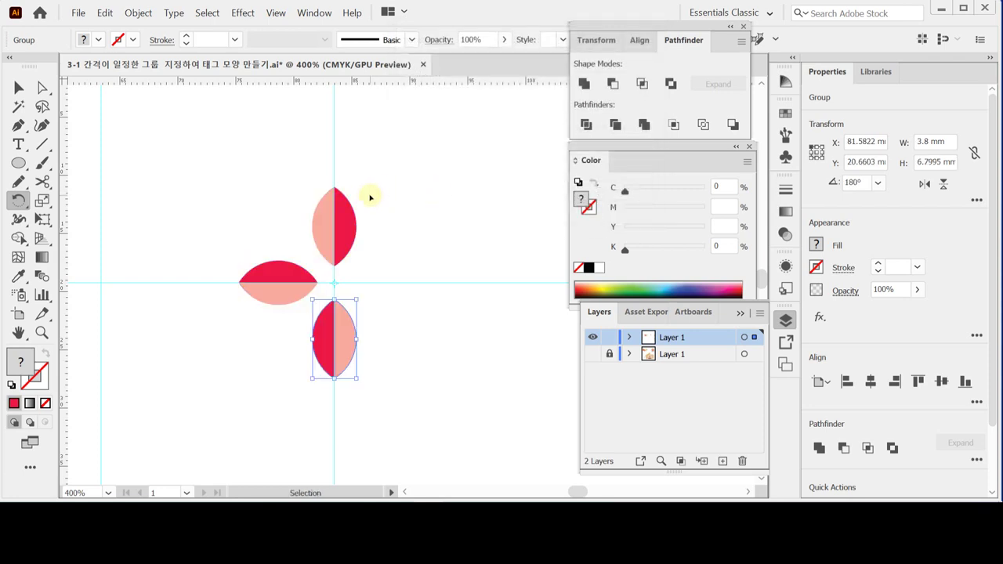
key("ctrl+d")
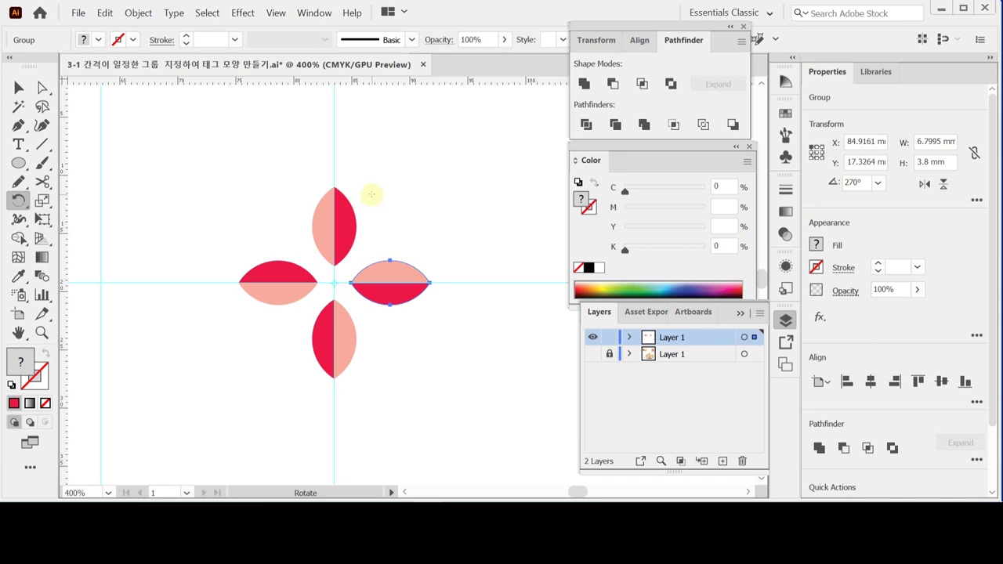
key("ctrl")
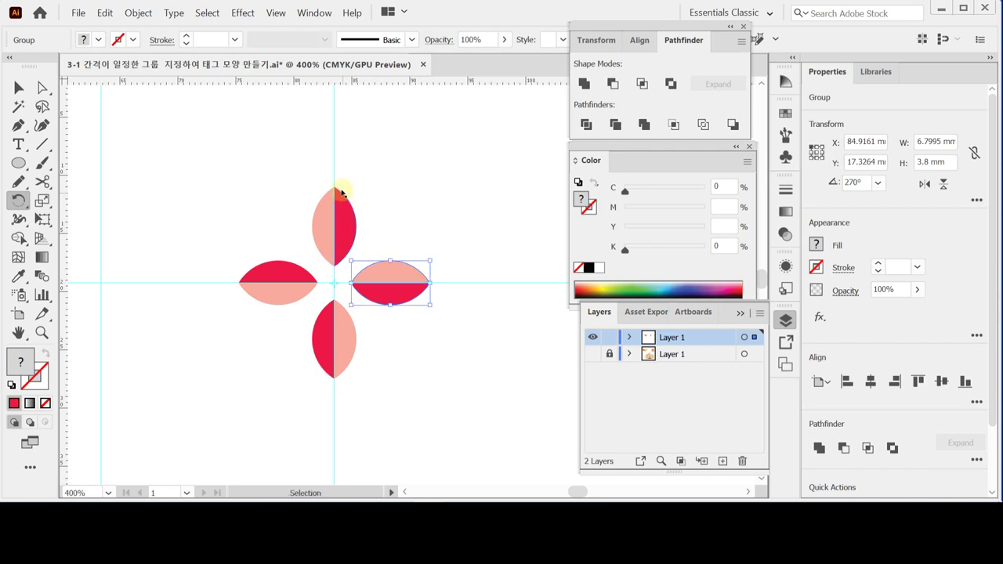
key("ctrl+s")
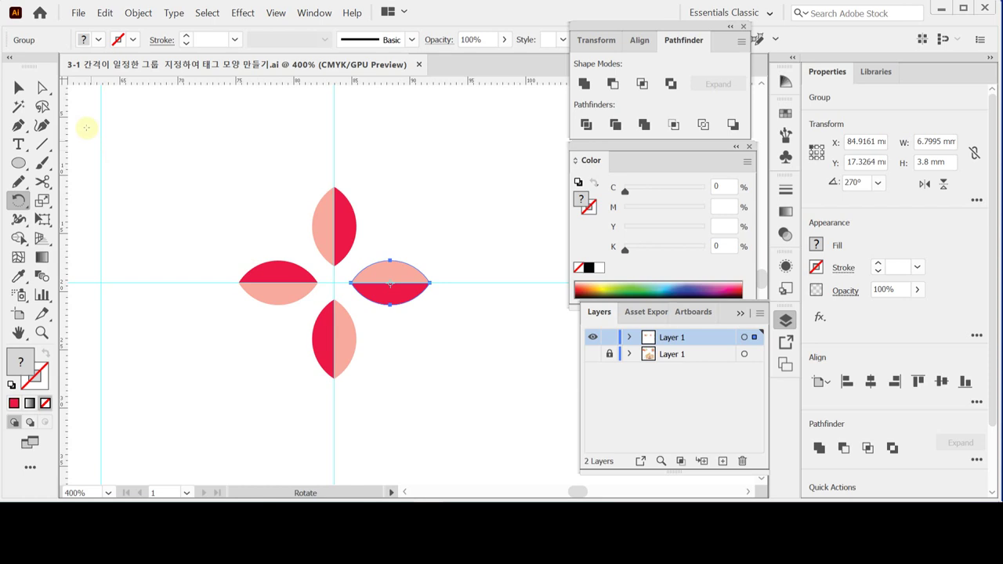
Step: Select all four petals and create a copy of them rotated 45° about their common centre
left_click(19, 87)
left_click_drag(227, 195, 349, 313)
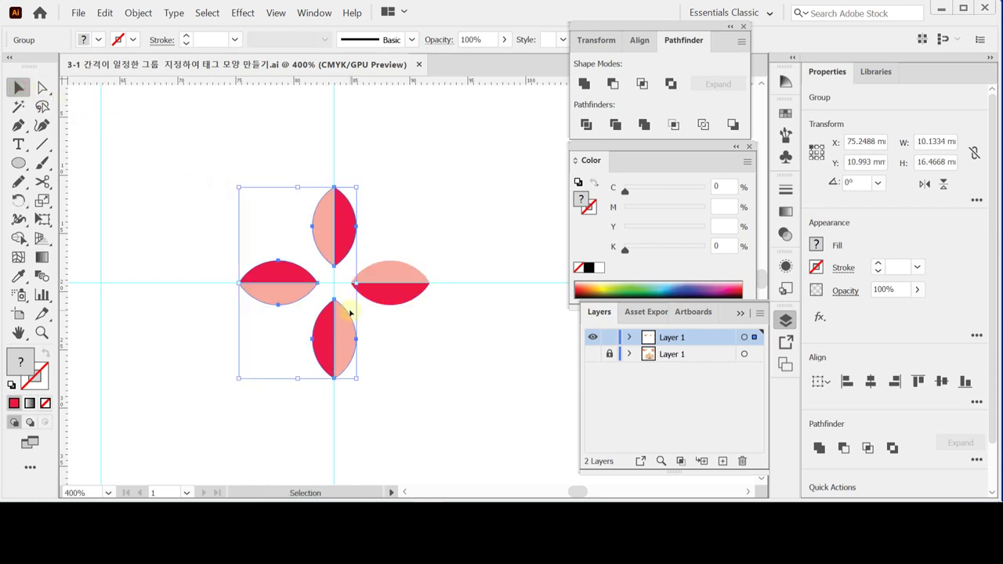
left_click_drag(262, 197, 388, 325)
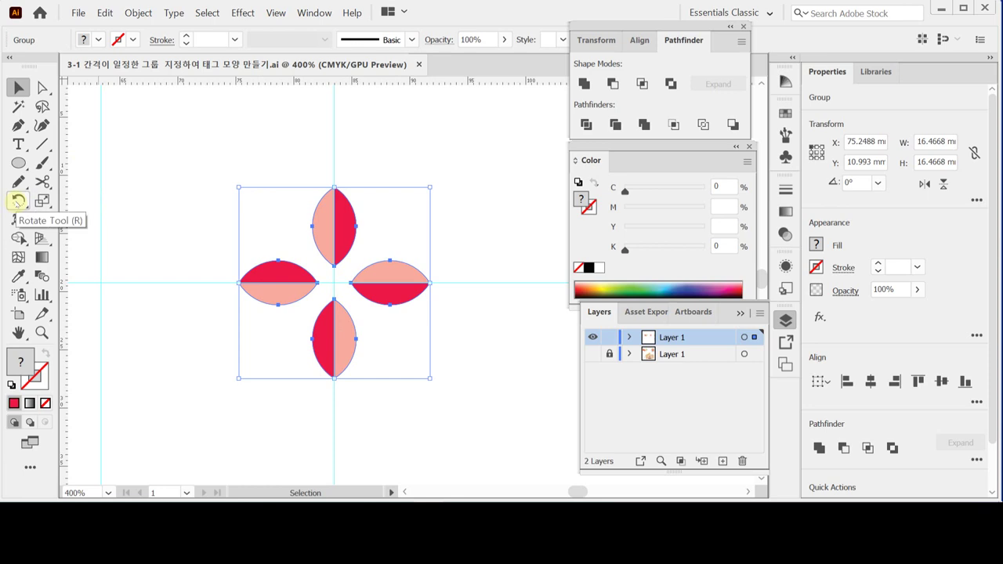
double_click(17, 201)
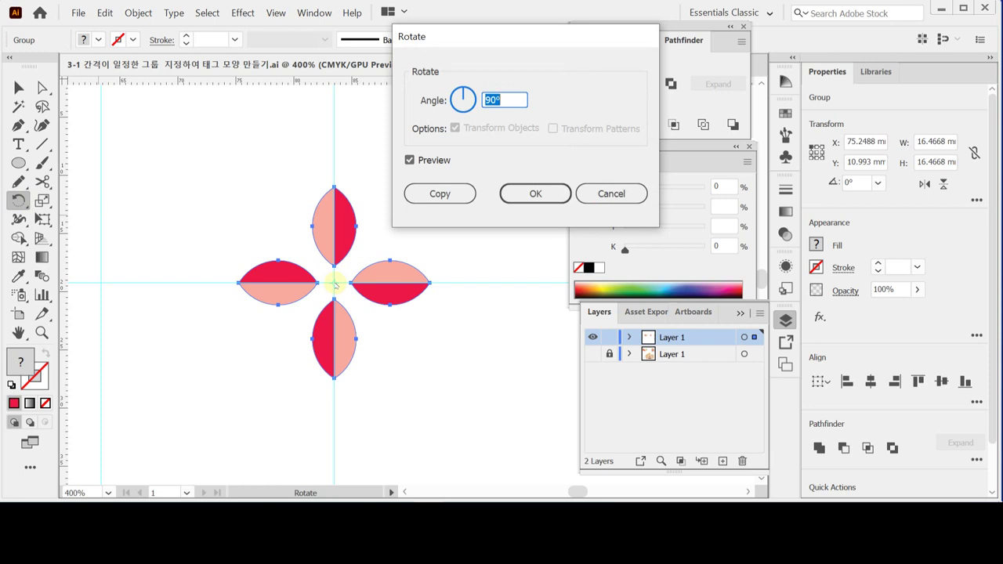
type("45")
left_click(439, 194)
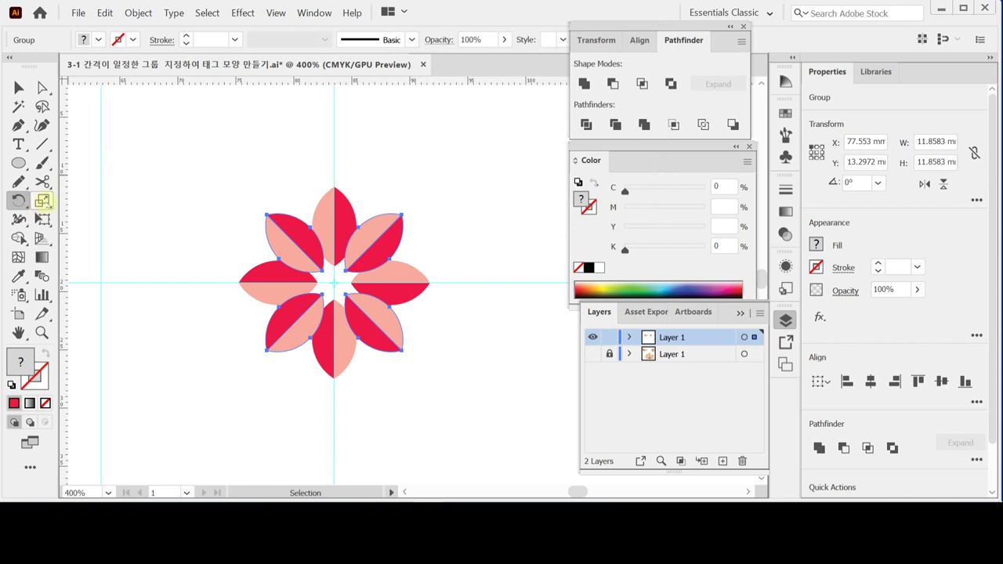
Step: Scale the four diagonal petals uniformly to 120%
left_click(44, 202)
double_click(43, 202)
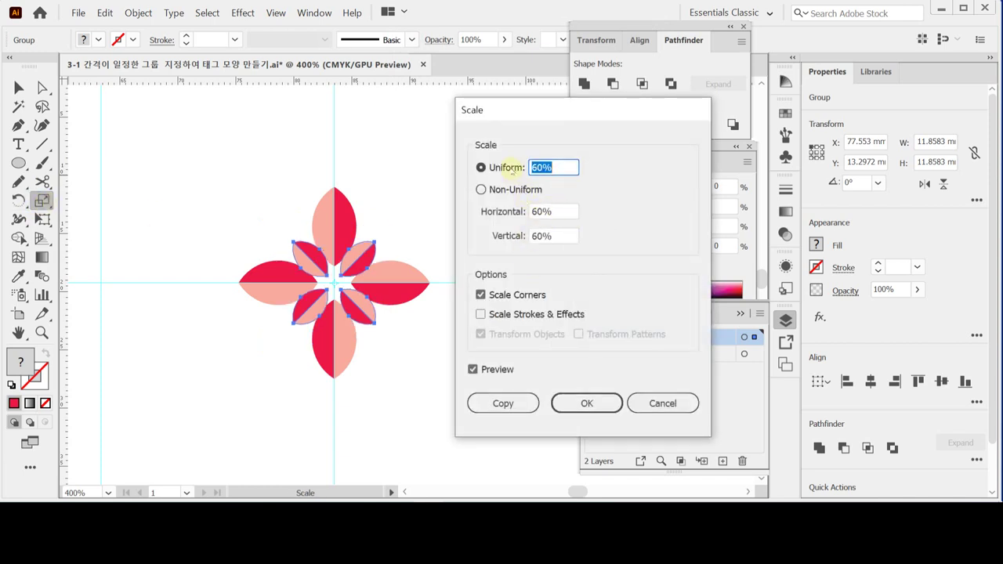
type("120")
left_click(586, 402)
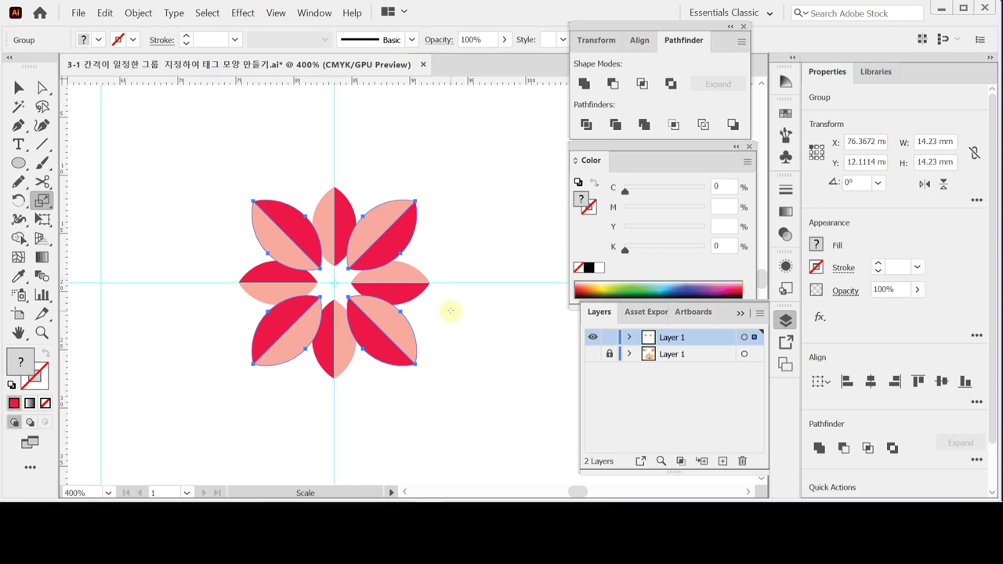
Step: Select the pink halves of the four diagonal petals and fill them with green sampled from the colour swatches beside the artboard
left_click_drag(485, 289, 334, 267)
left_click(399, 263, "alt")
left_click_drag(425, 264, 374, 215)
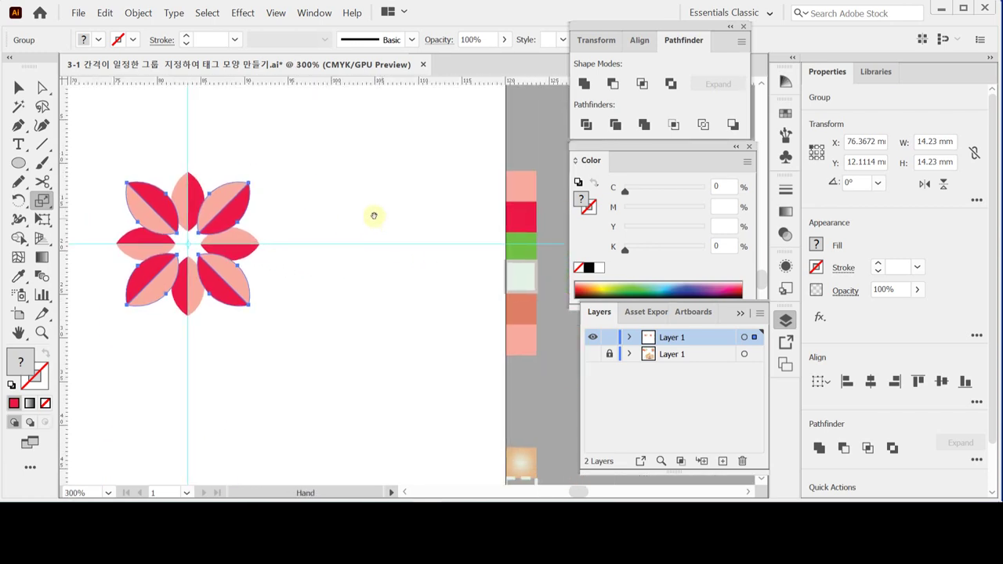
left_click(19, 87)
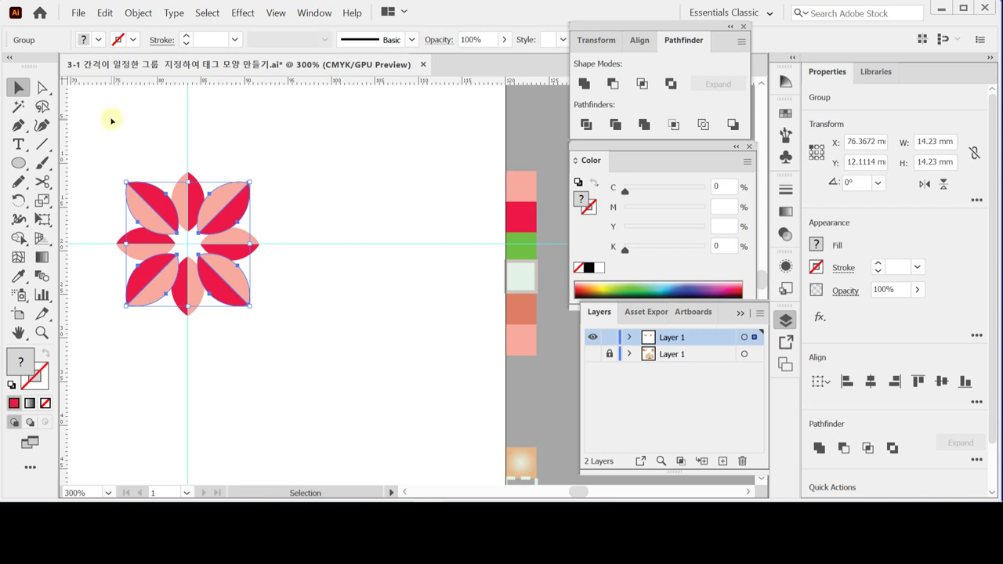
left_click(251, 150, "ctrl")
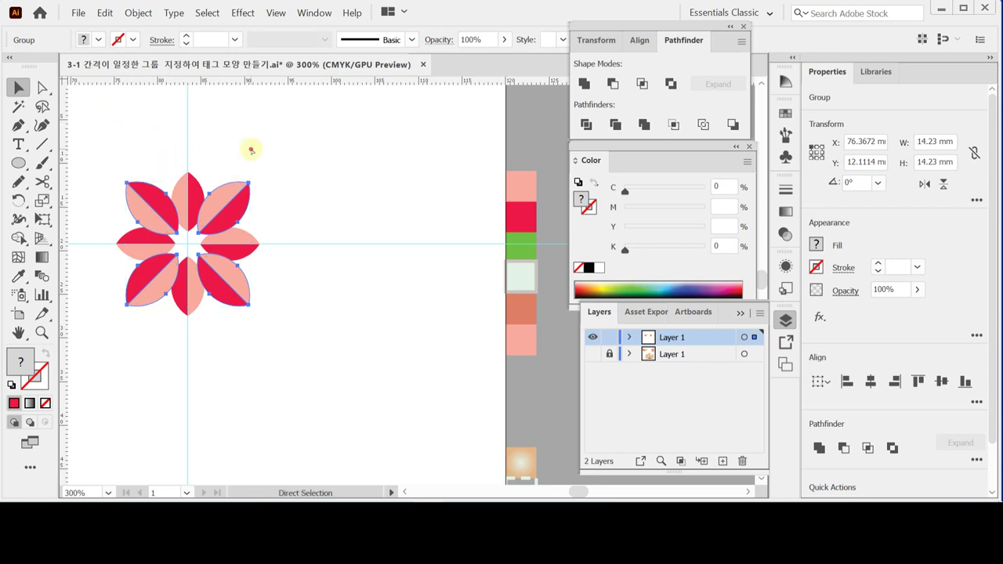
left_click(132, 214, "ctrl")
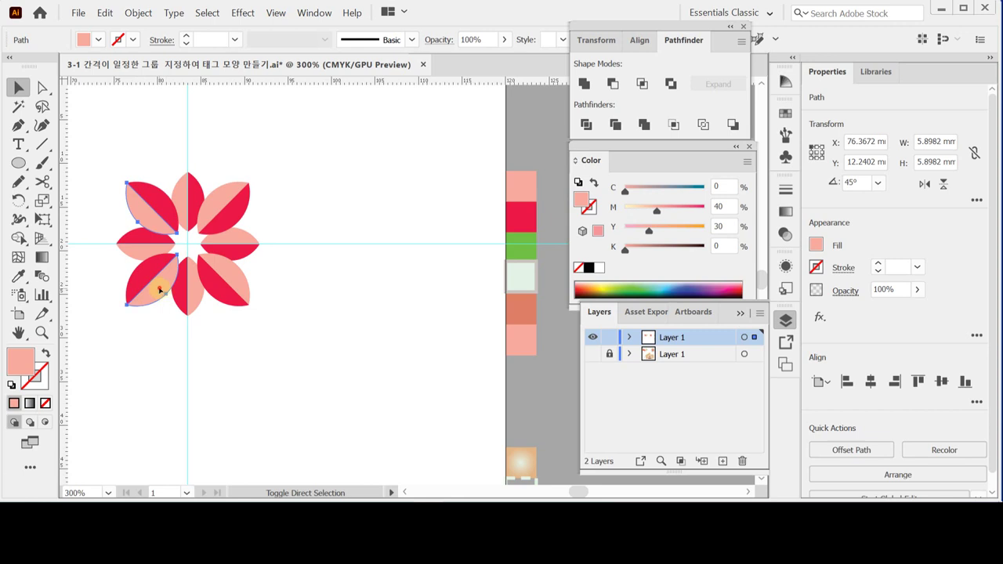
left_click(162, 288, "ctrl+shift")
left_click(245, 279, "ctrl+shift")
left_click(229, 212, "shift")
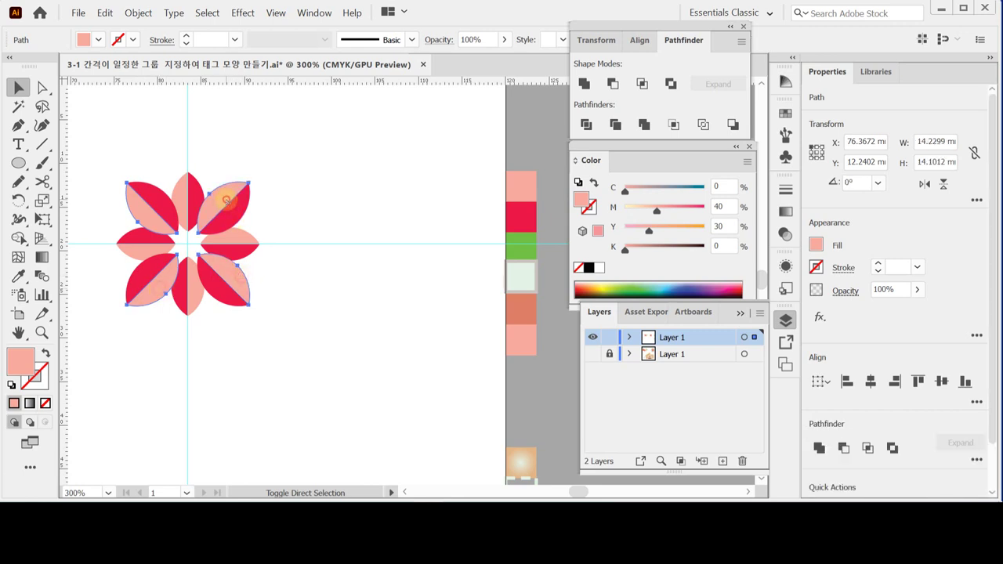
key("i")
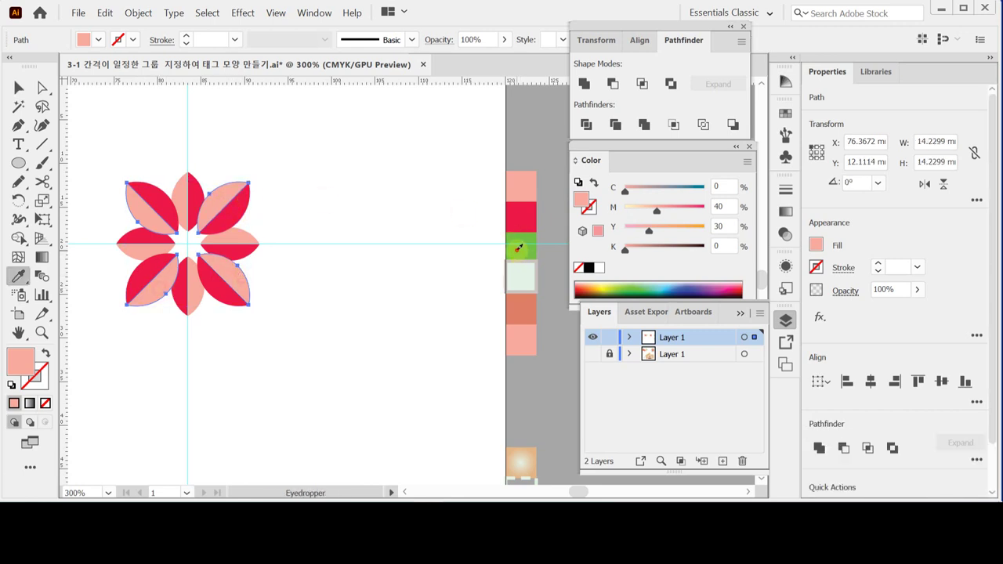
left_click(520, 248)
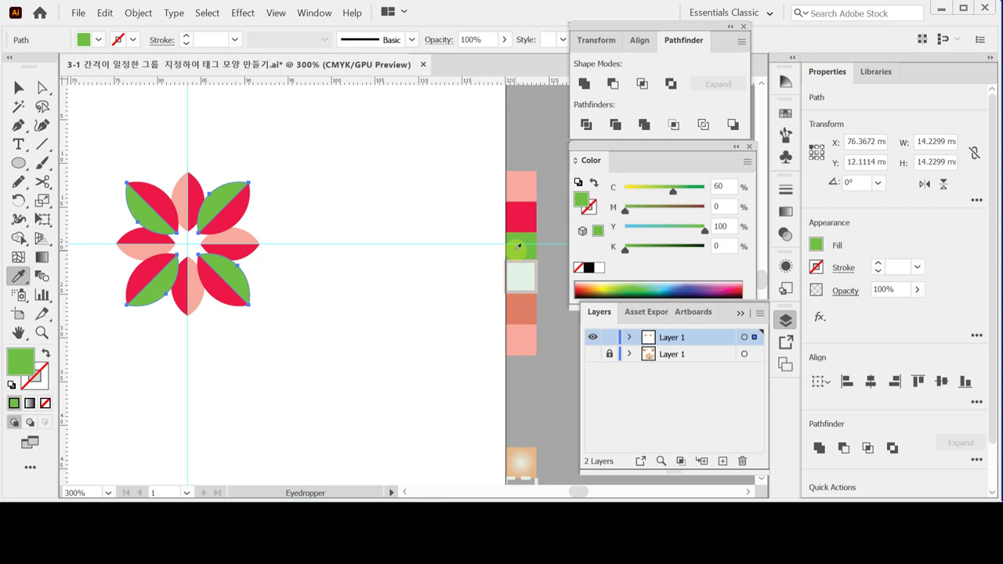
key("v")
left_click(165, 145)
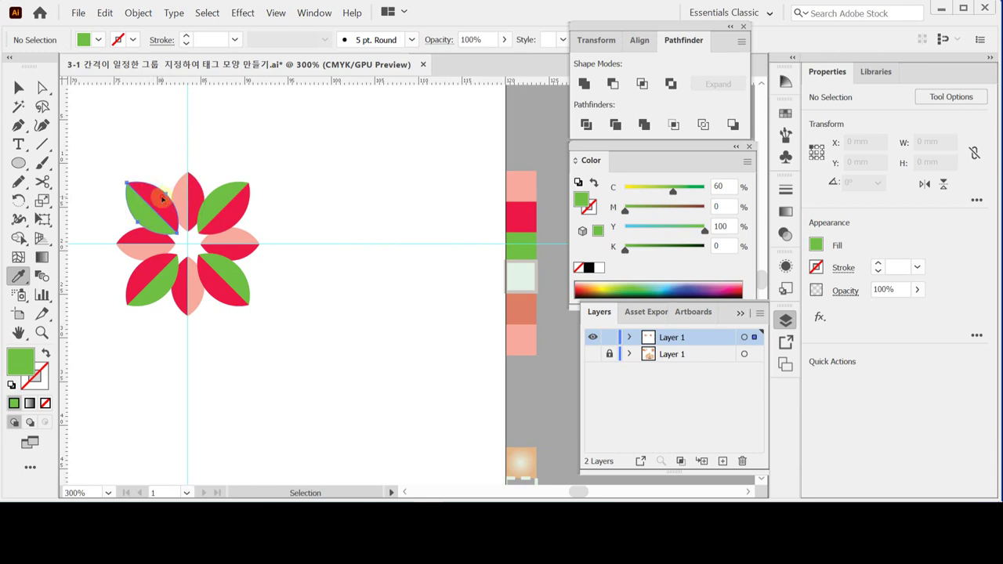
left_click(166, 201)
left_click(235, 213, "shift")
left_click(234, 286, "shift")
left_click(144, 289, "shift")
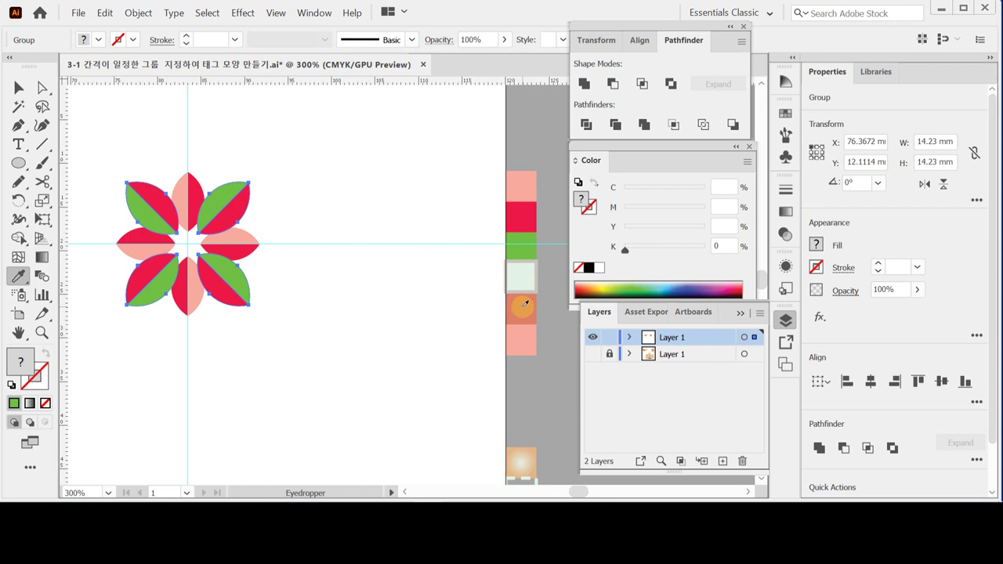
left_click(525, 303)
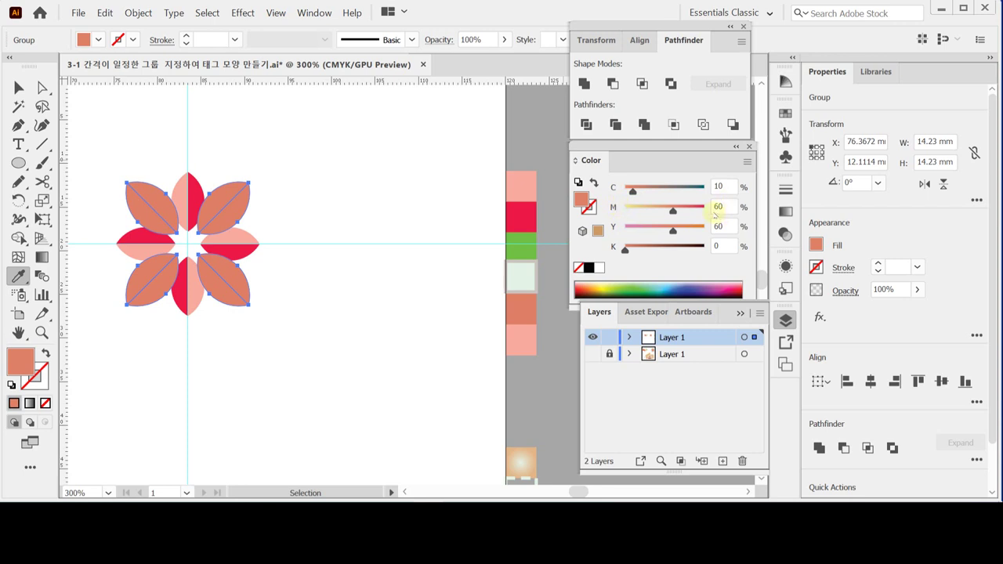
left_click(519, 235)
left_click(308, 199, "ctrl")
left_click(234, 211, "ctrl")
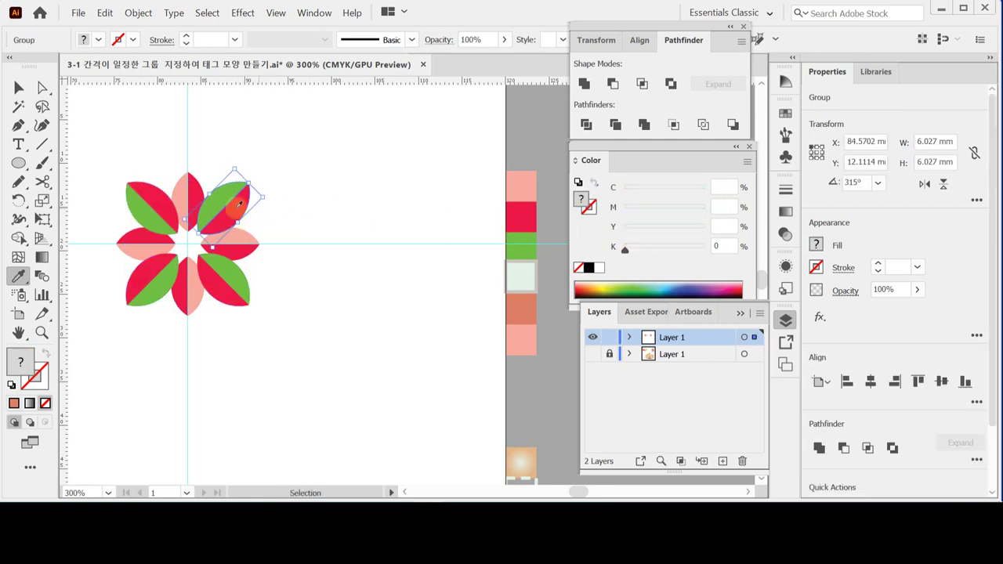
left_click(233, 162, "ctrl")
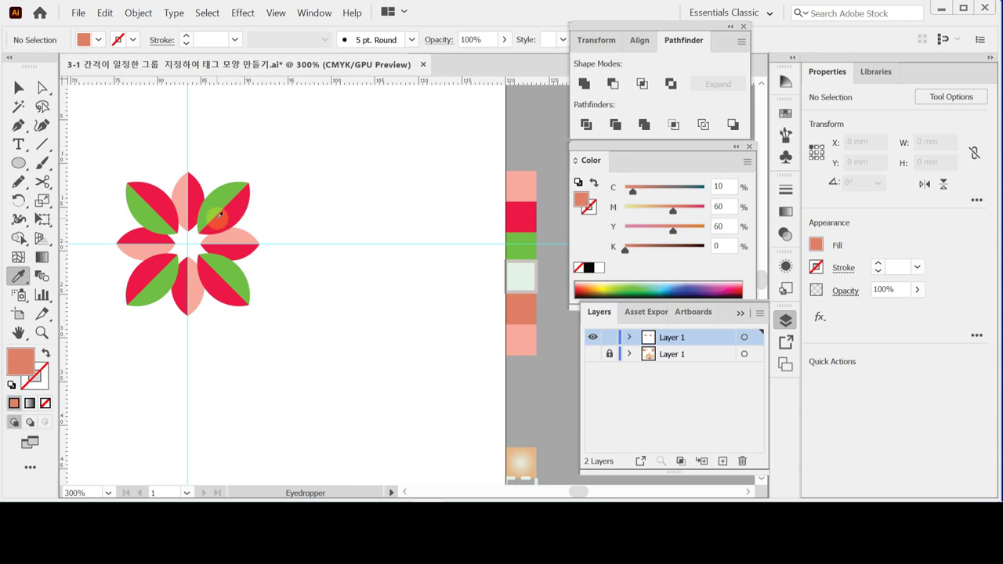
Step: Select only the red halves of the four diagonal petals and fill them with the terracotta orange sampled from the swatches
left_click(43, 87)
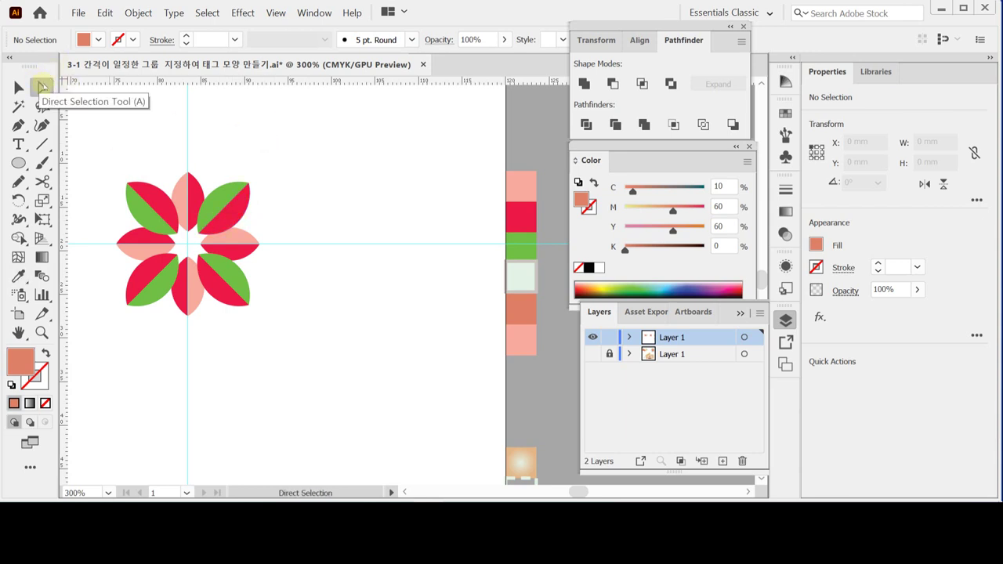
left_click(157, 204)
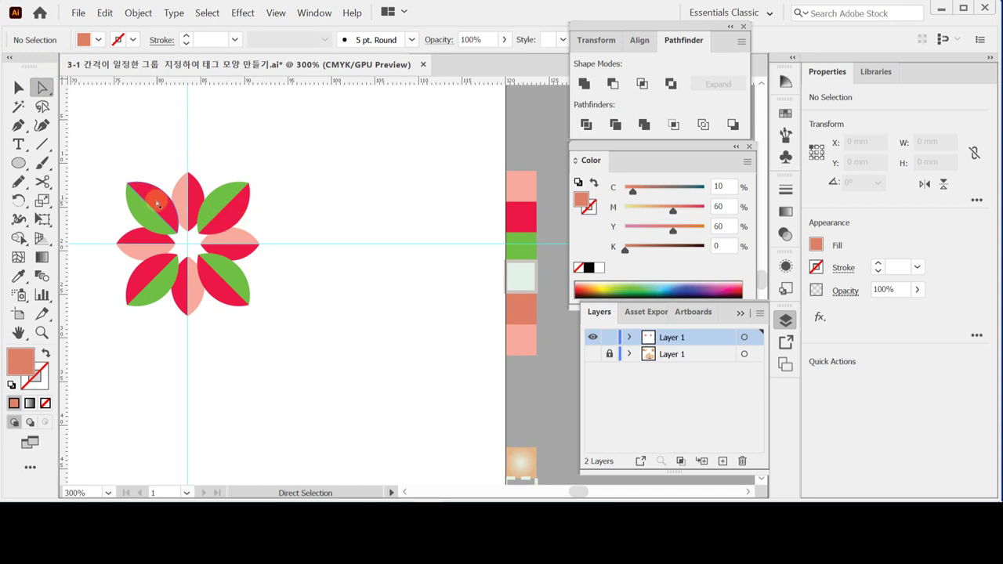
left_click(217, 289, "shift")
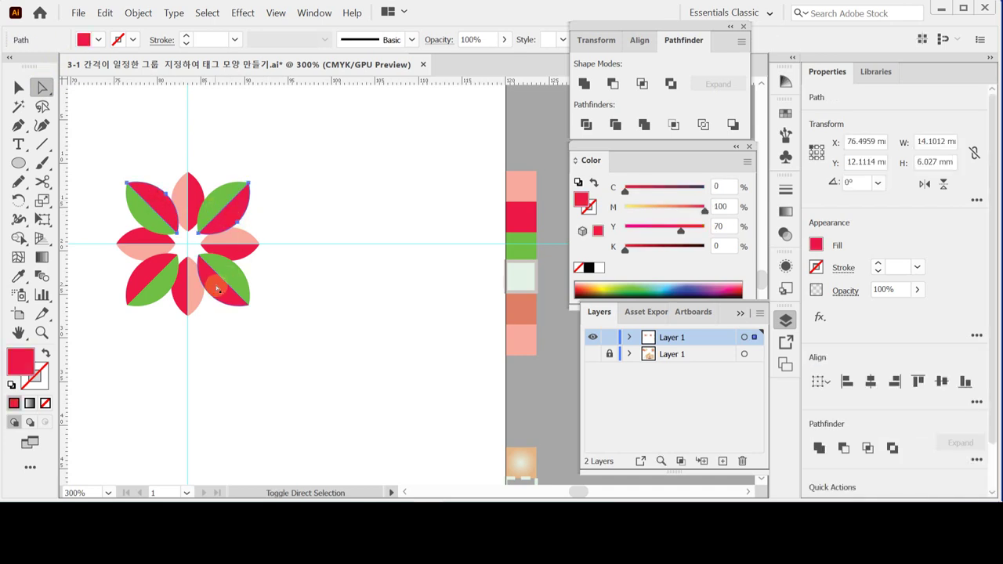
left_click(149, 288, "shift")
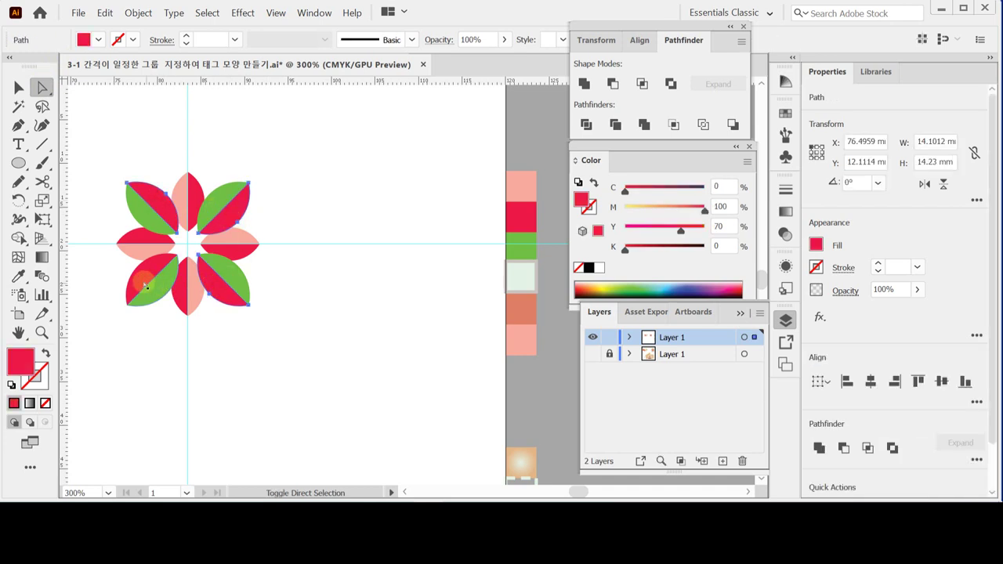
left_click(523, 312)
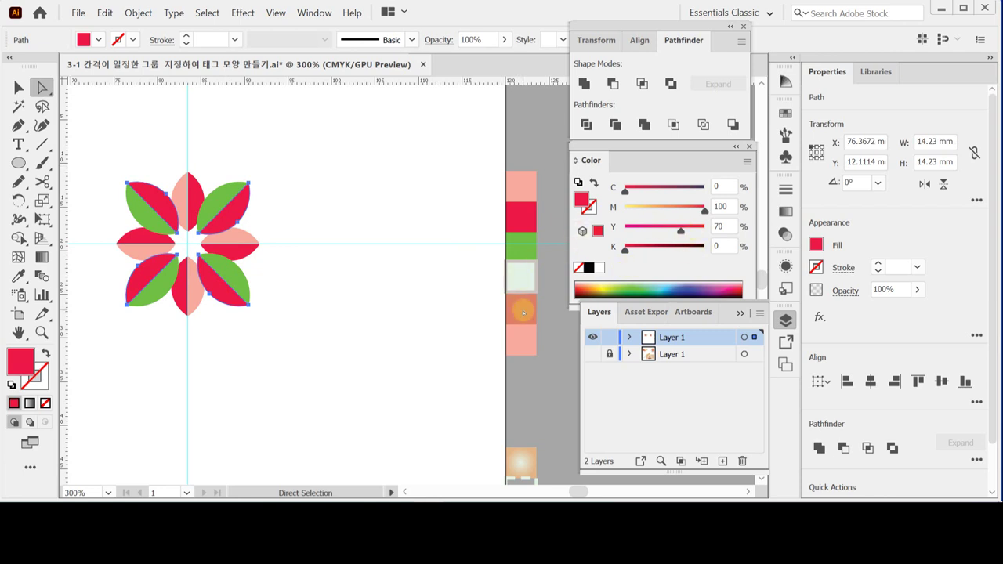
key("i")
left_click(520, 311)
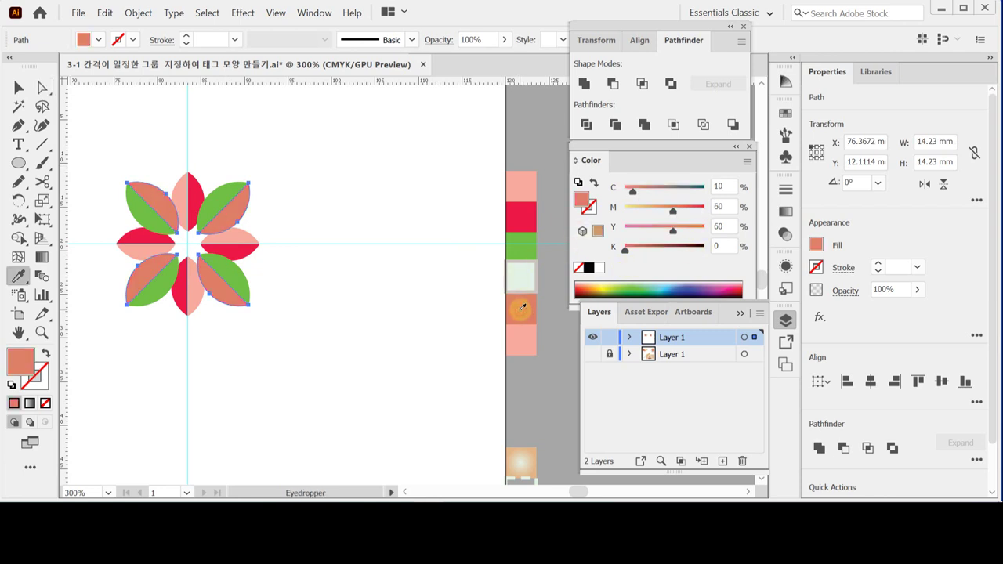
left_click(323, 178, "ctrl")
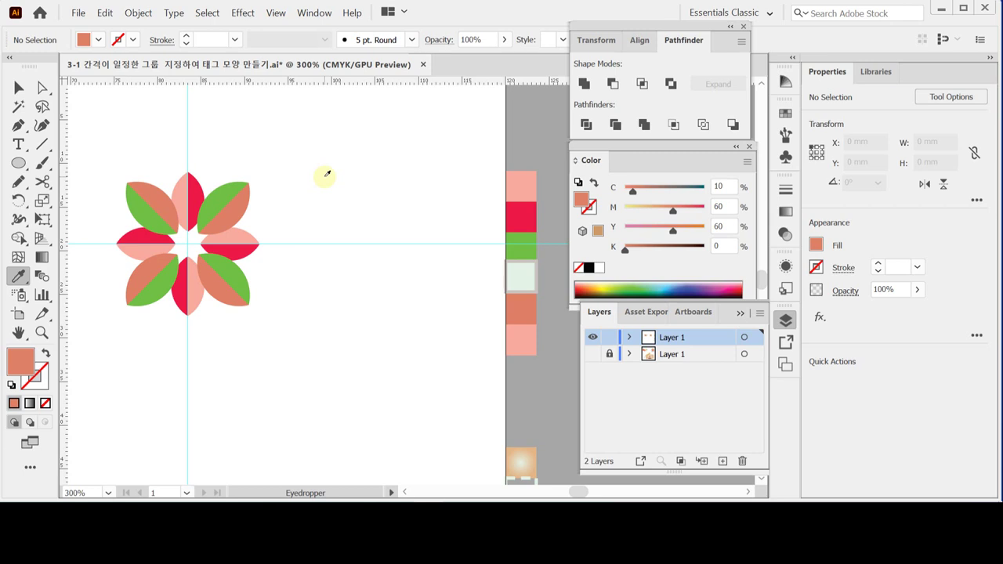
Step: Send the four two-tone diagonal petals behind the vertical and horizontal petals, and save the file
left_click(19, 87)
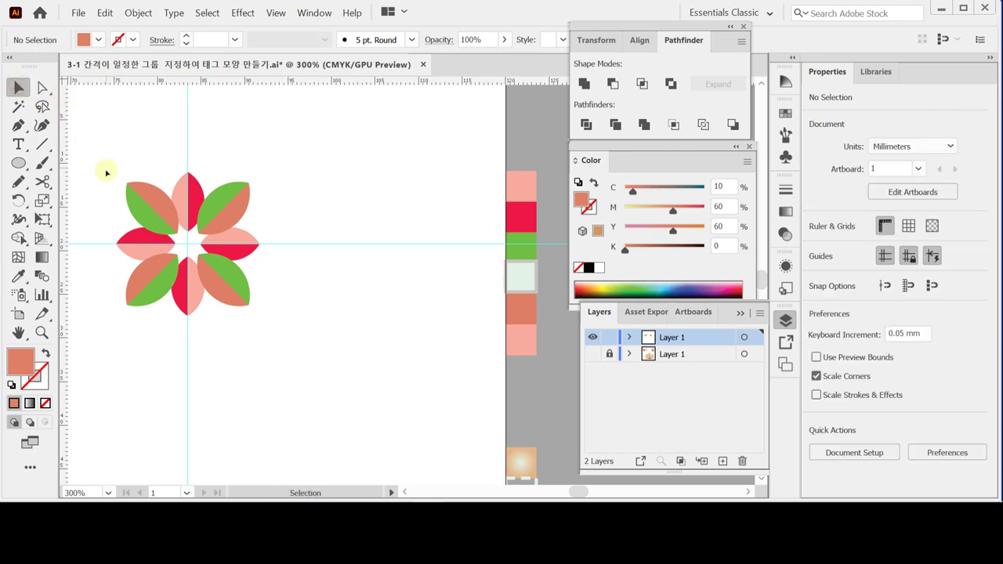
left_click(153, 210)
left_click(227, 213, "shift")
left_click(240, 289, "shift")
left_click(150, 288, "shift")
right_click(156, 285)
mouse_move(226, 208)
left_click(323, 256)
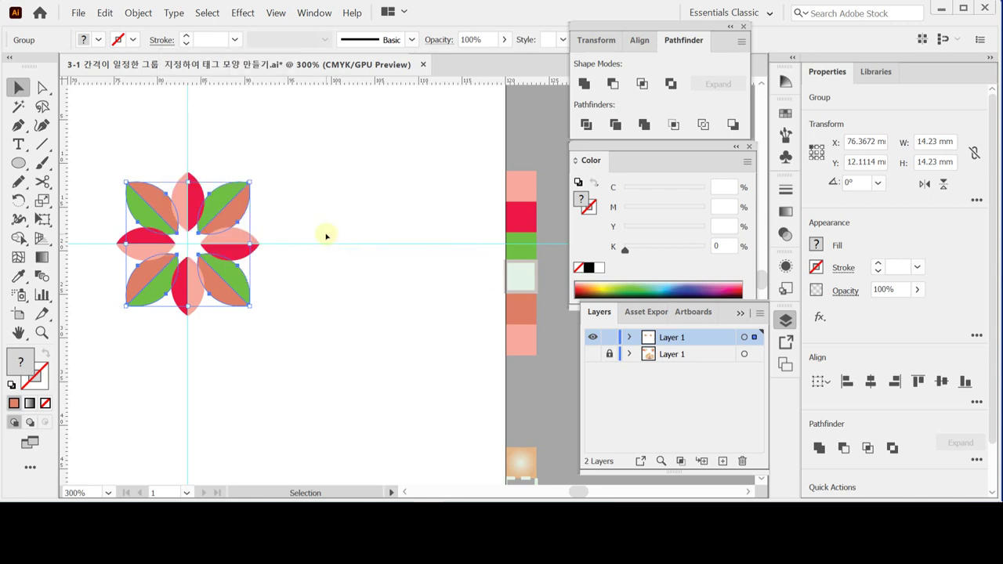
left_click(348, 232)
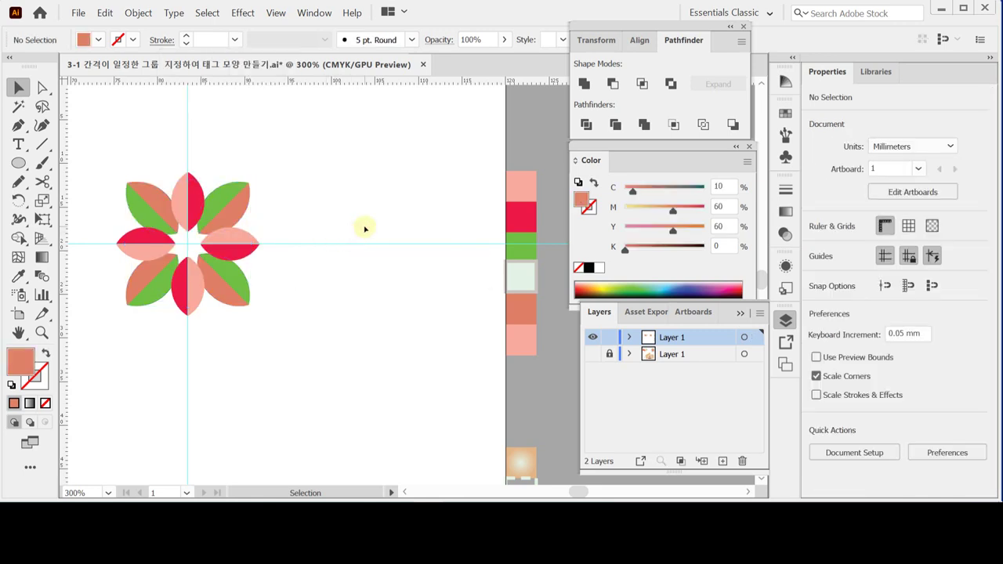
key("a")
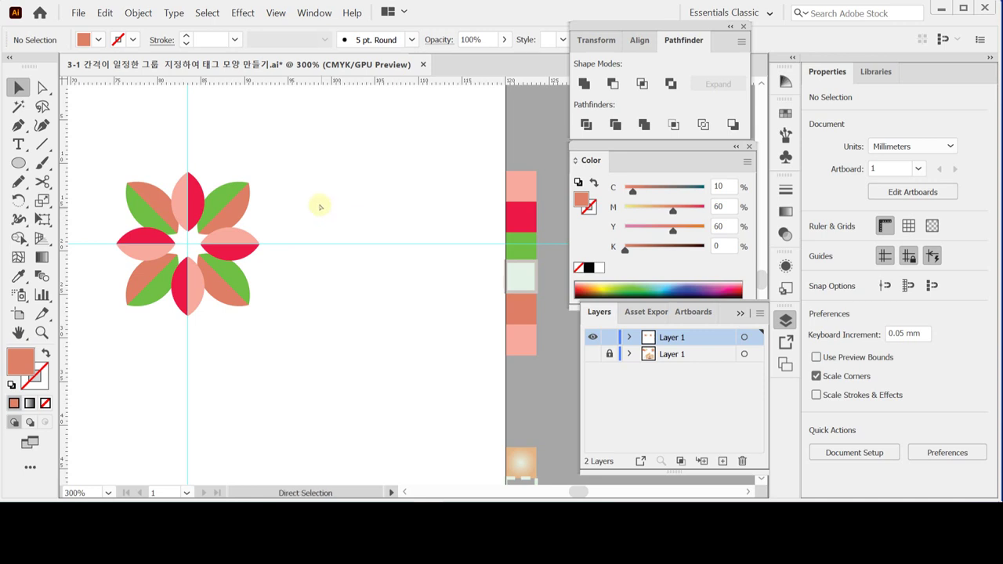
key("ctrl+s")
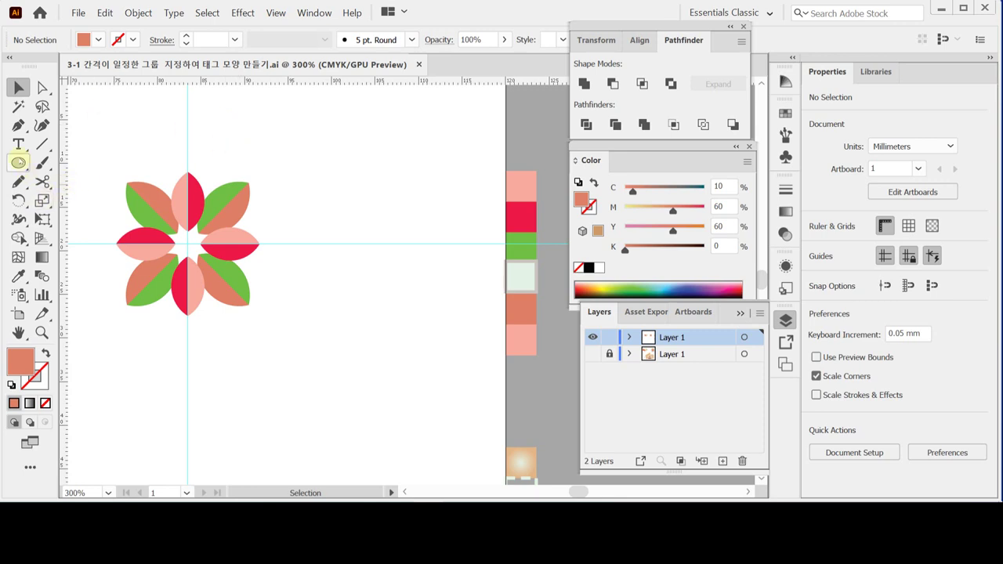
Step: Draw a 23 mm × 23 mm circle centred on the guide crossing at the flower's centre
left_click(18, 162)
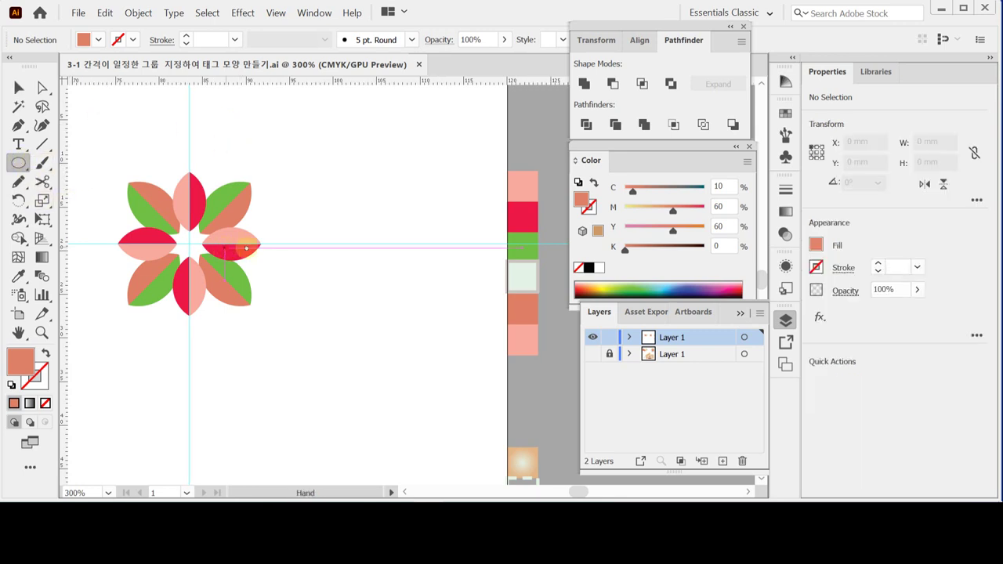
left_click_drag(188, 244, 225, 244)
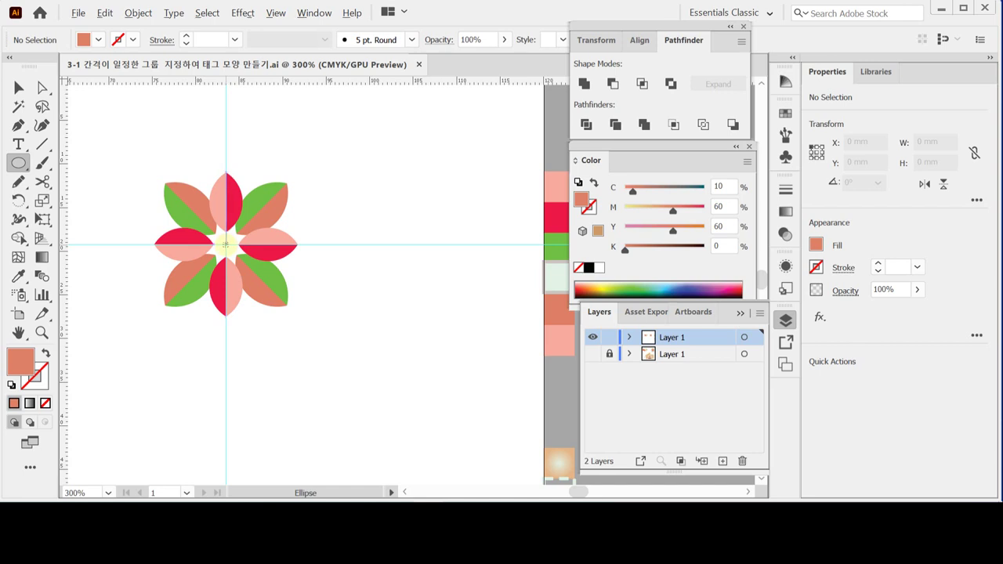
left_click(226, 244)
type("23")
key("Tab")
type("23")
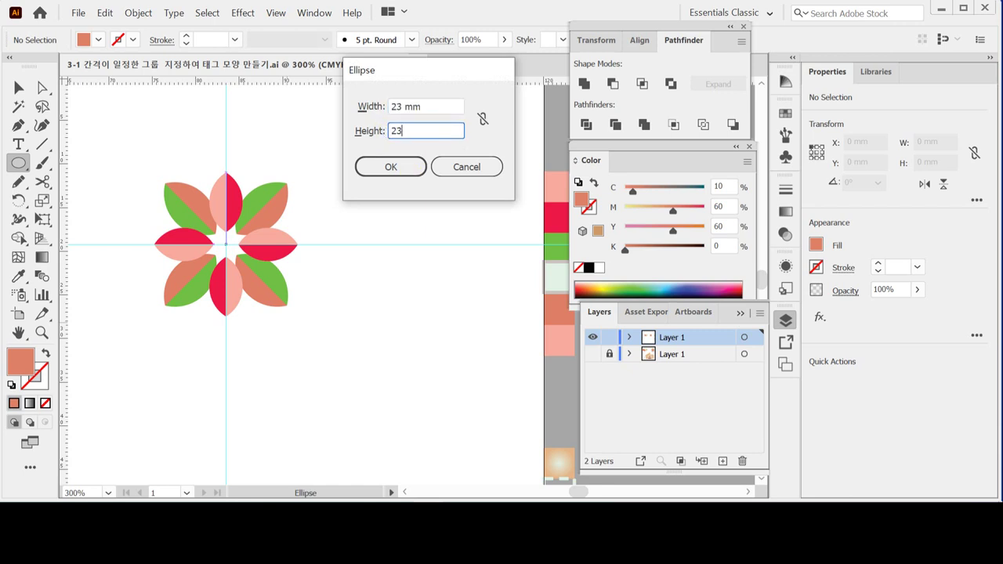
left_click(384, 166)
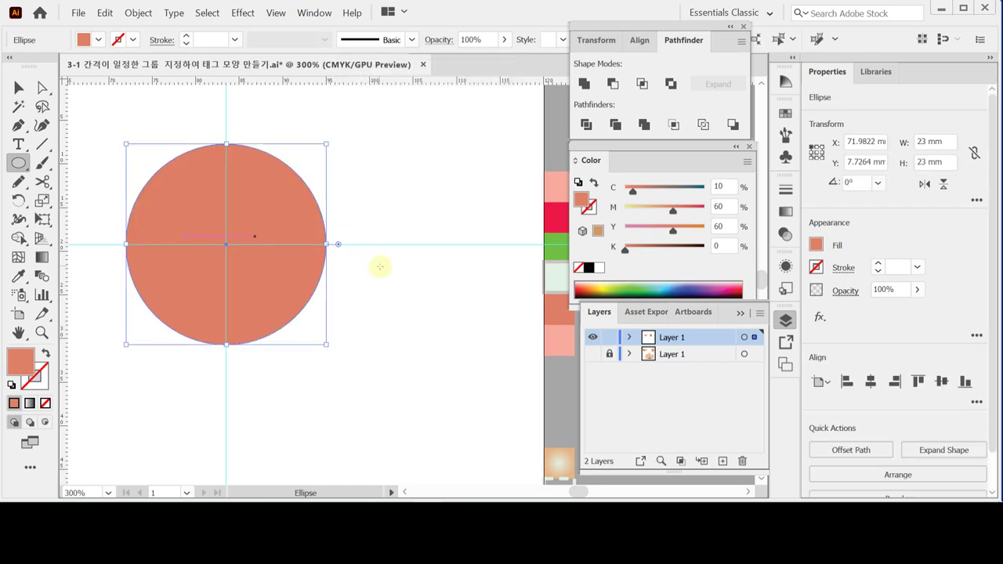
Step: Give the circle the pale mint fill and 1 pt grey stroke sampled from the outlined swatch, and check its stroke colour
scroll(384, 277, "right", 2)
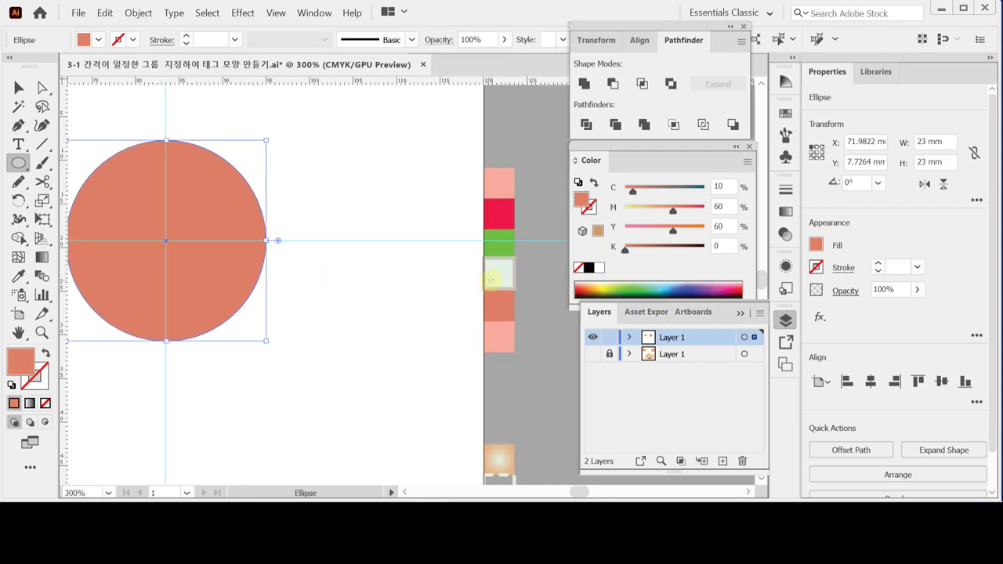
key("i")
left_click(497, 275)
key("ctrl")
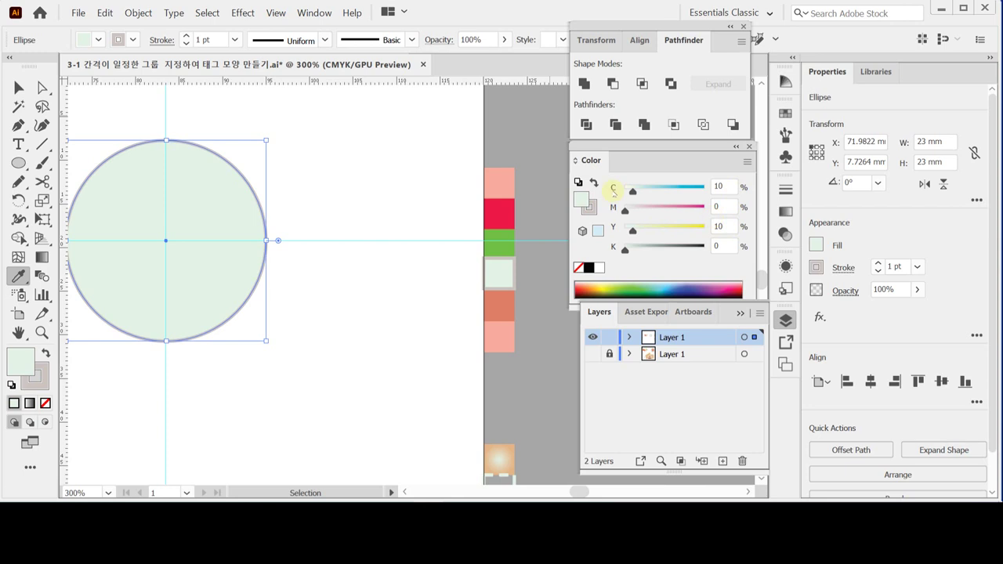
left_click(589, 208)
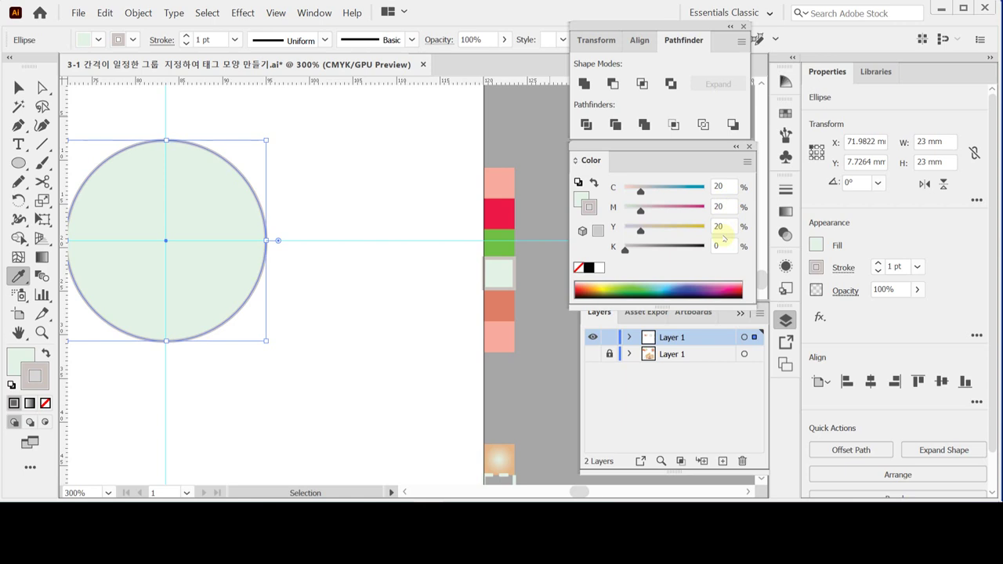
Step: Send the mint circle to the back behind all the petals and clear the selection
right_click(201, 223)
mouse_move(258, 445)
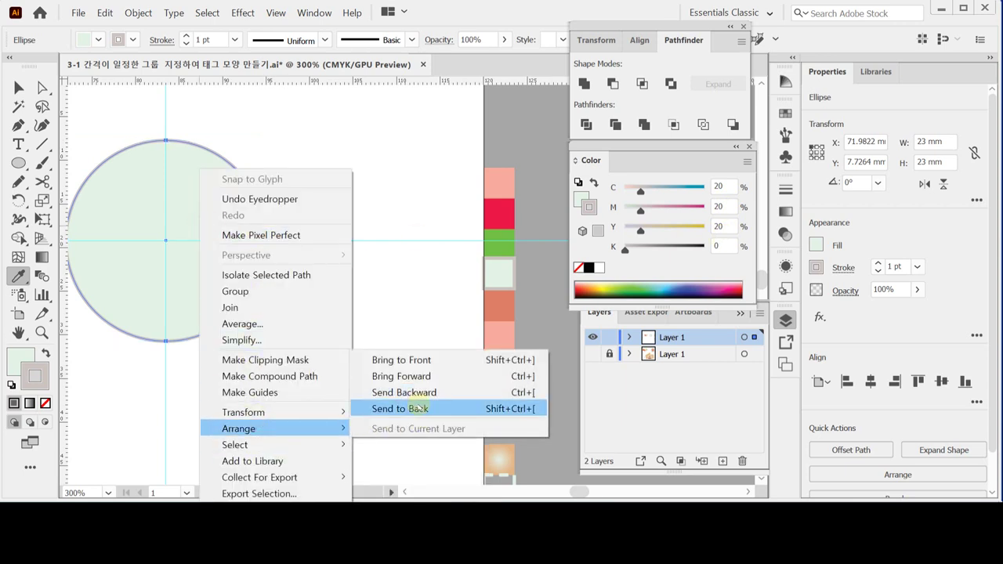
left_click(415, 408)
scroll(369, 314, "left", 3)
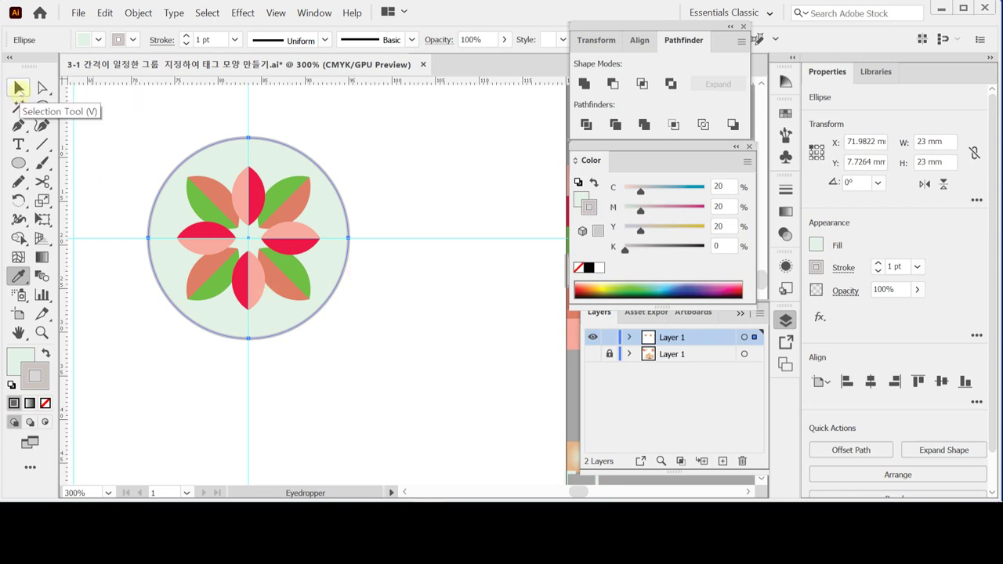
key("ctrl+shift+a")
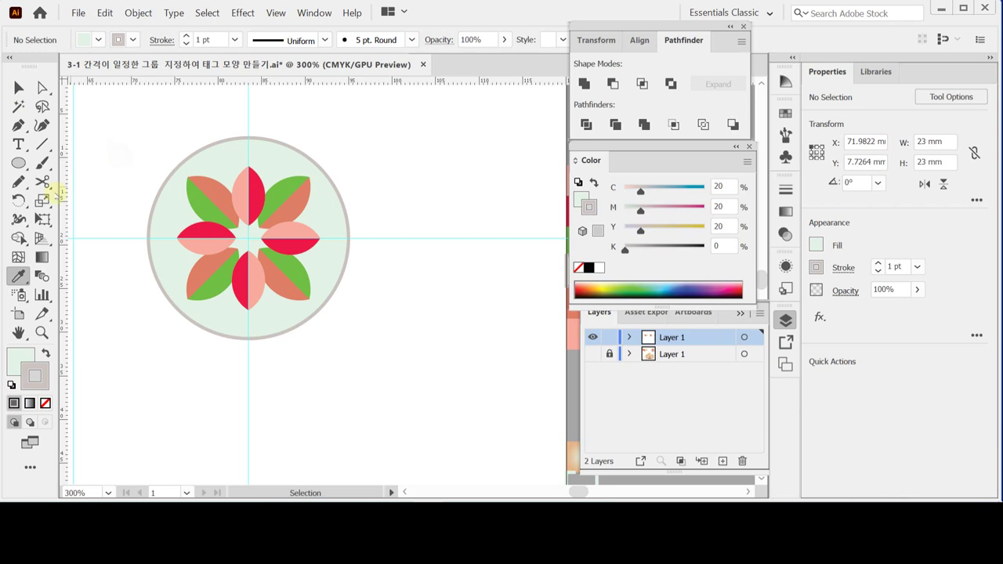
Step: Draw a circle about 6.7 mm in diameter centred on the guide crossing in the middle of the flower
left_click(18, 162)
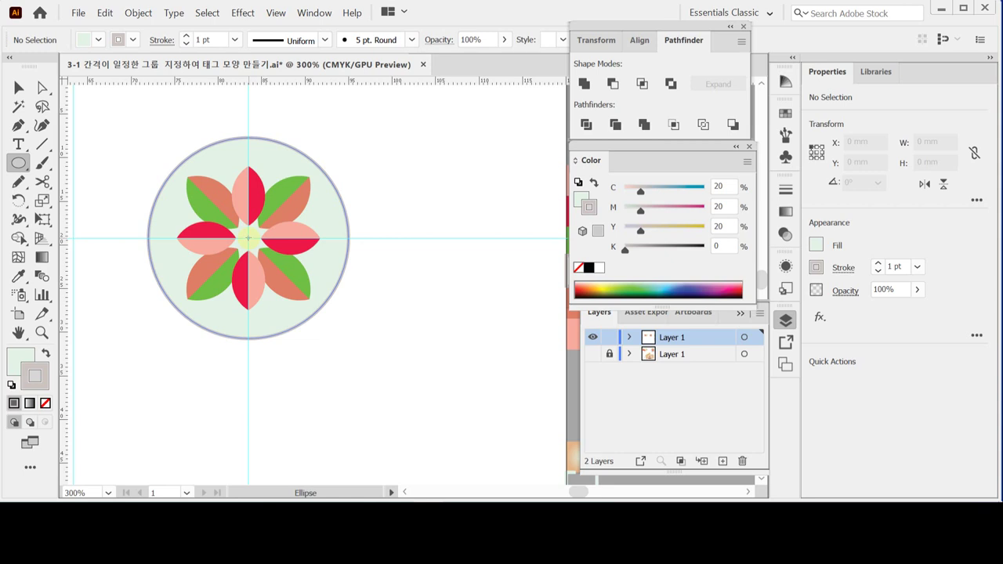
left_click_drag(248, 238, 270, 268)
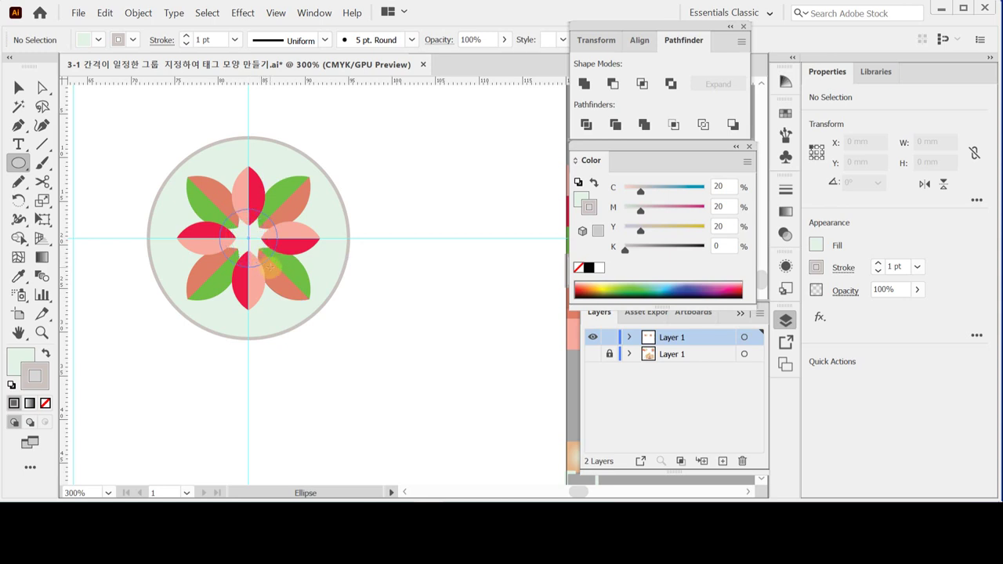
left_click_drag(270, 268, 275, 266)
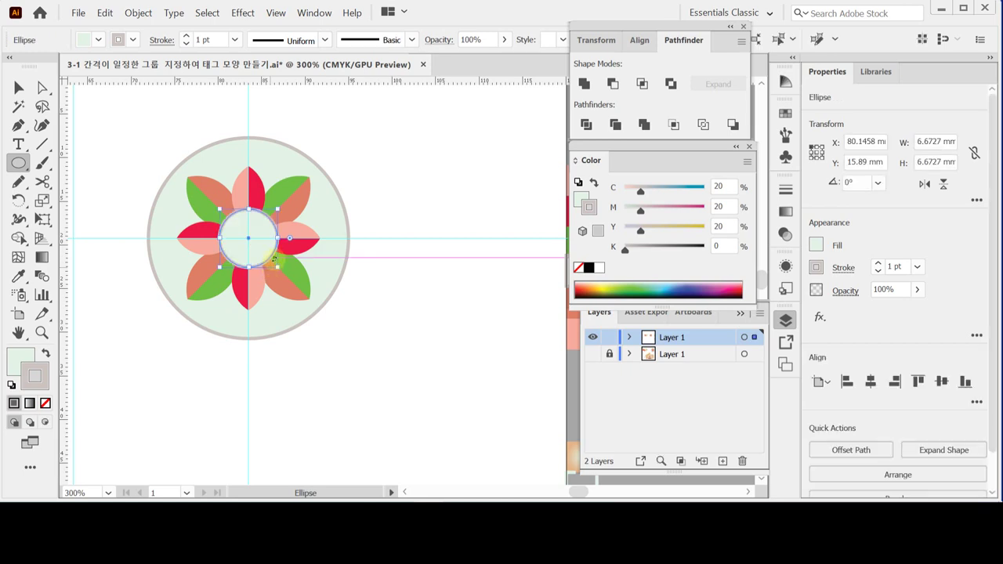
Step: Give the new centre circle the strokeless terracotta fill sampled from the swatch column, and clear the selection
left_click_drag(493, 267, 410, 265)
key("i")
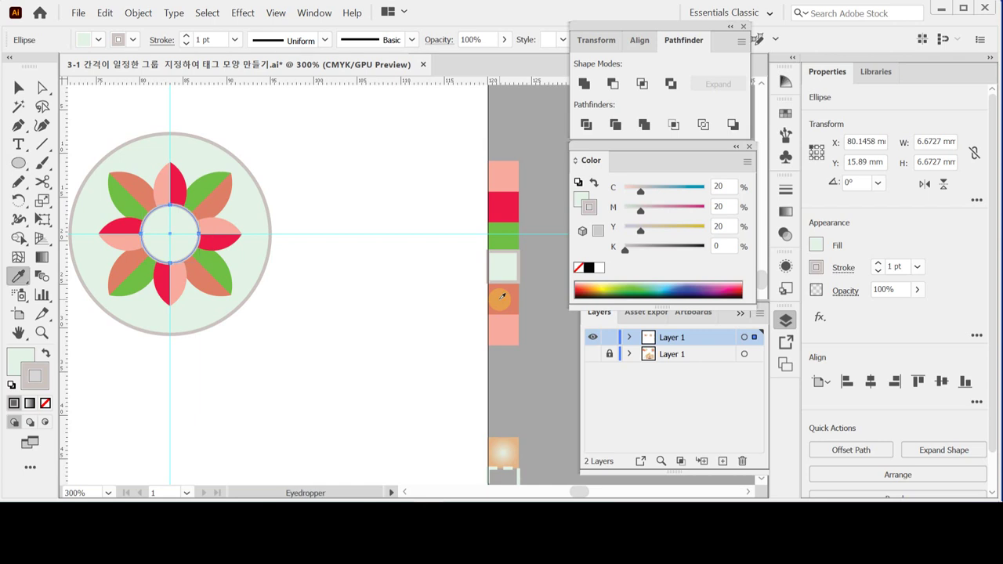
left_click(501, 296)
key("z")
key("ctrl+shift+a")
Step: Draw a smaller concentric circle 3.8 mm in diameter inside the terracotta centre circle
left_click(345, 263)
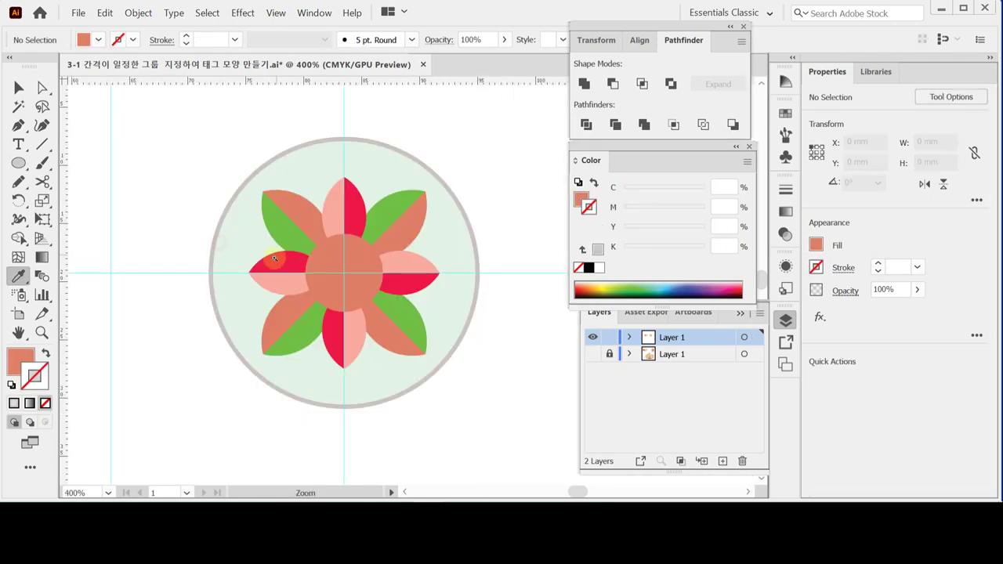
left_click(349, 275)
key("i")
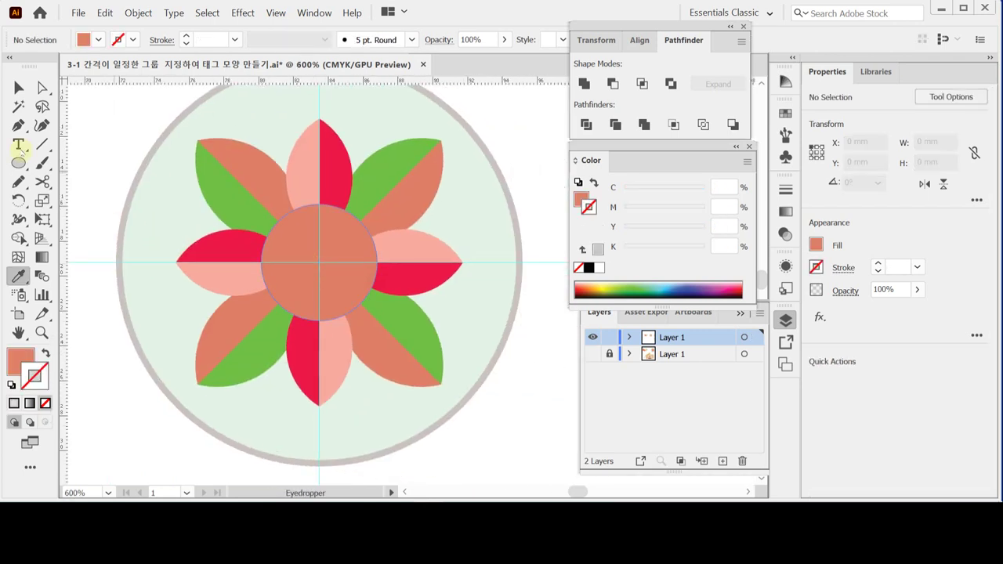
left_click(18, 162)
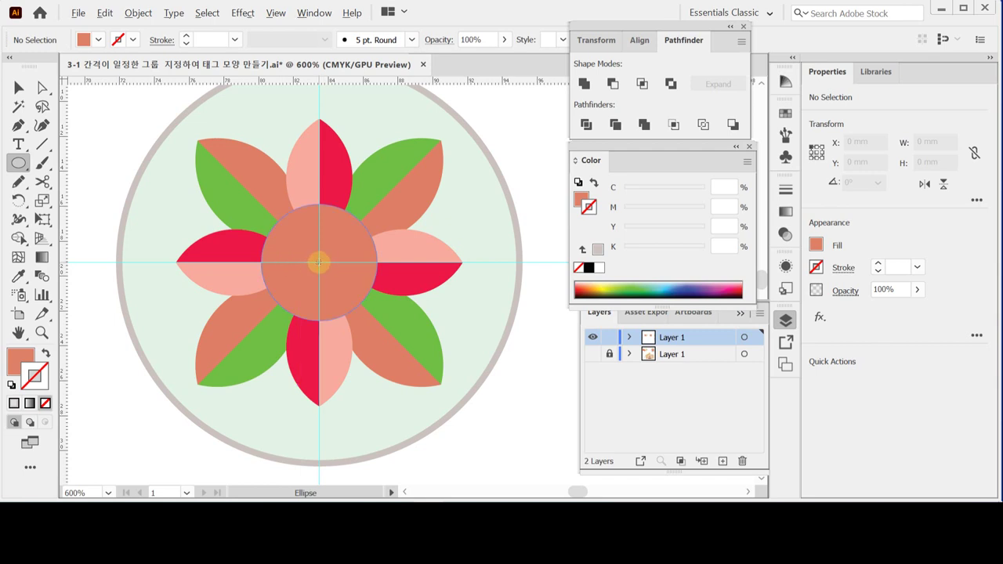
left_click_drag(318, 262, 353, 295)
Step: Fill the 3.8 mm circle with the light pink sampled from the upper petal, check its fill colour, and clear the selection
key("i")
left_click(305, 181)
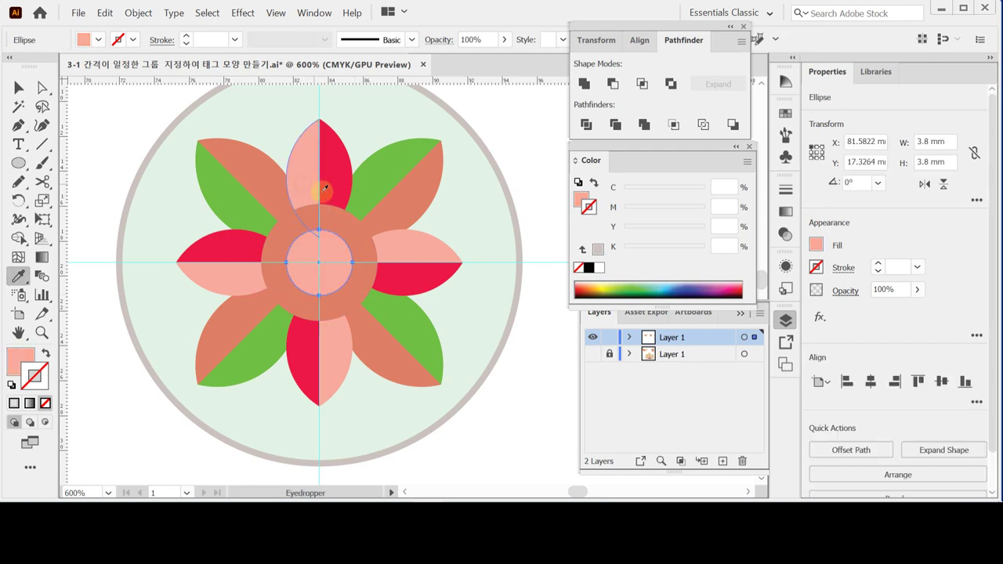
key("v")
left_click(581, 199)
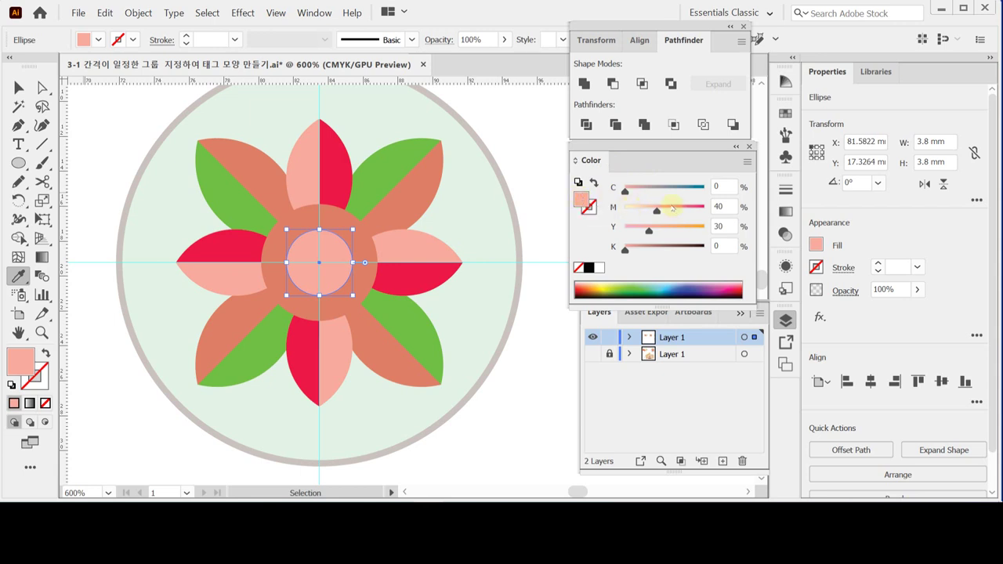
left_click(534, 130)
Step: Save the file with the finished flower emblem
key("i")
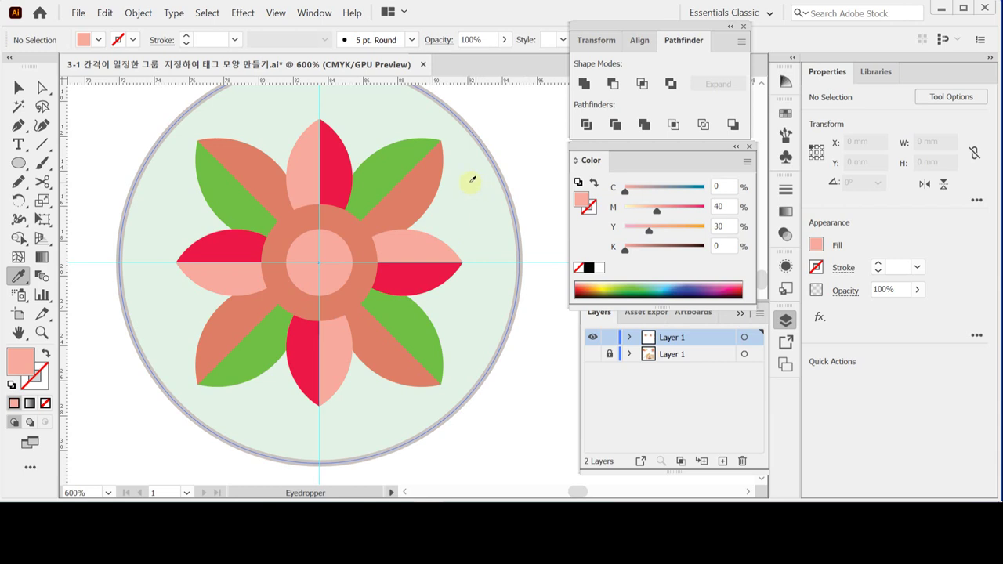
left_click(432, 235, "ctrl+alt")
left_click(409, 293, "ctrl+alt")
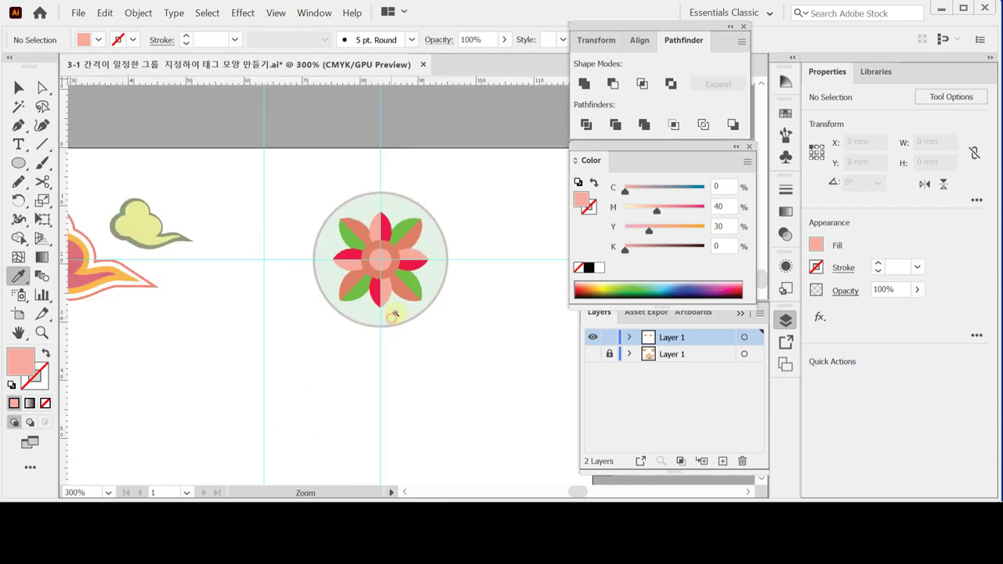
left_click_drag(329, 314, 408, 245)
key("v")
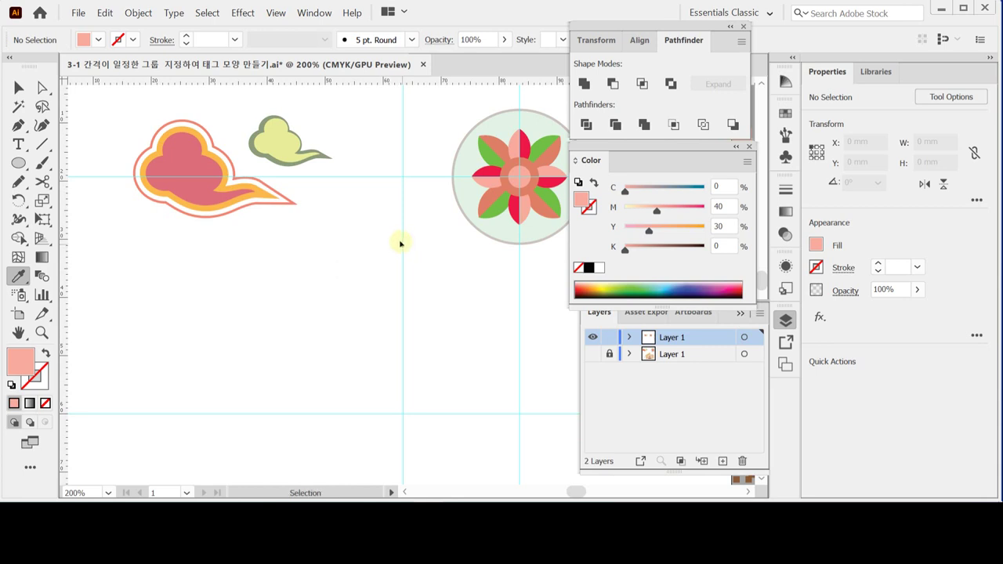
key("ctrl+s")
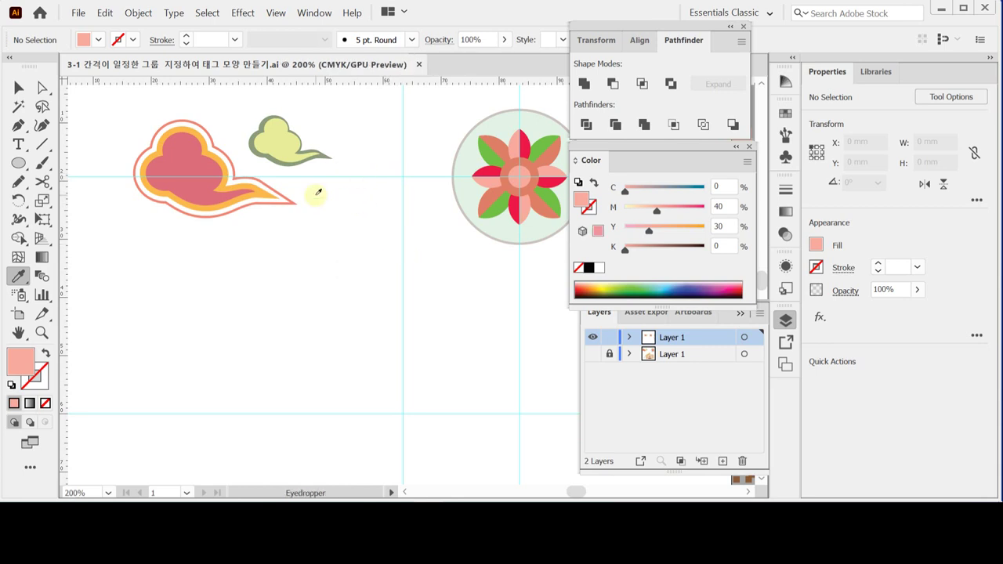
Step: Create a 49 mm × 27 mm rounded rectangle with a 3 mm corner radius at the guide crossing below the flower emblem
left_click(18, 163)
left_click_drag(18, 162, 78, 181)
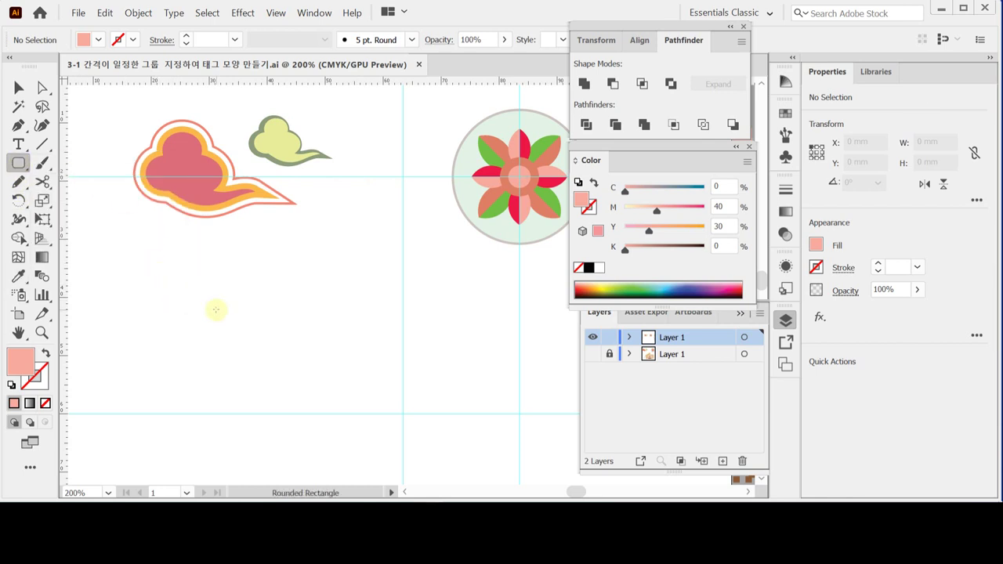
key("space")
left_click_drag(347, 376, 303, 340)
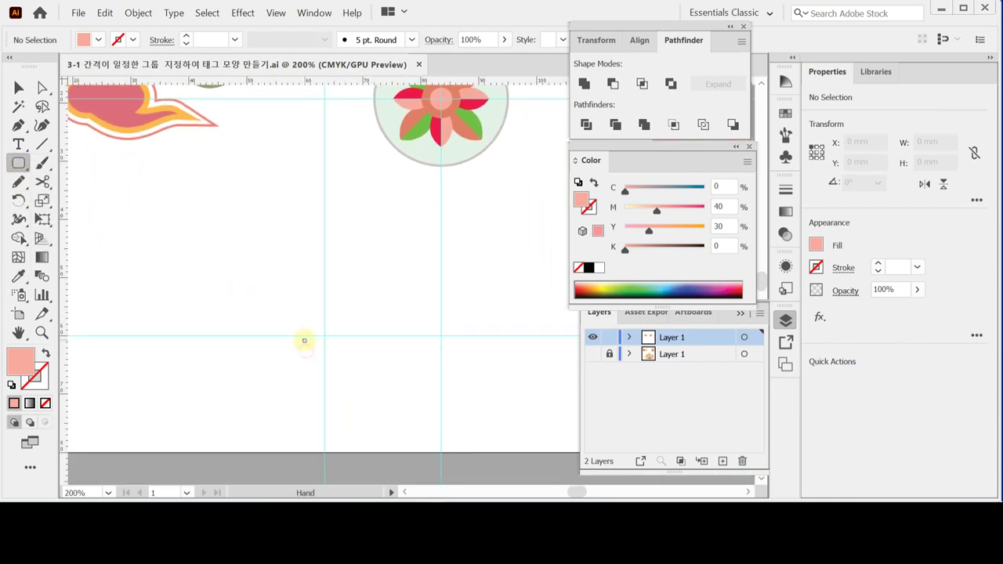
key("space")
left_click_drag(365, 295, 334, 298)
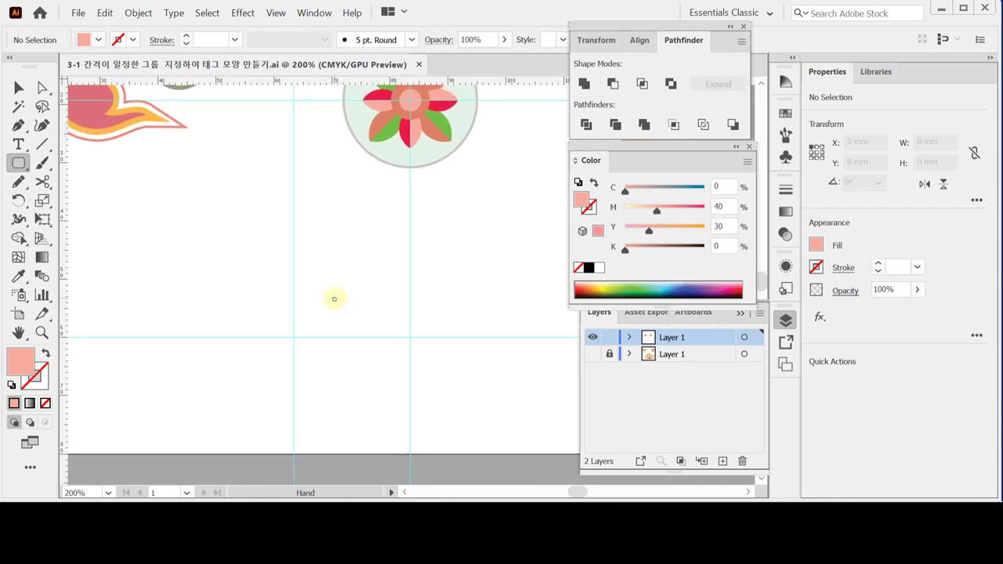
key("space")
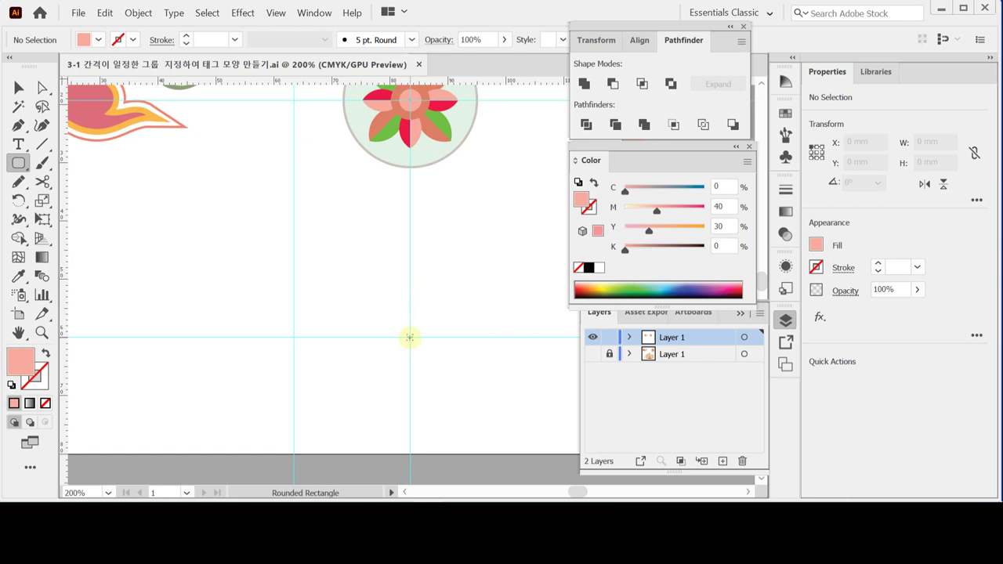
left_click(409, 337)
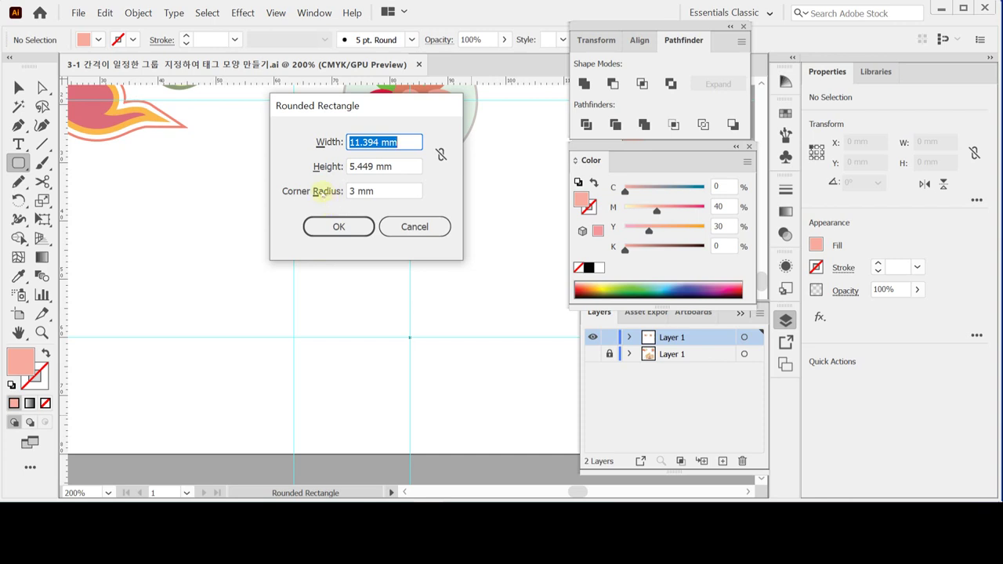
type("49")
key("Tab")
type("27")
key("Tab")
type("3")
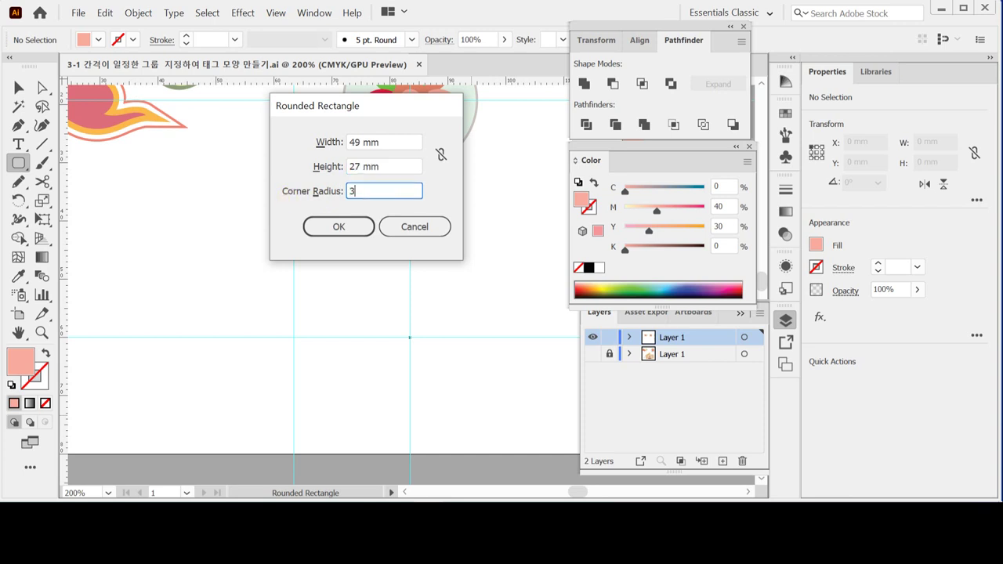
left_click(325, 227)
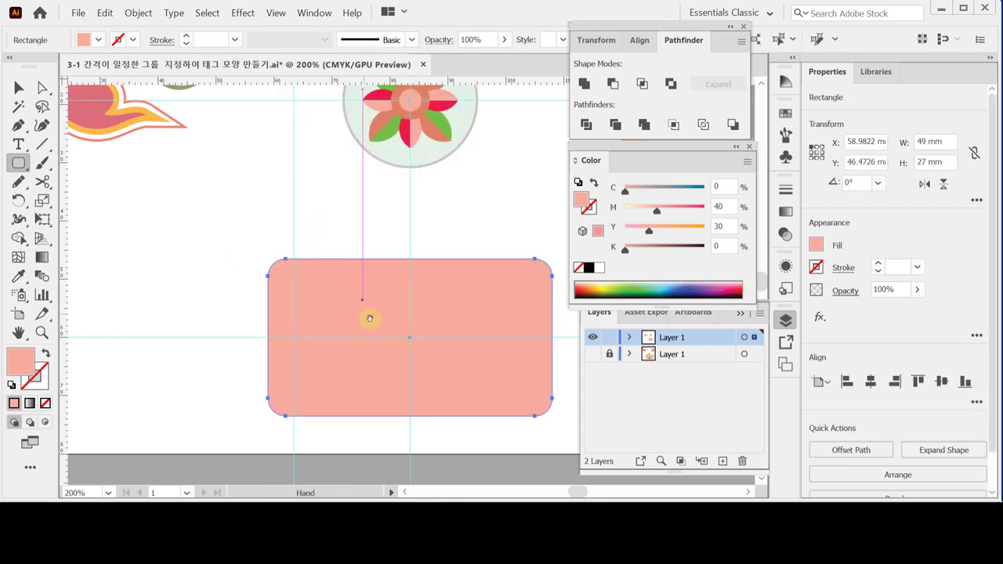
Step: Fill the rounded rectangle with the mint-to-tan radial gradient sampled from the gradient swatch beside the artboard
left_click(411, 329, "ctrl+alt")
left_click_drag(410, 330, 301, 360)
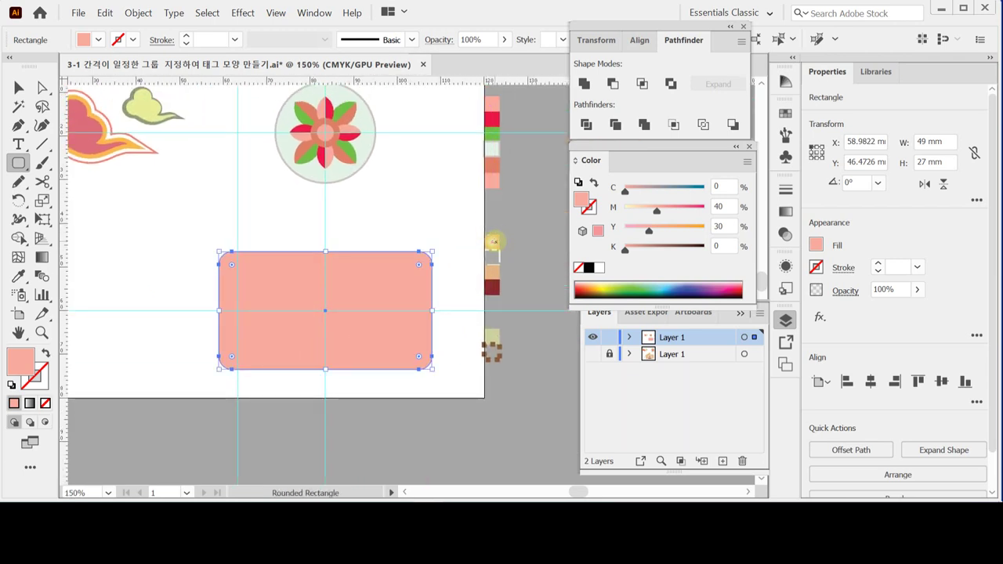
key("i")
left_click(492, 242)
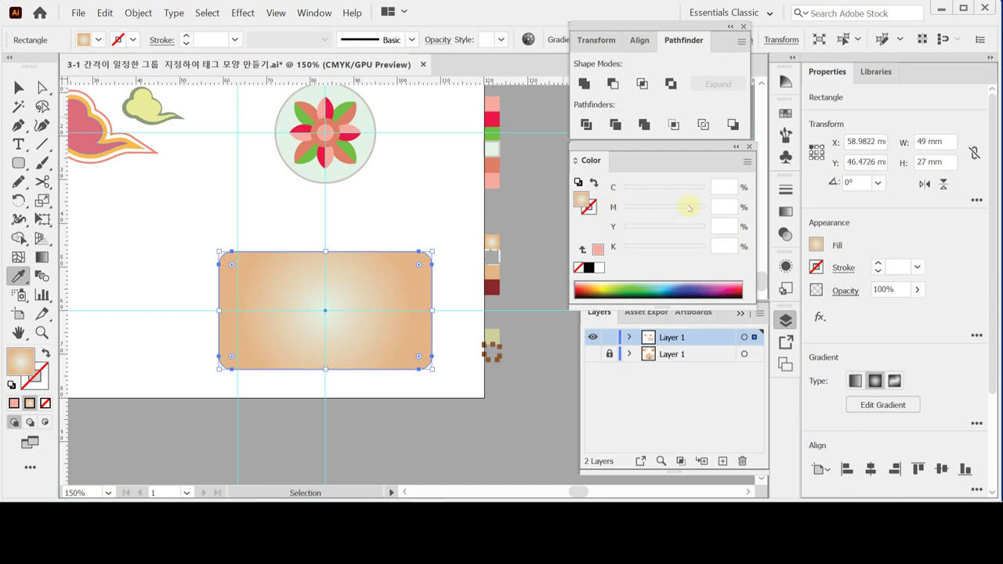
Step: Examine the rounded rectangle's radial gradient and the CMYK colours of its start and end stops
left_click(785, 212)
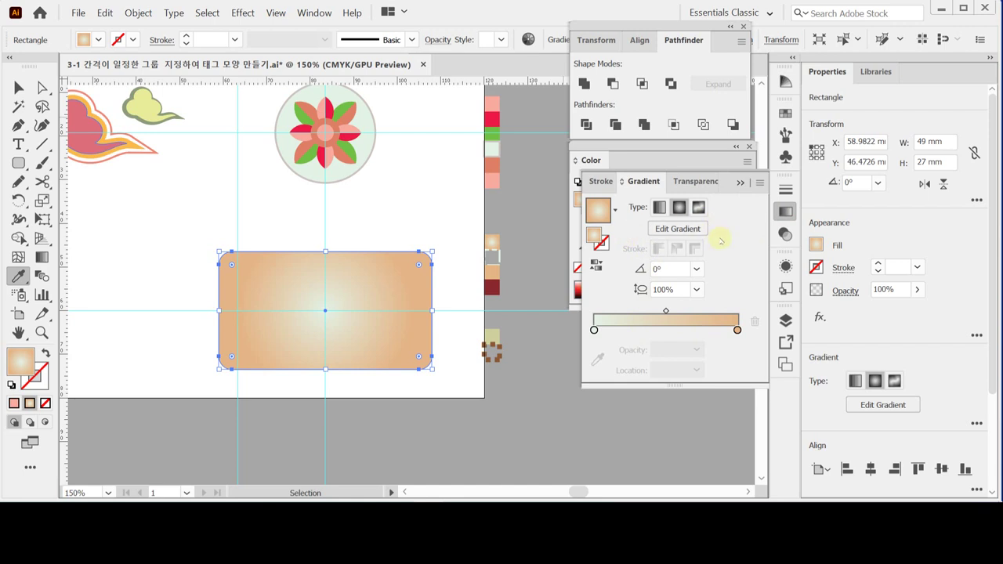
left_click(679, 208)
left_click(594, 330)
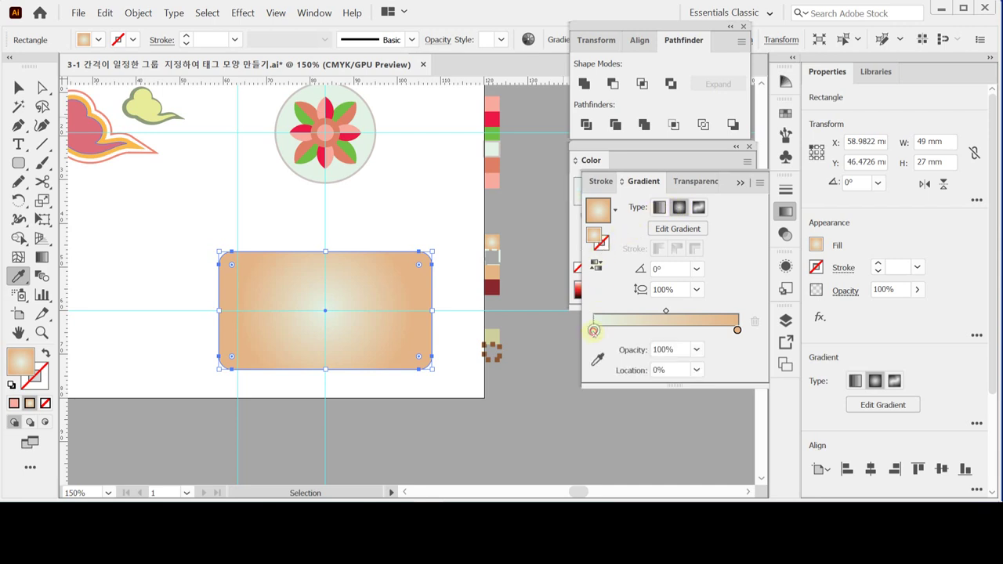
double_click(593, 329)
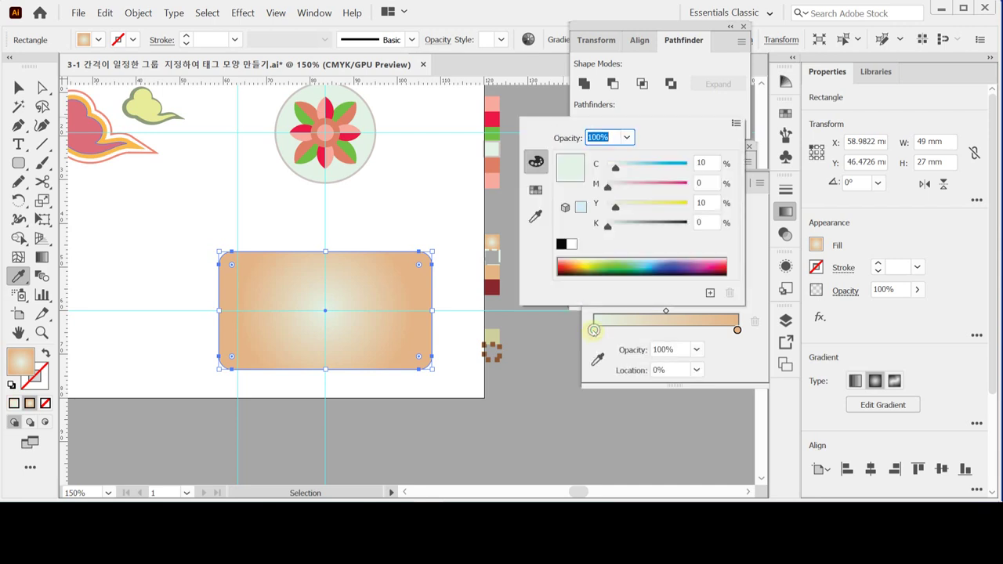
left_click(737, 330)
double_click(738, 330)
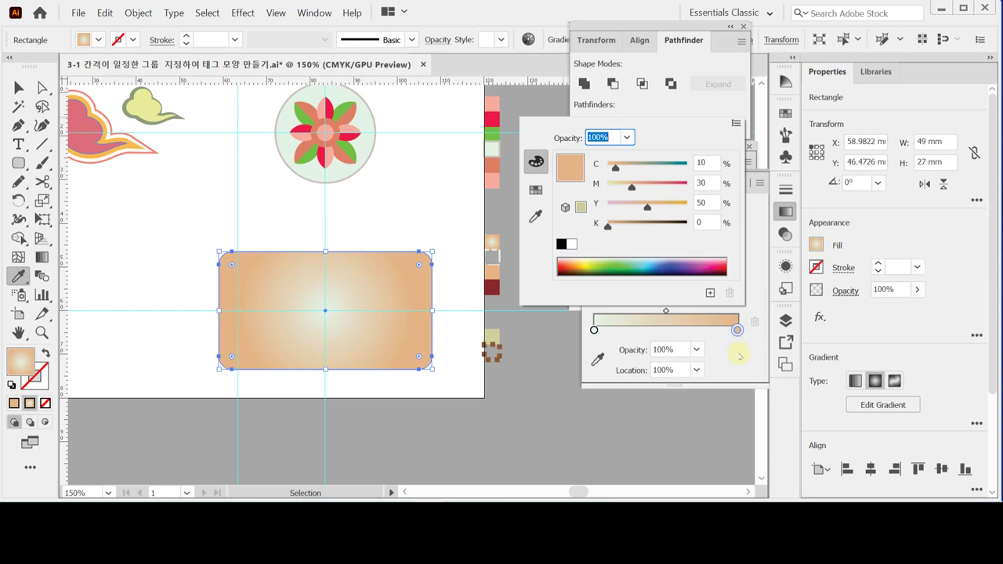
left_click(739, 355)
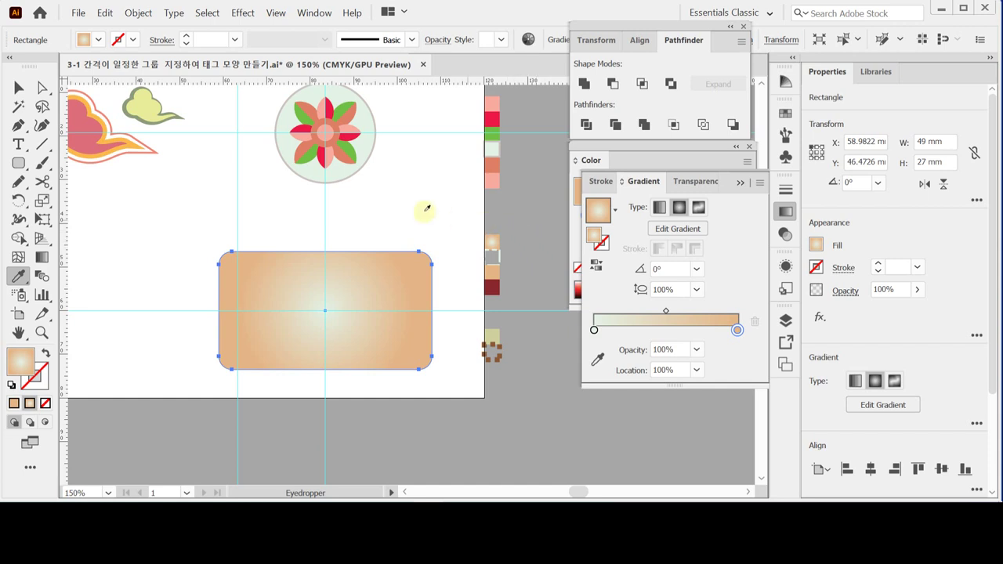
Step: Make a copy of the rounded rectangle scaled uniformly to 80% about its centre
key("v")
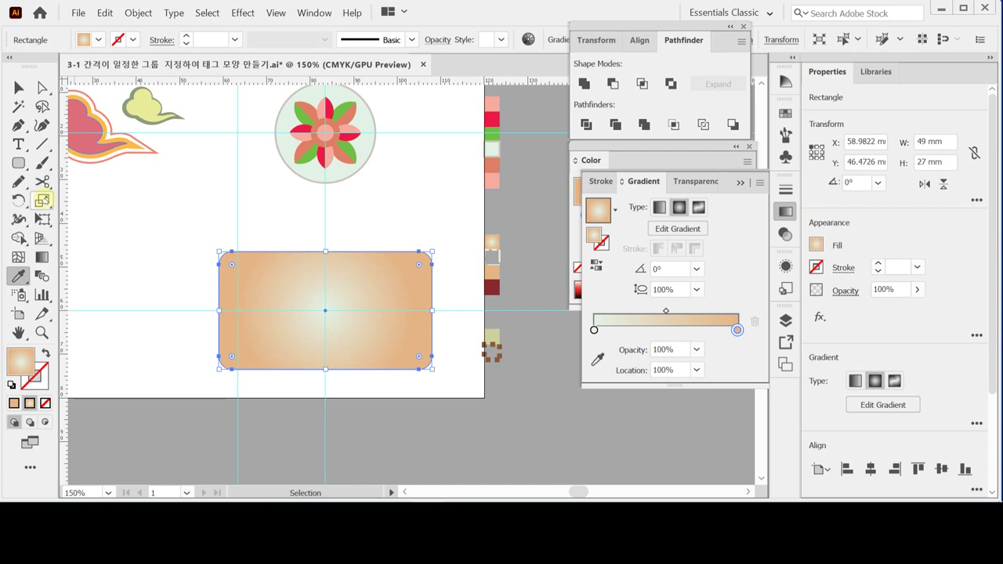
key("i")
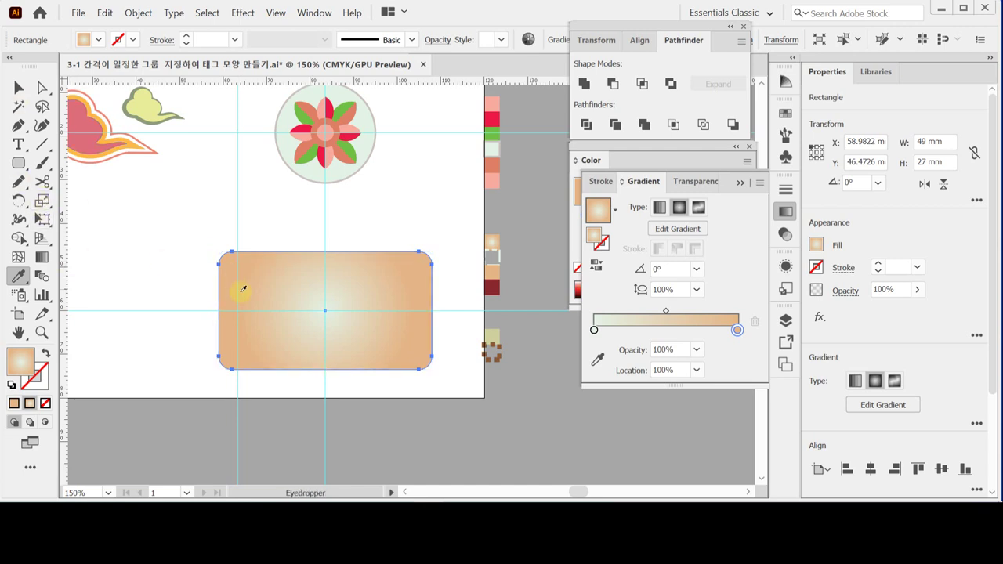
left_click(41, 200)
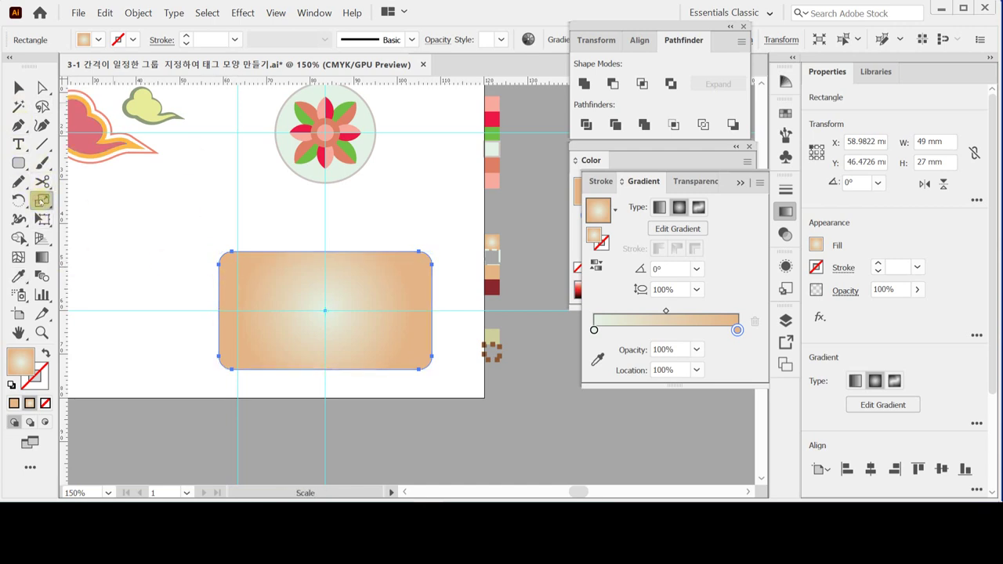
double_click(42, 201)
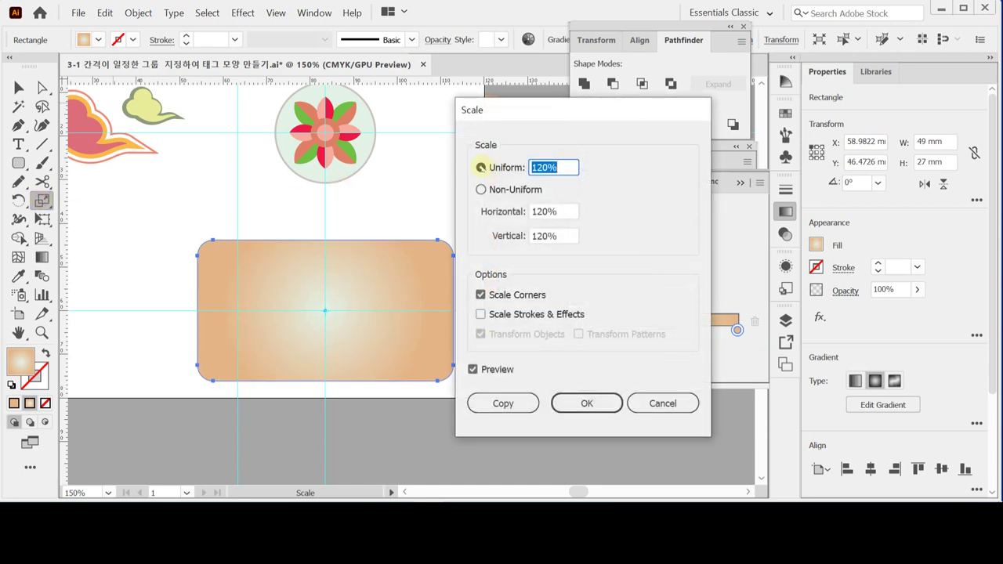
type("80")
left_click(487, 370)
left_click(489, 368)
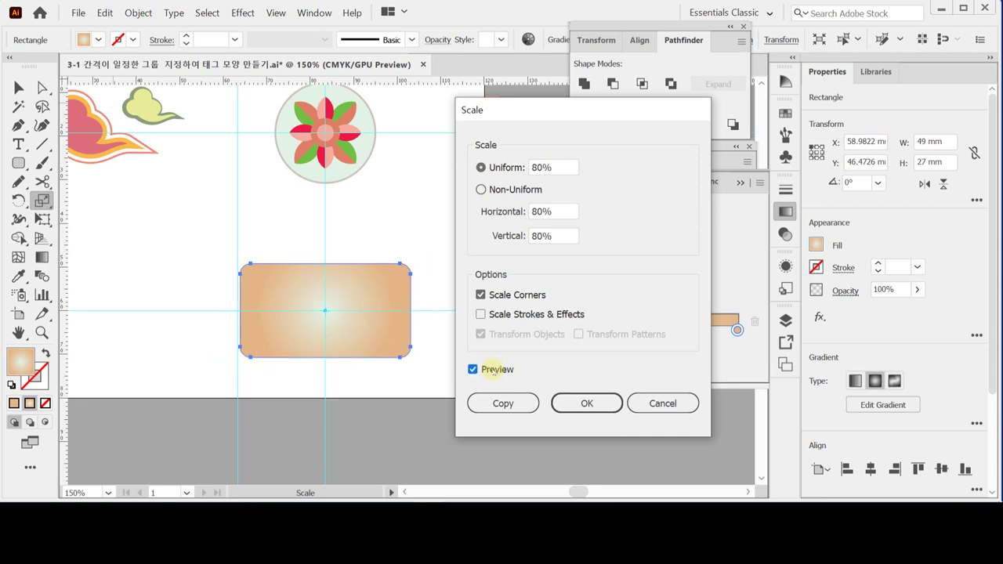
left_click(514, 401)
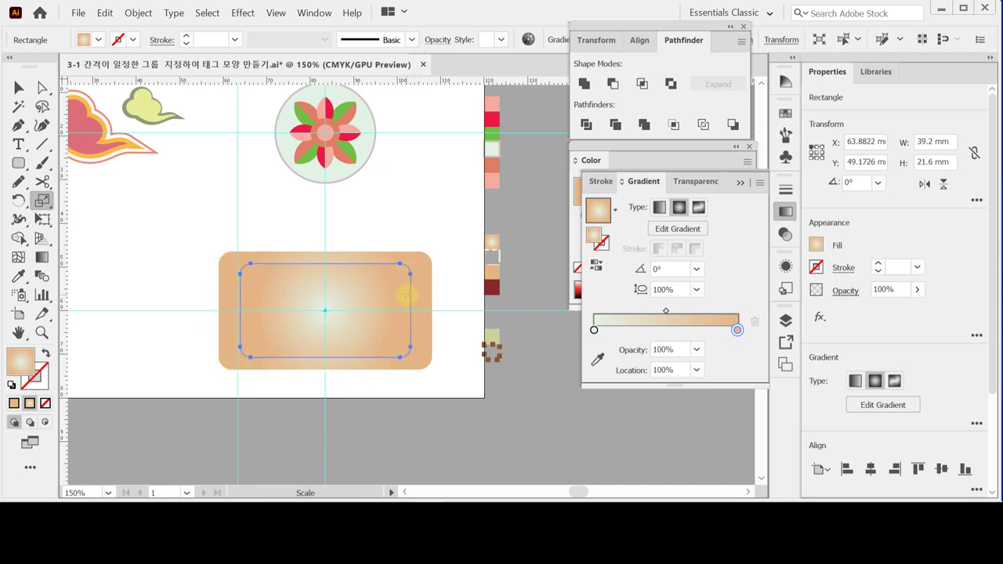
Step: Create an inner copy of the 49 mm × 27 mm rounded rectangle using a -2 mm path offset with miter joins
key("ctrl+shift+a")
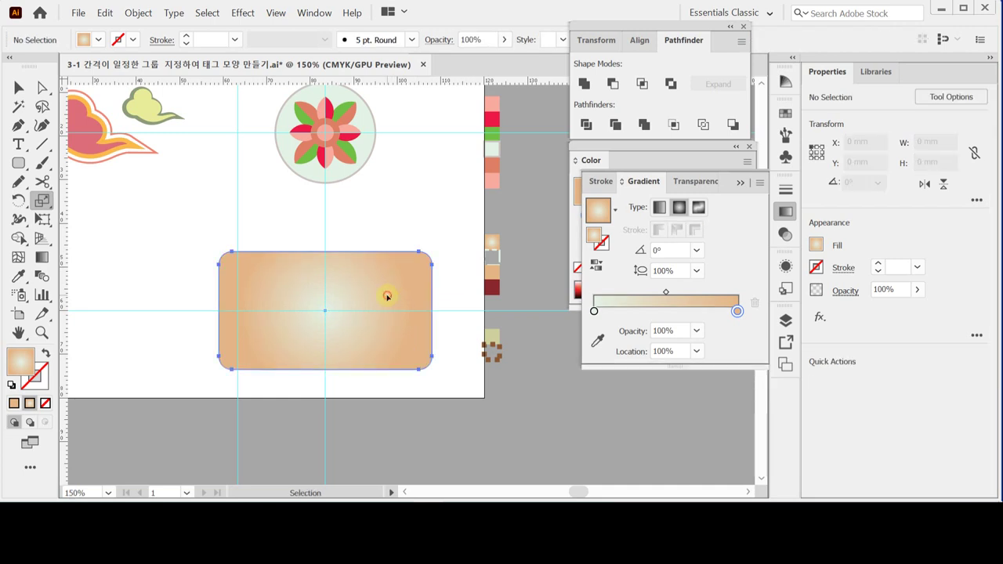
left_click(387, 296)
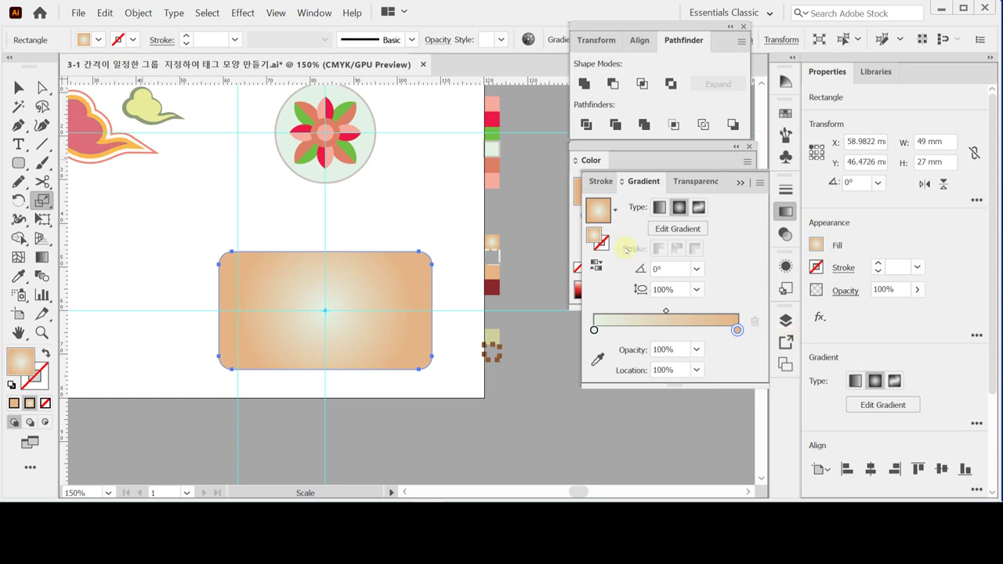
left_click(137, 12)
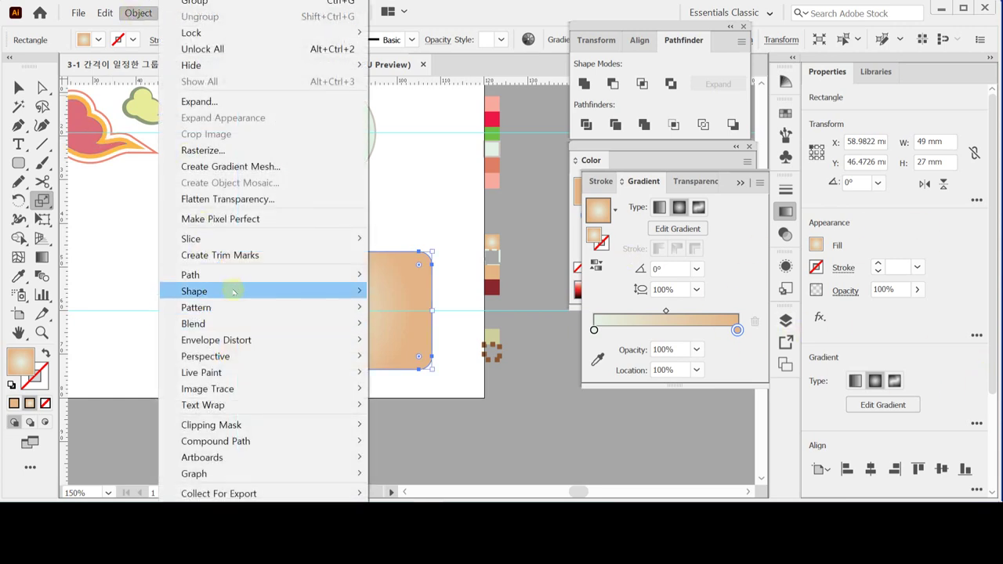
mouse_move(235, 275)
left_click(419, 327)
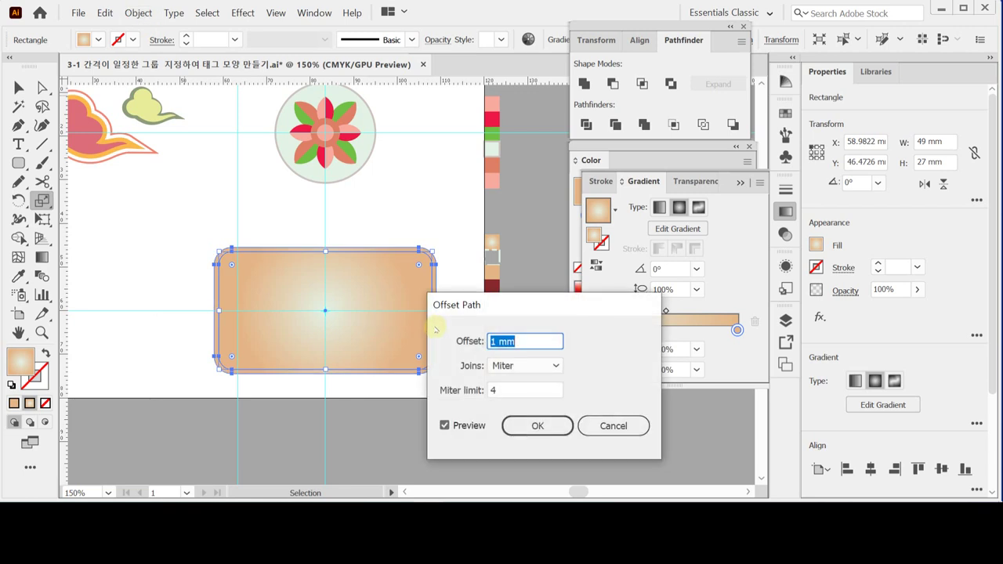
type("-2")
key("Tab")
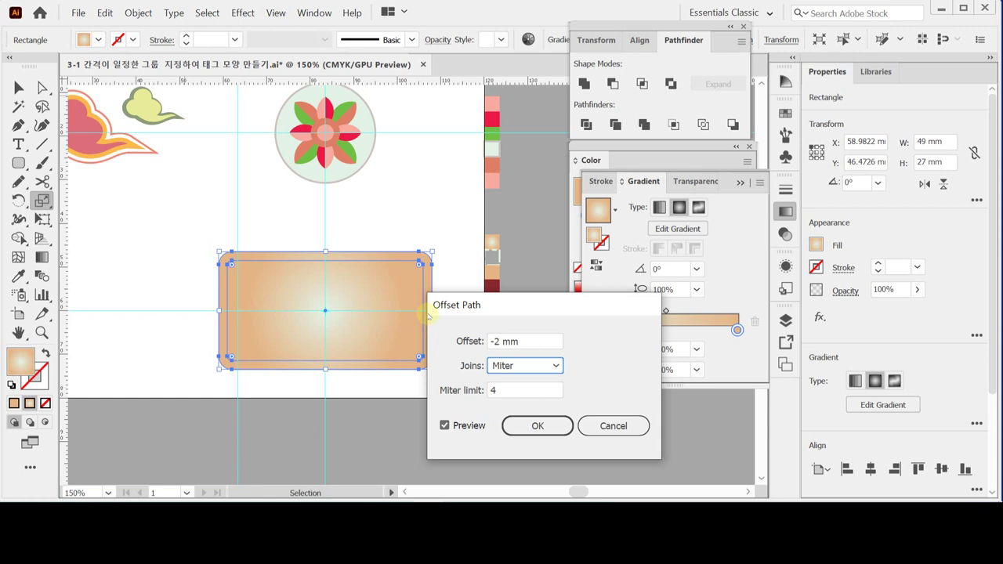
left_click(536, 425)
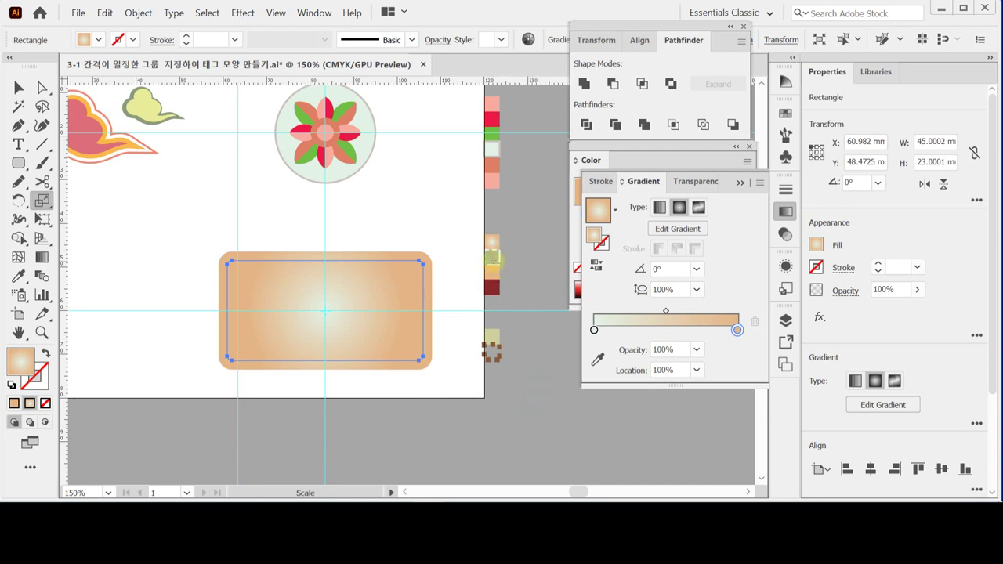
Step: Give the inner rectangle no fill and the 1 pt mint dashed stroke sampled from the dashed swatch beside the artboard
key("i")
key("shift+x")
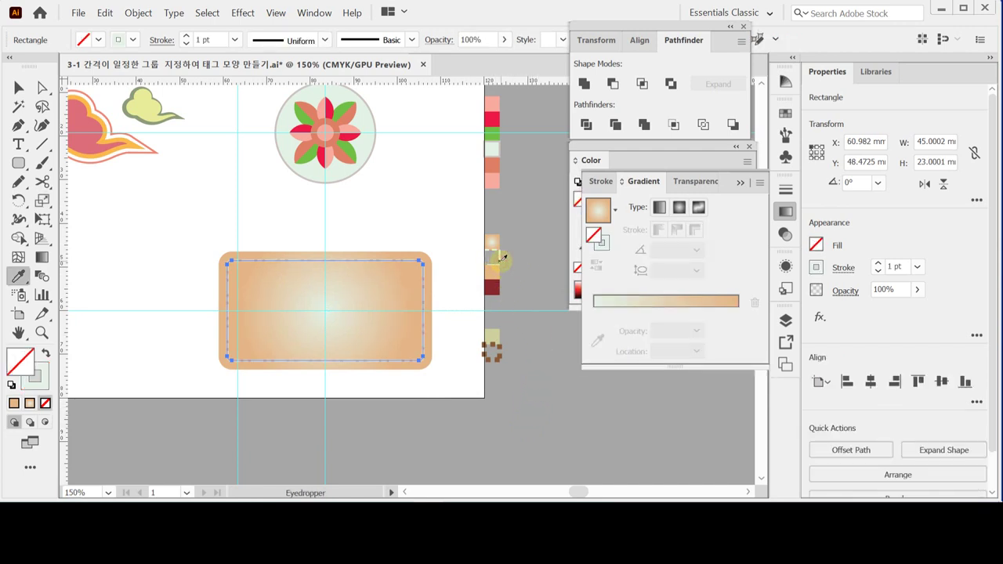
left_click(601, 244)
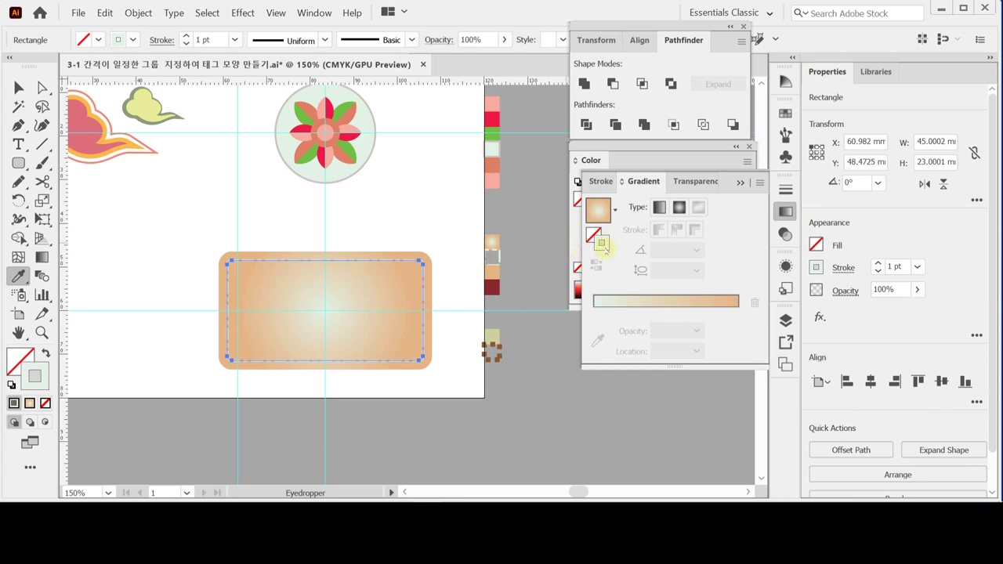
Step: Examine the inner rectangle's stroke weight, dash and gap values, and how the dashes run around the tag border
left_click(787, 191)
key("v")
left_click(161, 40)
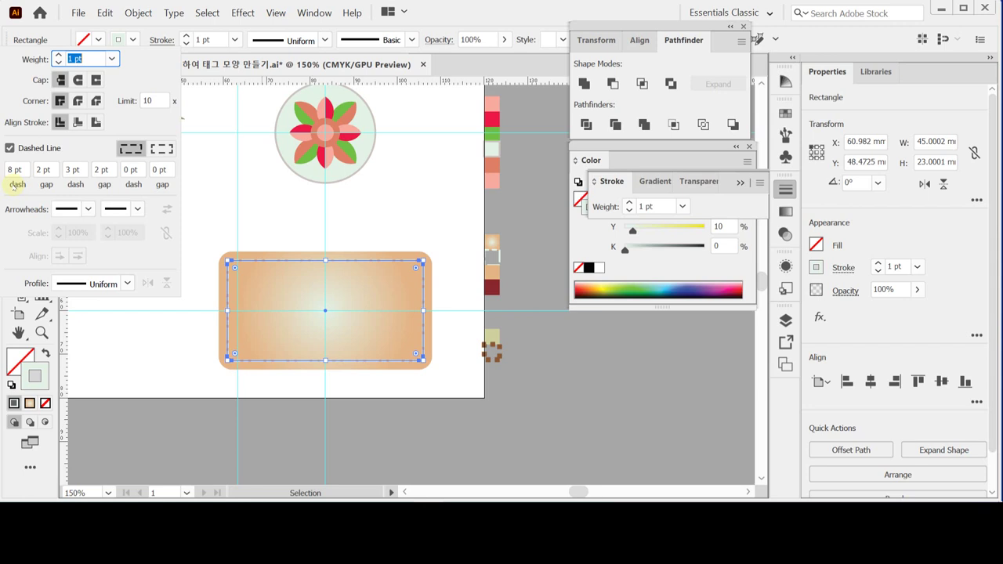
key("i")
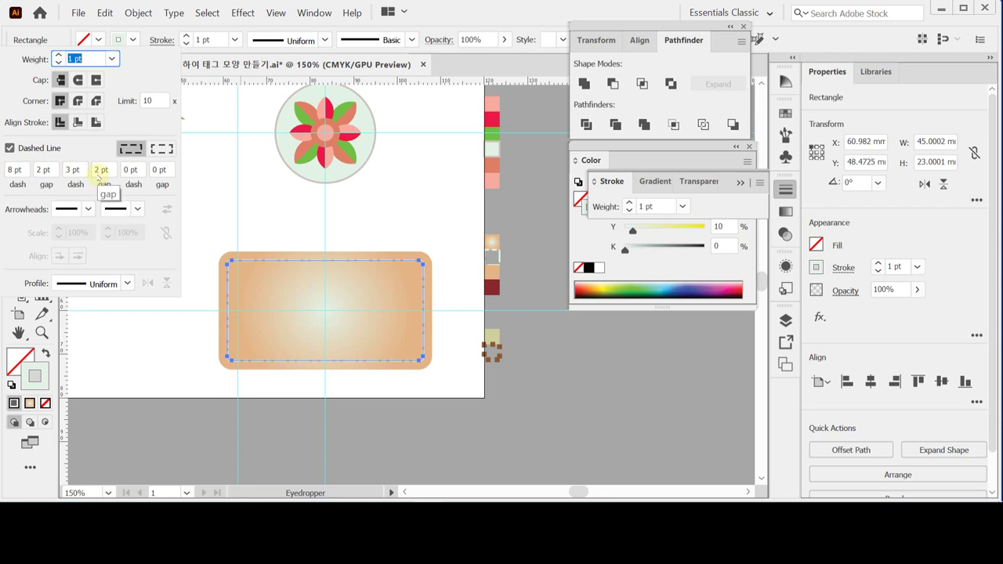
key("Escape")
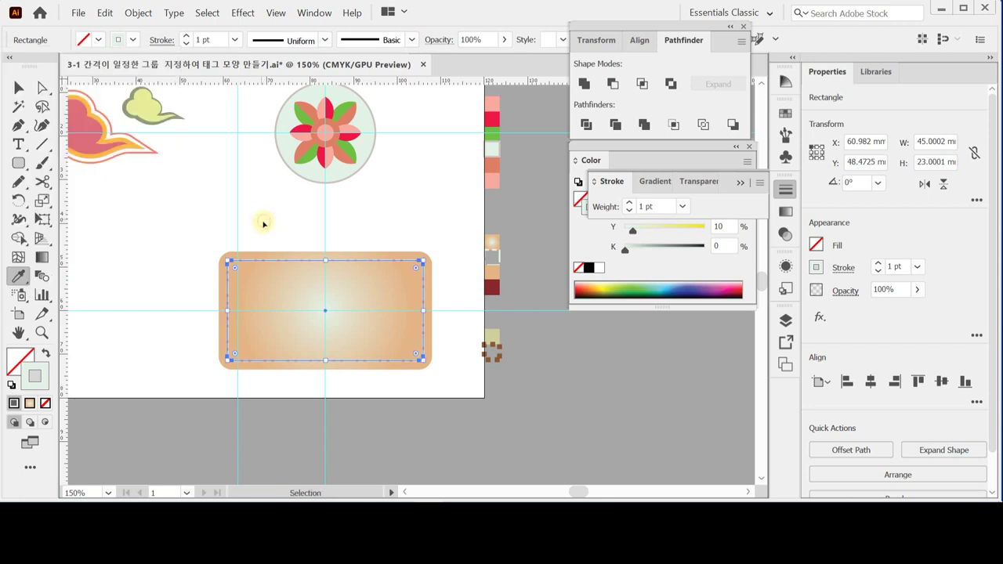
key("ctrl+equal")
key("ctrl+equal")
key("ctrl+shift+a")
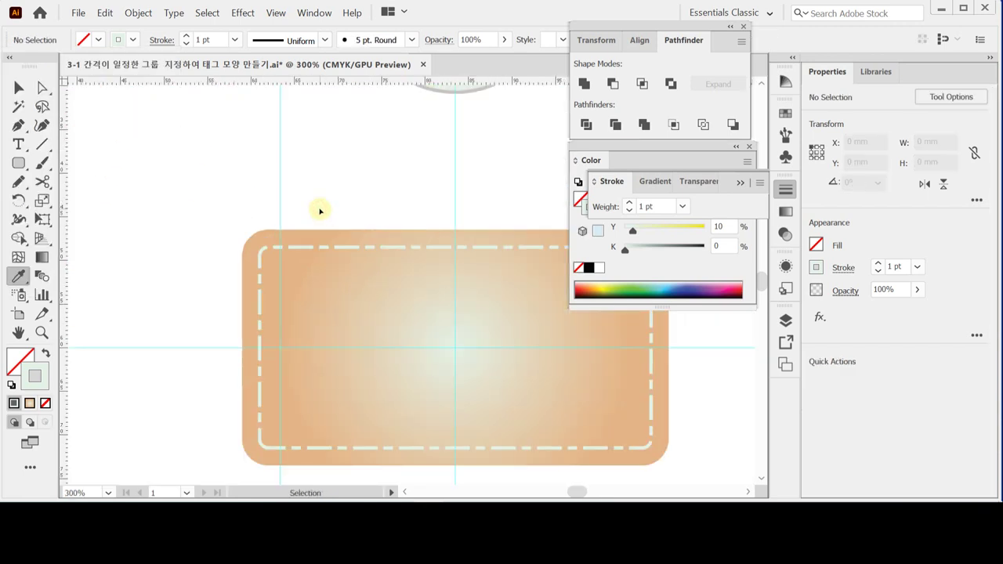
scroll(313, 211, "right", 4)
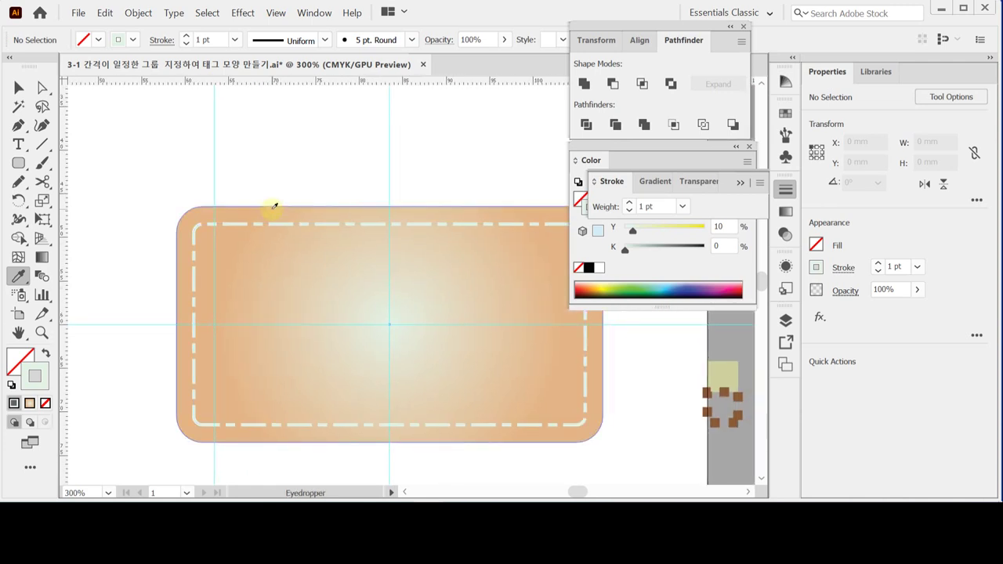
Step: Try aligning the inner rectangle's dashes to the corners and path ends
left_click(323, 225, "ctrl")
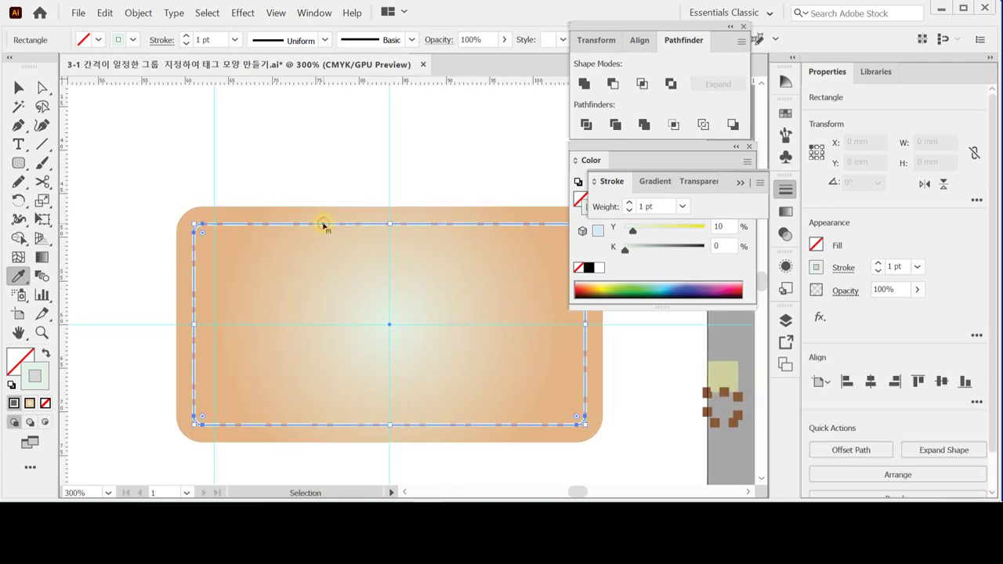
left_click(160, 39)
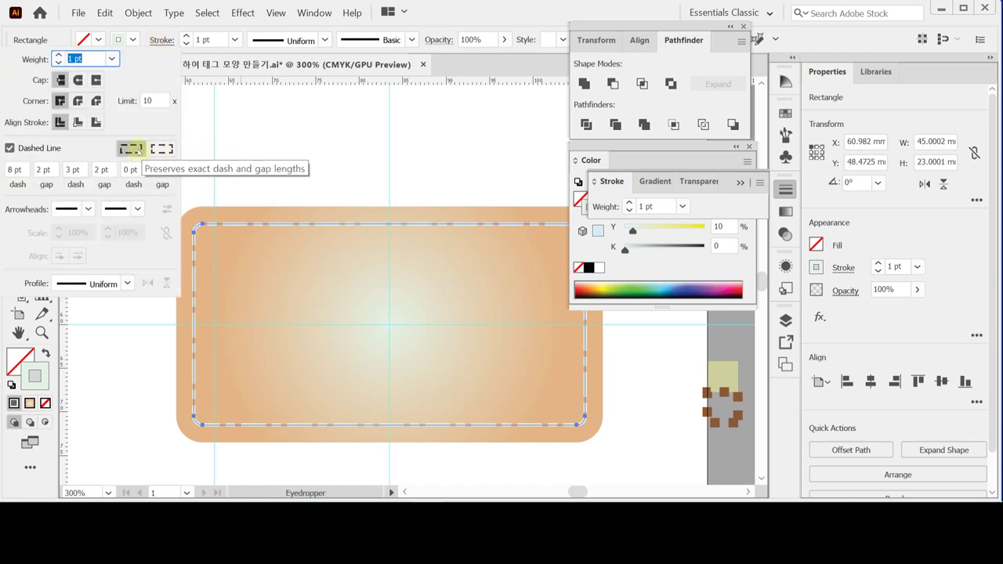
left_click(159, 149)
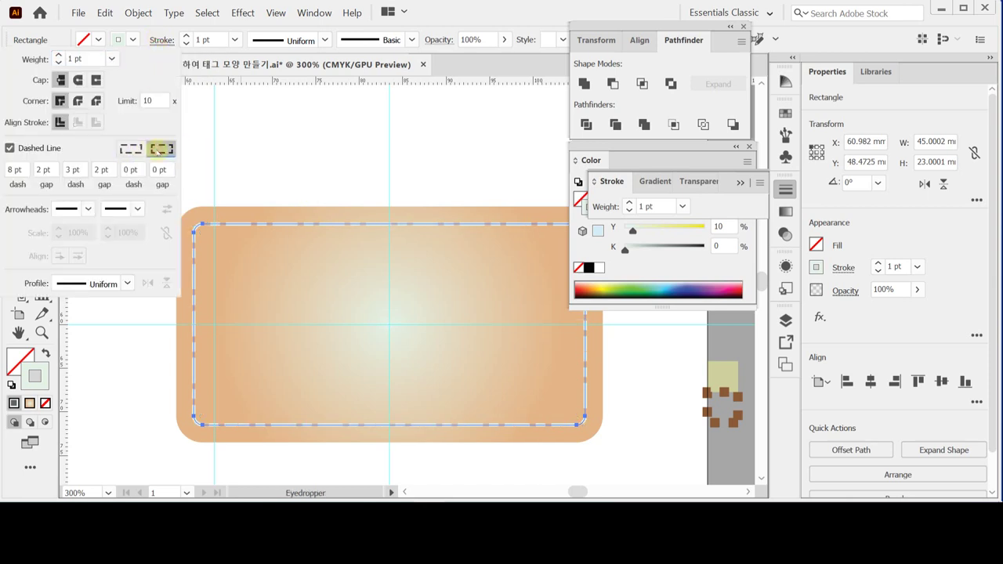
left_click(258, 161)
left_click(235, 186, "ctrl")
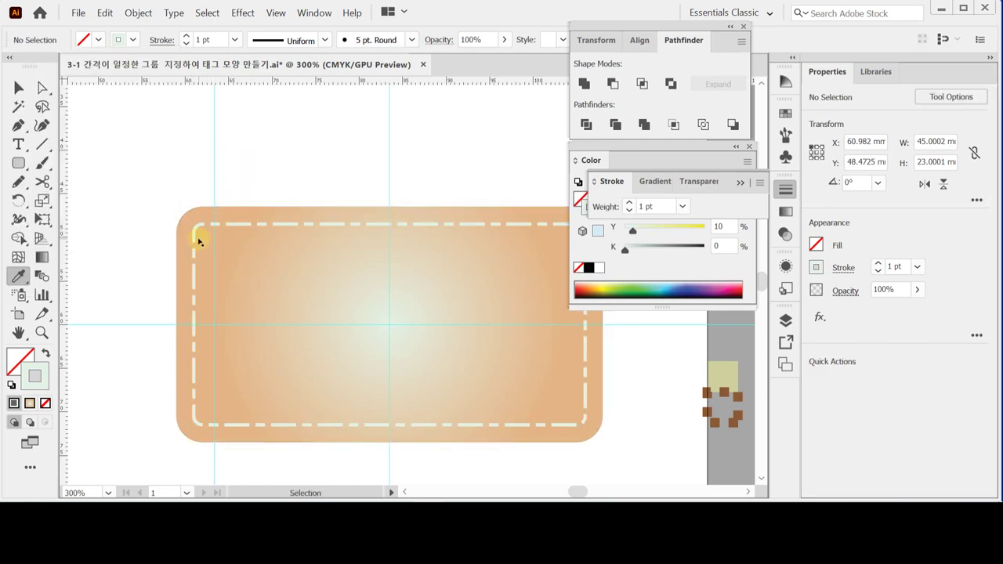
scroll(240, 248, "right", 3)
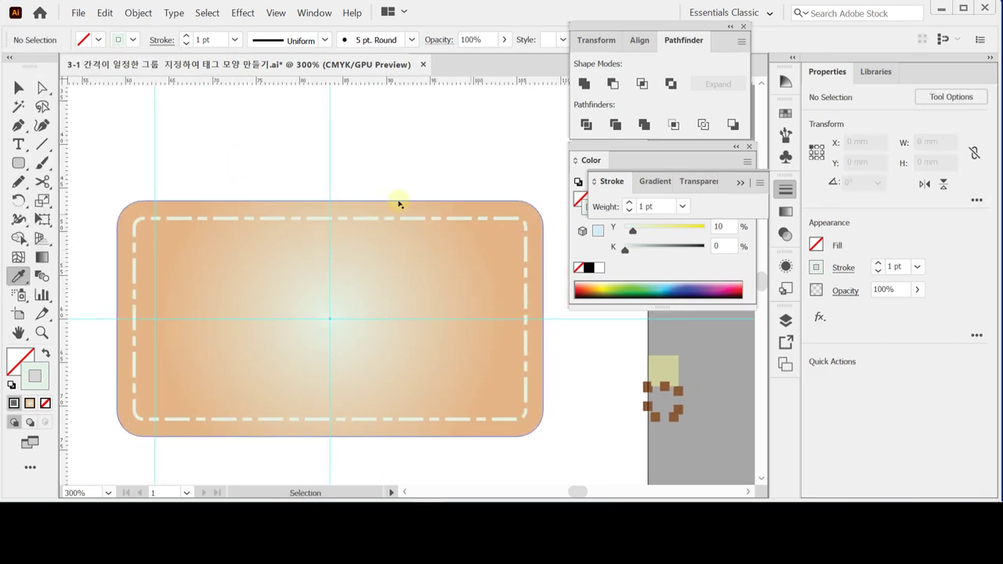
Step: Set the inner rectangle's dashed stroke to preserve exact dash and gap lengths, and save the document
left_click(157, 220, "ctrl")
left_click(156, 46)
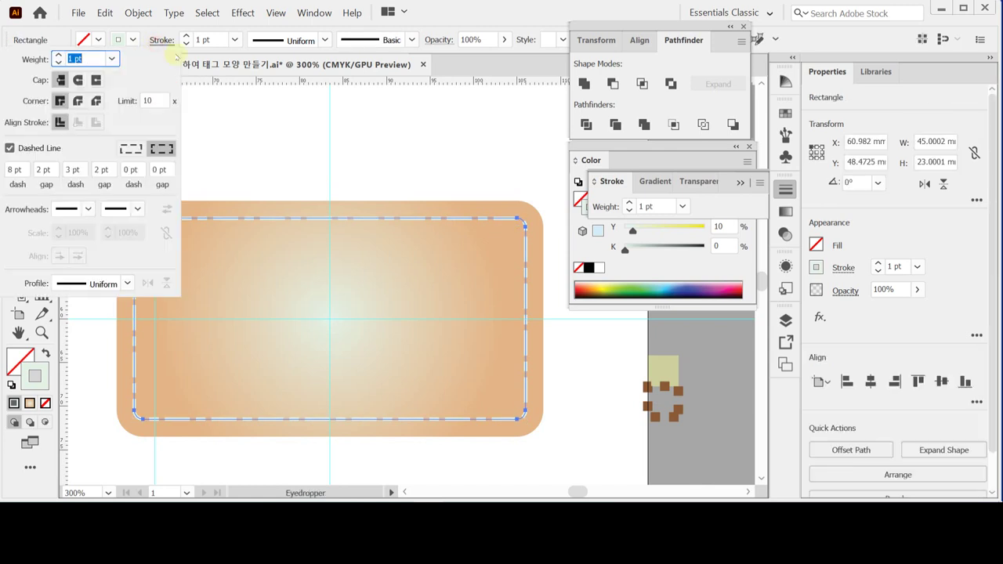
left_click(134, 147)
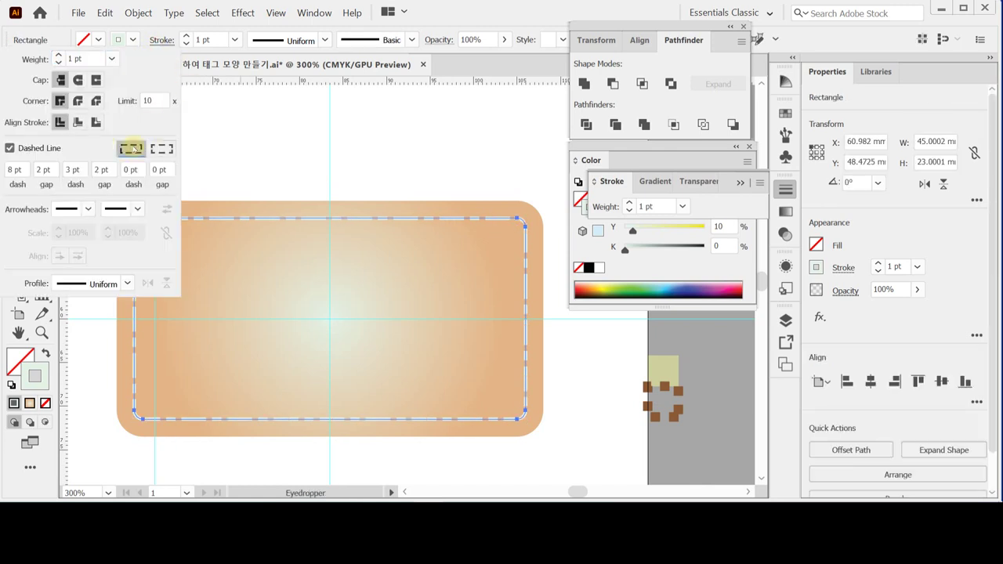
left_click(250, 148, "ctrl")
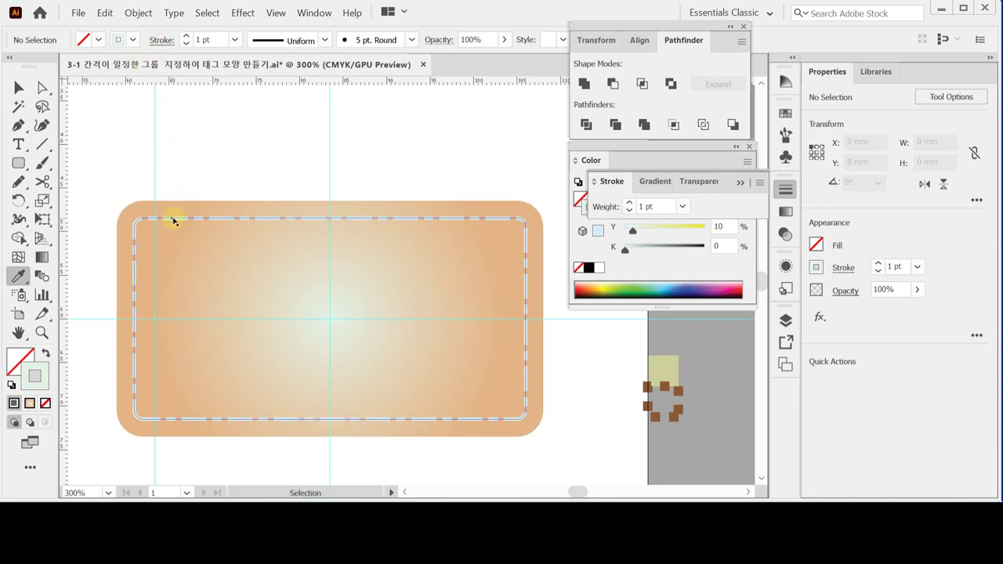
key("ctrl+z")
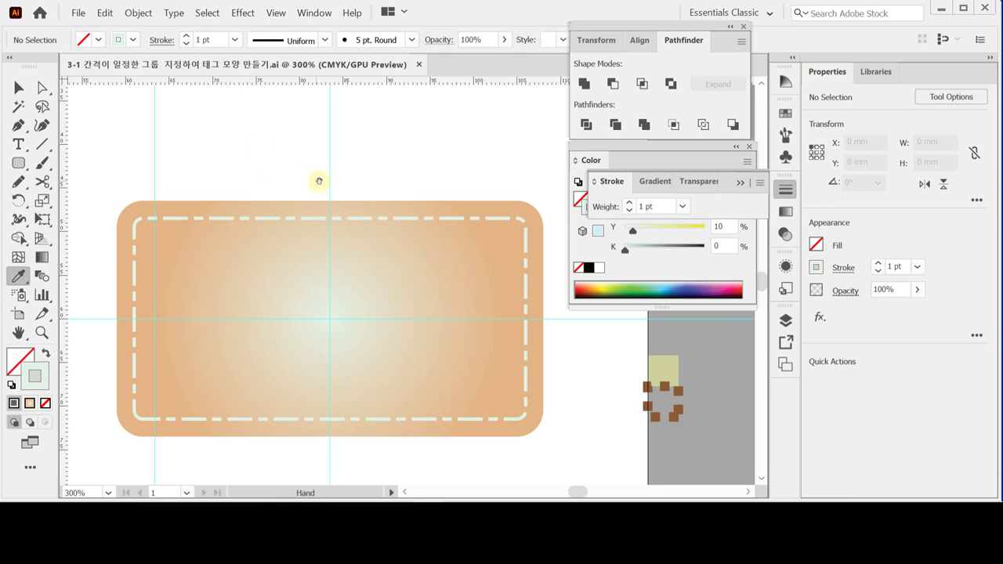
Step: Create an 8 mm × 27 mm rectangle centred at the guide crossing in the middle of the tag
scroll(54, 154, "down", 1)
left_click_drag(19, 163, 61, 165)
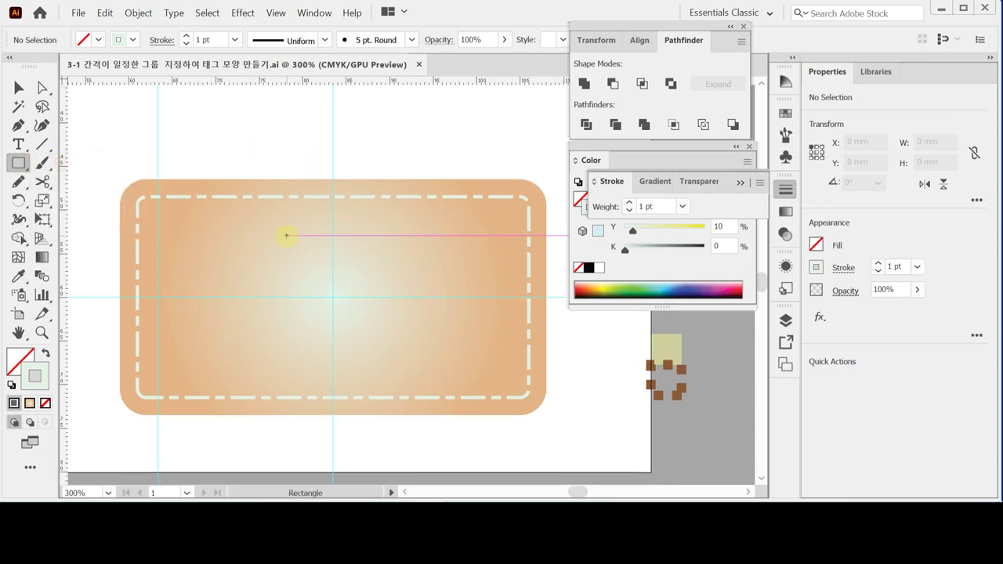
left_click(332, 298)
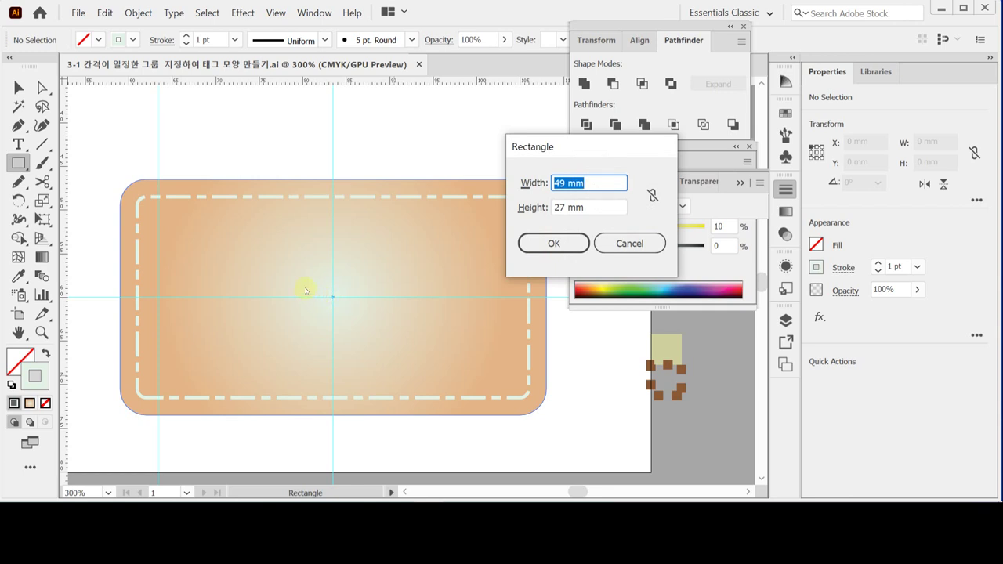
type("8")
key("Tab")
type("27")
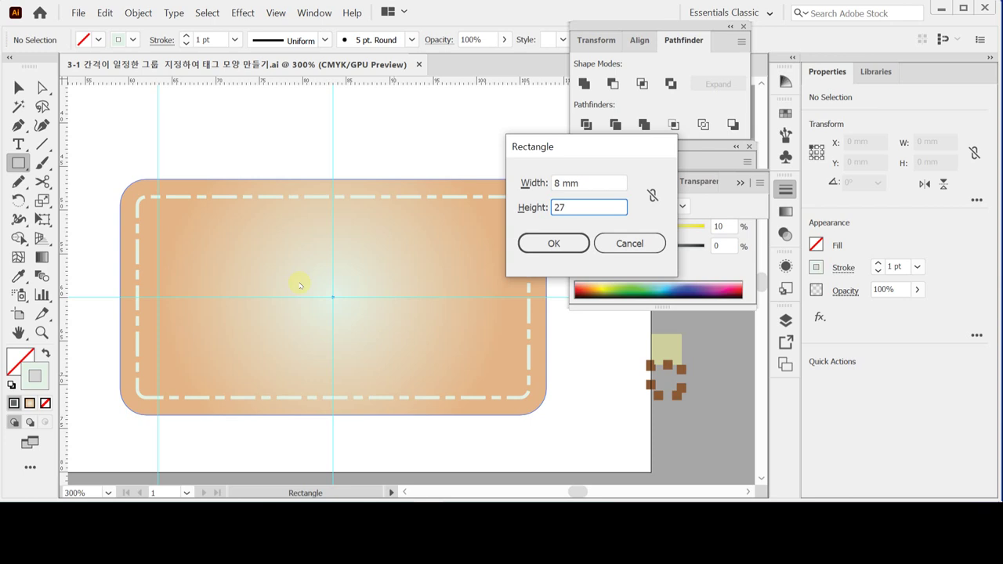
key("Return")
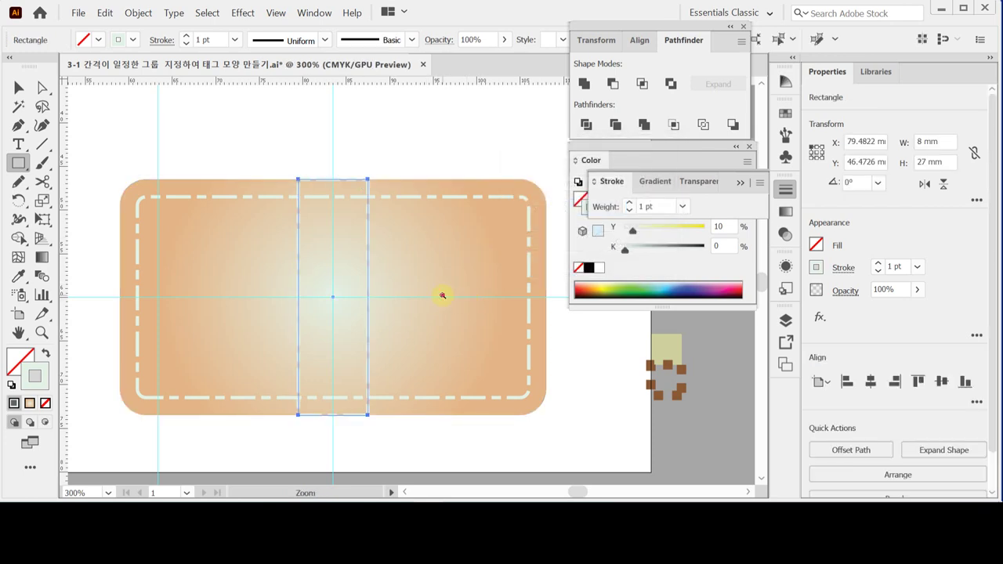
Step: Fill the 8 mm × 27 mm rectangle with the tan swatch (C10 M30 Y50 K0) without a stroke and show its fill values
scroll(443, 293, "down", 1)
scroll(407, 275, "right", 2)
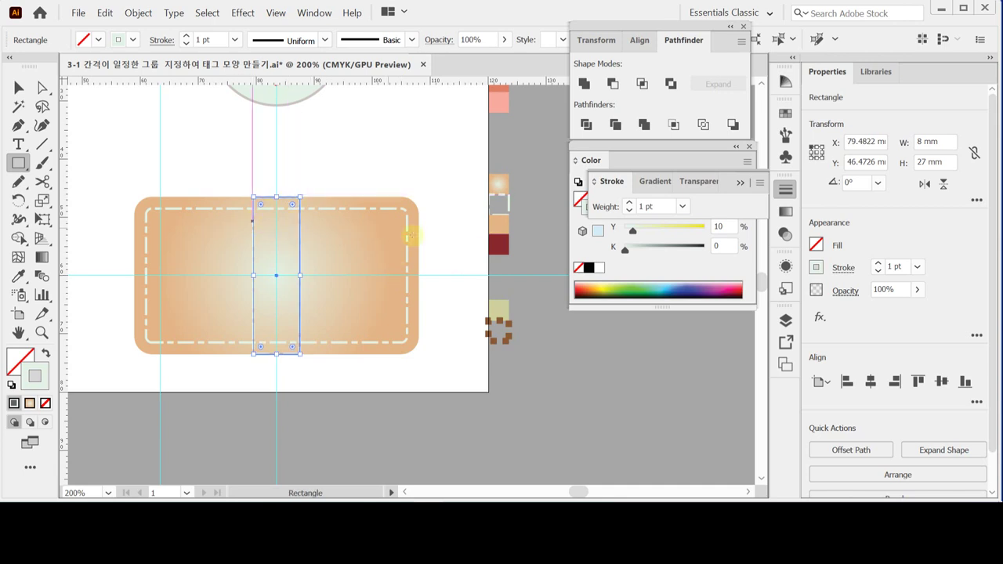
key("i")
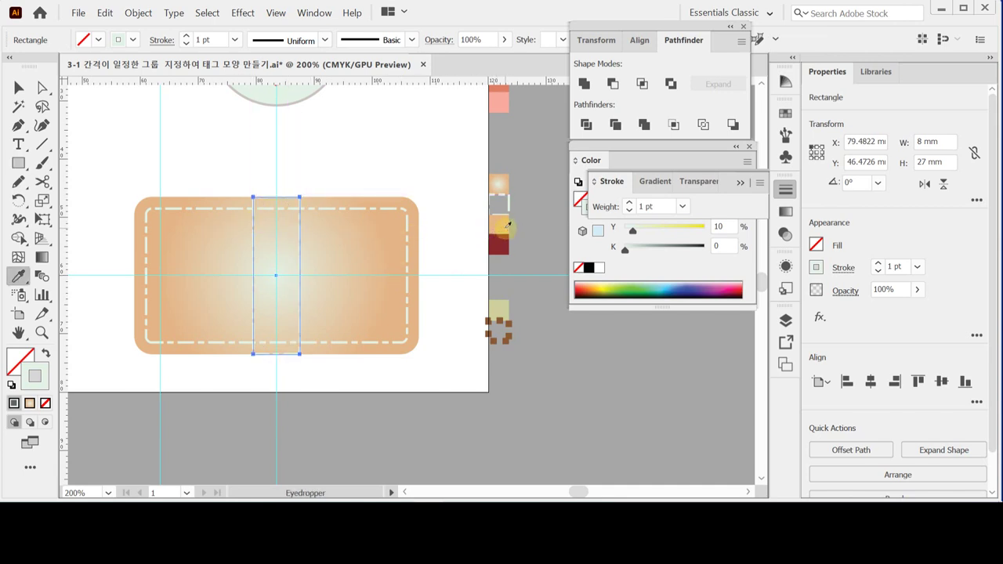
left_click(506, 225)
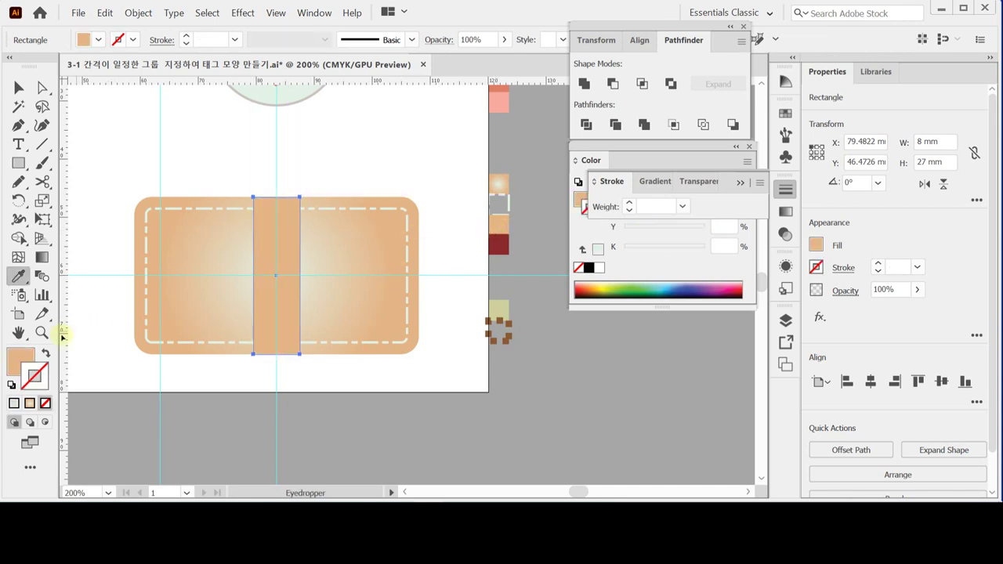
left_click(786, 189)
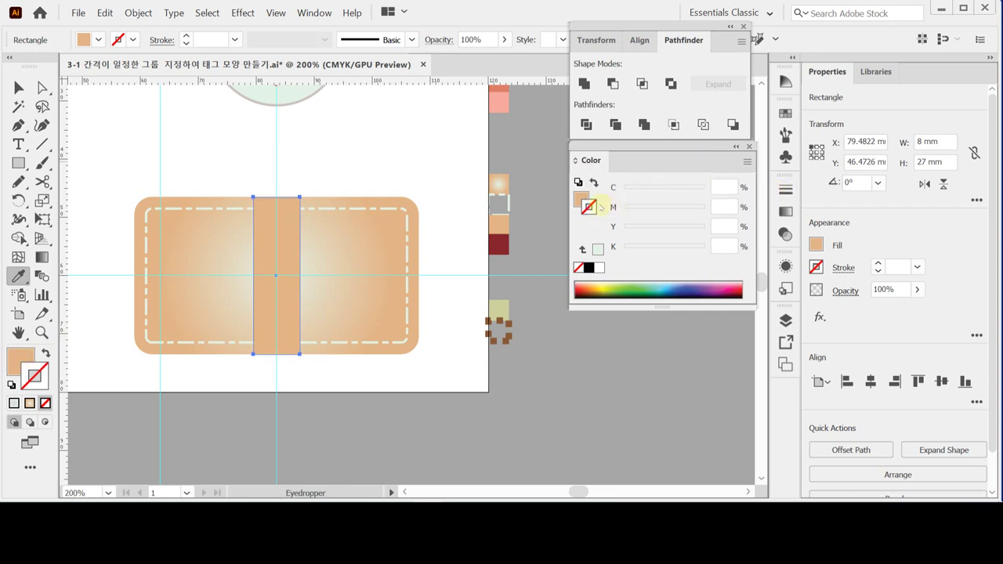
left_click(582, 197)
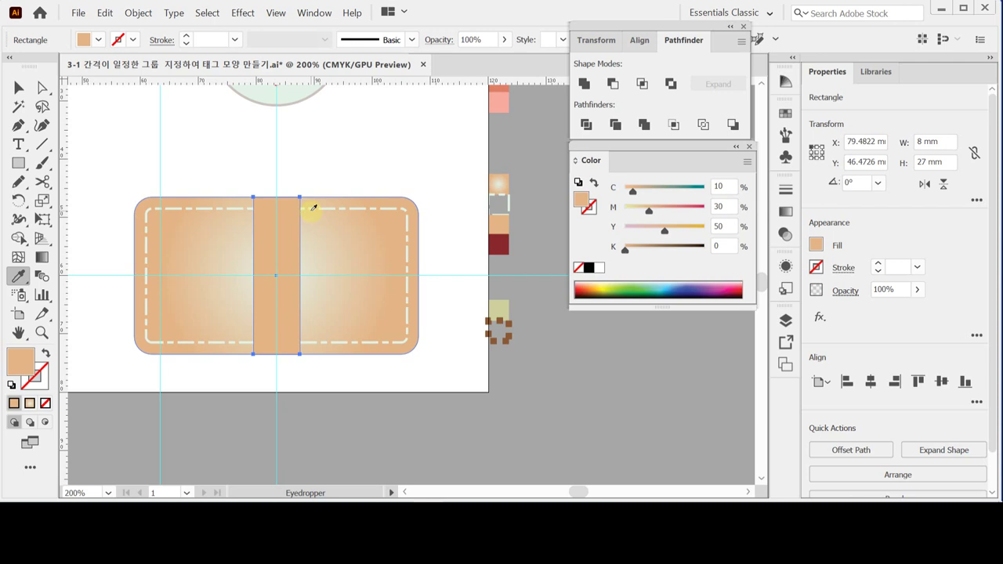
Step: Try changing the stacking order of the tan vertical rectangle on the tag
right_click(265, 216)
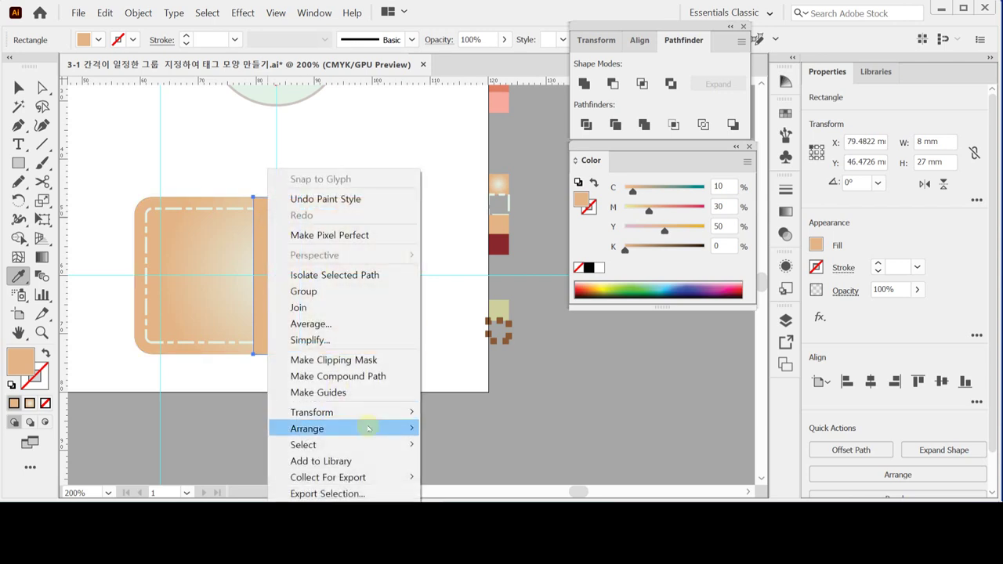
mouse_move(358, 427)
left_click(470, 393)
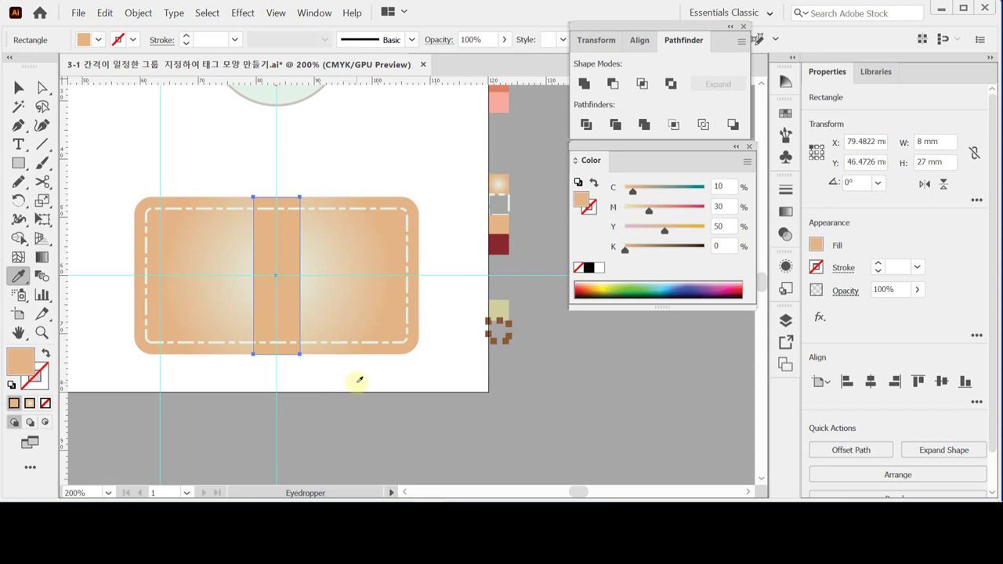
Step: Save the document with the tan vertical band in place
key("v")
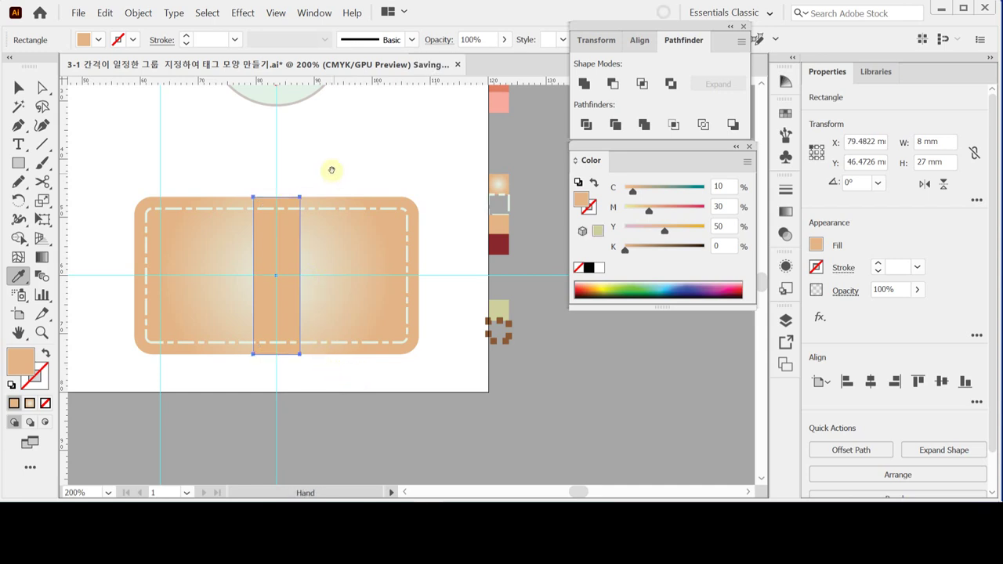
key("space")
left_click_drag(332, 168, 338, 245)
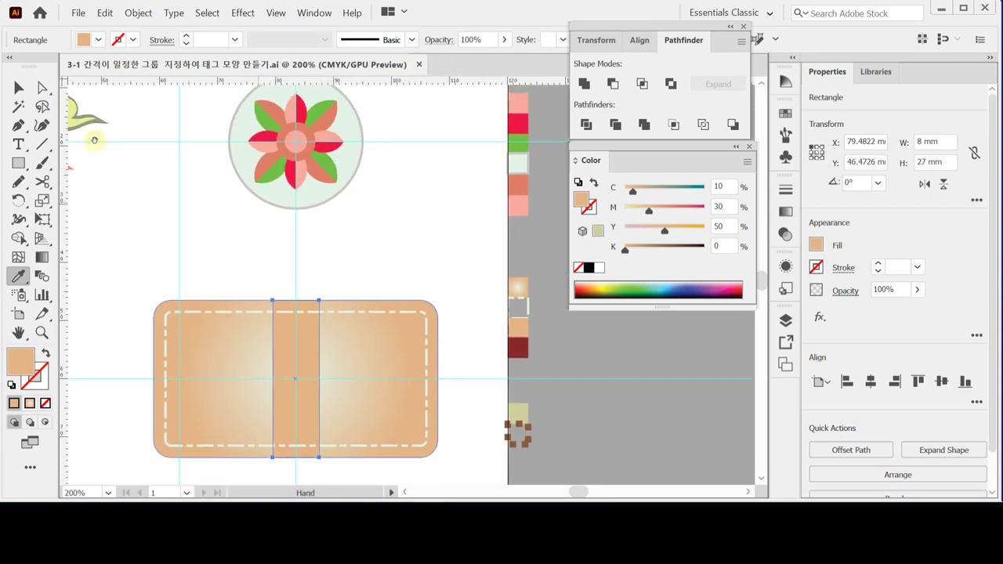
Step: Place a copy of the whole flower emblem with its circle at the guide crossing in the centre of the tag
left_click_drag(219, 100, 359, 235)
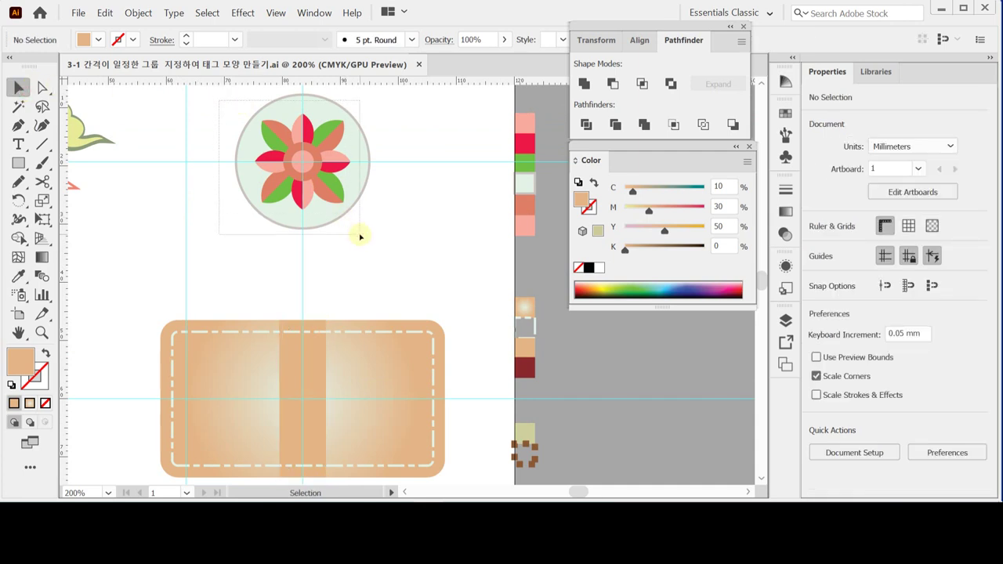
left_click_drag(360, 236, 361, 237)
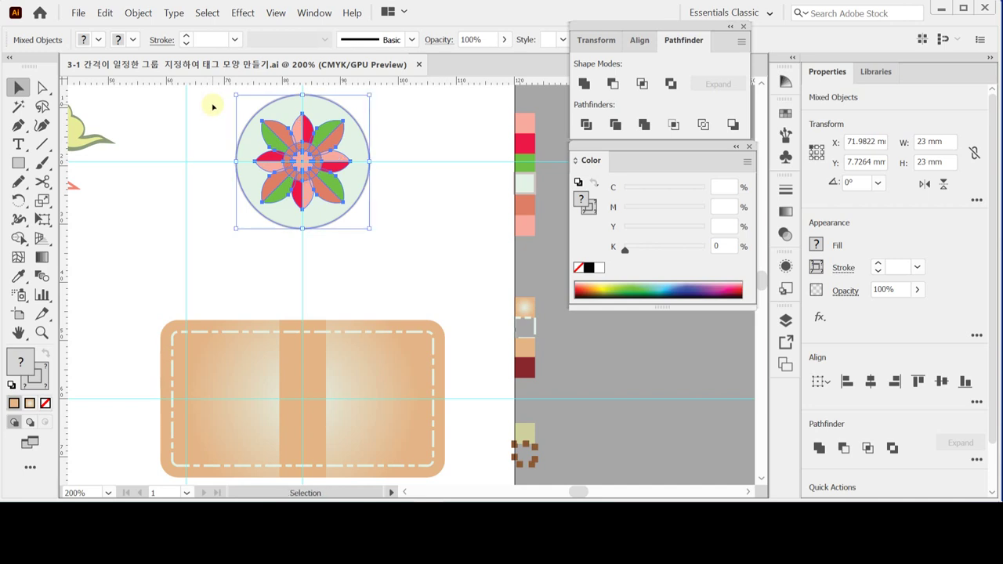
scroll(272, 191, "down", 1)
scroll(271, 190, "right", 1)
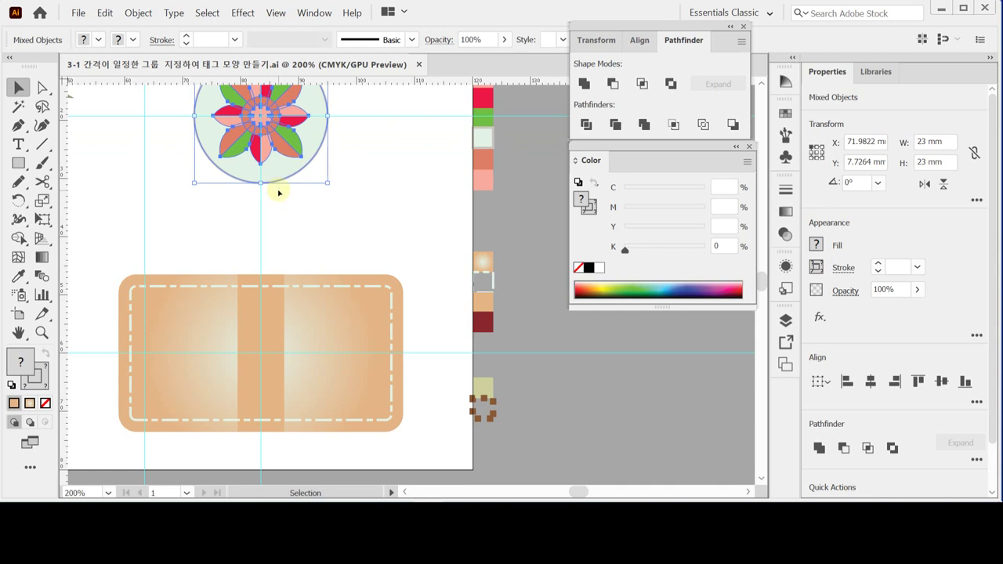
left_click_drag(279, 192, 415, 286)
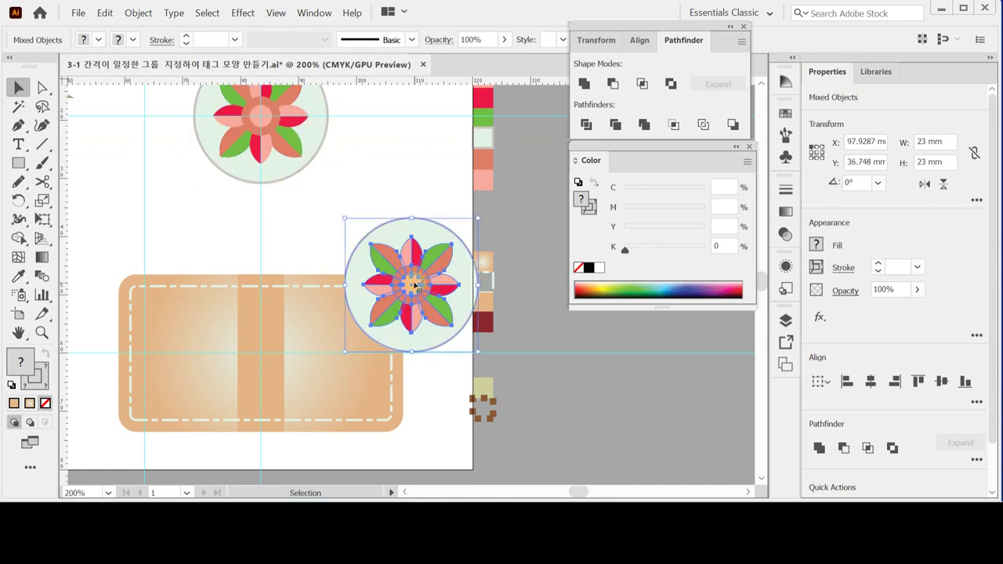
left_click_drag(415, 285, 265, 353)
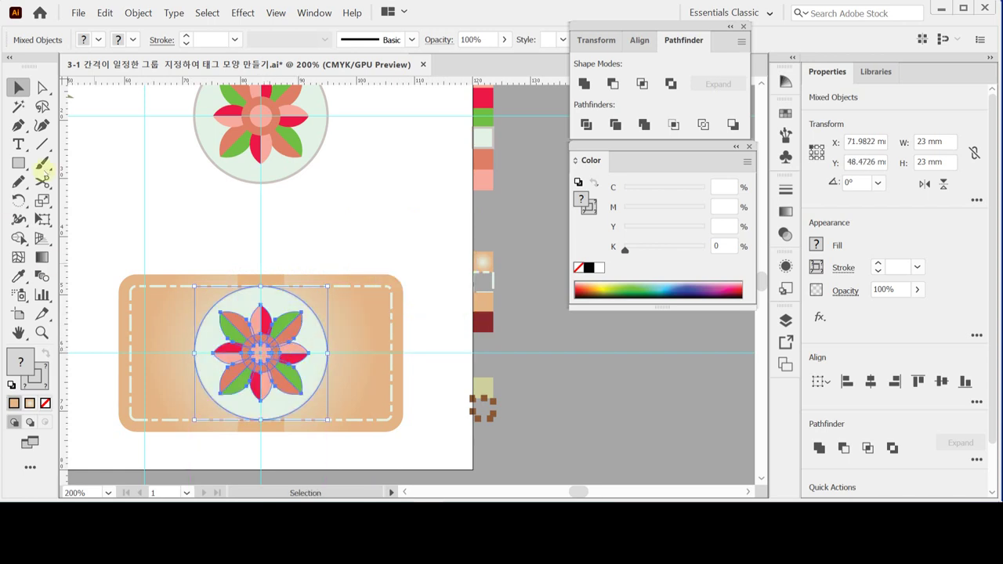
Step: Scale the emblem copy on the tag uniformly to 60%, including its strokes and effects
double_click(42, 200)
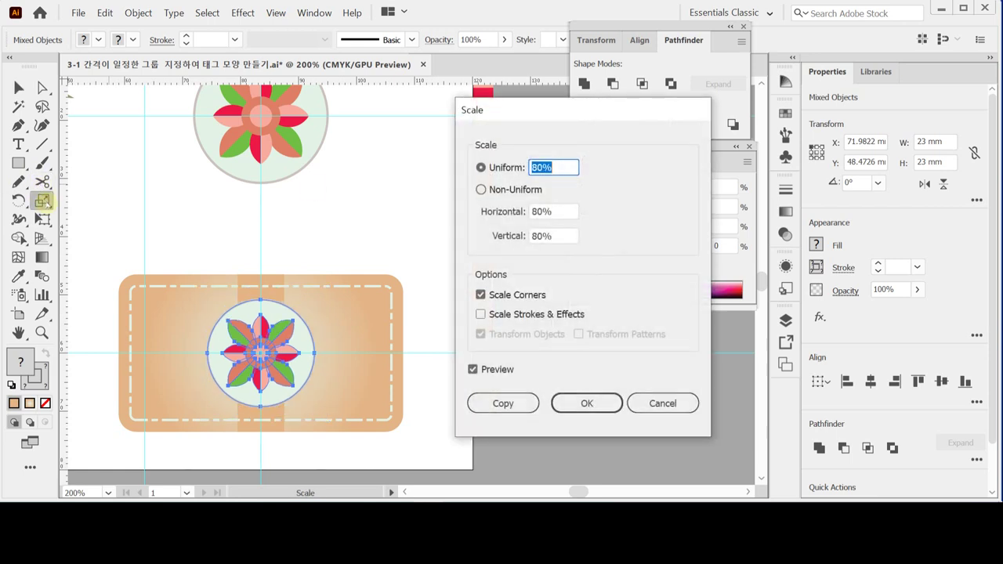
type("60")
key("Tab")
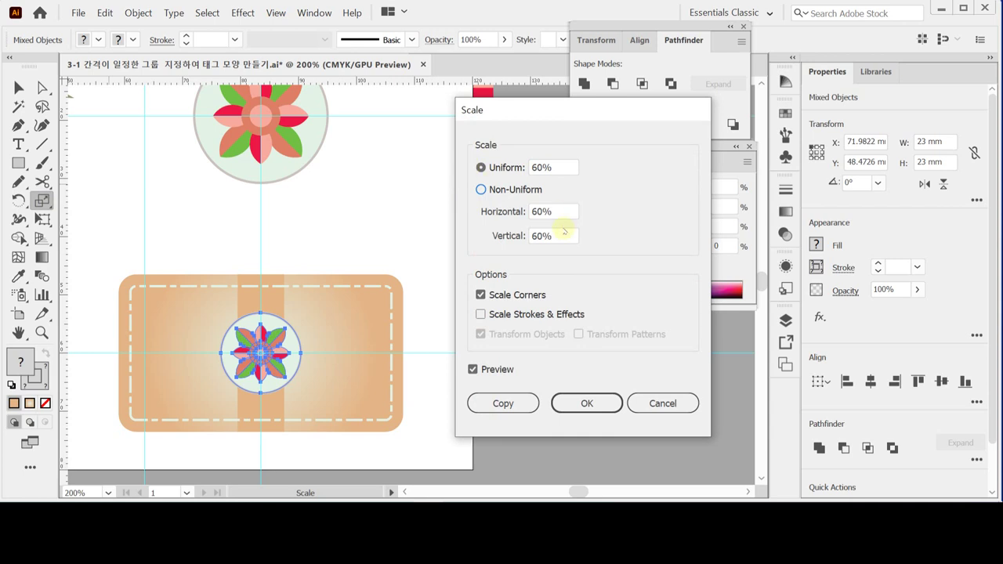
left_click(480, 314)
left_click(587, 403)
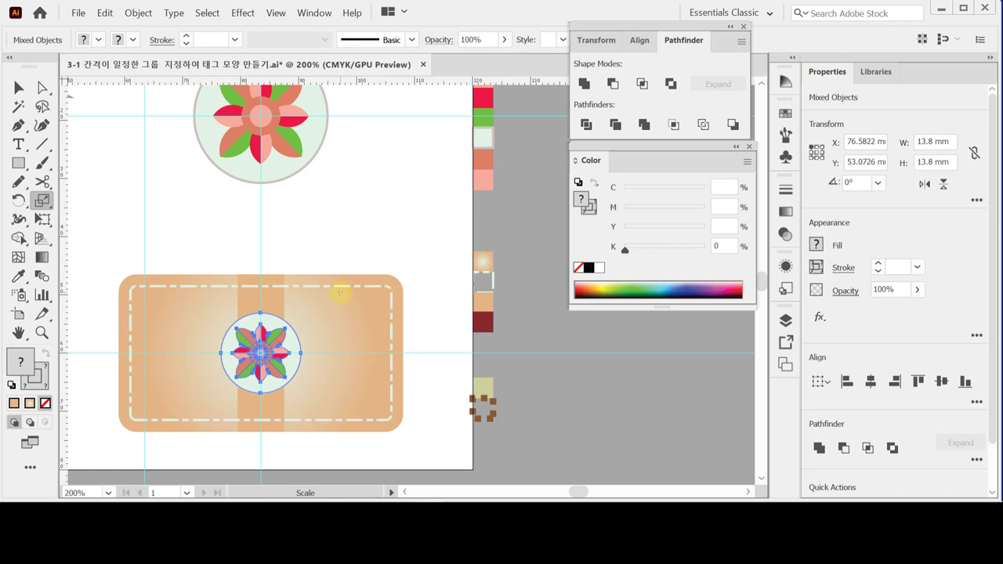
Step: Nudge the scaled emblem 0.05 mm to the right, save the document and deselect the emblem
key("v")
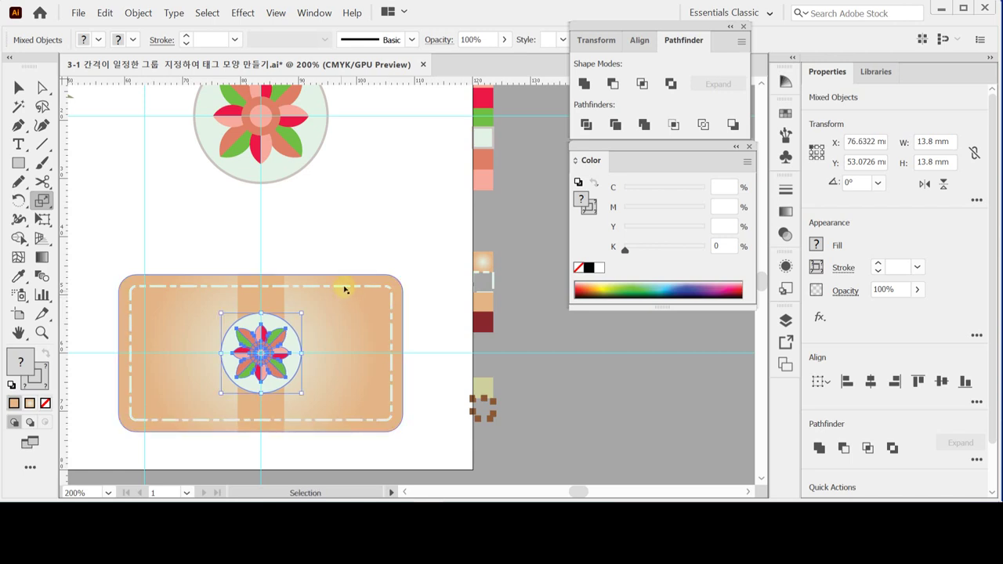
key("s")
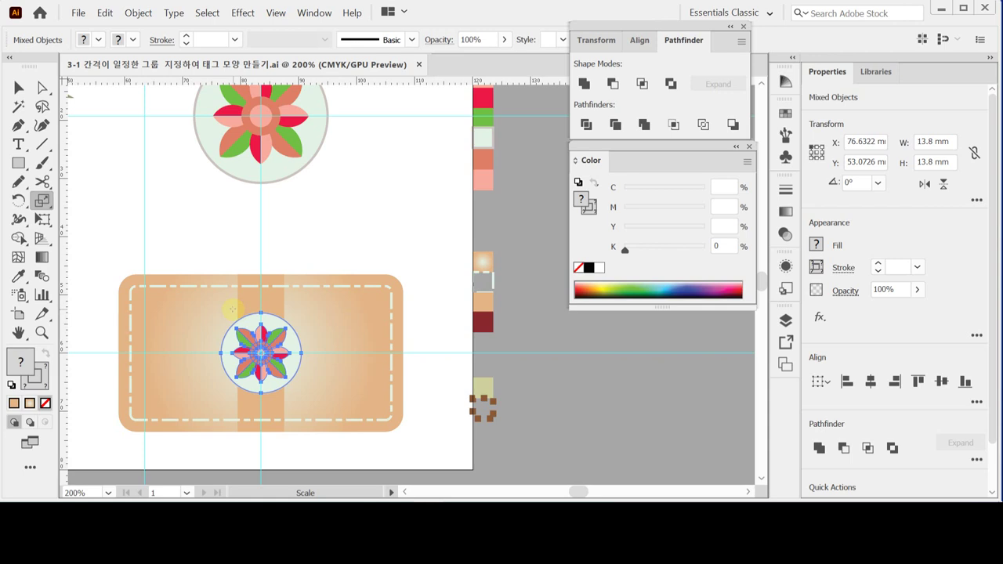
key("ctrl+plus")
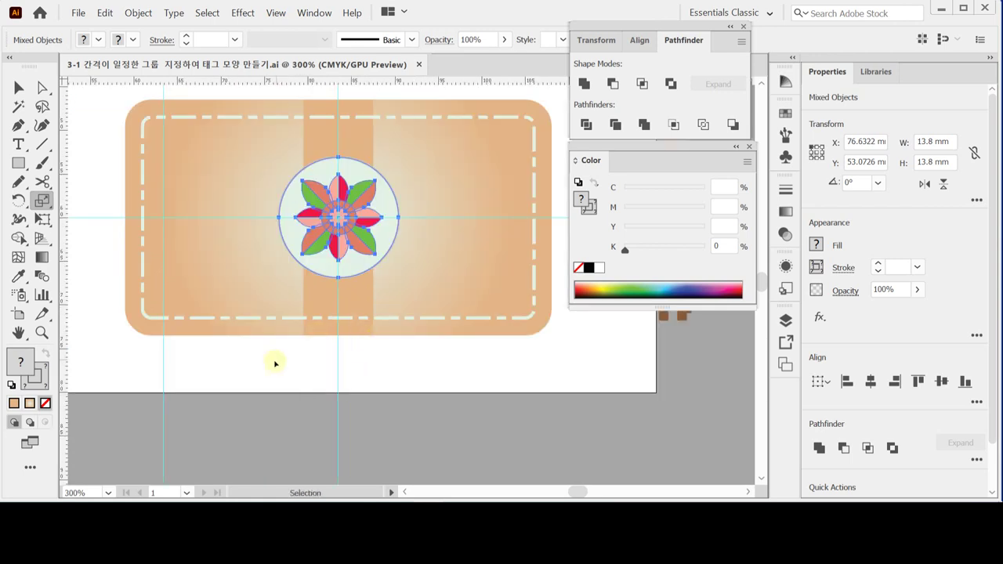
left_click(275, 363)
Step: Start a horizontal point text object on the white area just below the tag
left_click(18, 144)
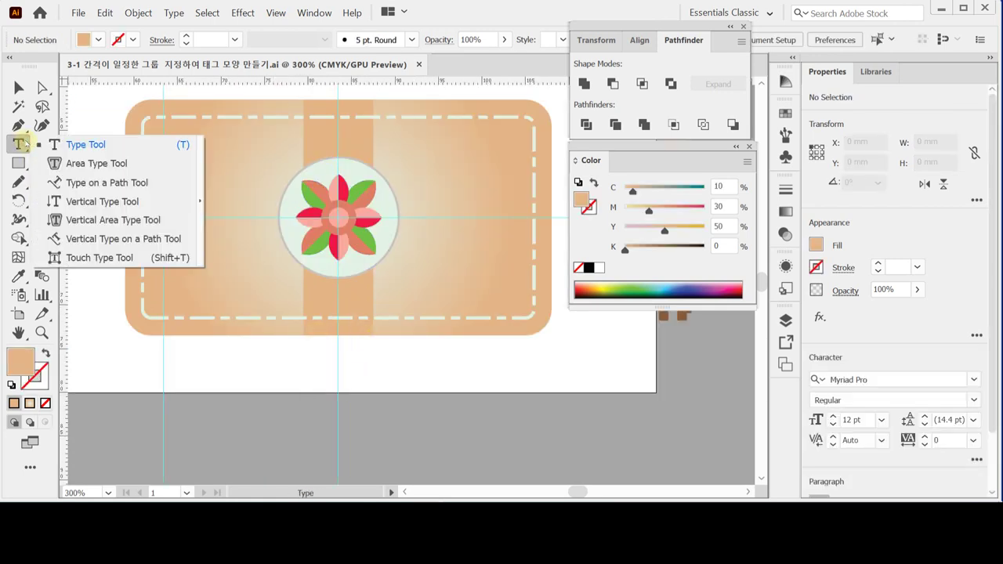
left_click(84, 148)
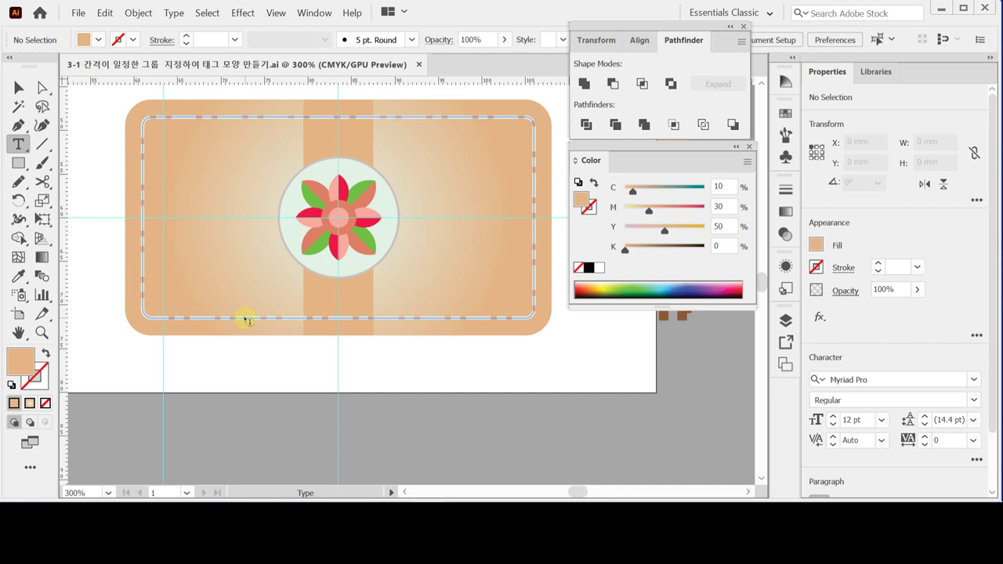
left_click(266, 365)
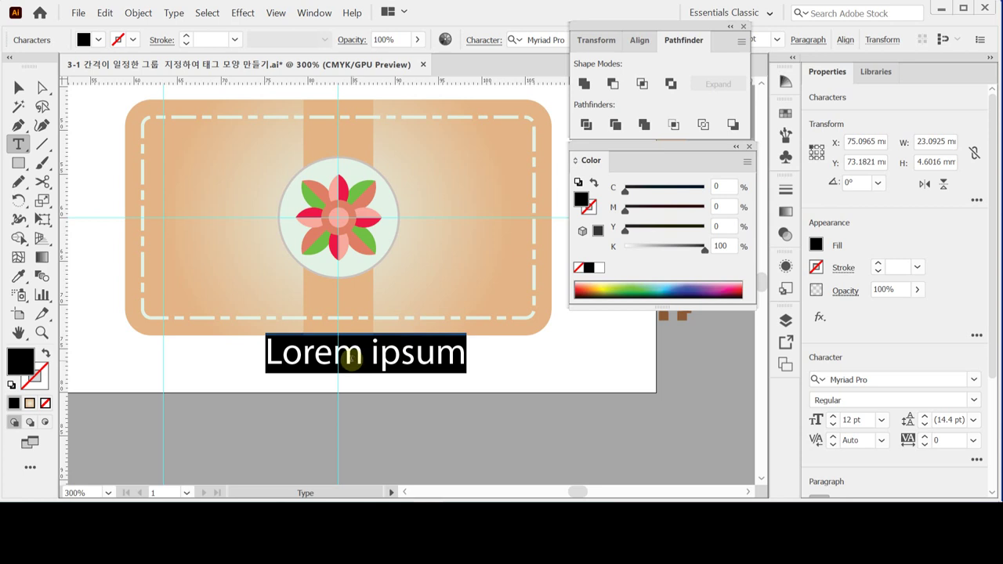
Step: Set the placeholder text's font to 돋움 and its size to 9 pt
key("ctrl+t")
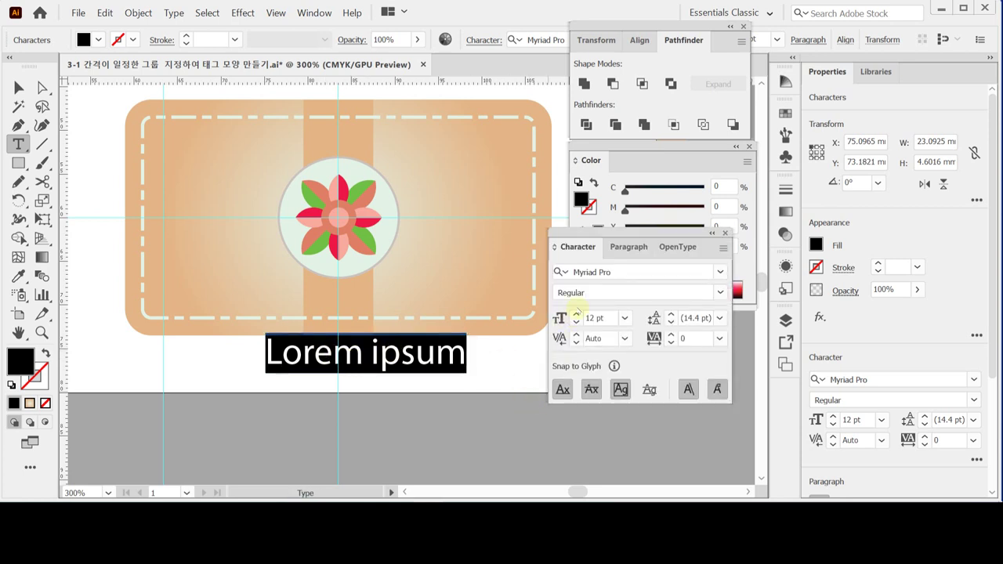
left_click(606, 273)
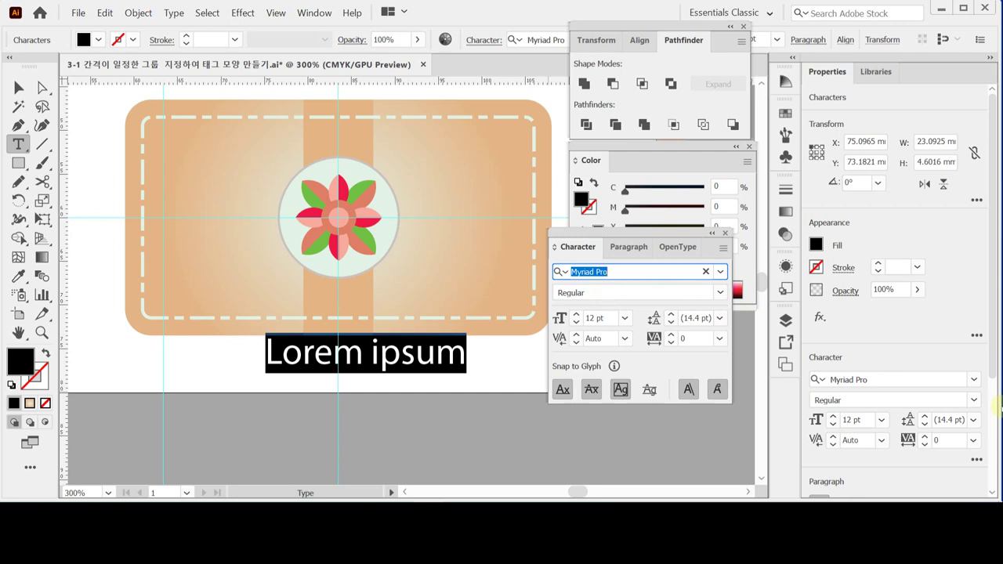
type("m")
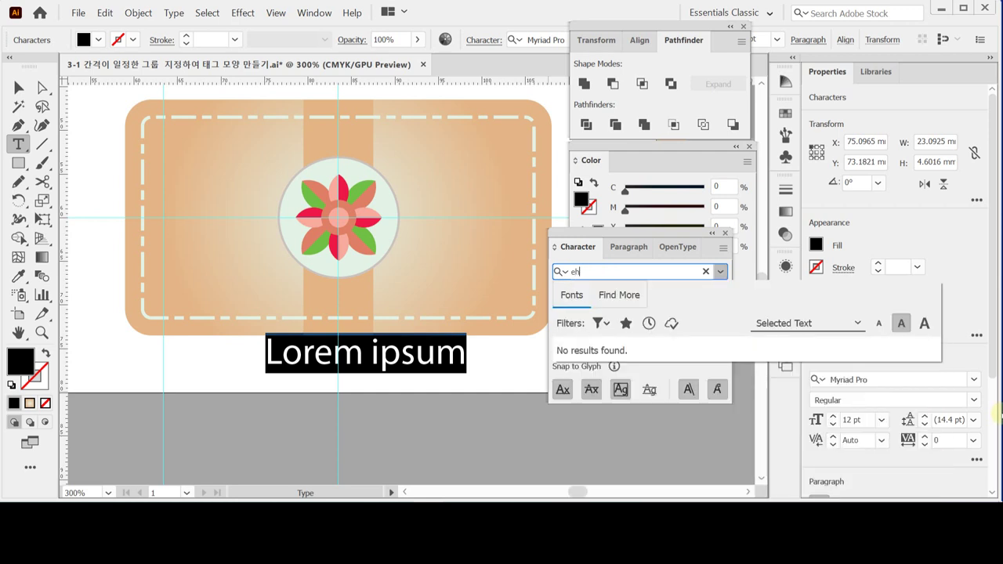
key("BackSpace")
type("돋")
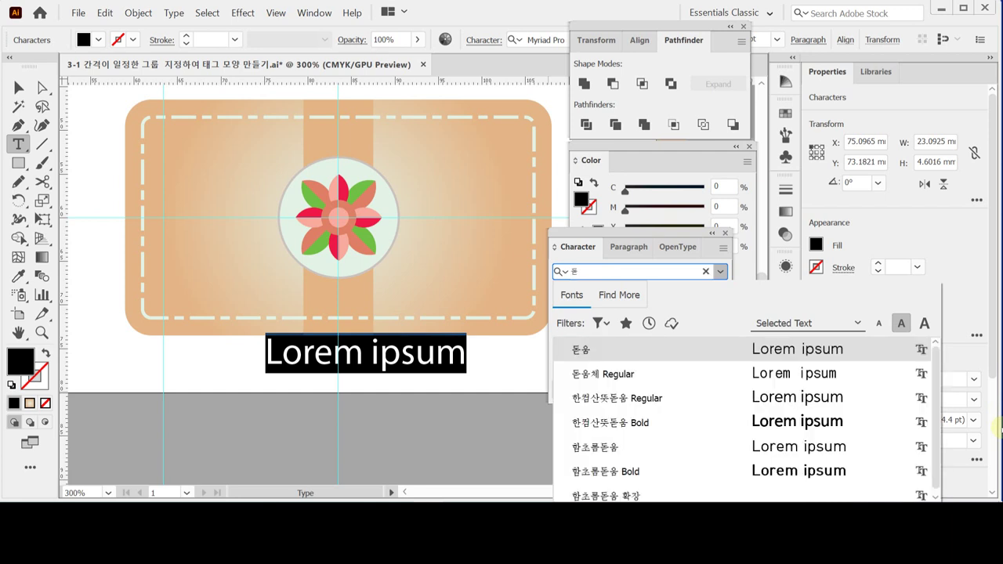
left_click(698, 350)
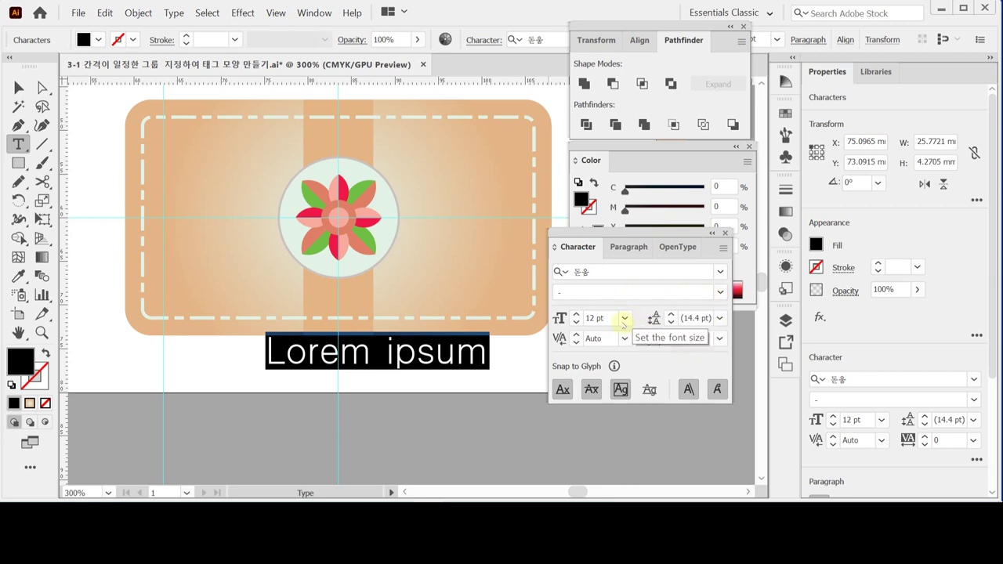
left_click(576, 322)
left_click(576, 322)
left_click(575, 322)
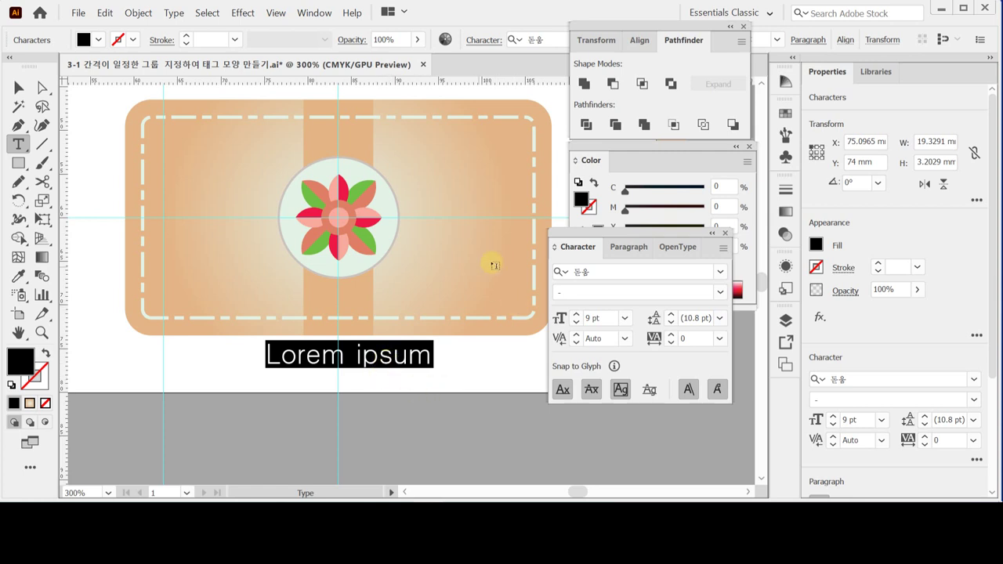
Step: Set the placeholder text's fill colour to C50 M100 Y100 K10
left_click(726, 186)
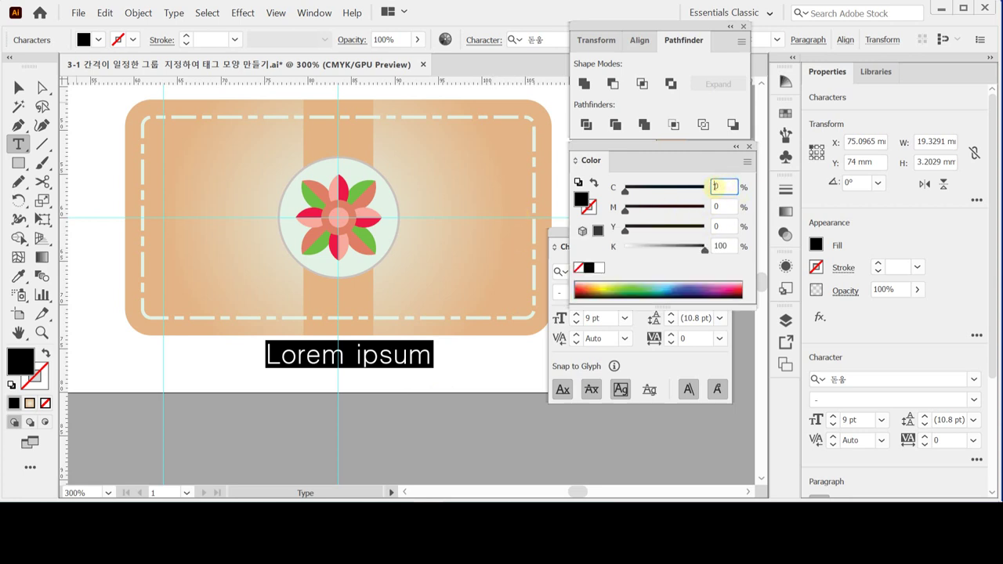
double_click(715, 187)
type("50")
key("Tab")
type("100")
key("Tab")
type("100")
key("Tab")
type("10")
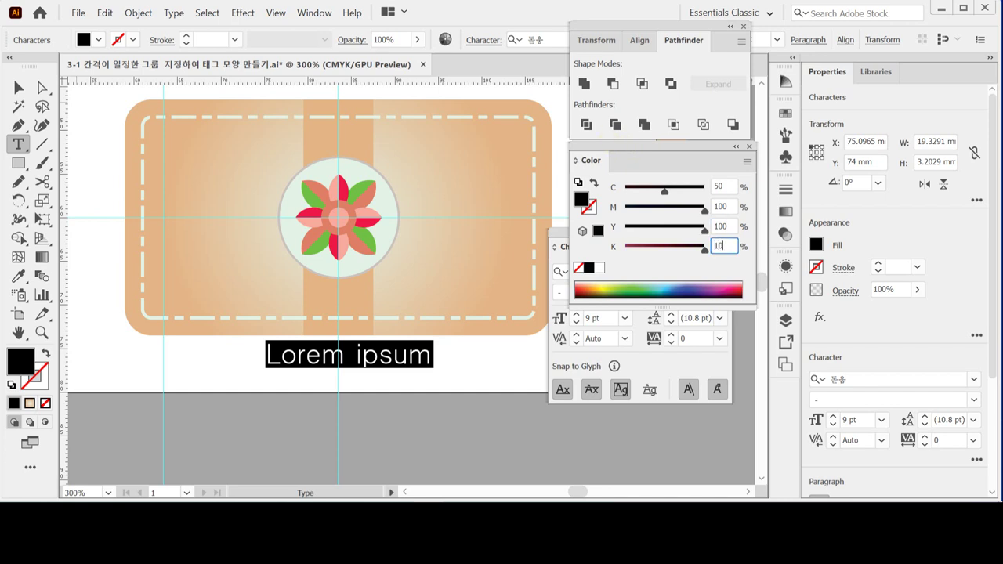
key("Return")
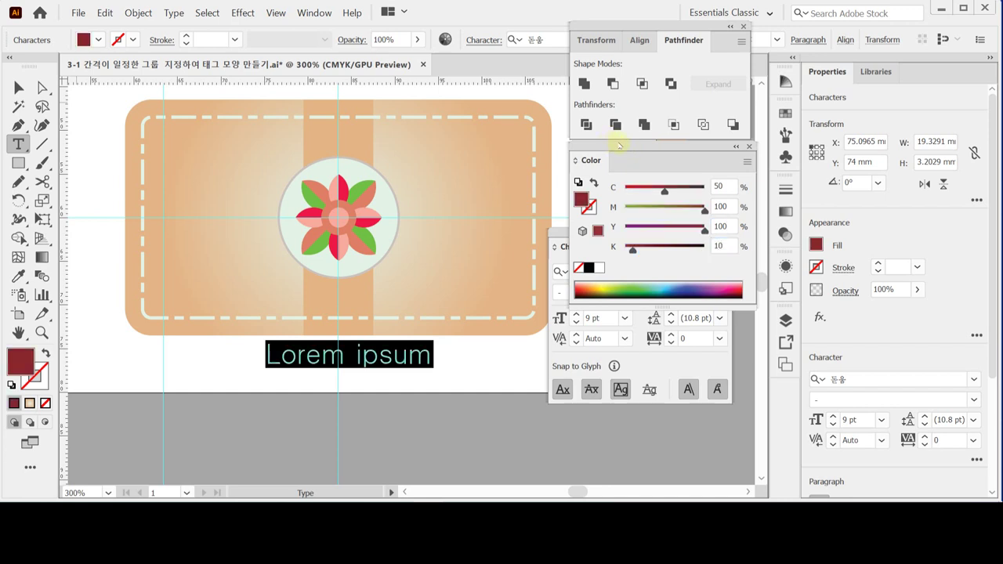
Step: Replace the placeholder text below the tag with "전통문화체험" and finish text editing
type("전")
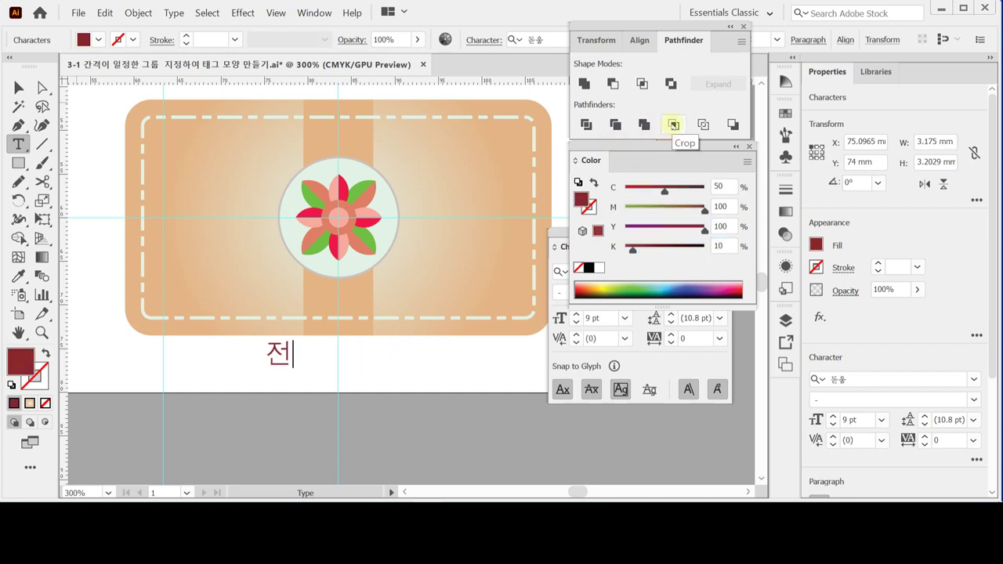
type("통문")
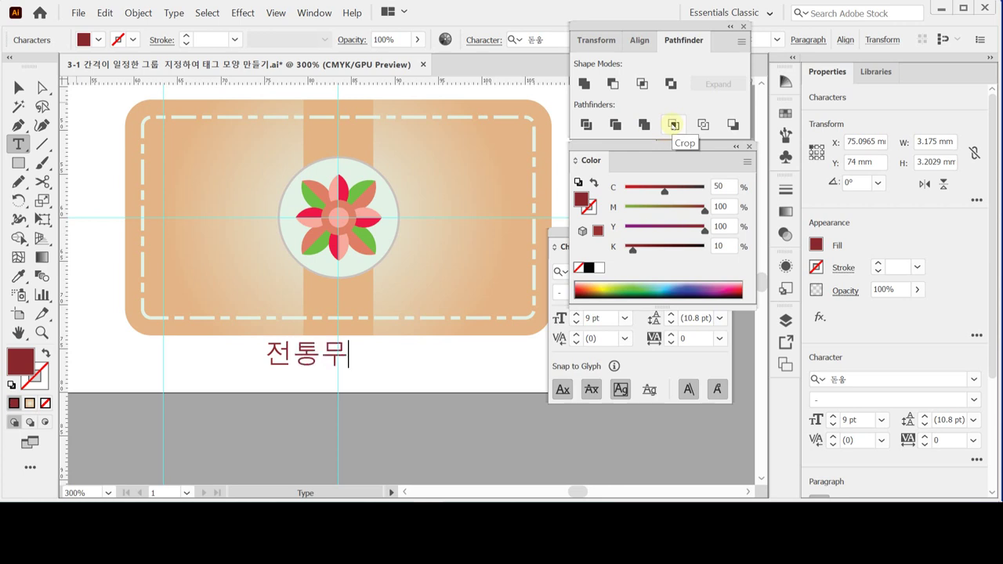
type("화체")
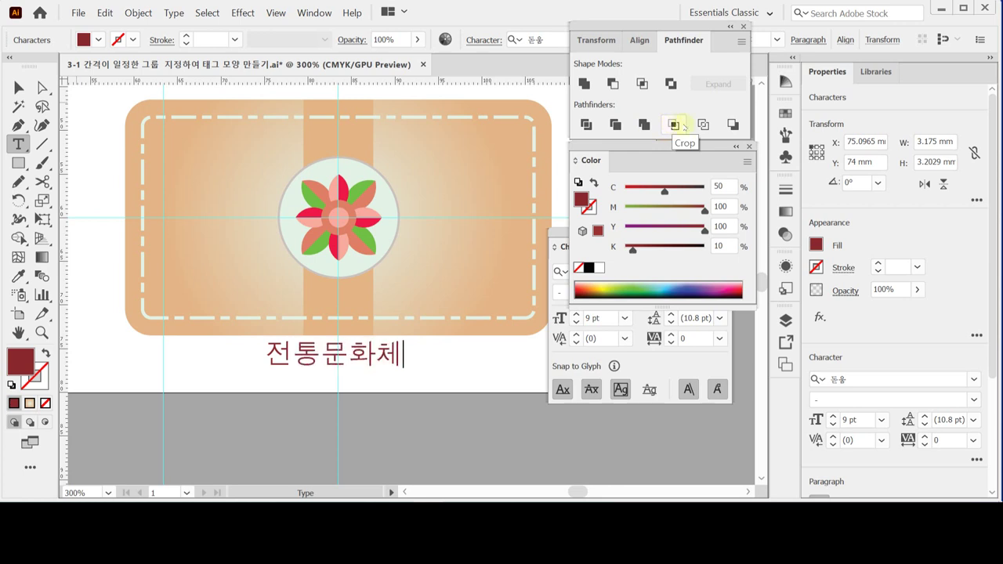
type("험")
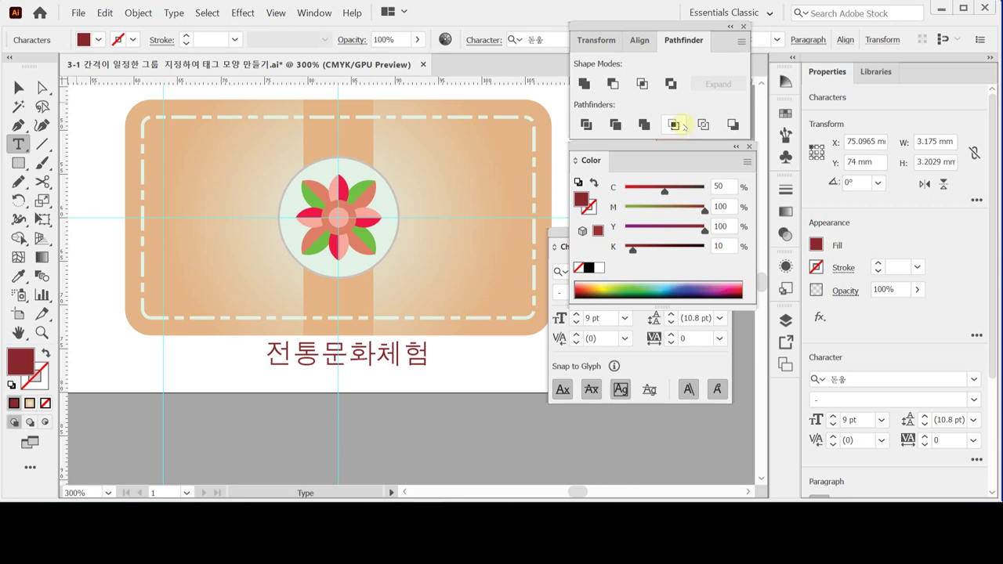
left_click(17, 86)
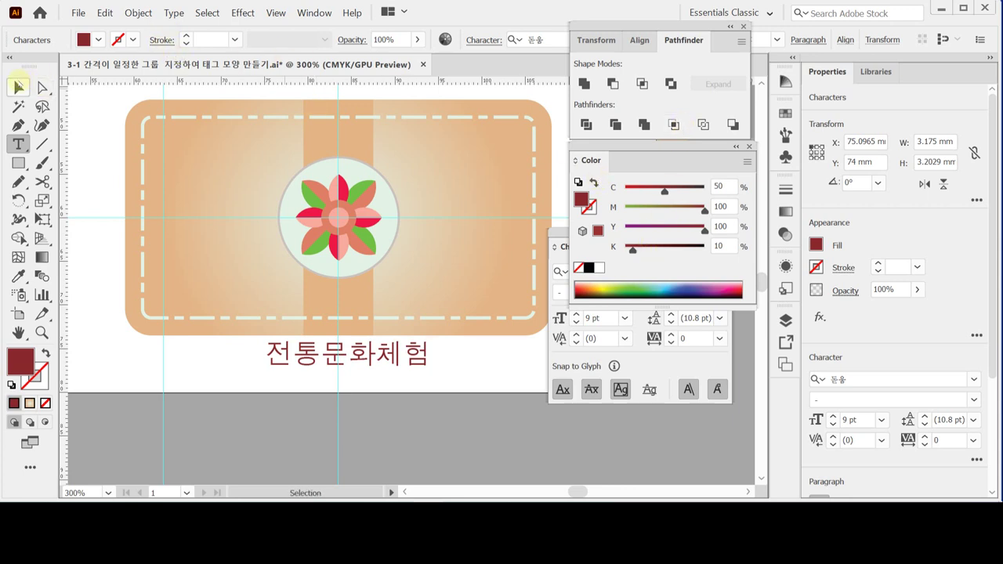
Step: Move the "전통문화체험" text onto the tag, centred on the vertical guide between the emblem and the lower dashed border
left_click(329, 409)
left_click_drag(376, 366, 369, 313)
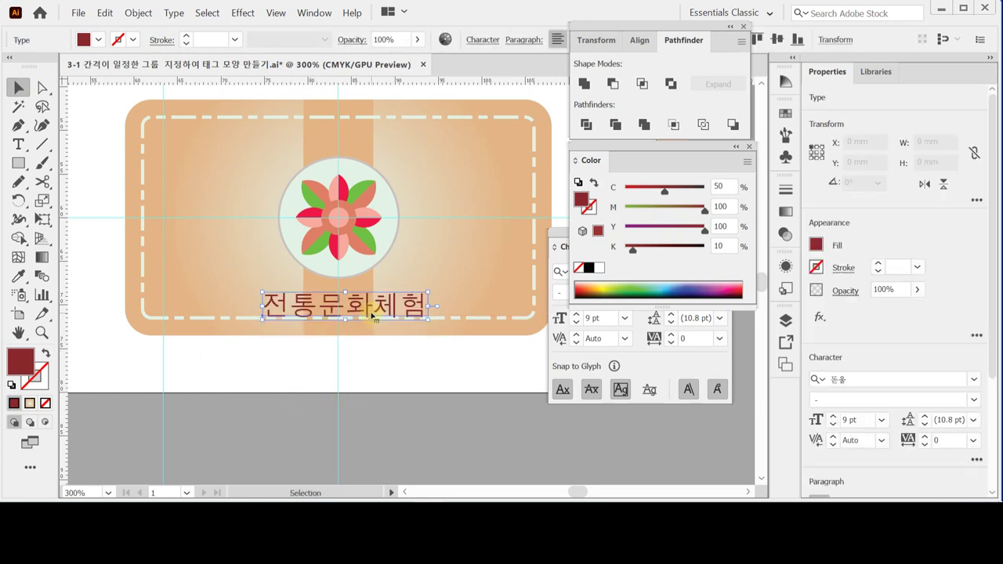
left_click_drag(365, 312, 355, 304)
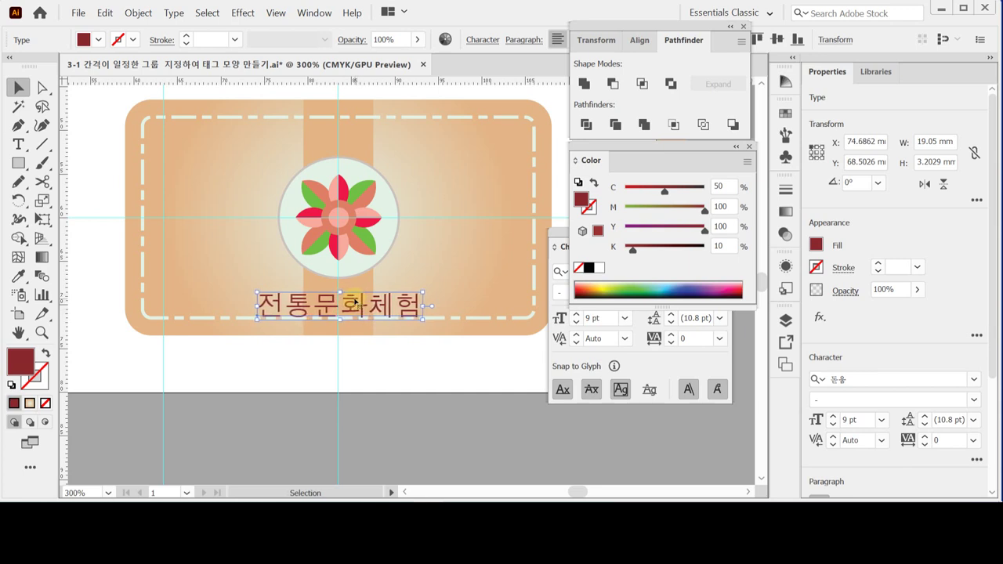
double_click(356, 305)
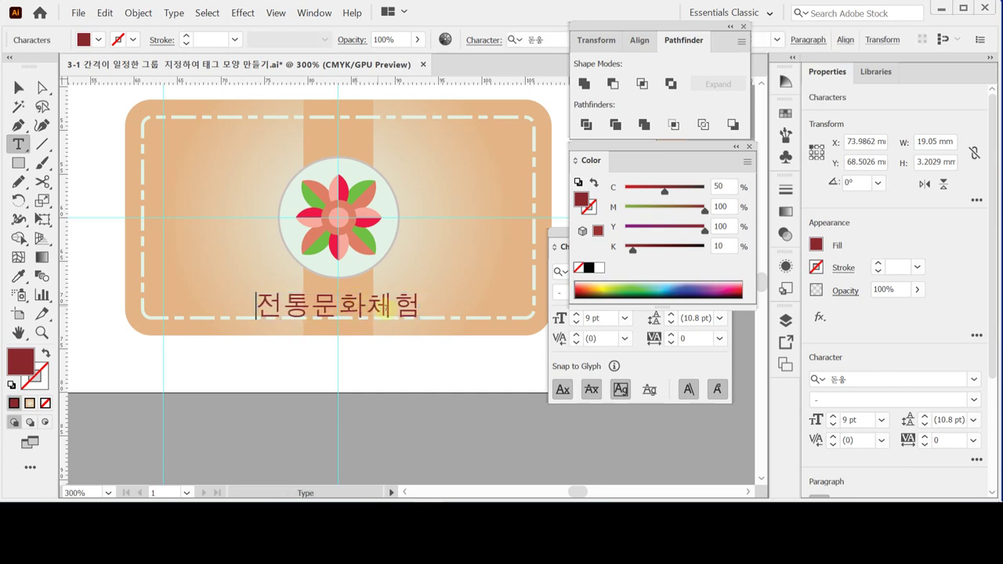
key("Escape")
key("ctrl+shift+a")
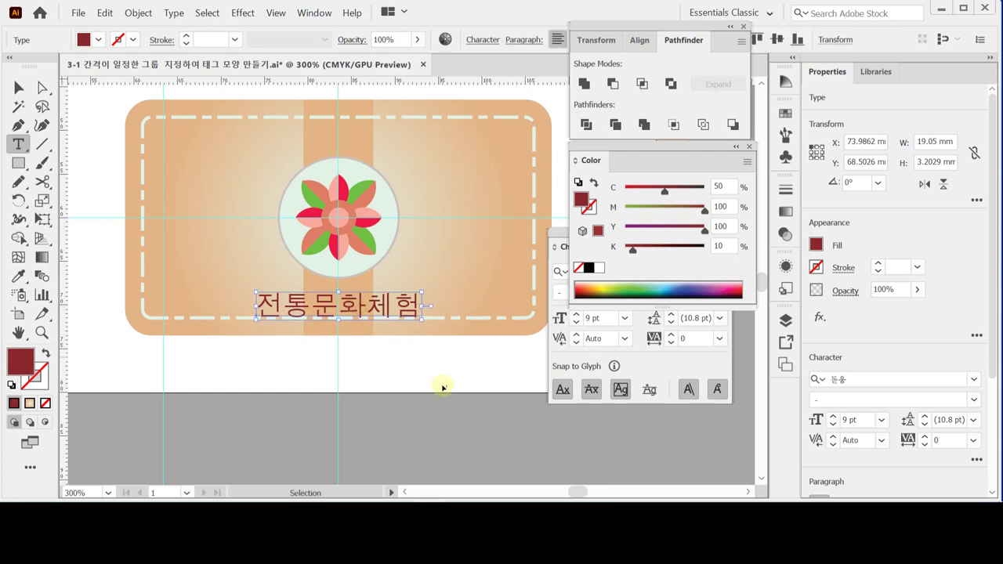
key("v")
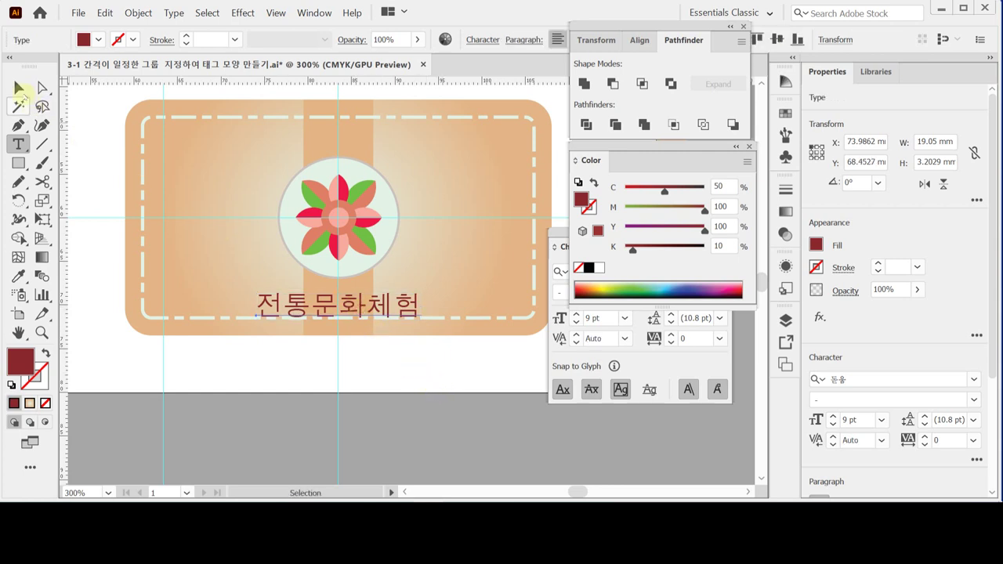
key("ctrl+z")
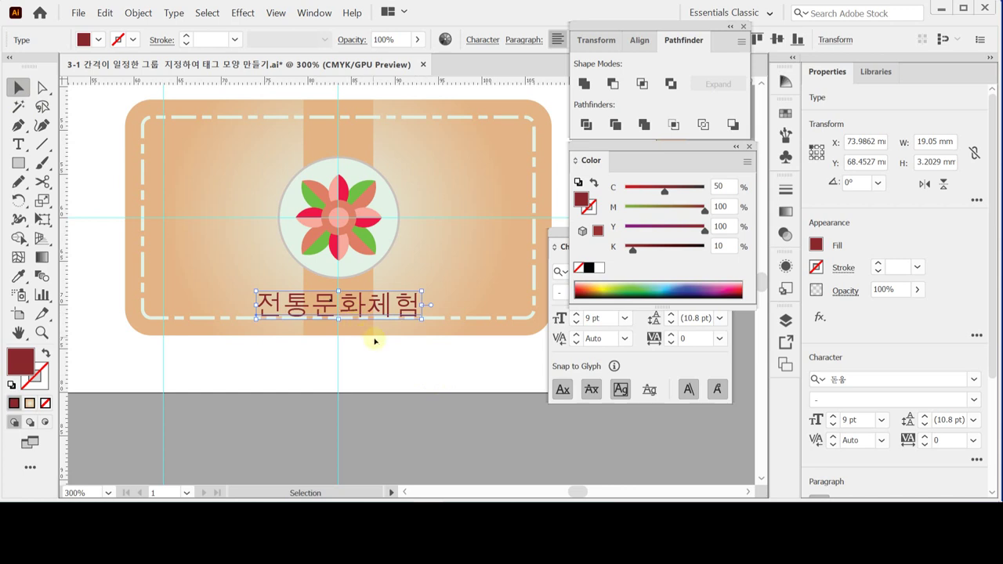
key("Up")
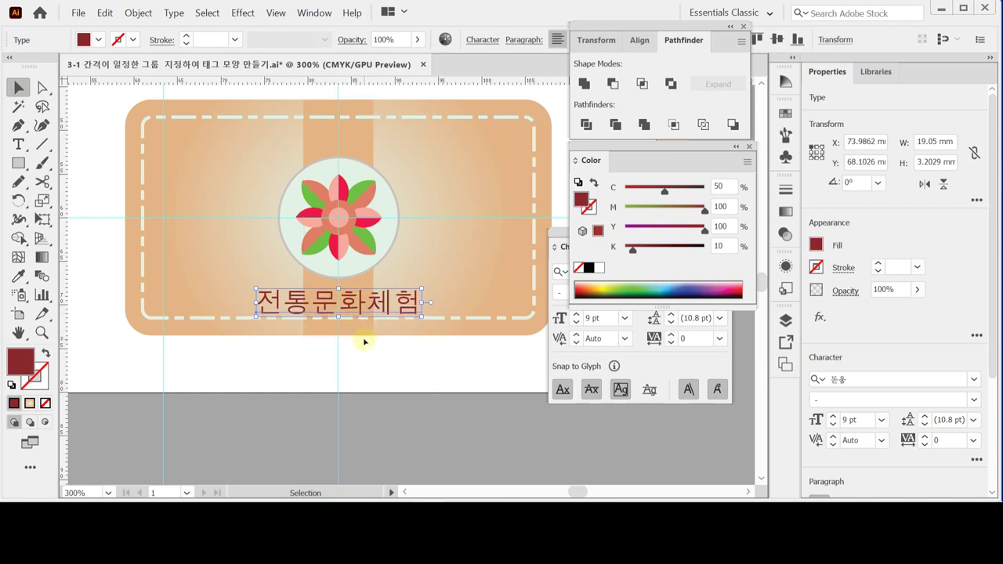
Step: Nudge the "전통문화체험" text slightly upward on the tag and save the document
key("Up")
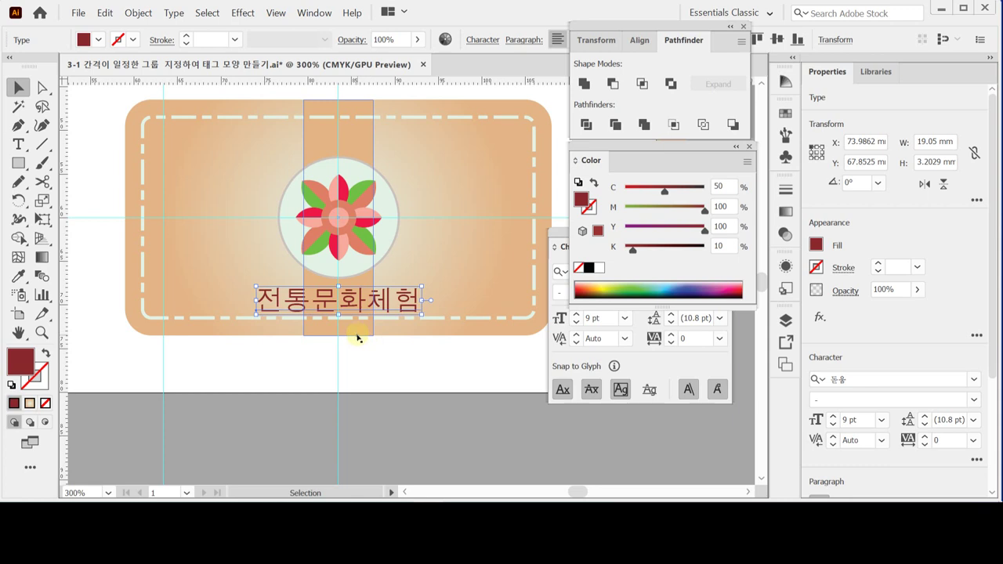
key("a")
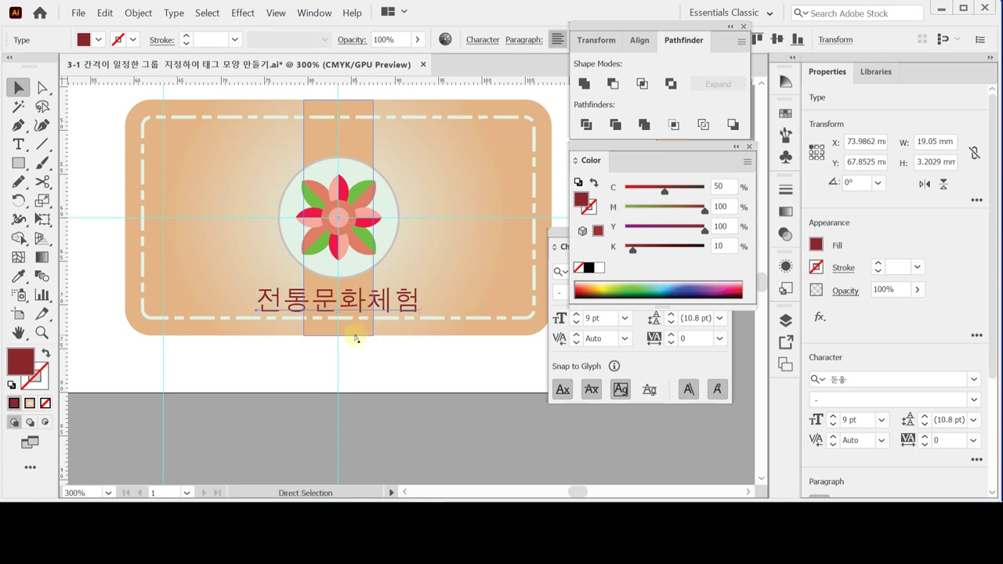
key("v")
key("ctrl+s")
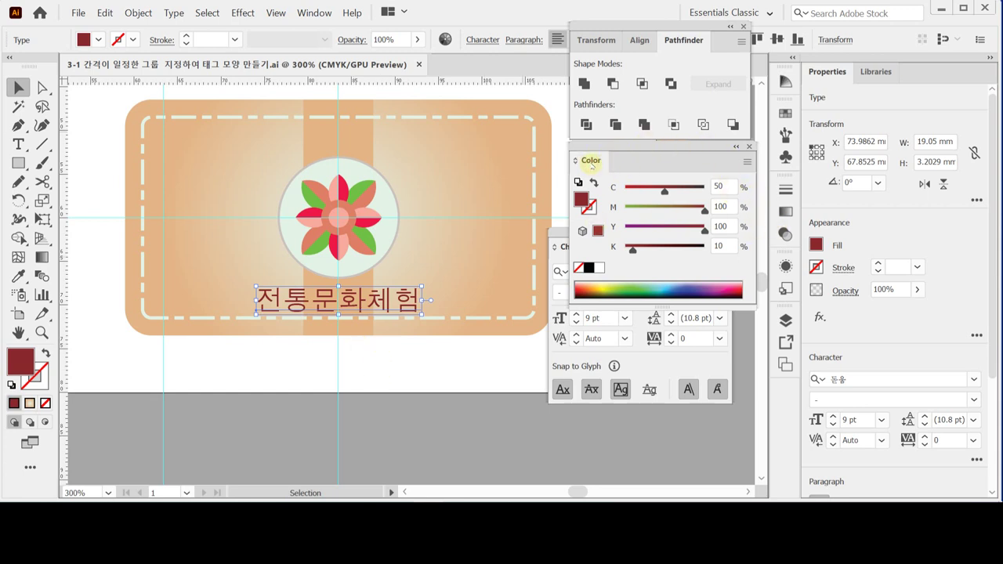
left_click_drag(565, 234, 578, 319)
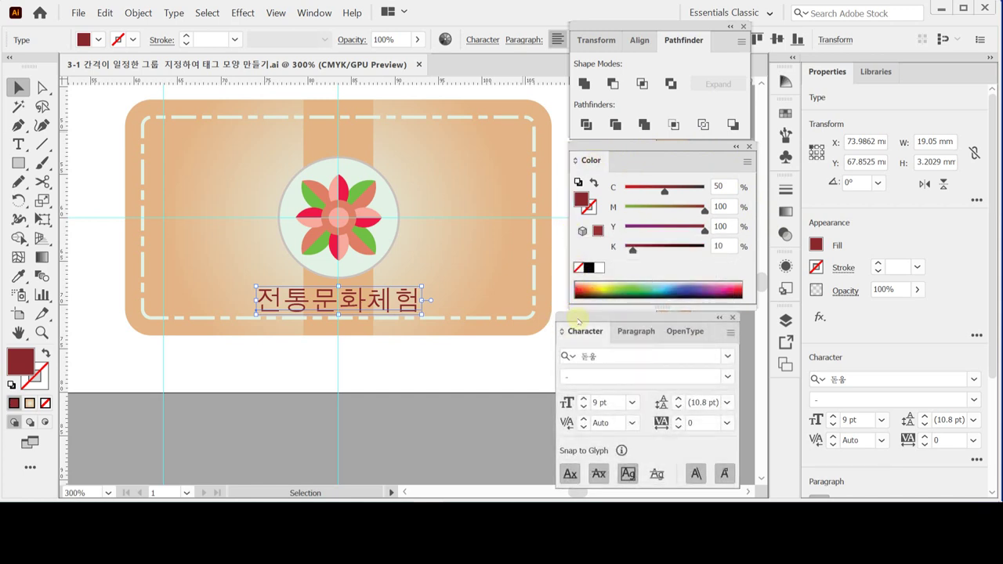
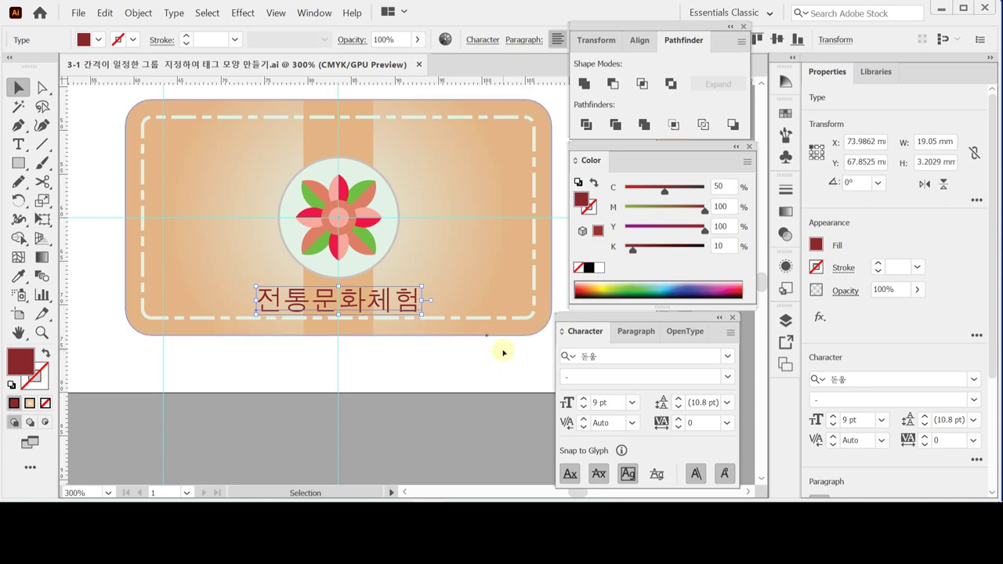
Step: Draw a 23 × 15 mm rectangle in the empty area to the left of the tag and shift it slightly to the right
left_click(443, 382)
left_click_drag(318, 320, 418, 300)
left_click_drag(248, 245, 340, 251)
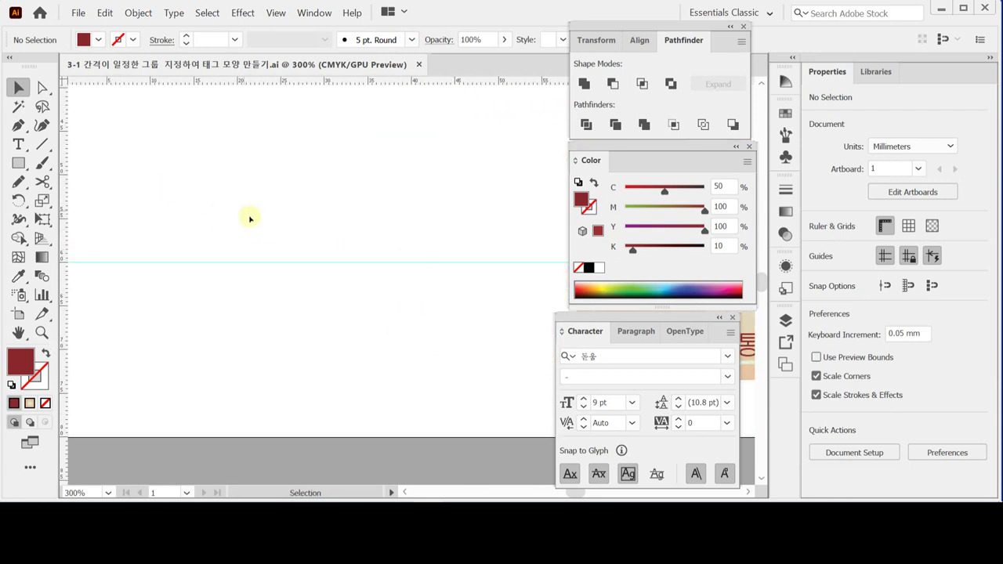
left_click_drag(18, 162, 96, 162)
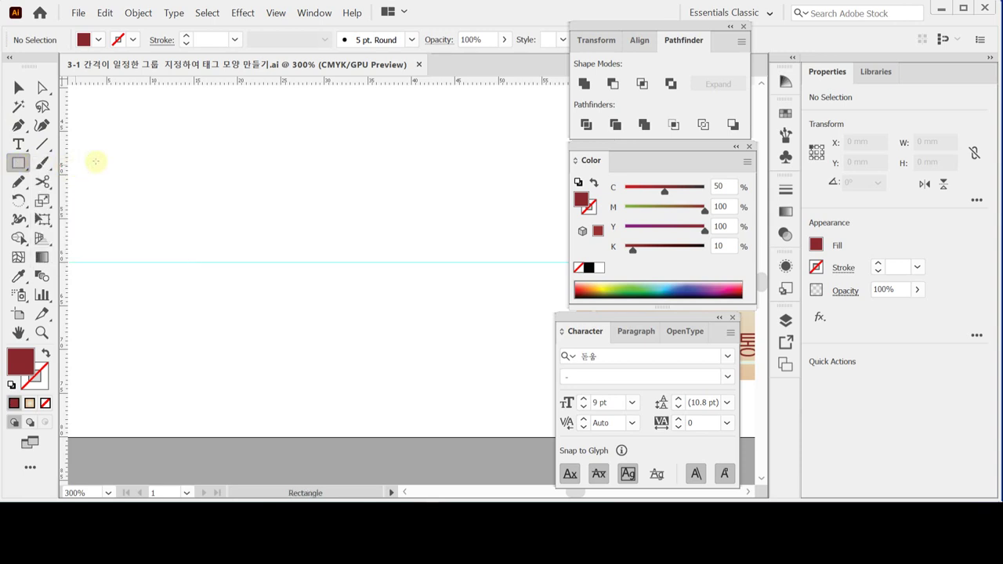
left_click(147, 187)
type("23")
key("Tab")
type("15")
key("Return")
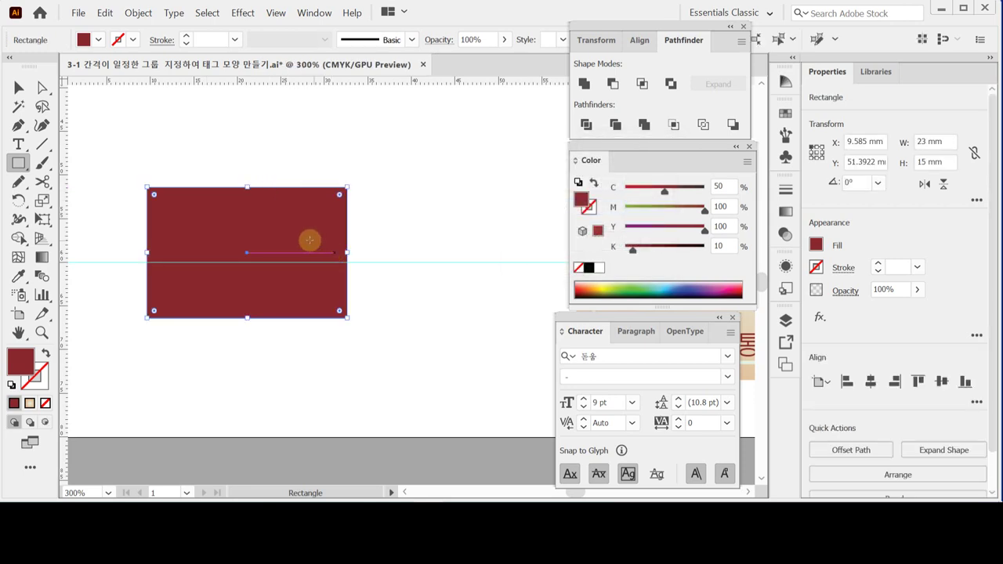
left_click_drag(306, 278, 318, 228)
Step: Fill the new rectangle with C10 M0 Y50 K0 and reposition it slightly closer to the gradient tag
key("ctrl+minus")
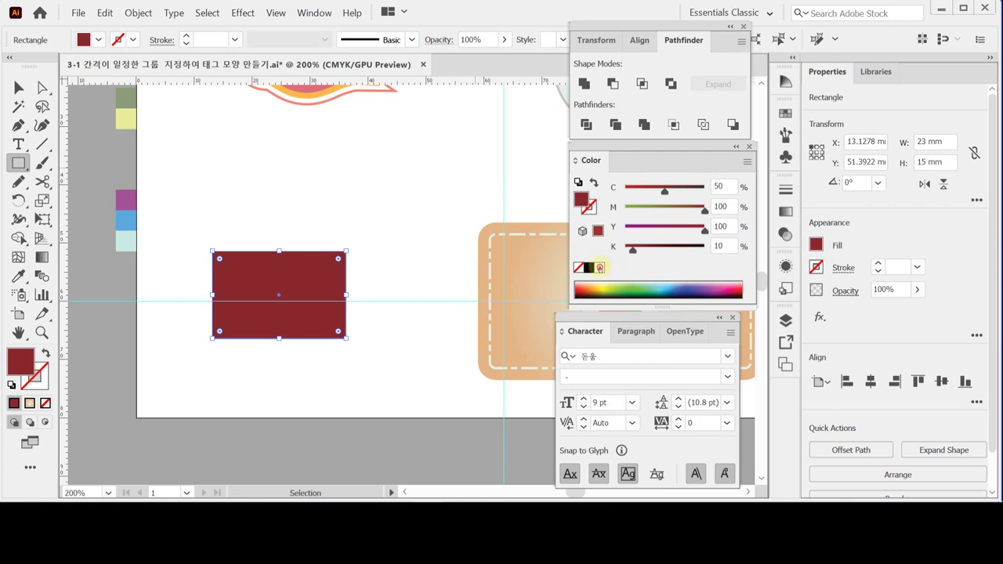
left_click(600, 267)
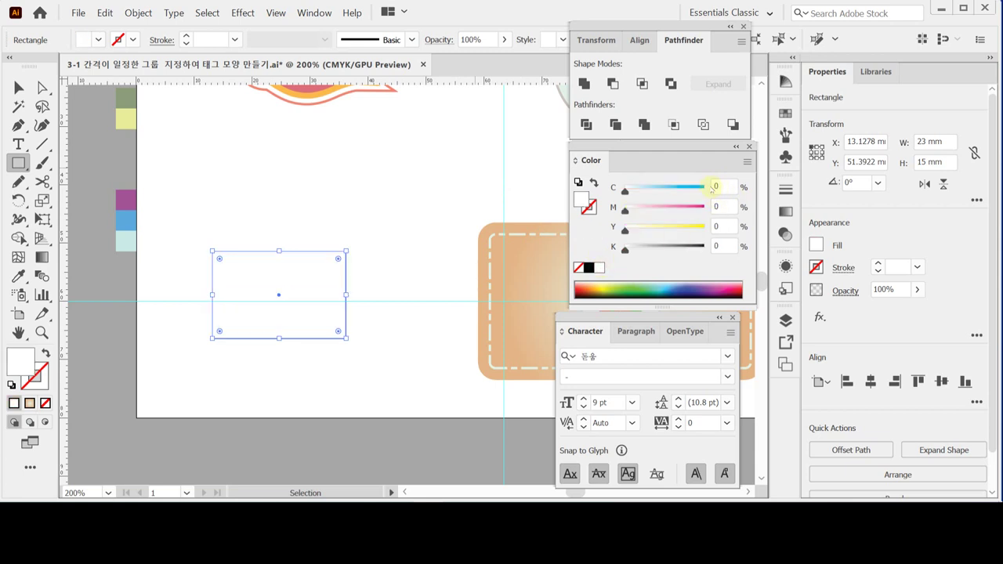
left_click(714, 186)
type("1")
key("Return")
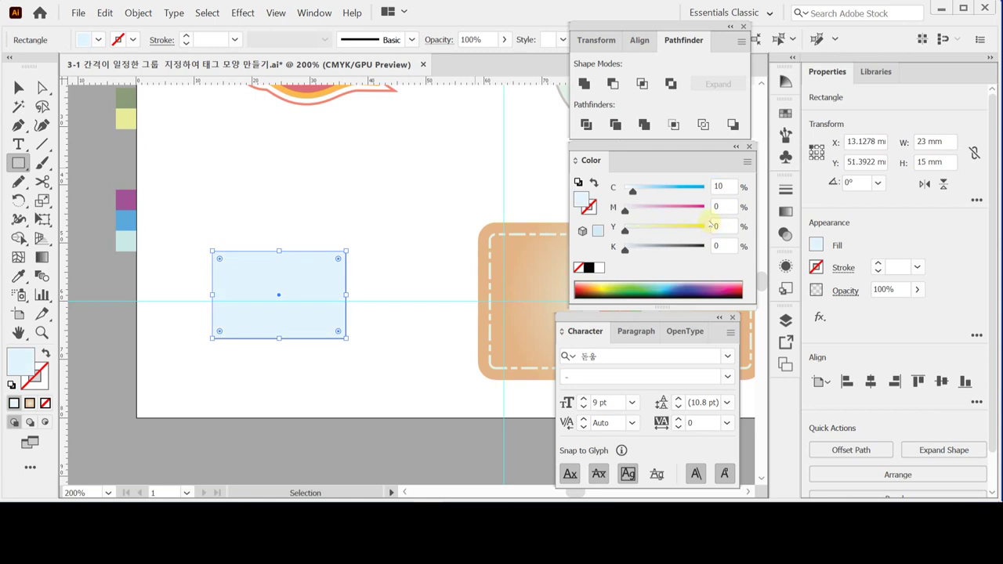
left_click(715, 227)
type("50")
key("Return")
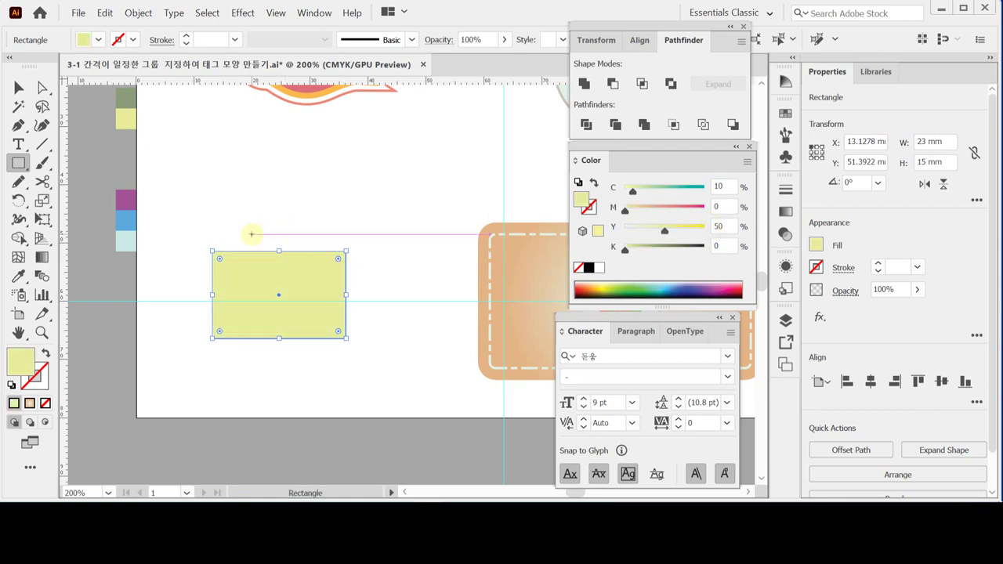
left_click_drag(305, 285, 337, 284)
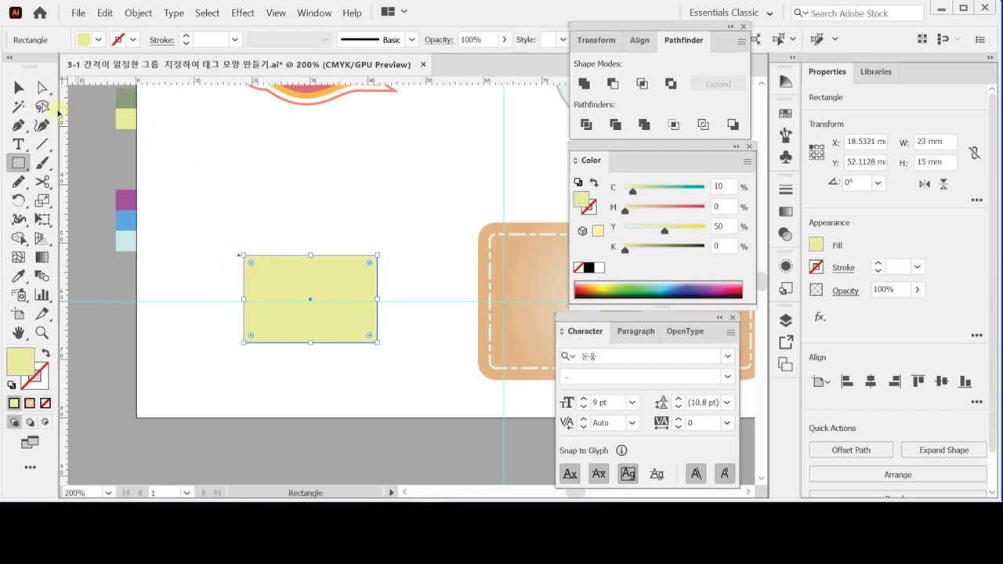
Step: Add an anchor point midway along the rectangle's left edge and pull it horizontally outward about 8 mm to form a point
left_click(18, 125)
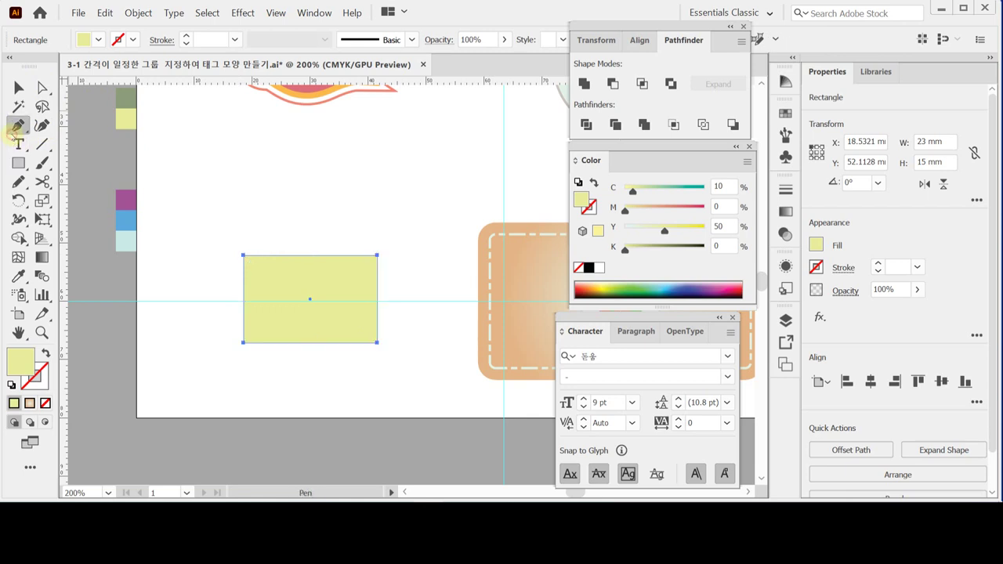
left_click(56, 144)
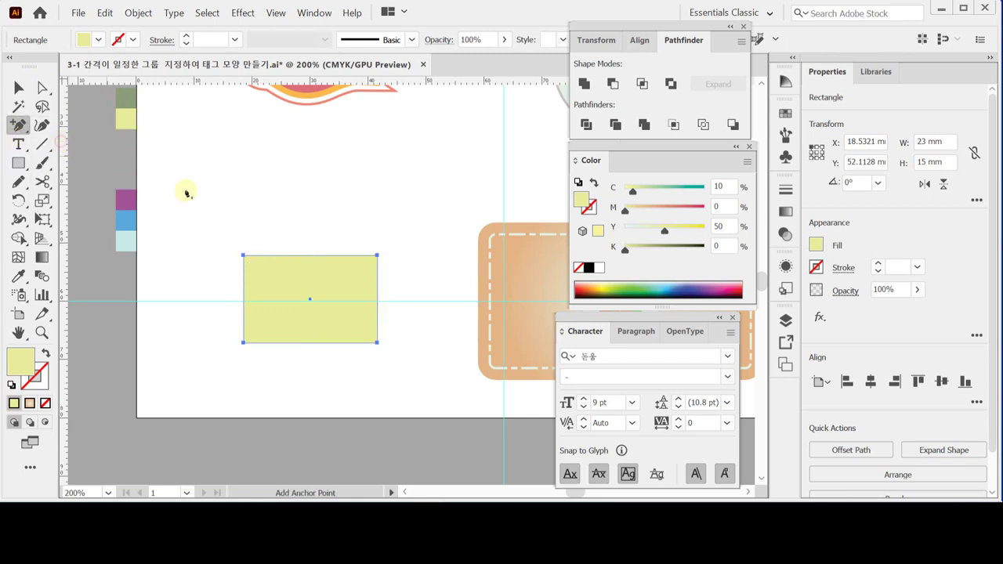
left_click(243, 301)
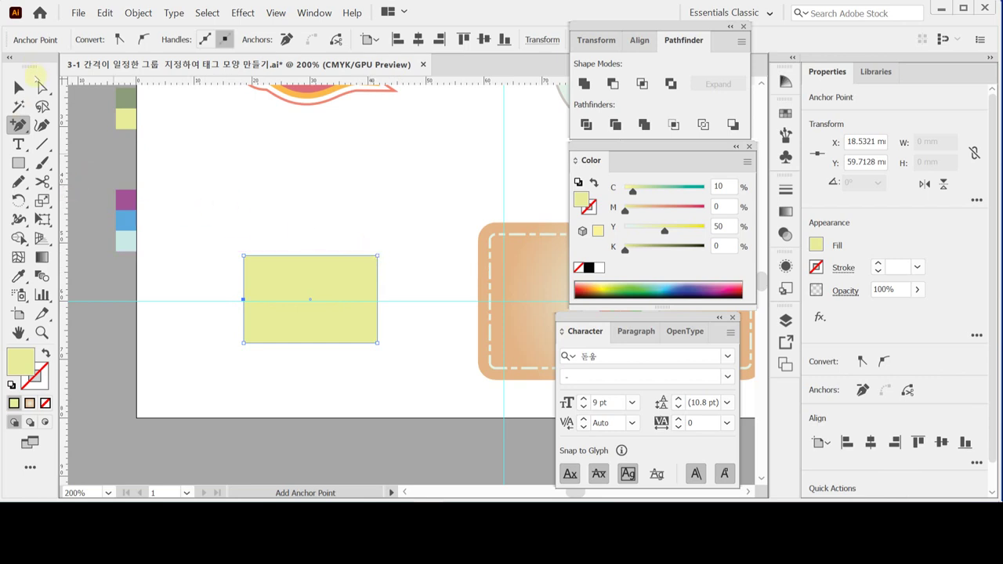
left_click(39, 87)
left_click_drag(244, 300, 196, 300)
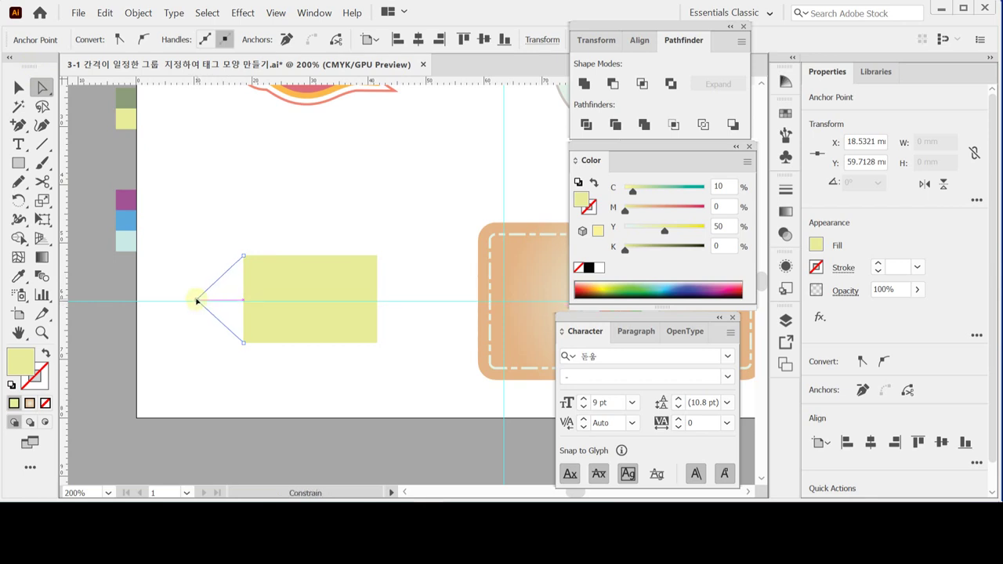
left_click_drag(196, 300, 196, 300)
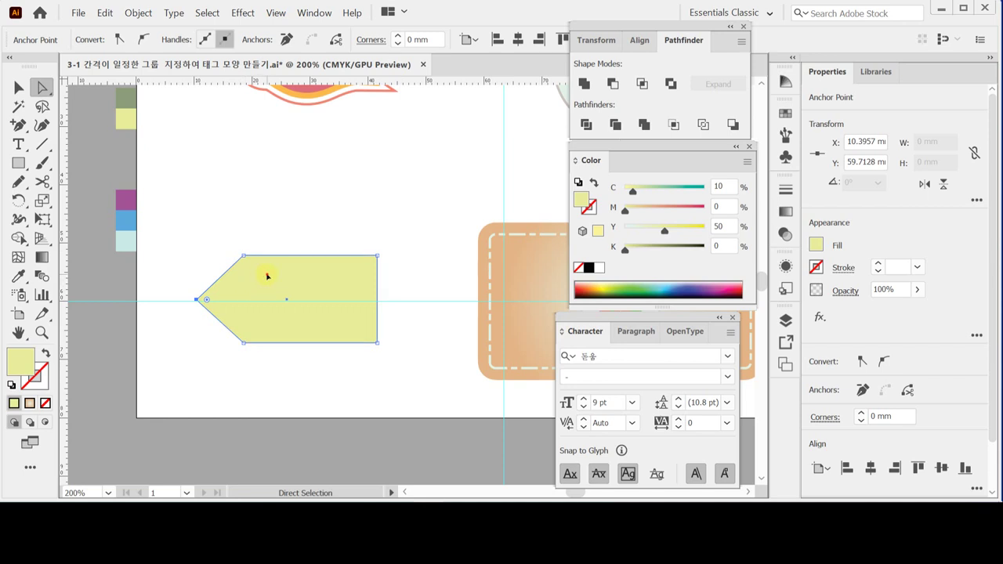
Step: Try rounding all corners of the pointed shape with its live corner widgets, and undo the rounding
left_click(266, 275)
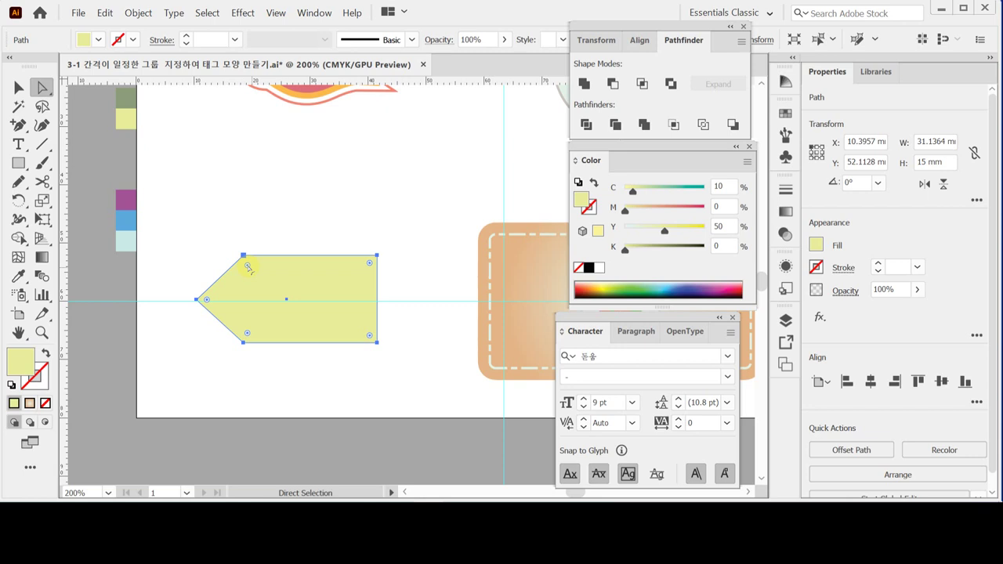
left_click_drag(247, 267, 250, 270)
left_click_drag(249, 270, 249, 270)
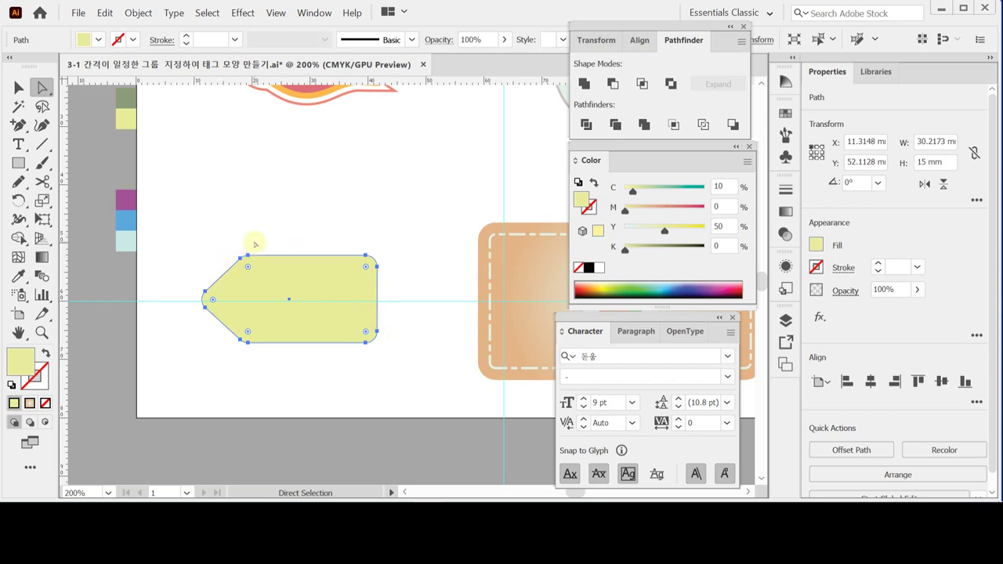
key("ctrl+z")
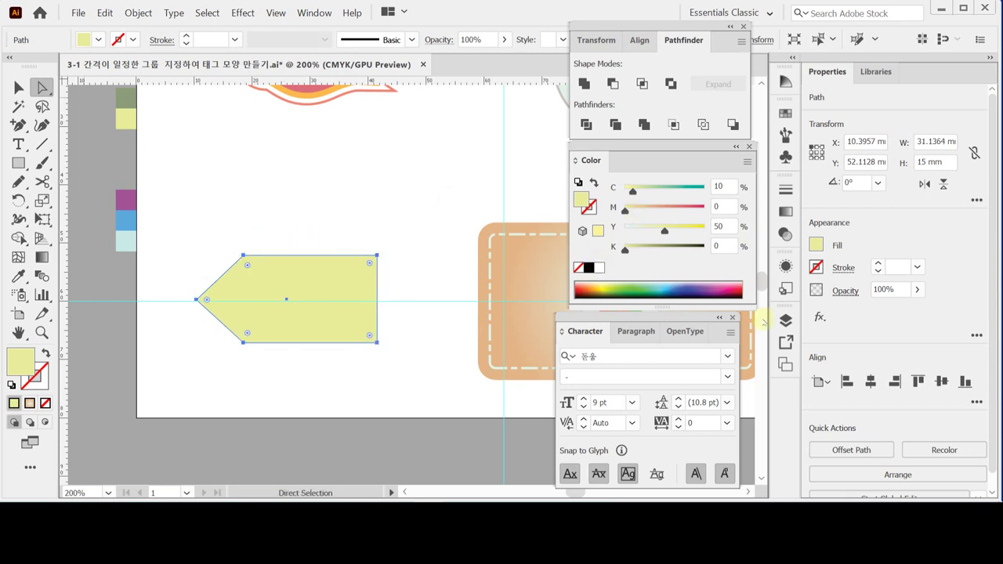
Step: Apply a Round Corners effect with a 2 mm radius to the pointed shape and deselect it
left_click(819, 317)
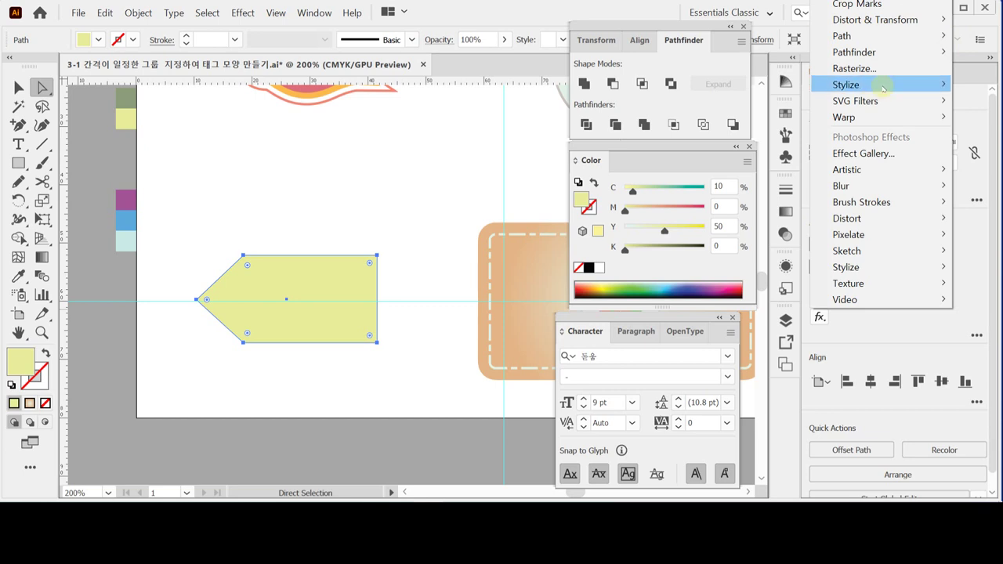
mouse_move(882, 87)
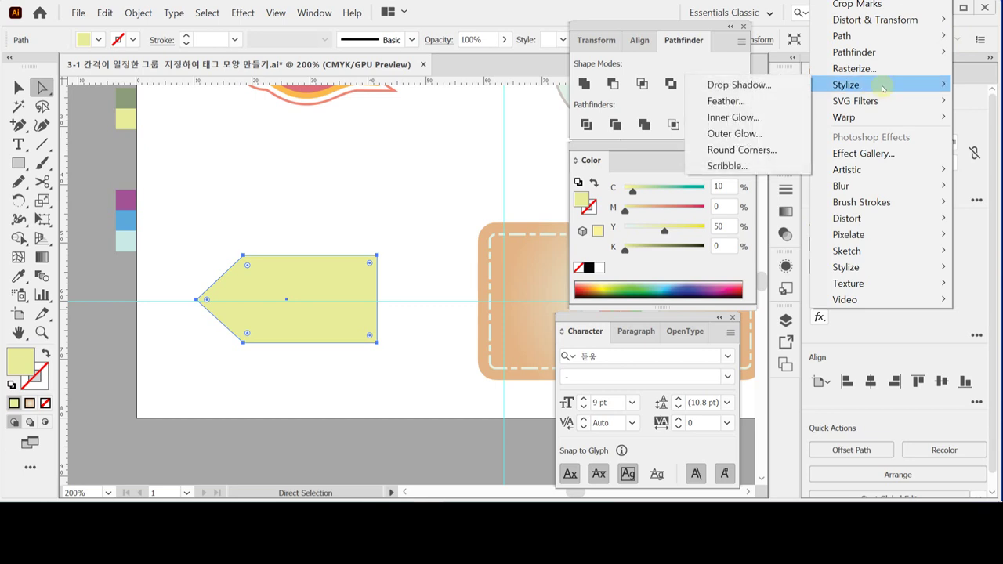
left_click(744, 150)
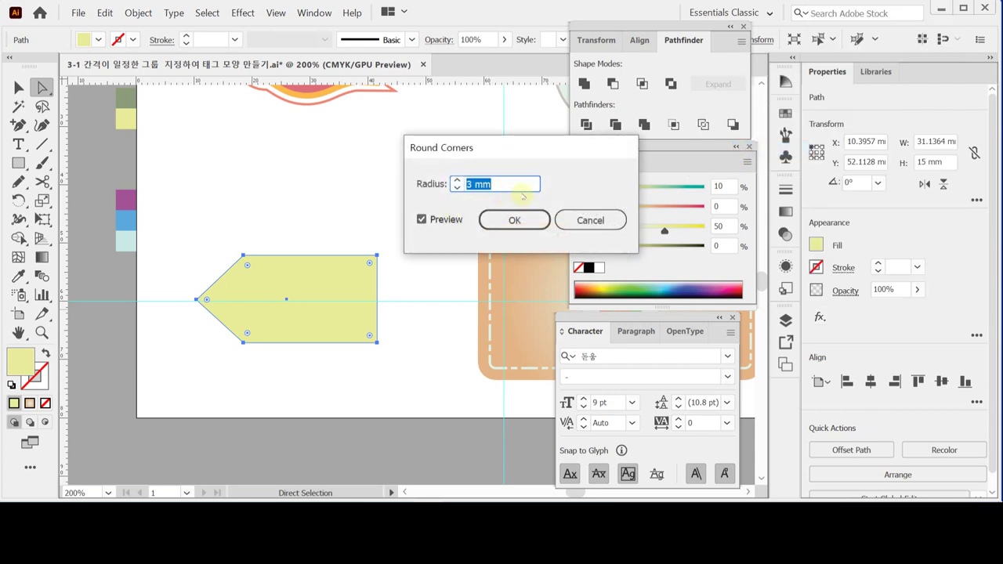
double_click(456, 188)
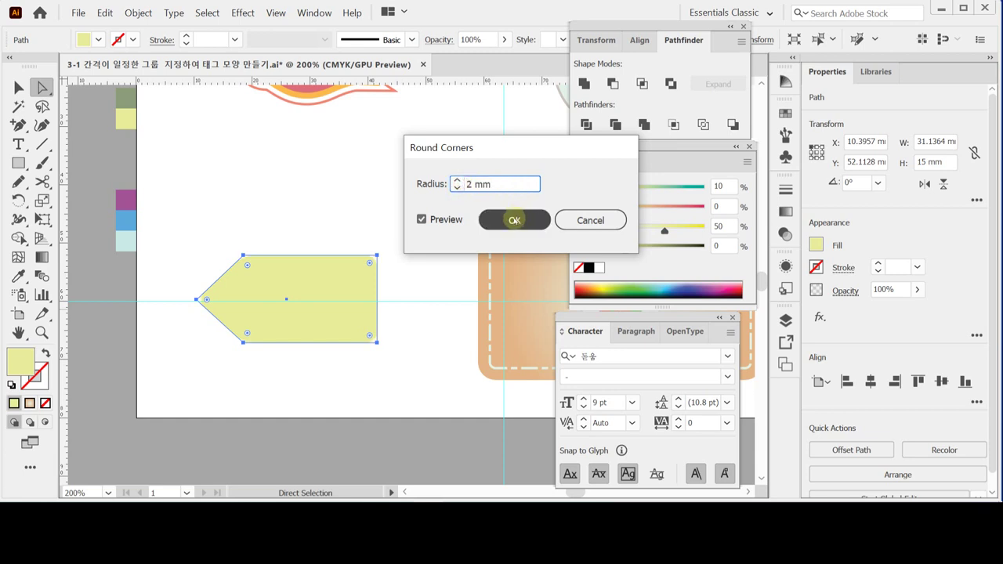
left_click(514, 220)
left_click(416, 295)
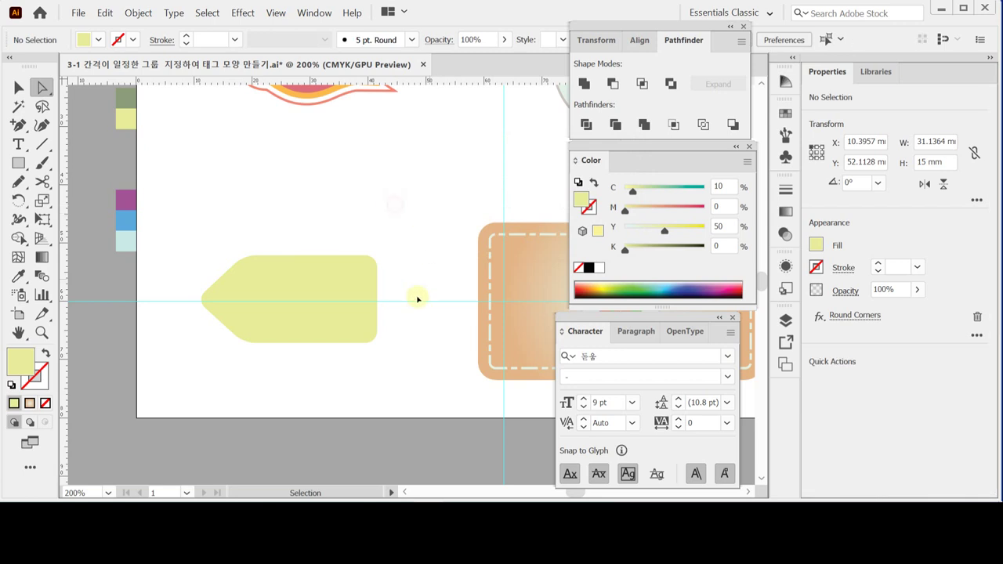
Step: Examine the pointed shape's underlying path in outline view and return to preview with the shape selected
left_click(364, 306, "ctrl")
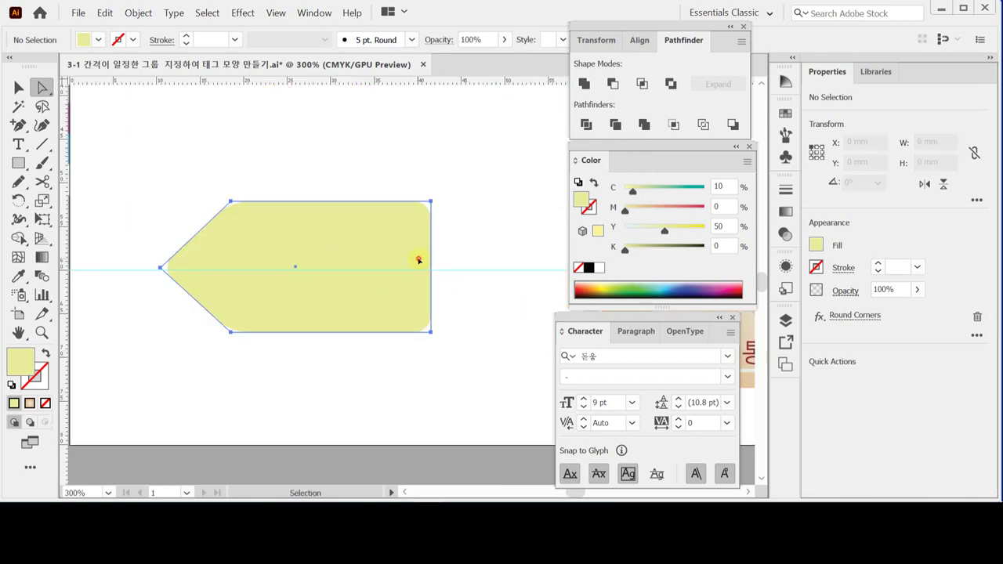
left_click(419, 260)
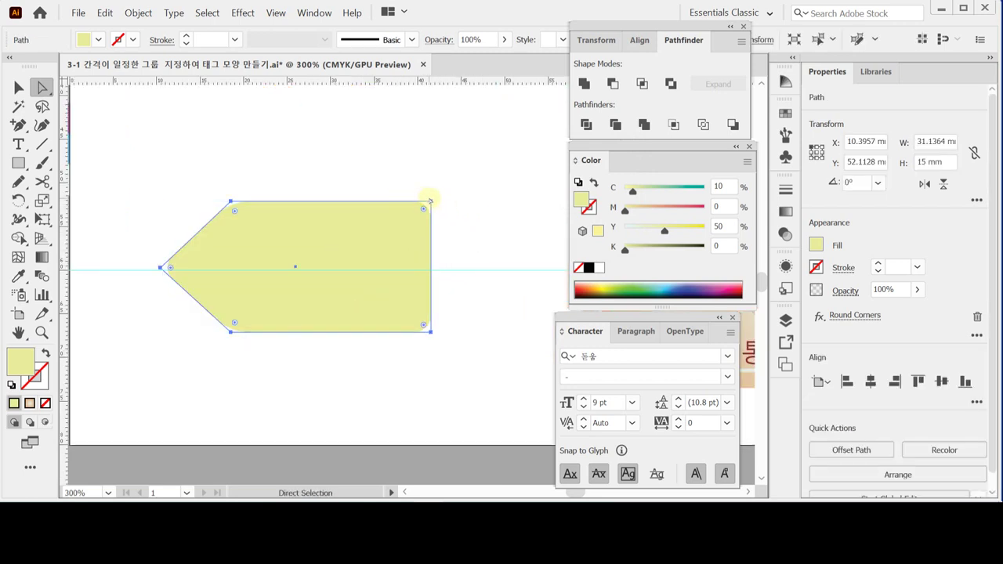
key("ctrl+y")
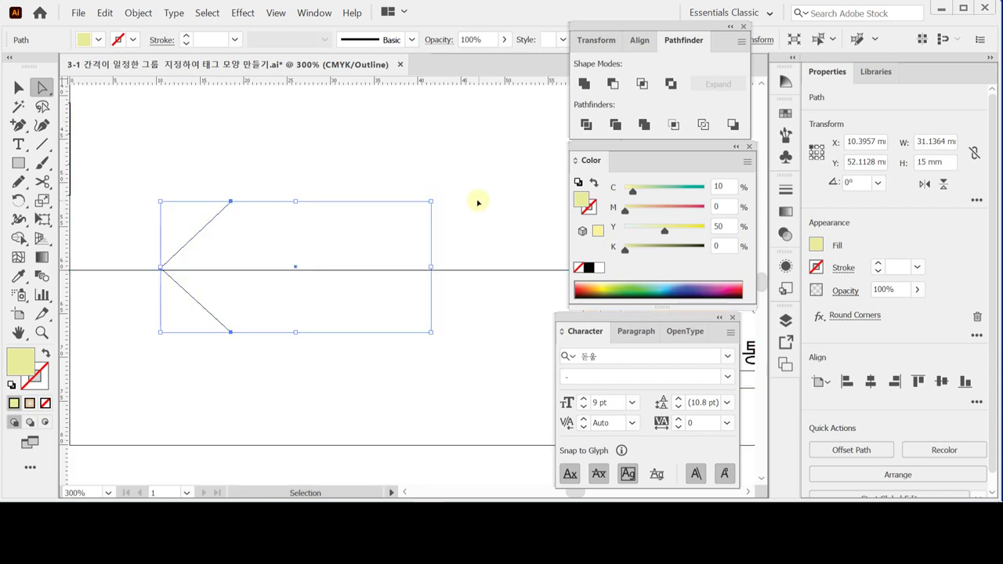
left_click(485, 208)
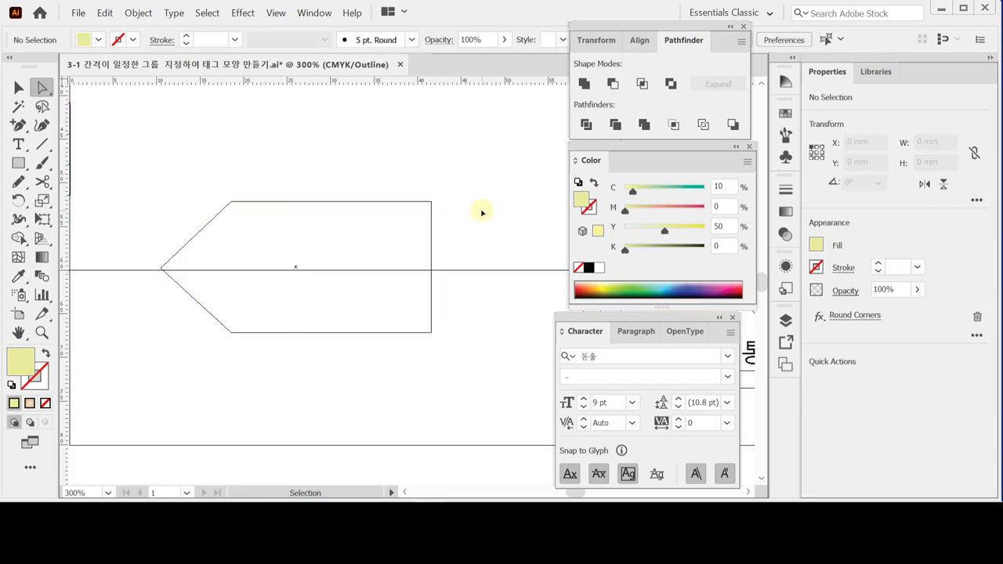
left_click(423, 204)
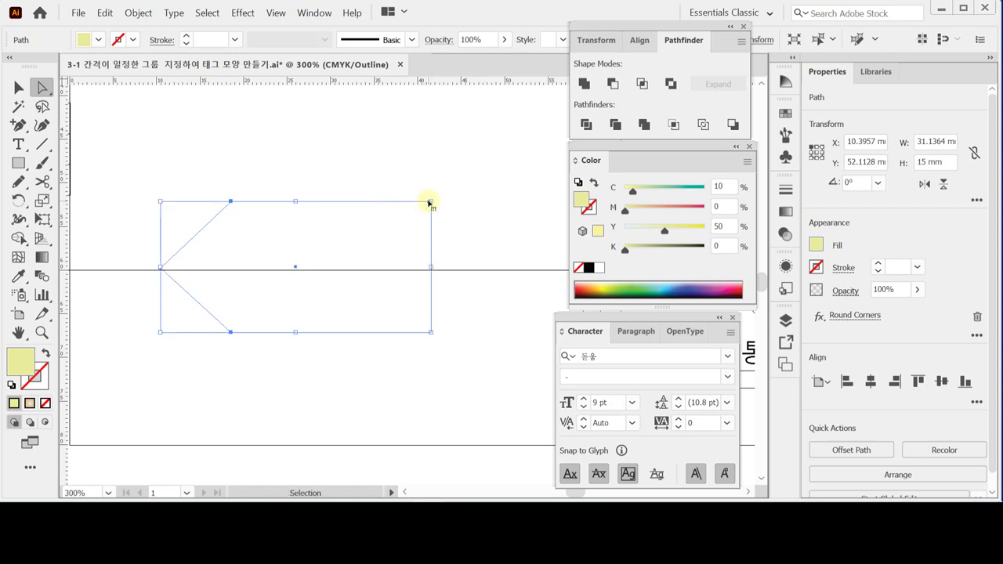
key("ctrl+y")
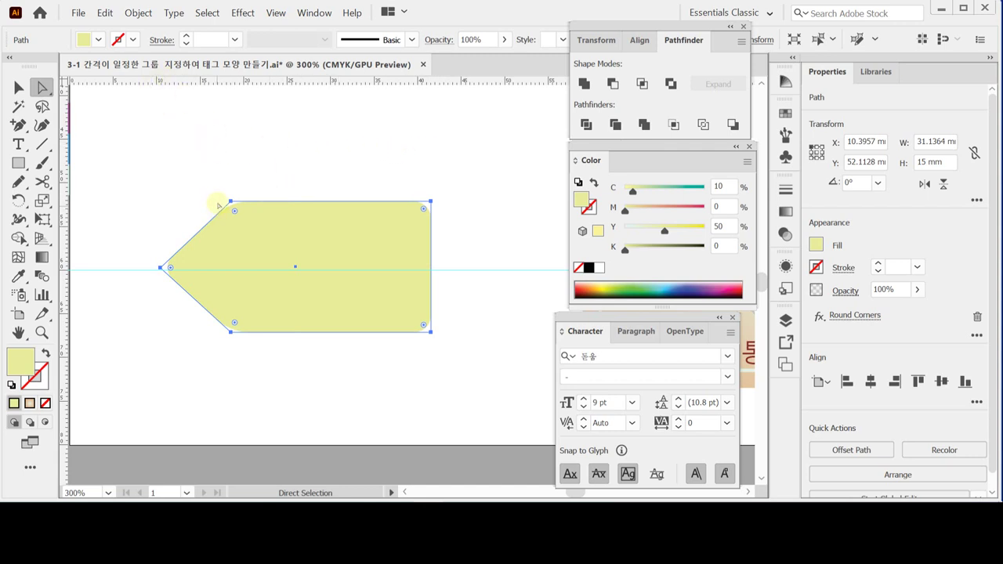
Step: Expand the pointed shape's appearance so that the rounded corners become part of its path
left_click(138, 13)
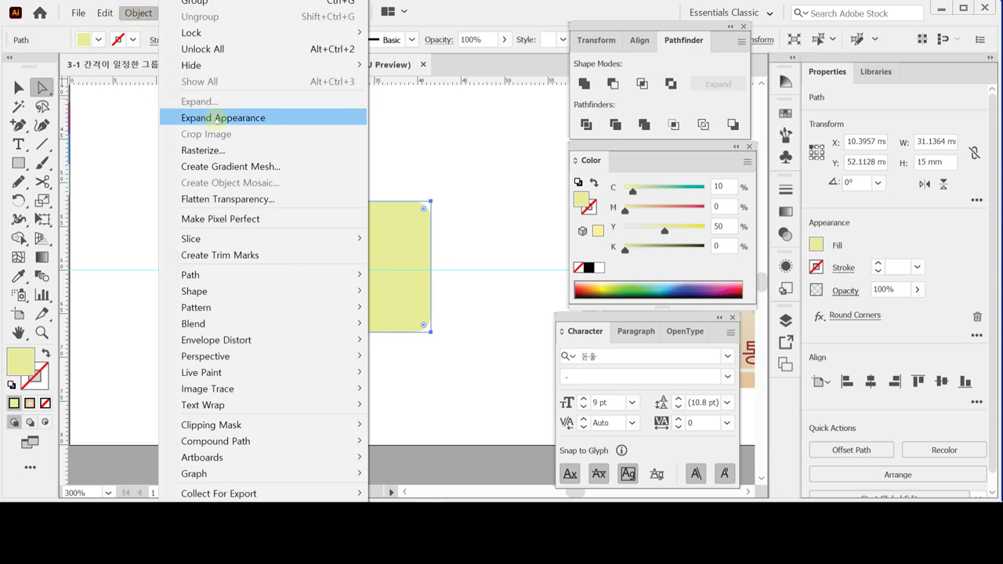
left_click(217, 117)
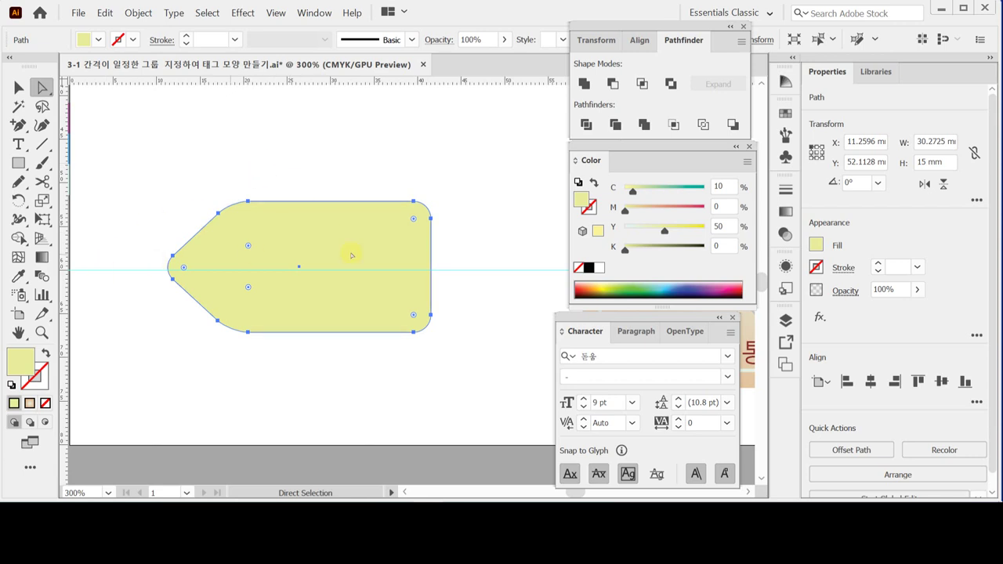
left_click(731, 317)
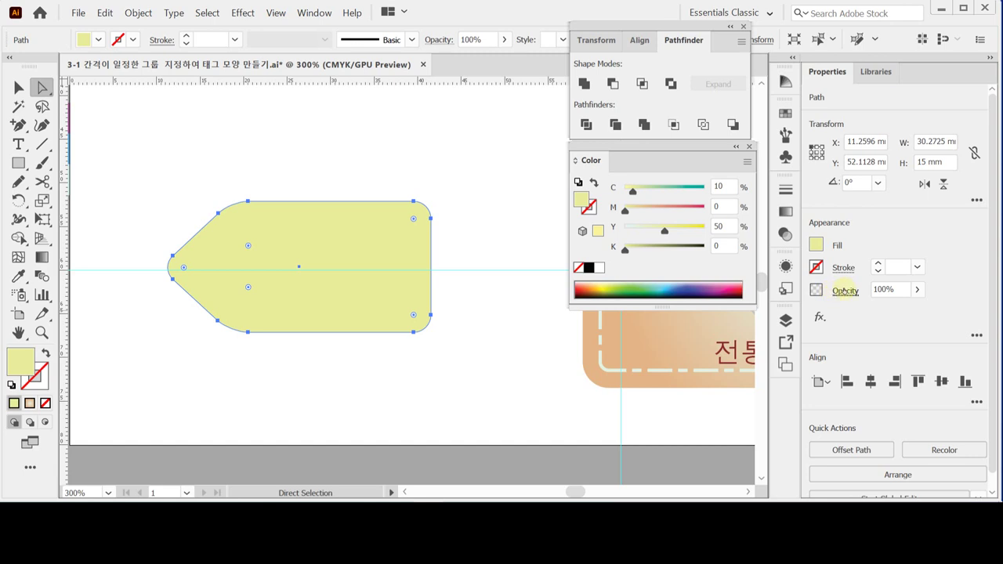
Step: Set the pointed yellow-green shape's opacity to 60% and deselect it
left_click(883, 289)
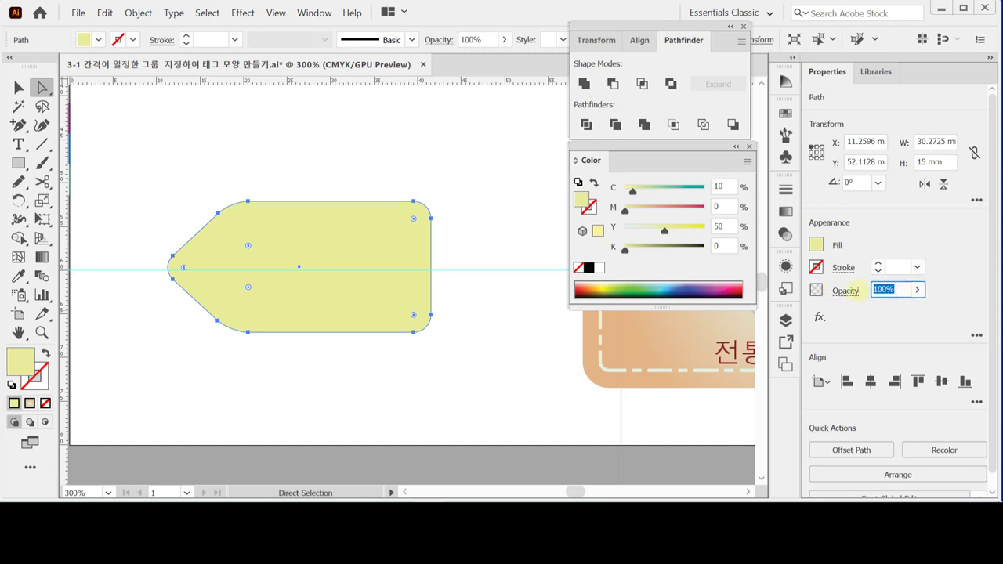
type("60")
key("Return")
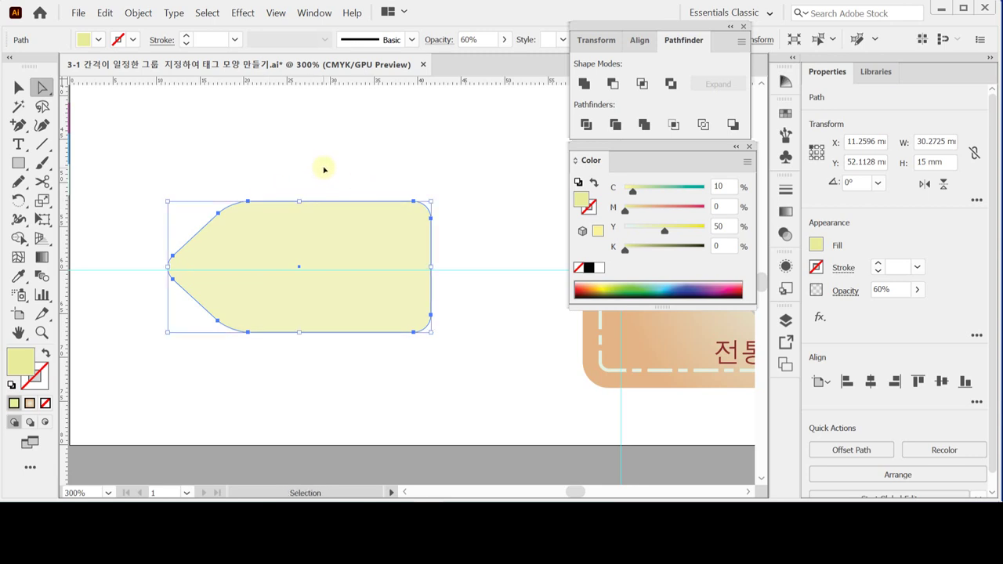
left_click(339, 196)
Step: Duplicate the layered red cloud into the empty area between the original cloud and the pointed tag
key("ctrl+space")
left_click(343, 209, "ctrl+alt")
left_click_drag(394, 233, 320, 269)
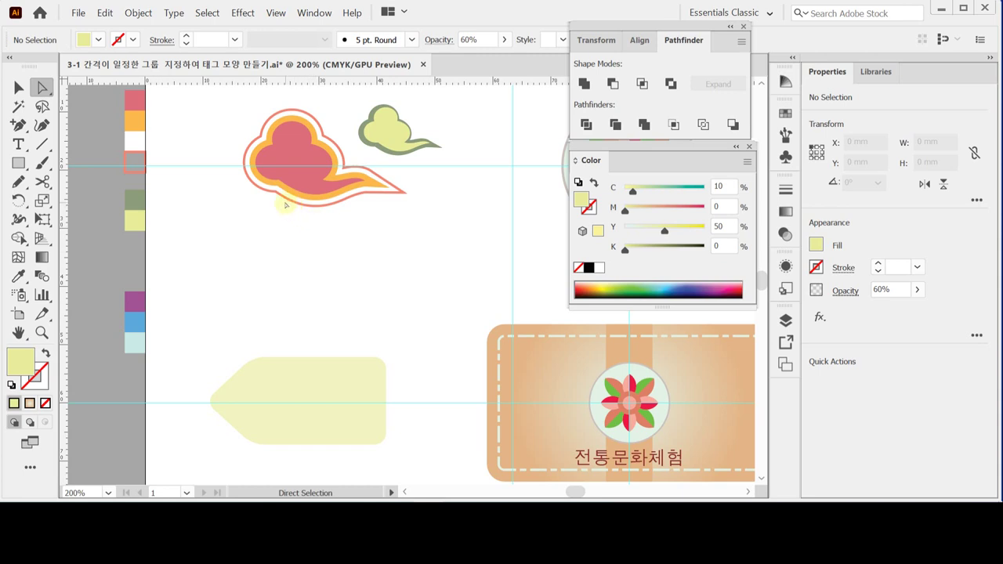
left_click(19, 87)
left_click(283, 184)
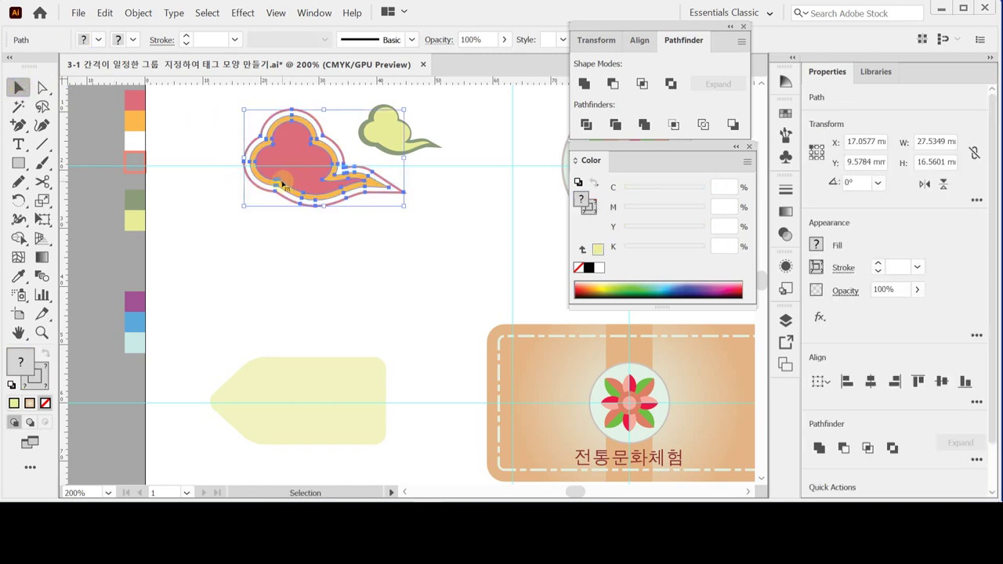
left_click(277, 185, "ctrl")
left_click_drag(278, 184, 364, 310, "alt")
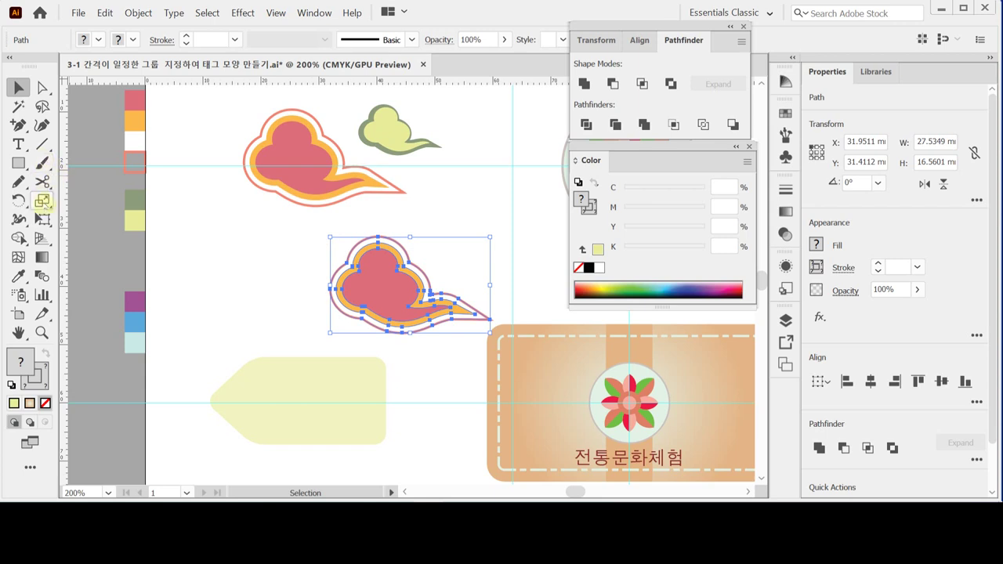
Step: Scale the copied red cloud uniformly to 30%, with corners, strokes and effects scaled too
double_click(43, 201)
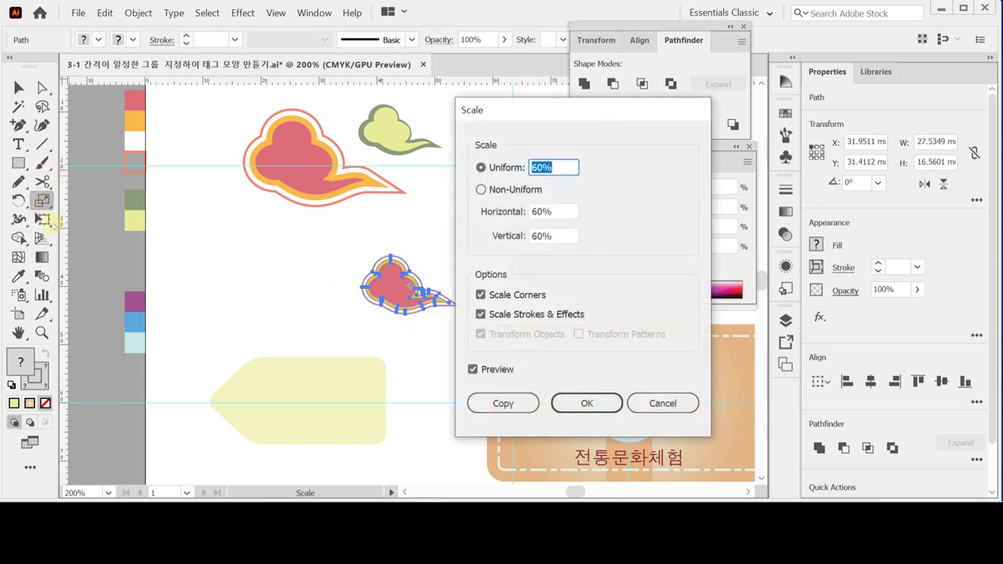
type("30")
key("Tab")
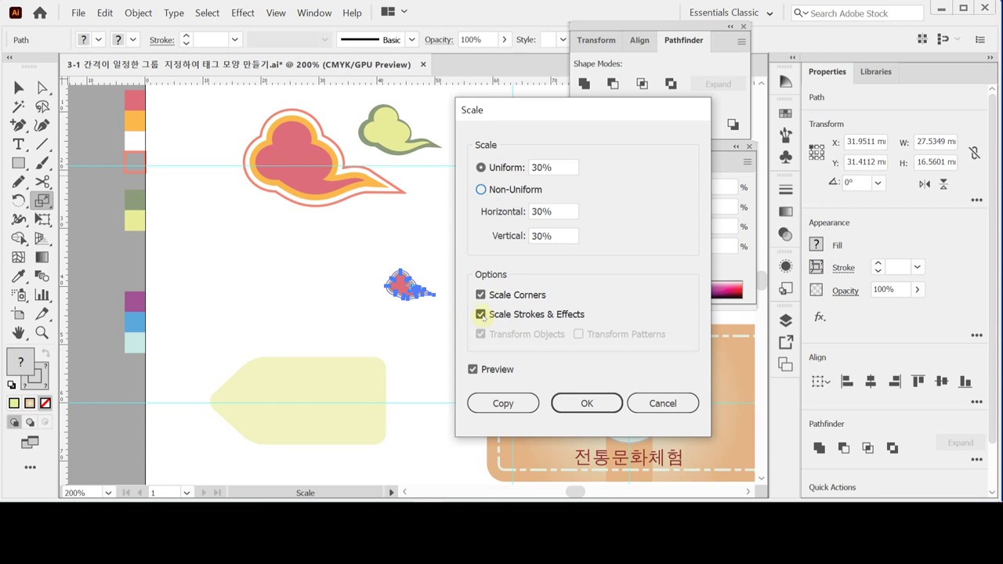
left_click(571, 402)
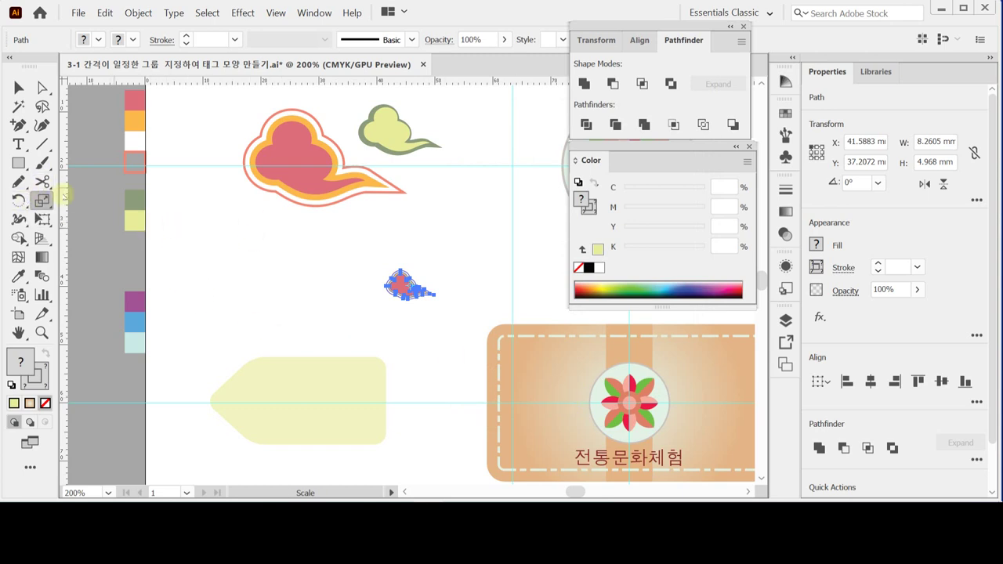
Step: Reflect the small cloud across the vertical axis and move it onto the pointed end of the yellow-green tag
left_click_drag(19, 201, 60, 220)
double_click(17, 200)
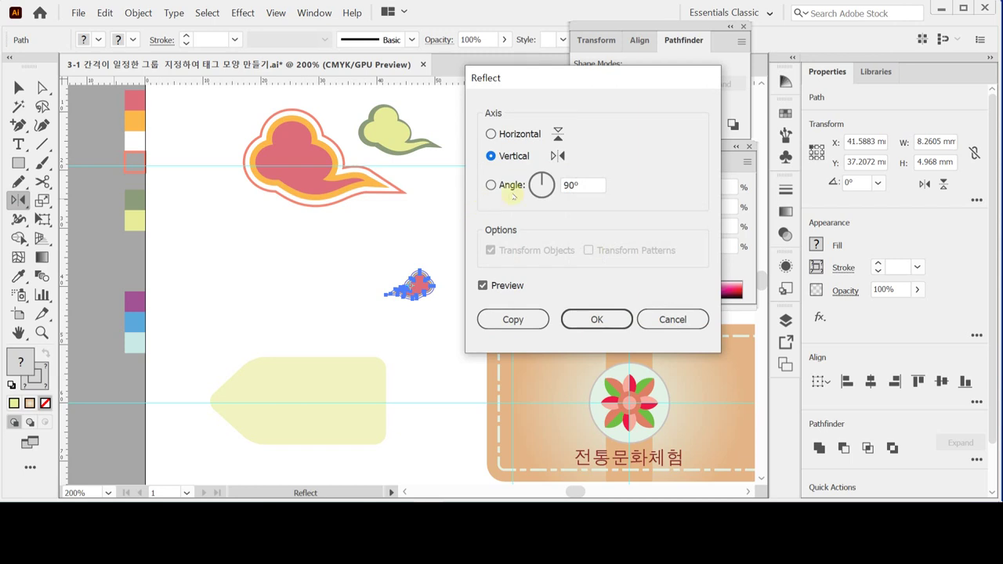
left_click(596, 319)
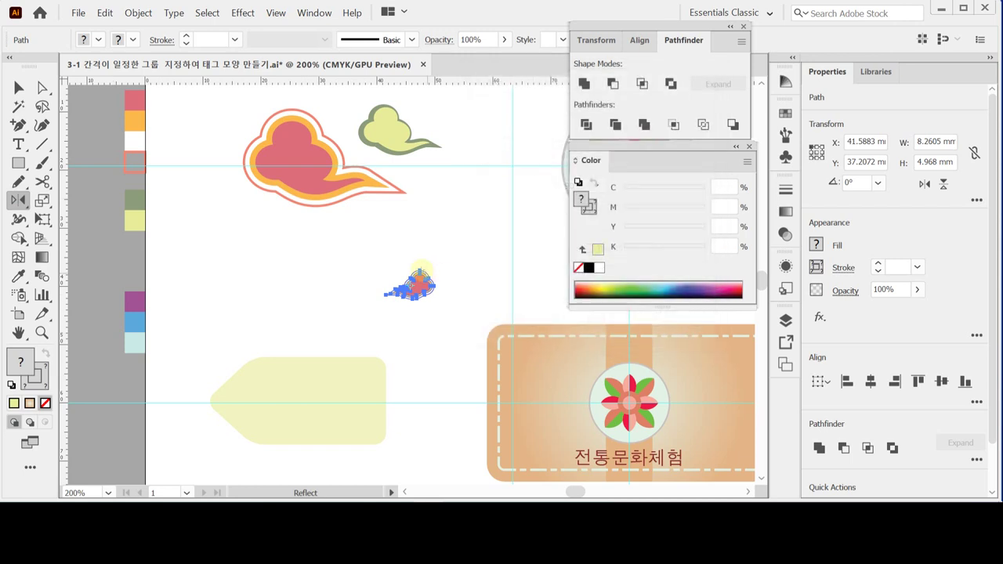
key("v")
left_click_drag(420, 288, 267, 402)
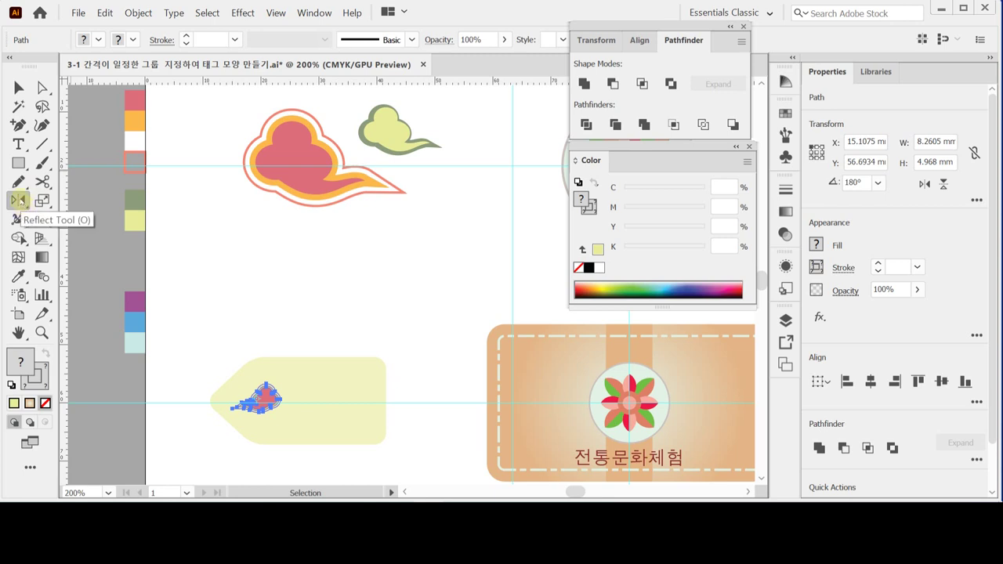
Step: Shift the small cloud horizontally about 2.2 mm away from the tag's point and save the document
left_click(22, 199)
key("ctrl+space")
left_click(309, 396)
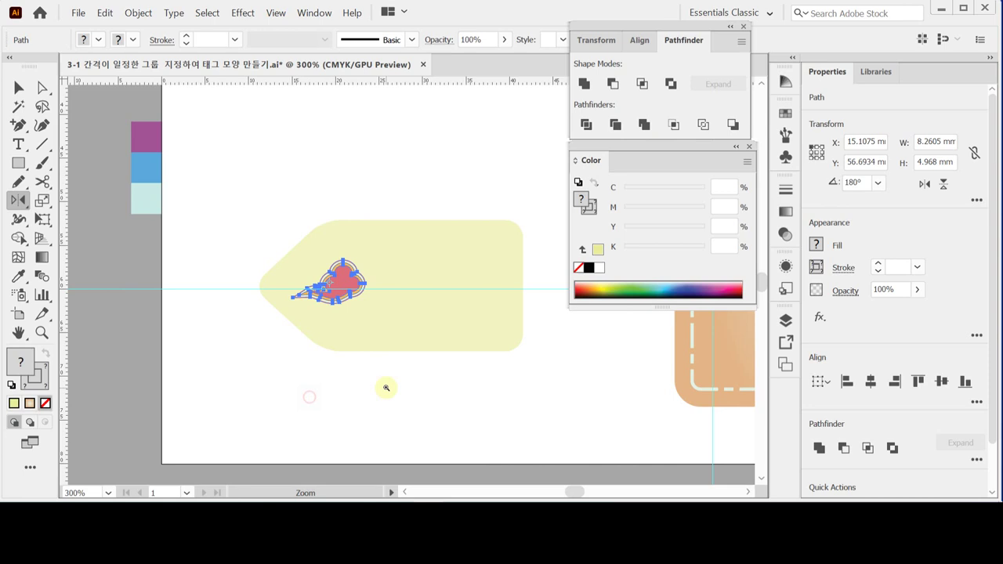
left_click_drag(386, 387, 325, 393)
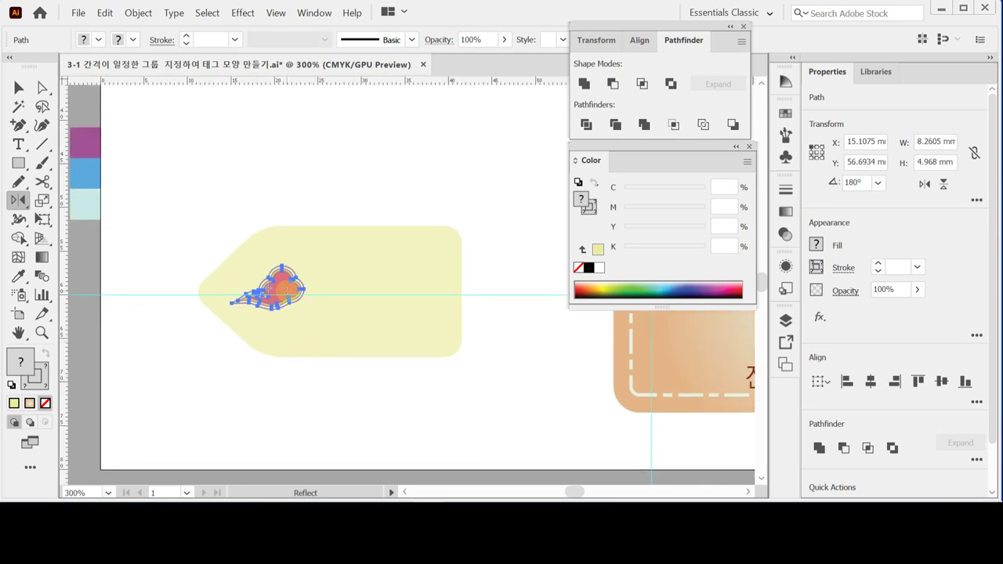
left_click_drag(292, 290, 313, 290)
key("v")
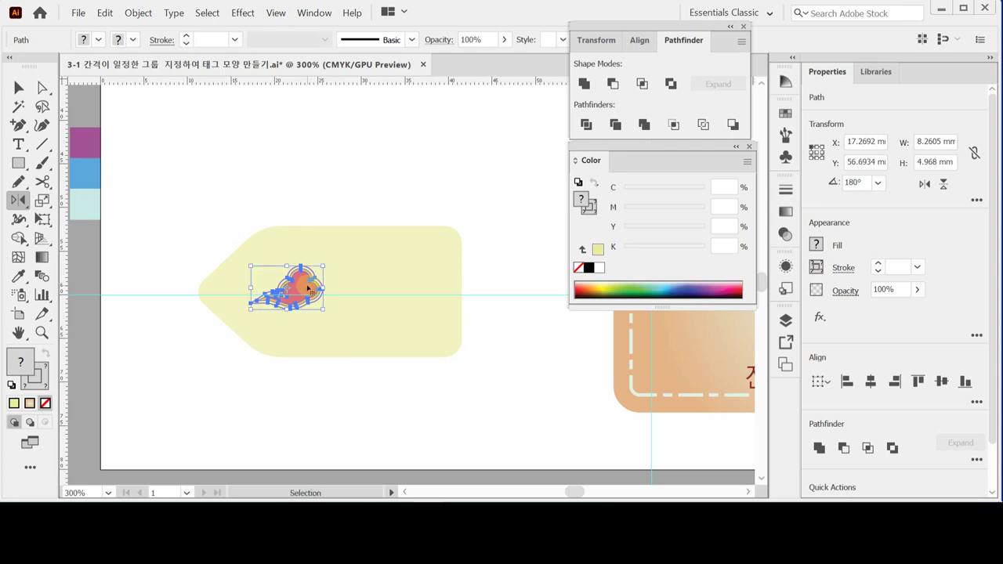
key("ctrl+s")
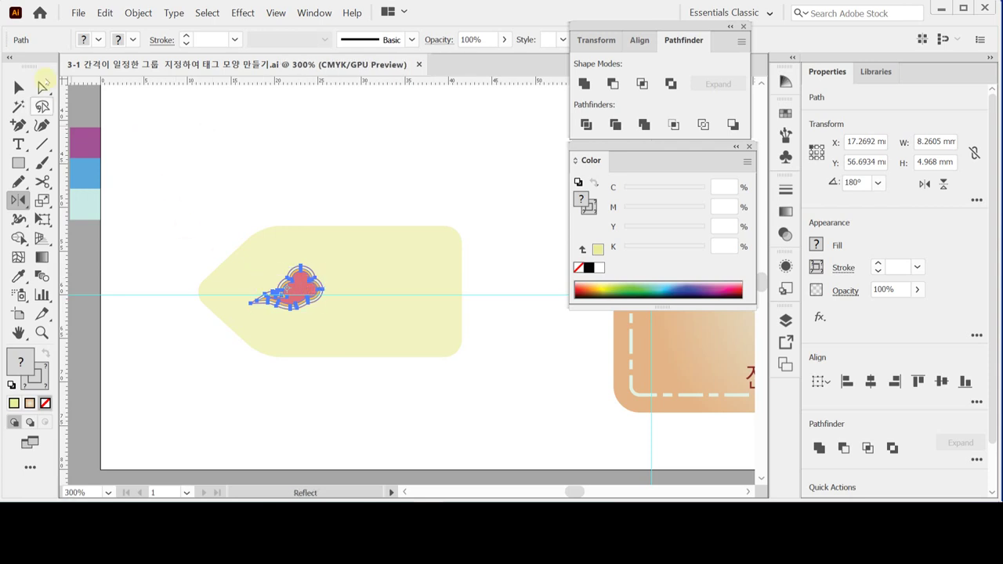
Step: Copy the small cloud horizontally at an interval of about 7.3 mm and repeat the copy to make an evenly spaced row of three
left_click(19, 87)
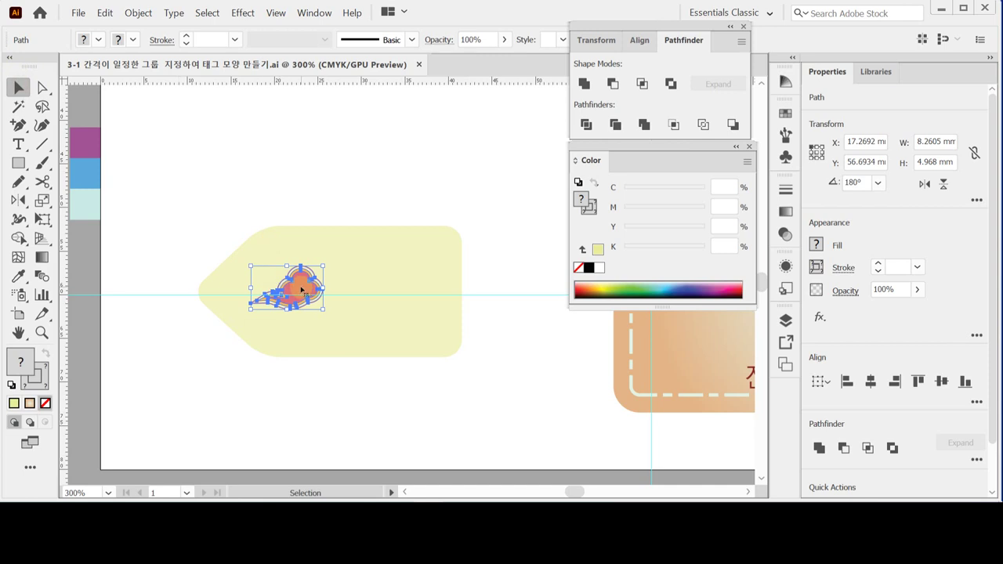
left_click_drag(302, 289, 365, 287)
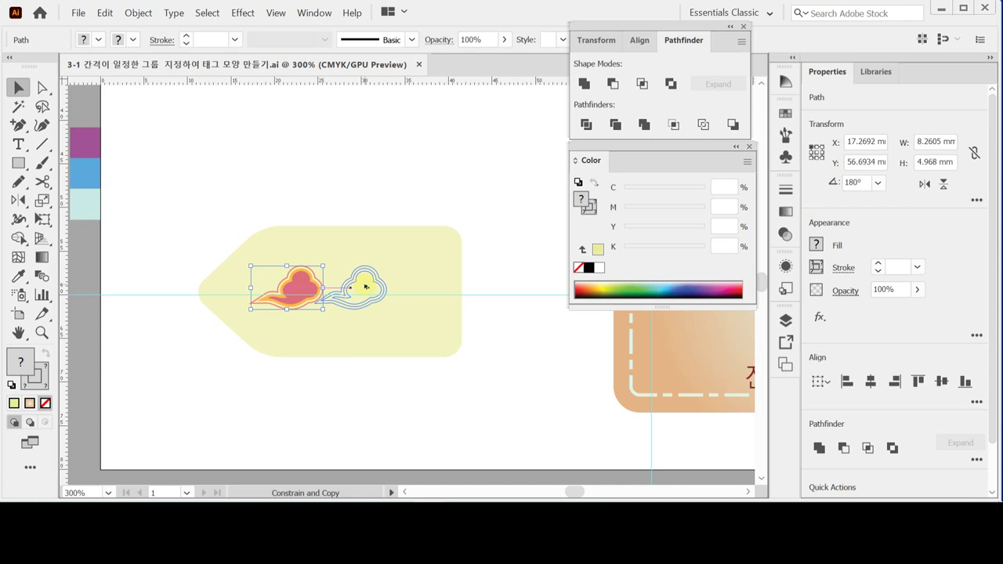
left_click_drag(365, 287, 365, 287)
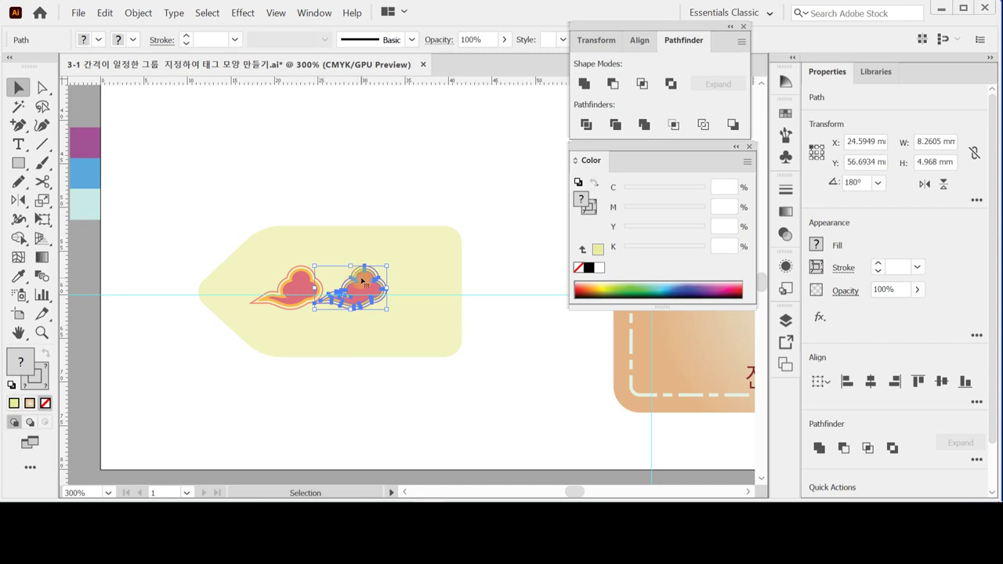
key("ctrl+d")
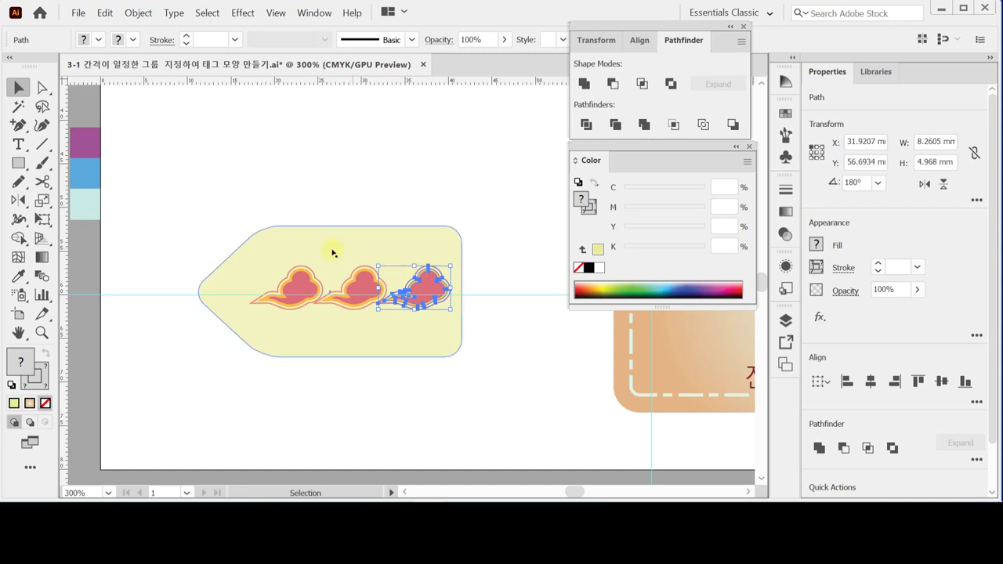
Step: Group the three small clouds without the tag shape, check that they select together, and save the document
left_click_drag(259, 199, 456, 348)
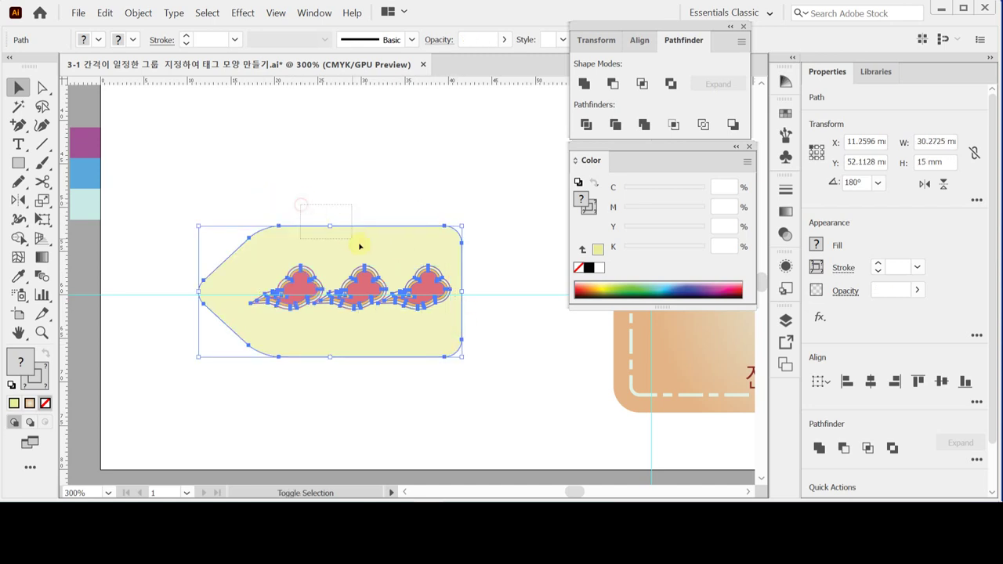
left_click(280, 224, "shift")
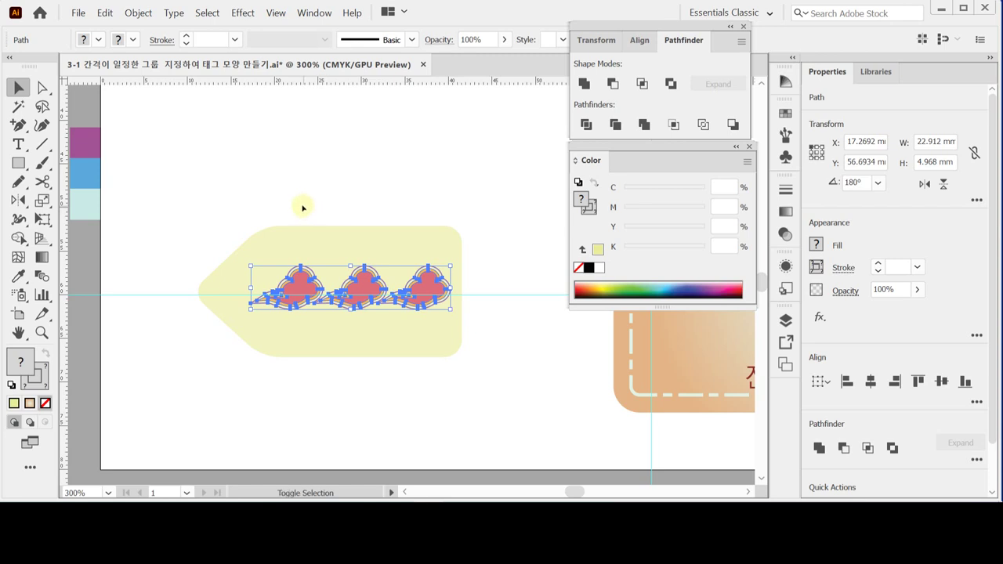
key("ctrl+g")
left_click(412, 200)
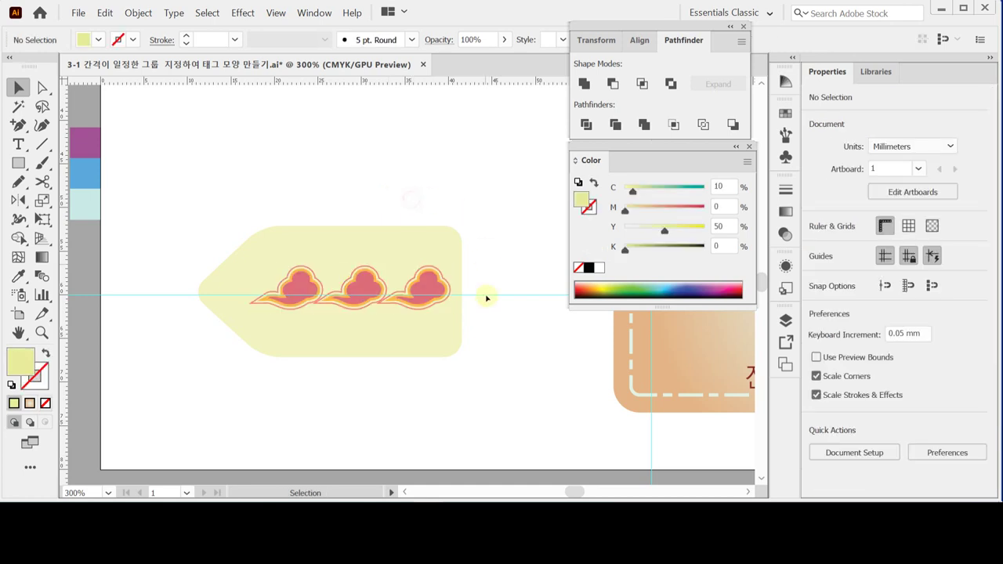
left_click(429, 285)
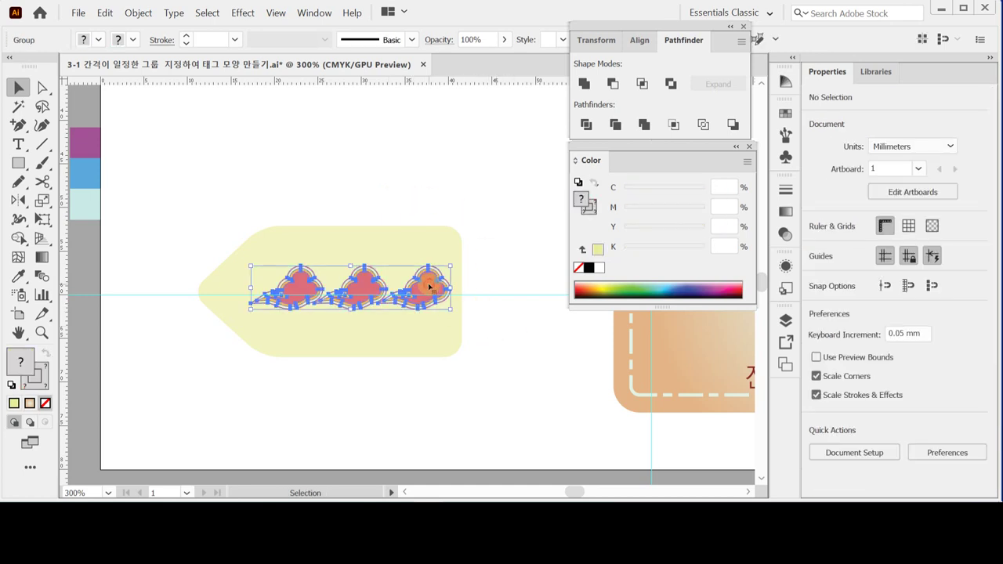
left_click(481, 275)
left_click(427, 285)
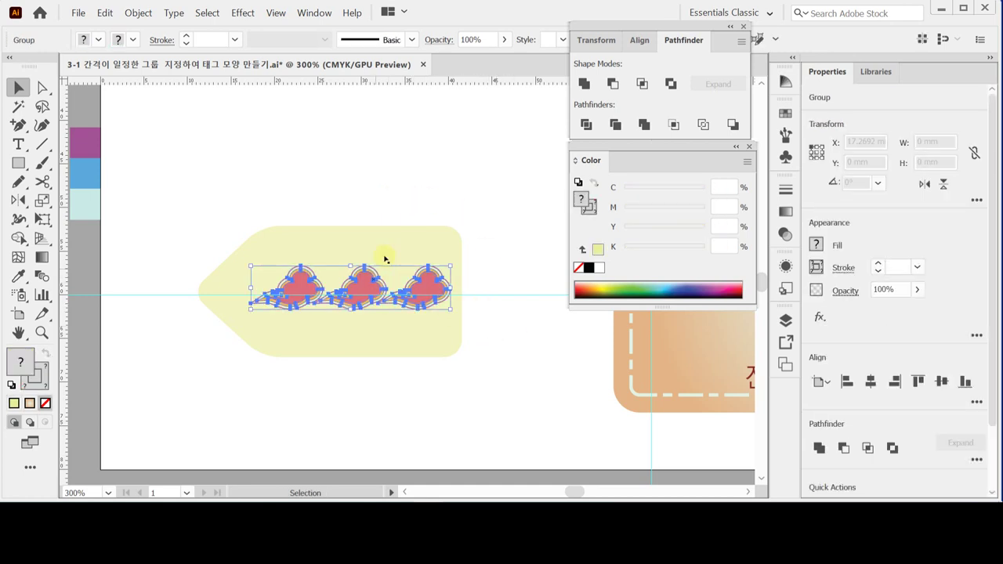
left_click(381, 202)
key("ctrl+s")
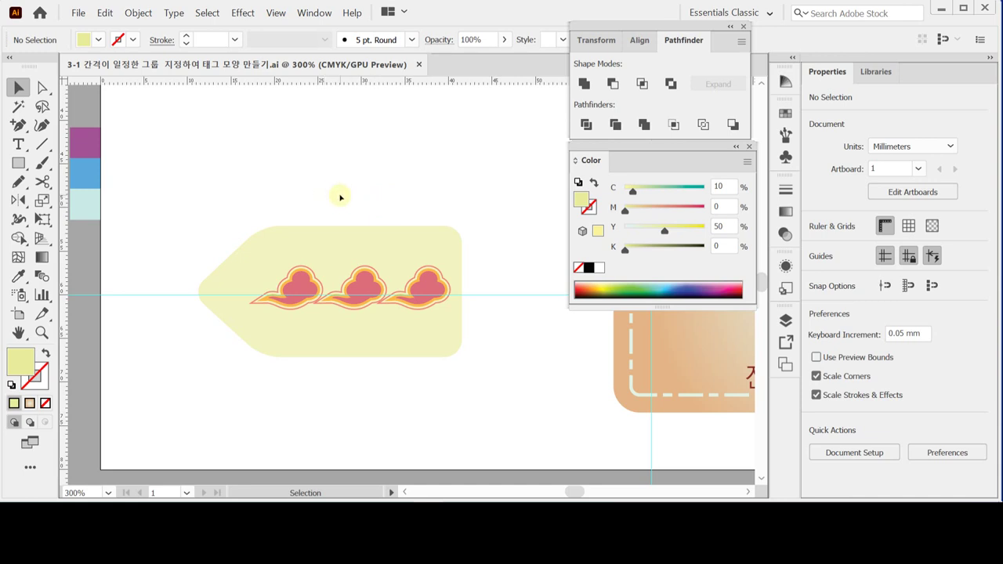
Step: Draw a circle about 2.8 mm in diameter on the horizontal guide at the tag's pointed end
left_click_drag(19, 163, 65, 205)
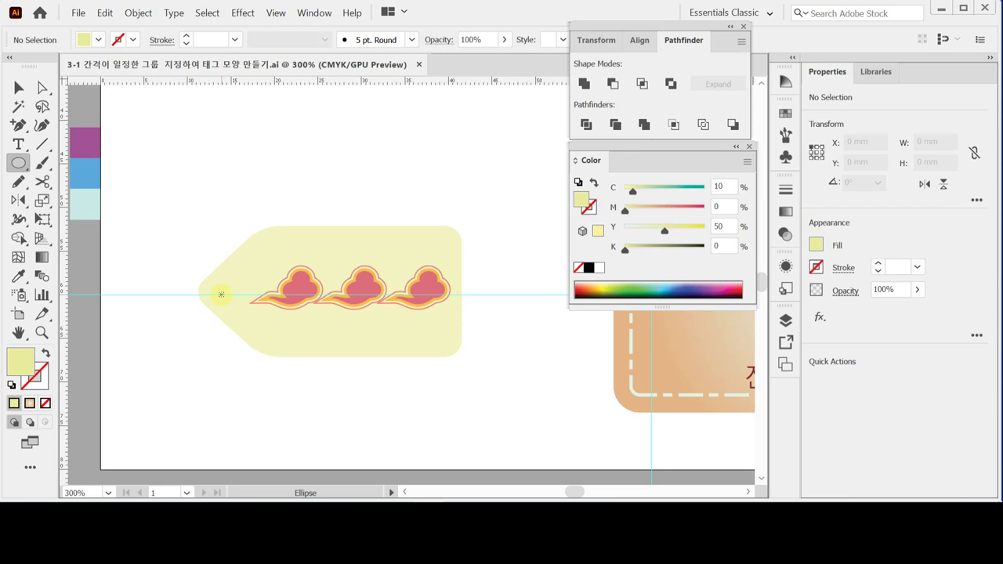
left_click_drag(221, 294, 232, 303)
left_click_drag(231, 303, 231, 303)
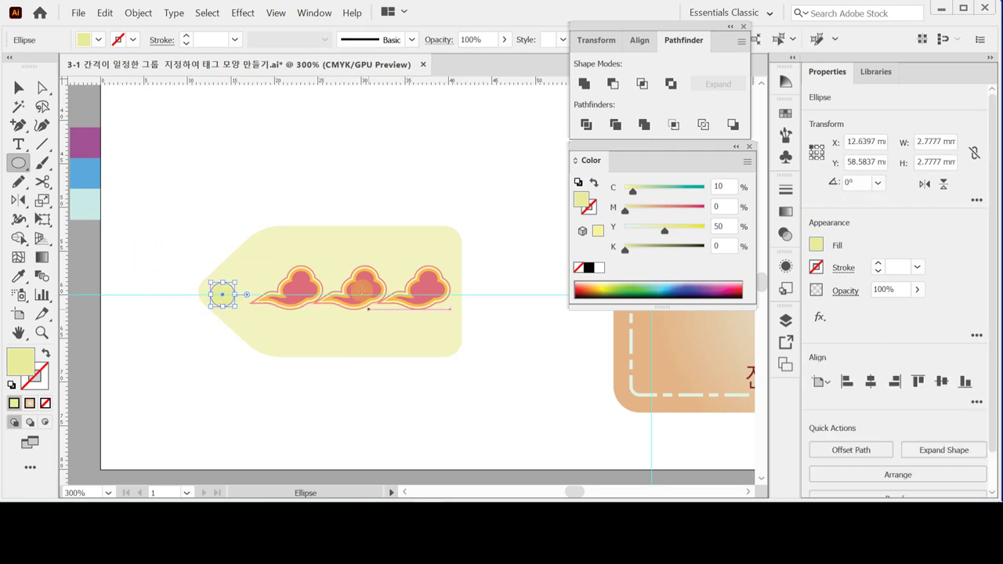
Step: Fill the circle with the dark red sampled from the swatch beside the artboard
left_click(549, 351, "ctrl+alt")
left_click(531, 354, "ctrl+alt")
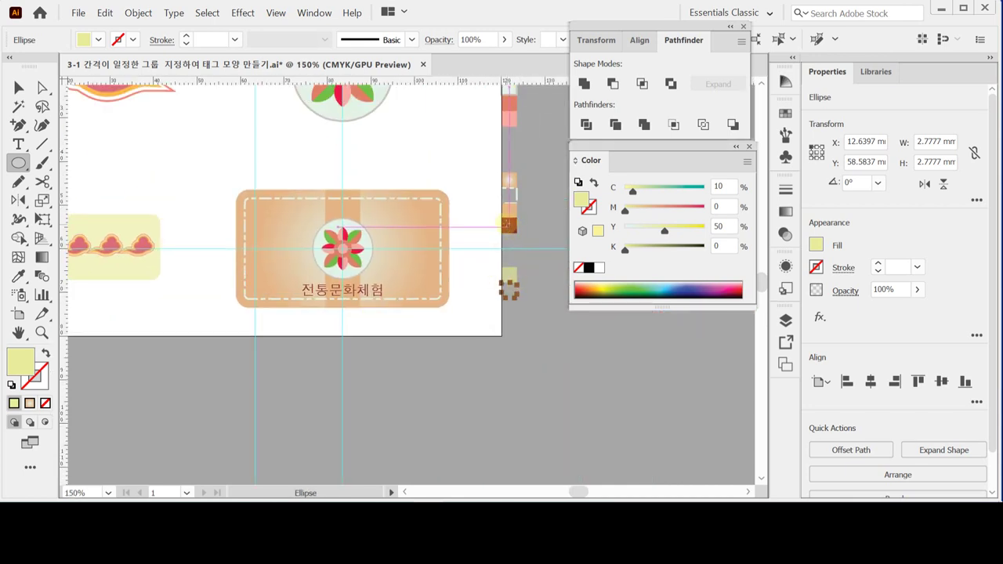
key("p")
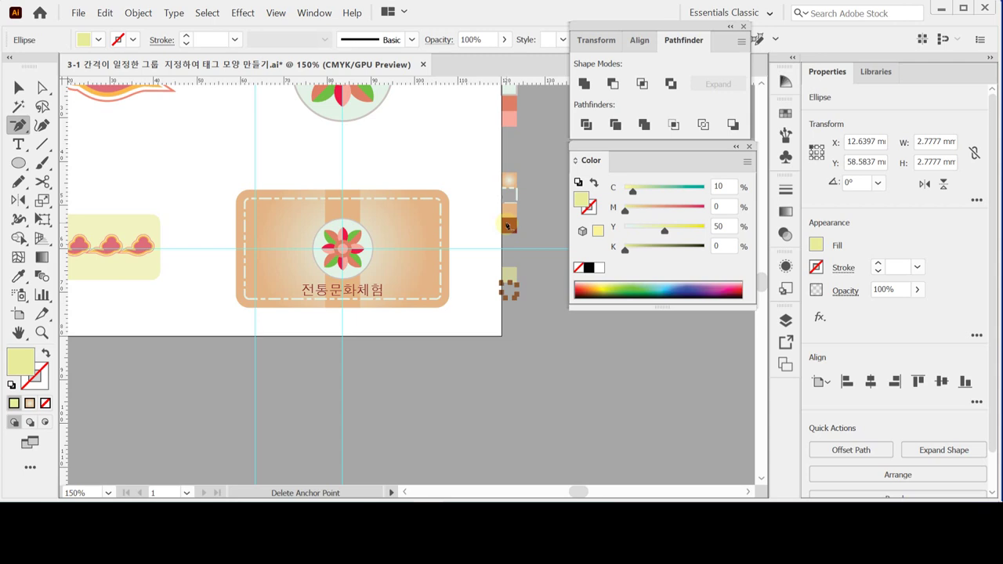
key("i")
left_click(508, 225)
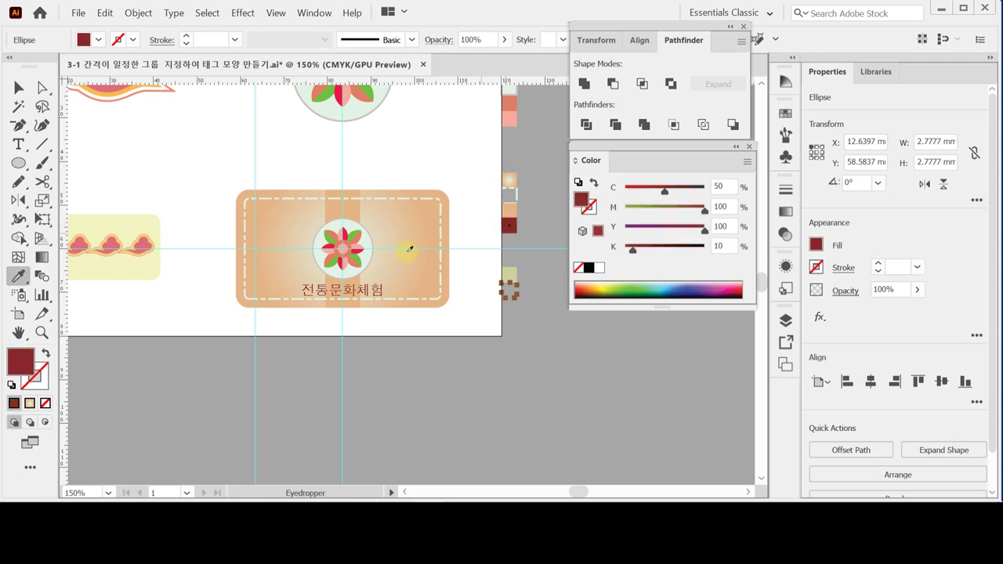
key("ctrl+equal")
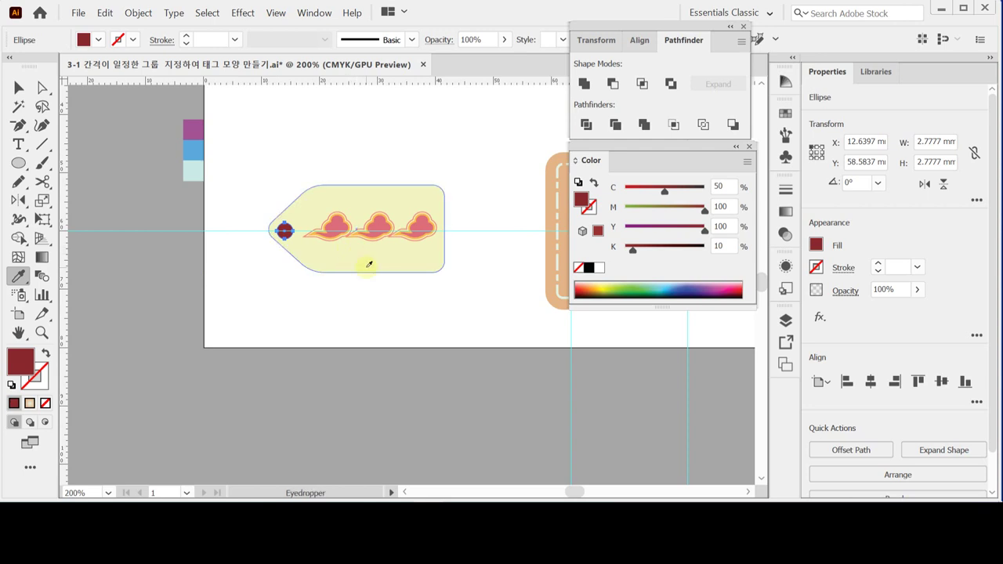
Step: Set the circle's fill to C 30, M 60, Y 80, K 30 and deselect it
double_click(717, 187)
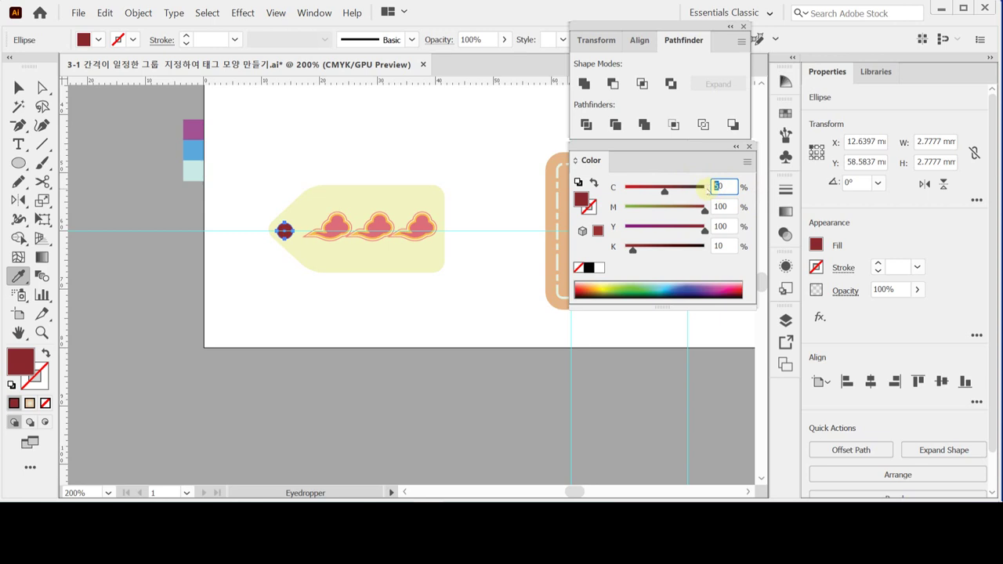
type("30")
double_click(720, 206)
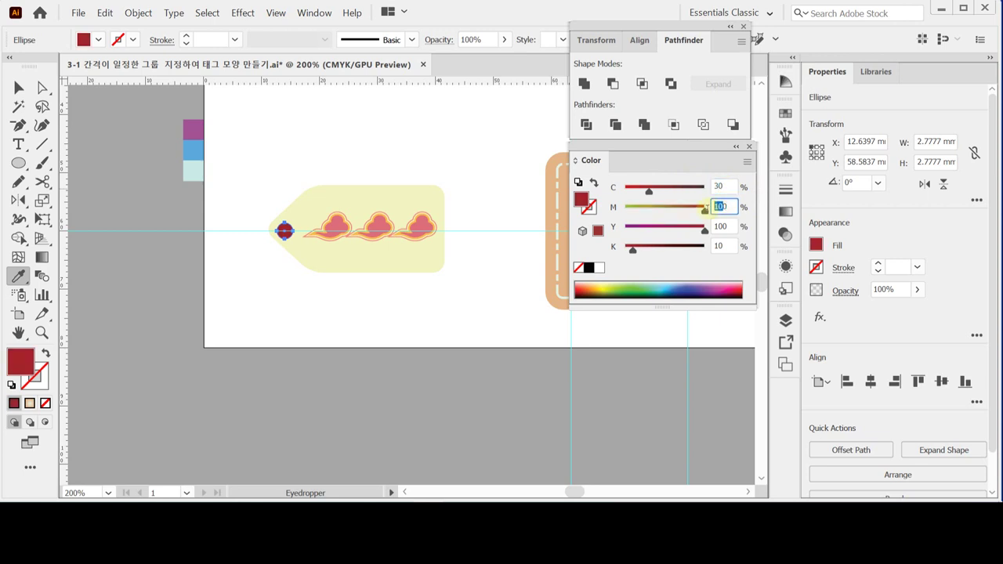
type("60")
double_click(719, 227)
type("80")
double_click(718, 247)
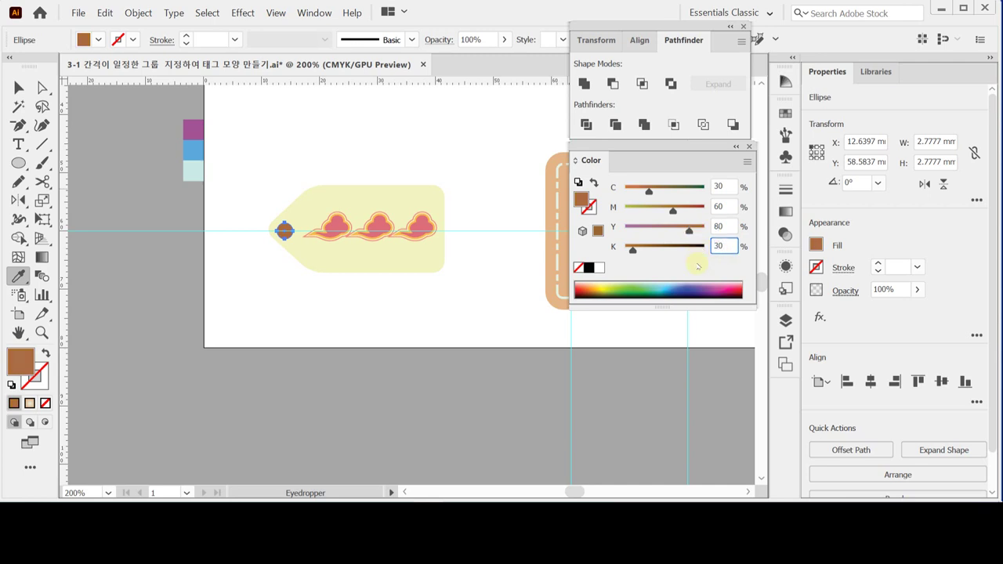
key("Return")
key("ctrl+shift+a")
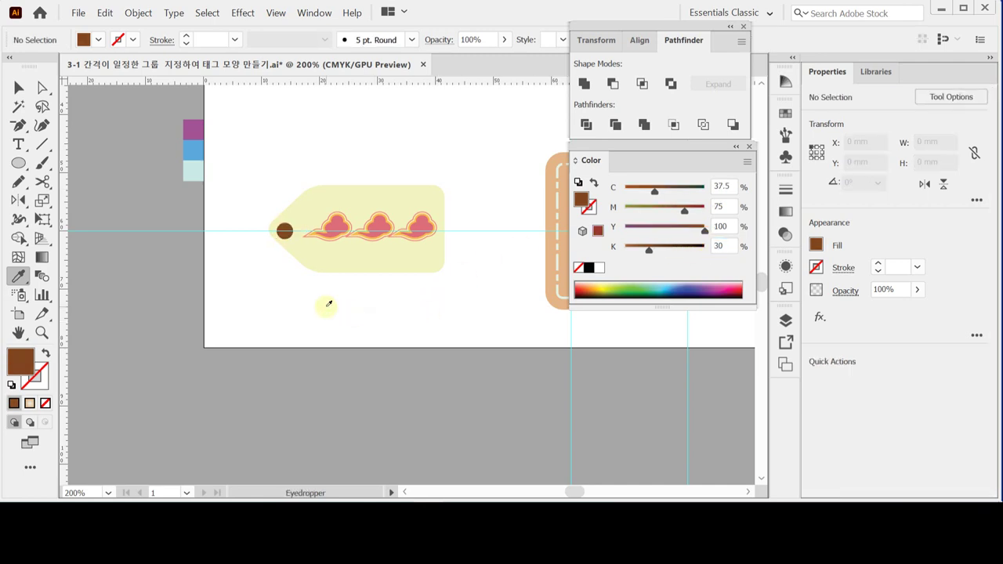
Step: Vertically centre-align the tag shape, the cloud group and the brown circle with each other, and save the document
left_click_drag(371, 302, 336, 316)
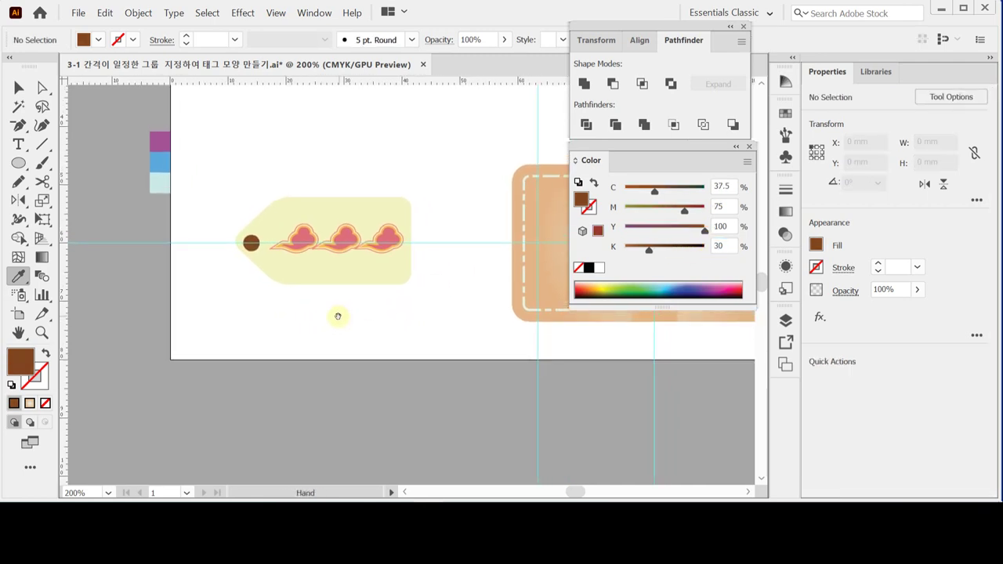
left_click_drag(230, 204, 460, 280)
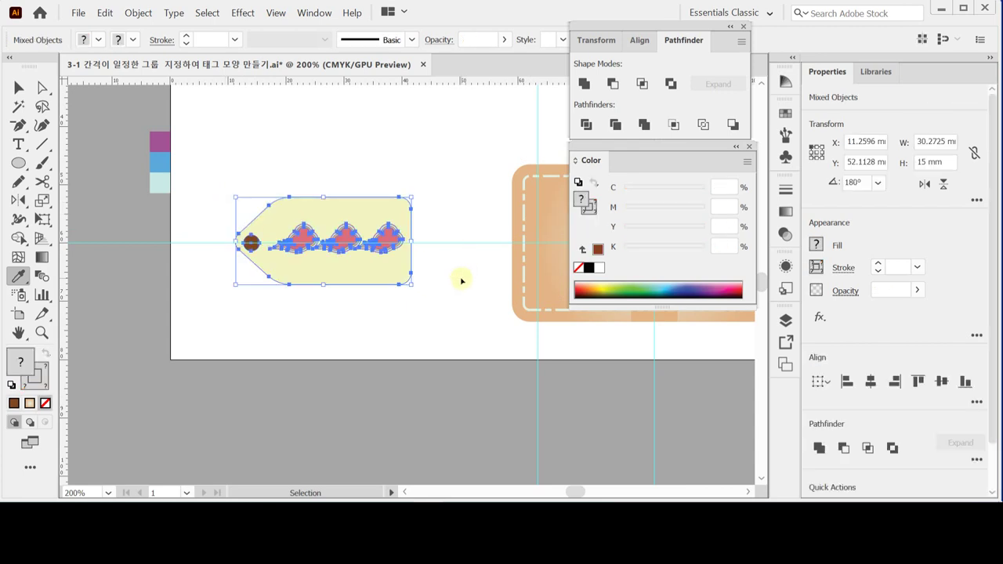
left_click(943, 381)
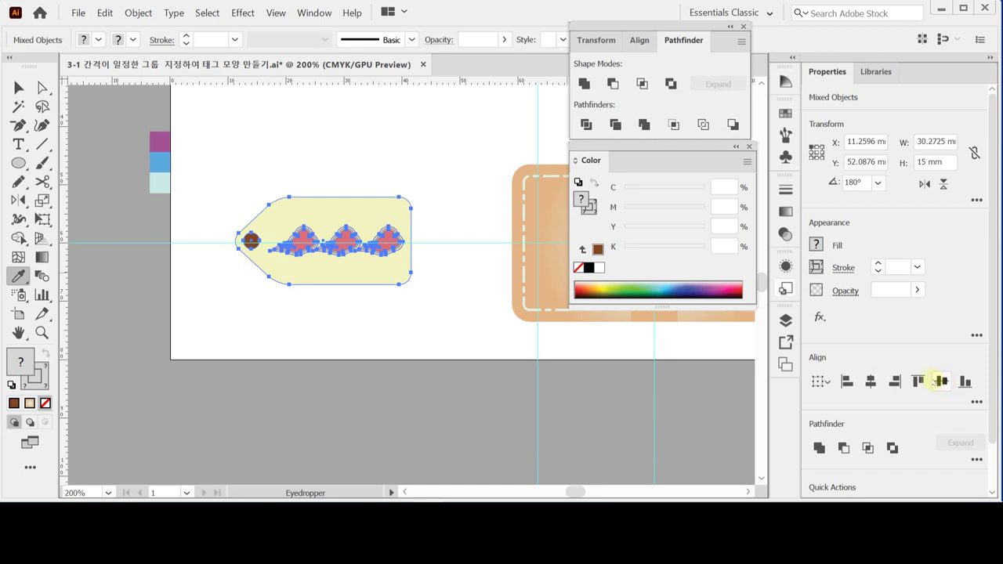
key("ctrl")
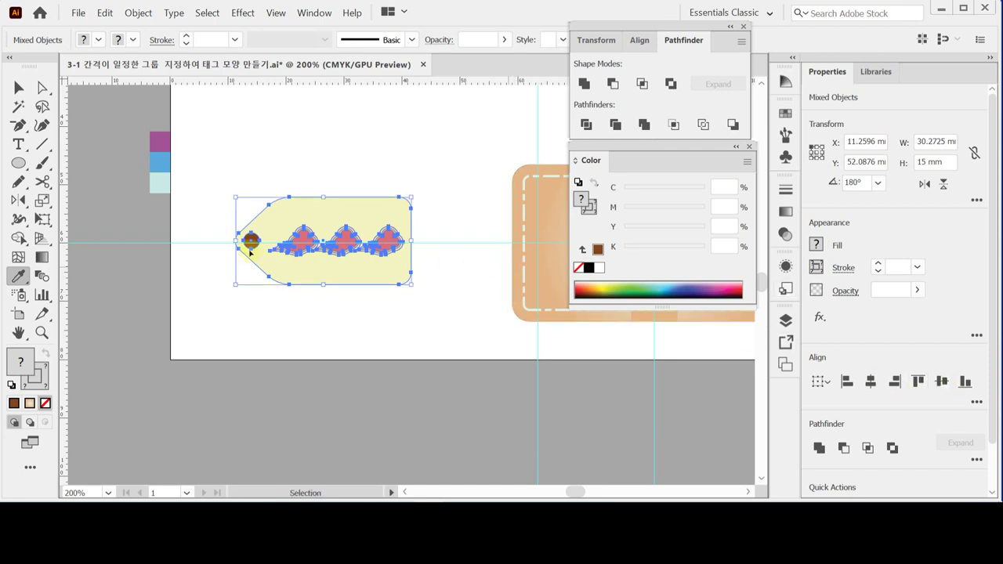
key("ctrl+s")
Step: Punch the circle out of the tag shape with Minus Front, send the tag behind the clouds, and deselect it
left_click_drag(220, 193, 255, 260)
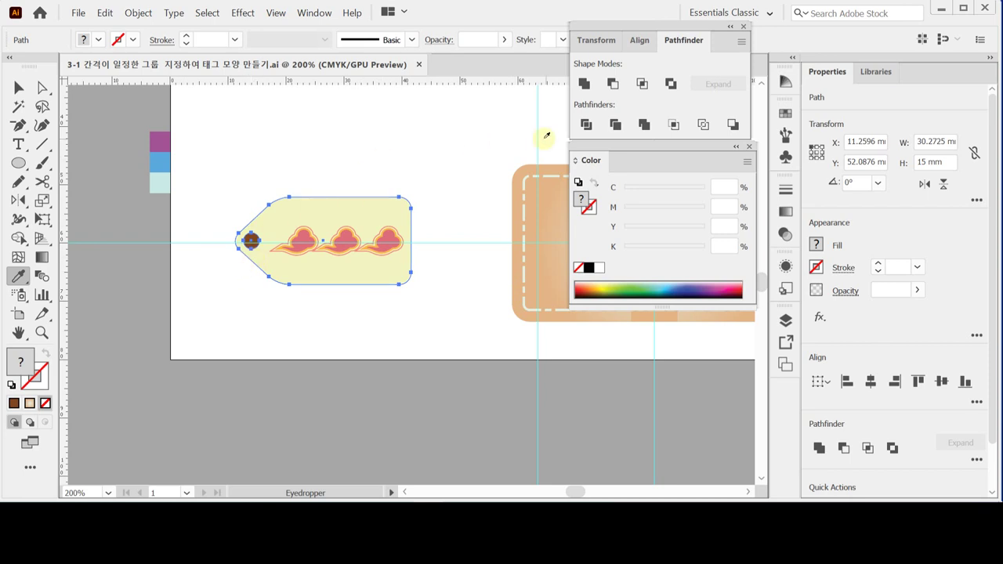
left_click(613, 83)
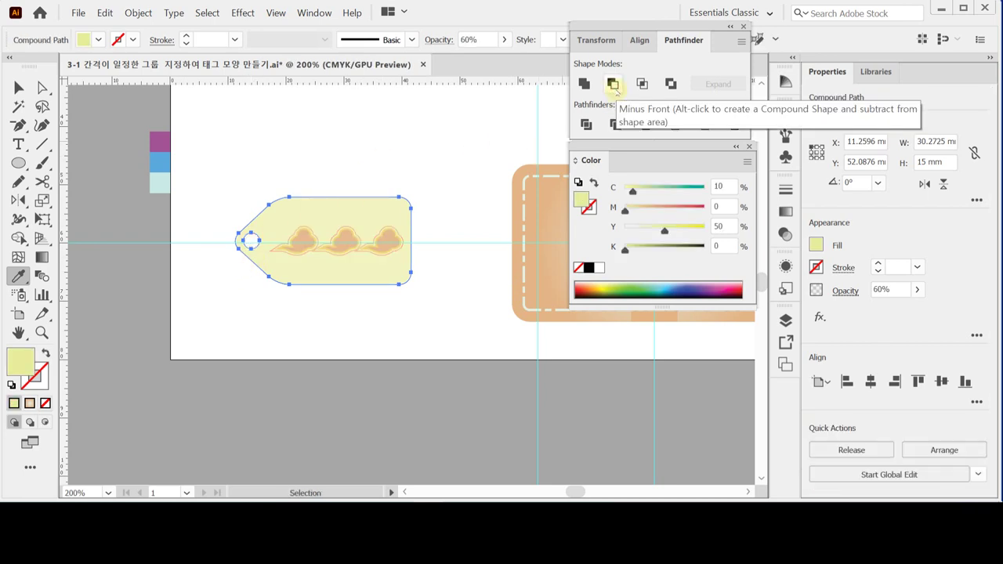
right_click(305, 247)
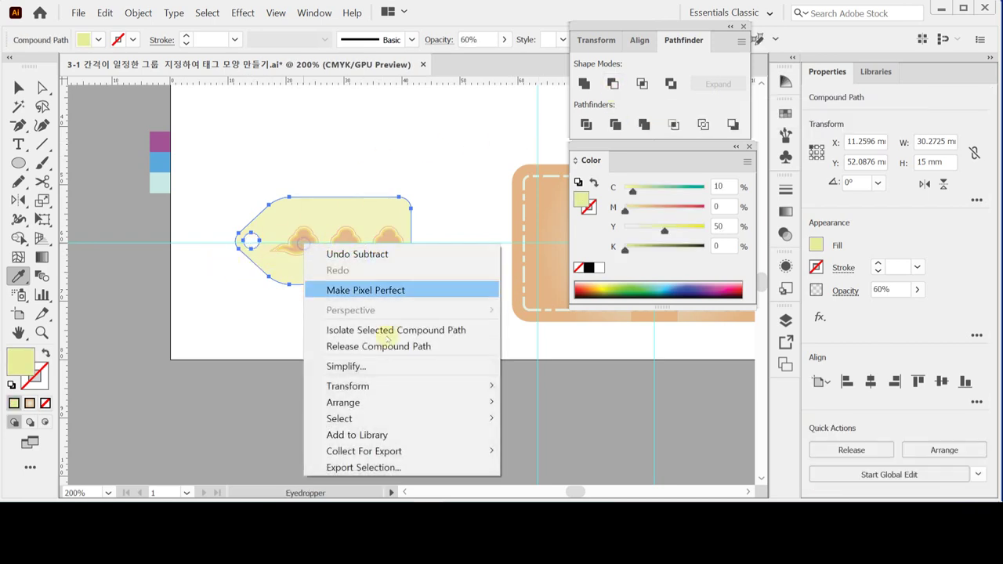
mouse_move(392, 405)
left_click(543, 436)
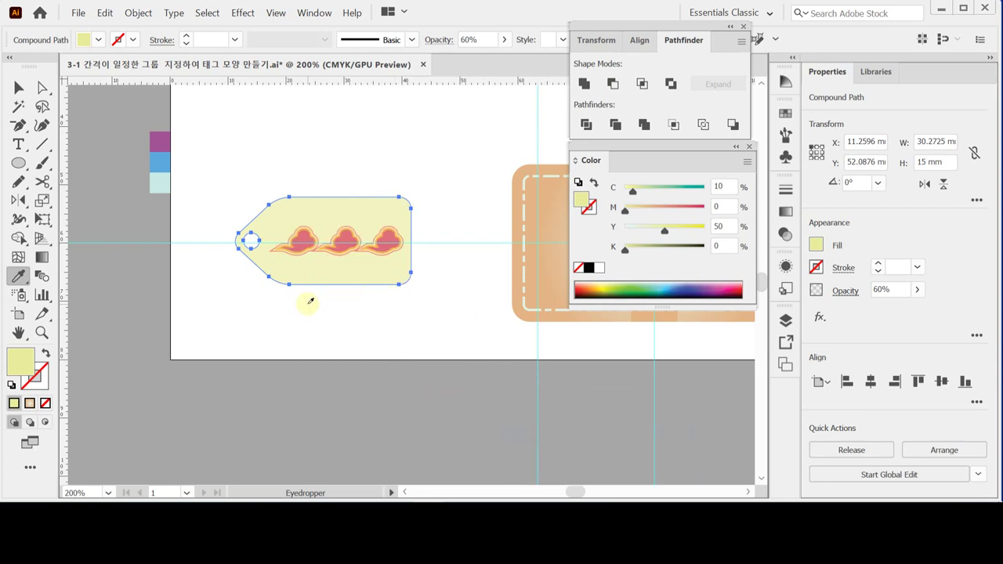
left_click(18, 87)
left_click(226, 137)
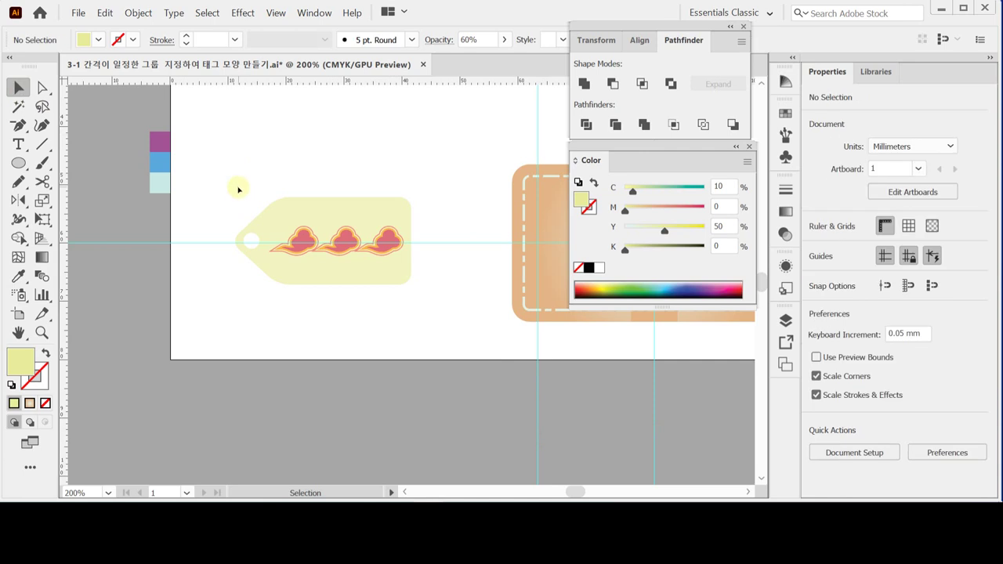
Step: Rotate the punched tag together with its clouds by 30° and undo the extra freehand rotation
left_click_drag(239, 177, 375, 322)
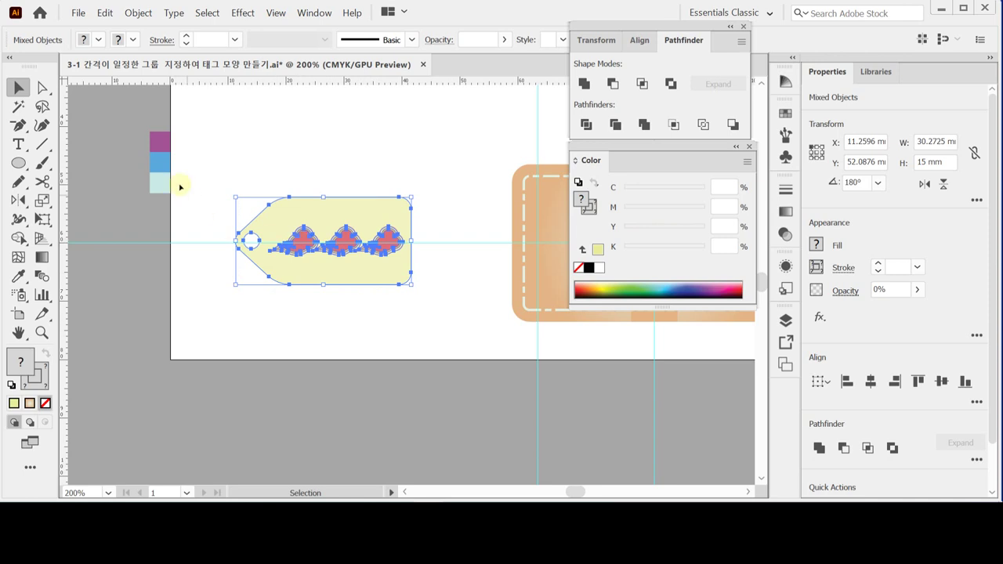
left_click_drag(19, 199, 67, 201)
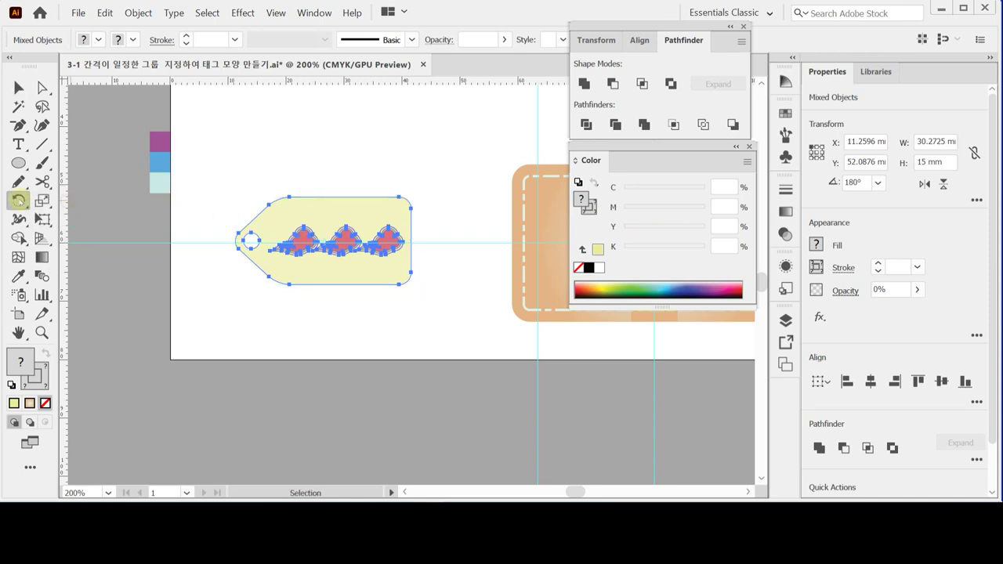
double_click(19, 200)
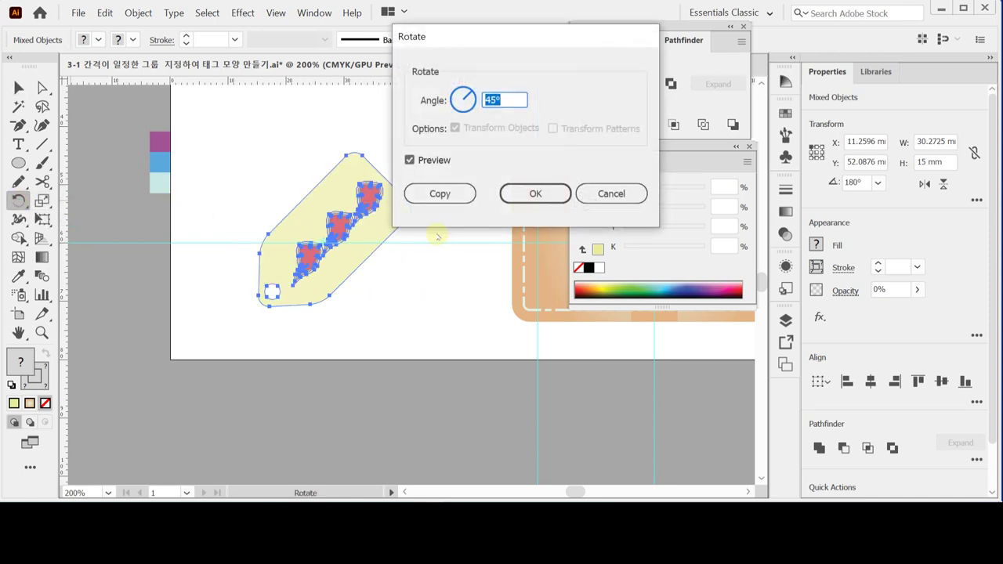
type("30")
left_click(535, 193)
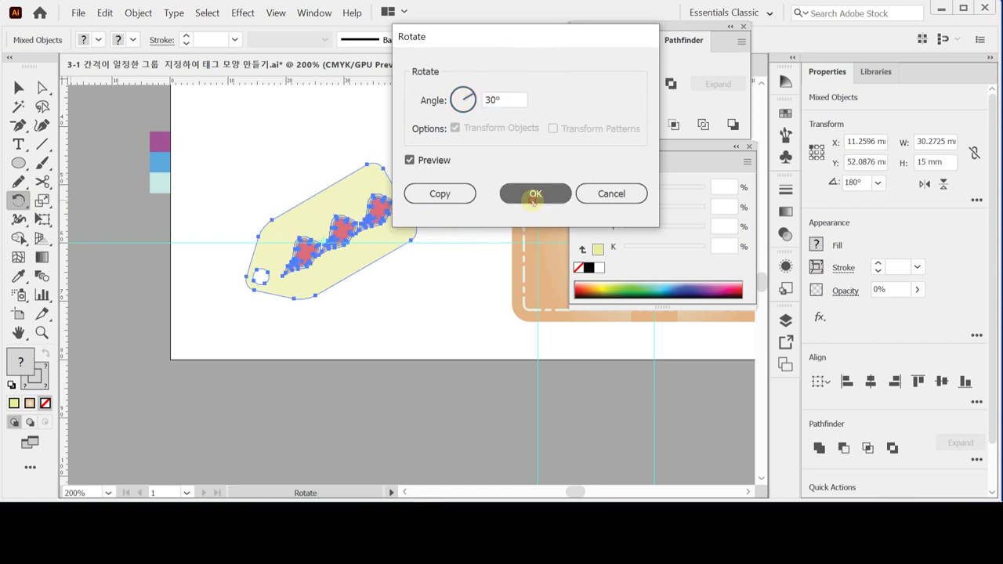
left_click_drag(454, 280, 294, 326)
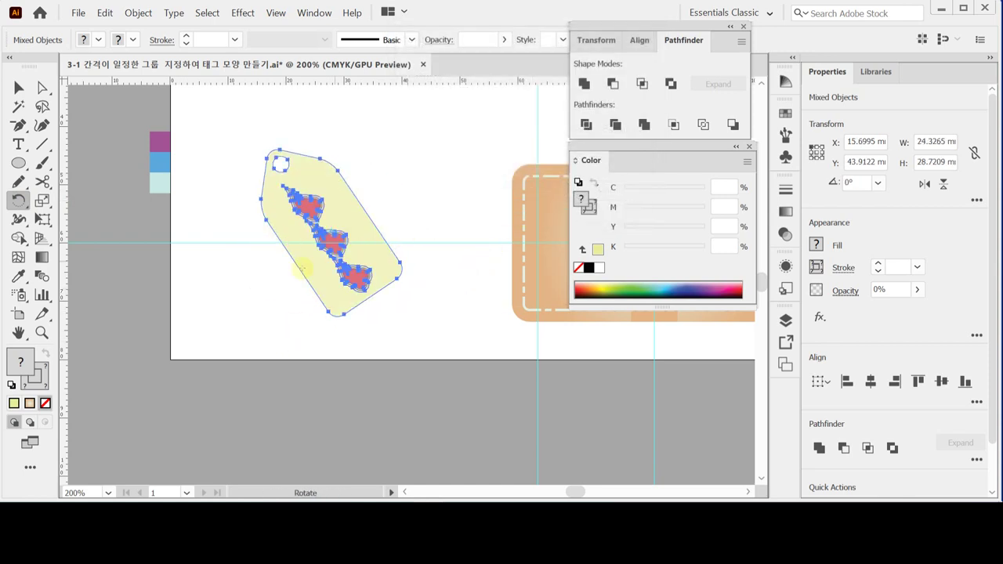
key("ctrl+z")
Step: Move the rotated tag onto the upper-left corner of the orange card, at about X 59.8 mm, Y 32.5 mm, save the document and deselect it
key("space")
left_click_drag(449, 228, 293, 279)
left_click_drag(192, 284, 475, 201)
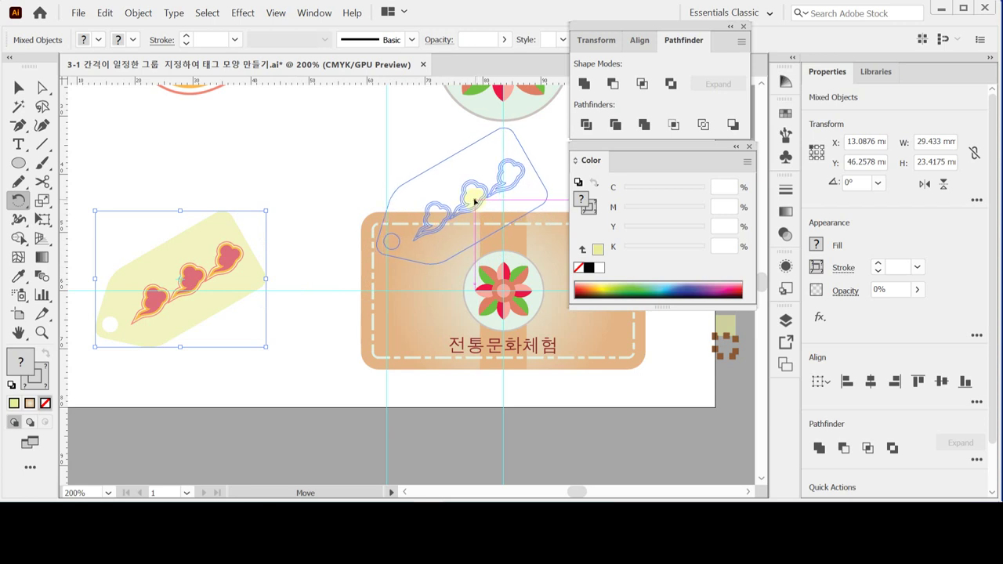
left_click_drag(475, 201, 474, 201)
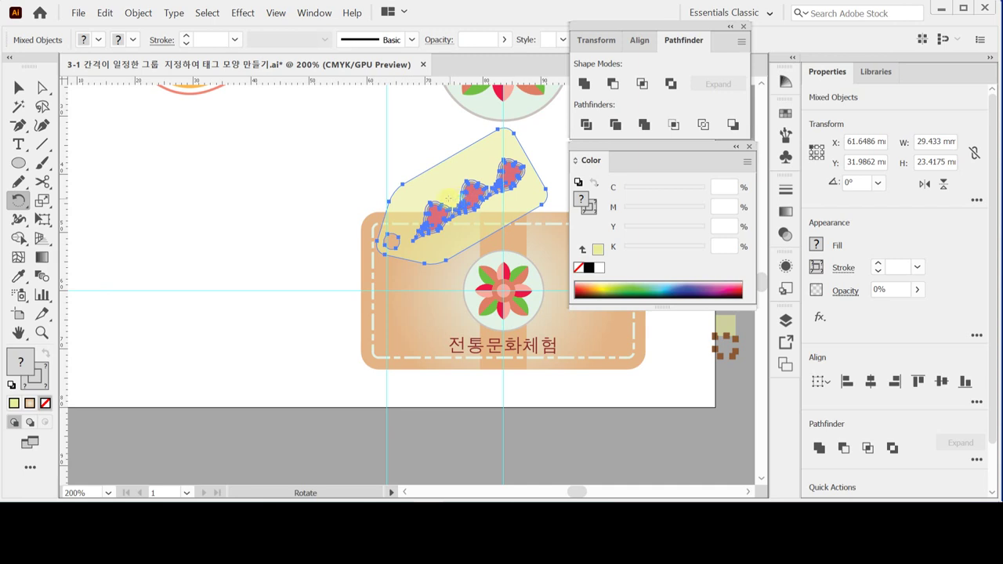
left_click_drag(444, 205, 437, 224)
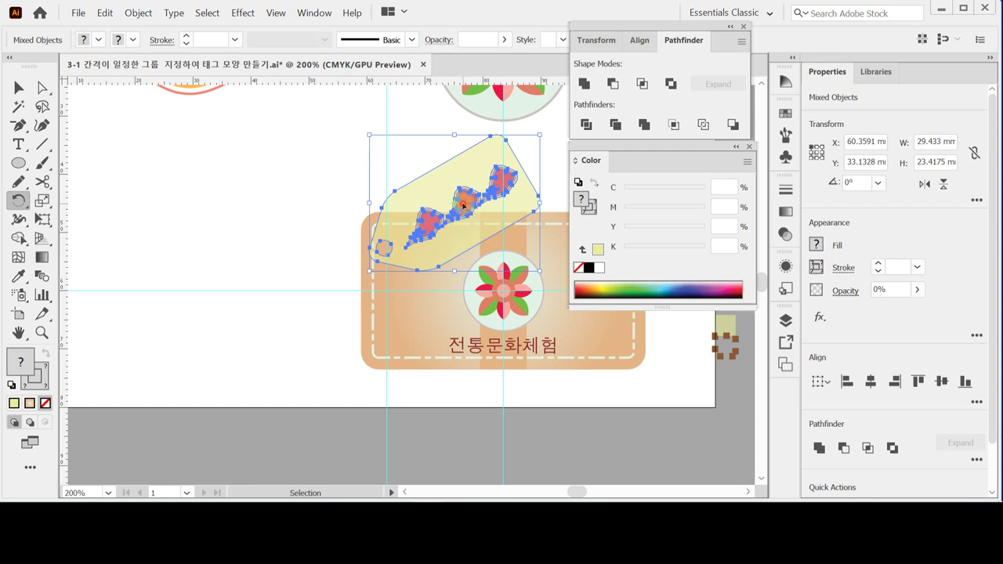
left_click_drag(462, 206, 459, 203)
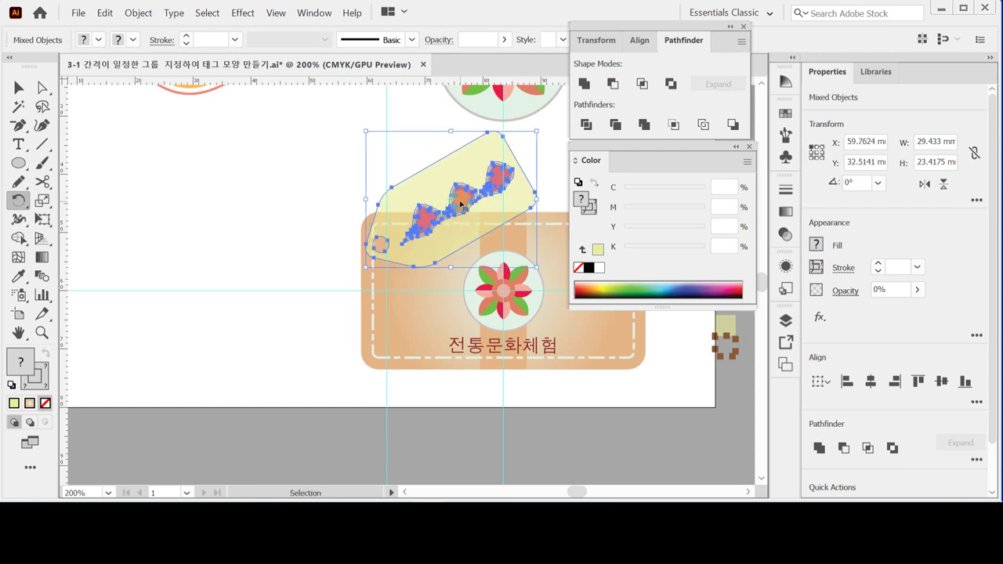
key("ctrl")
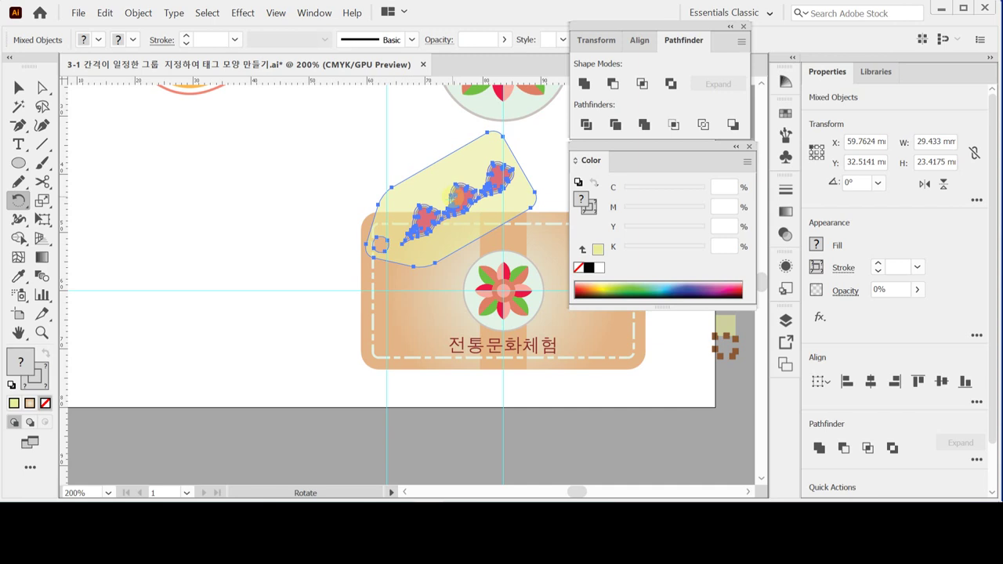
key("ctrl")
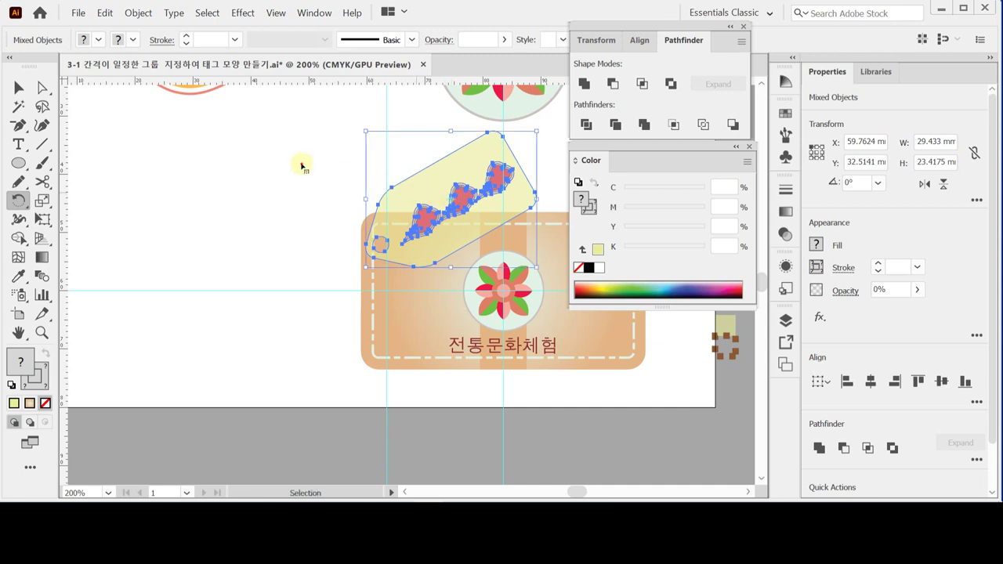
scroll(360, 274, "up", 1)
left_click_drag(336, 286, 211, 229)
left_click(213, 219, "ctrl")
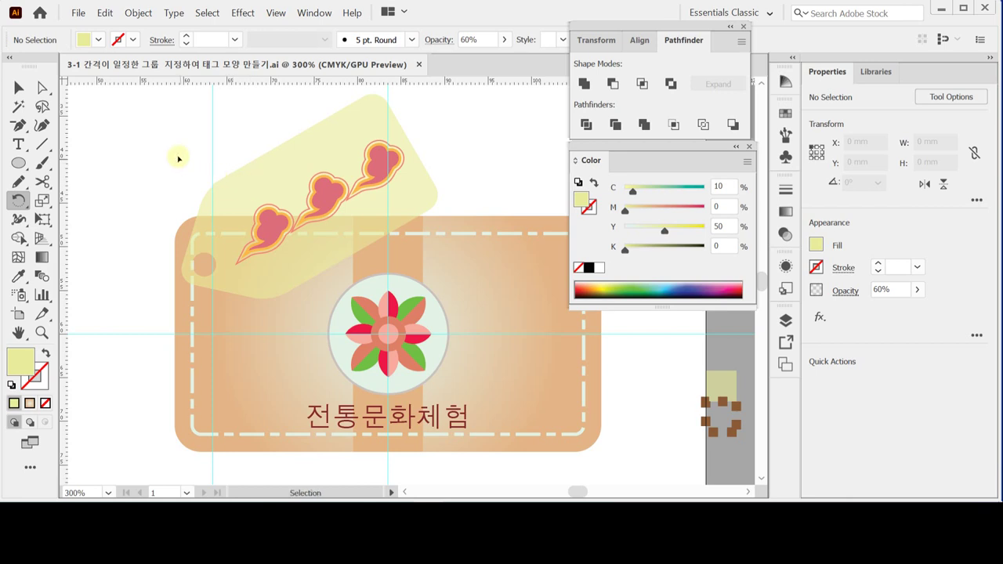
Step: Draw an S-shaped curved cord with the Pen tool from the tag's hole down to the left, about 19 mm wide and 15 mm high
left_click(18, 125)
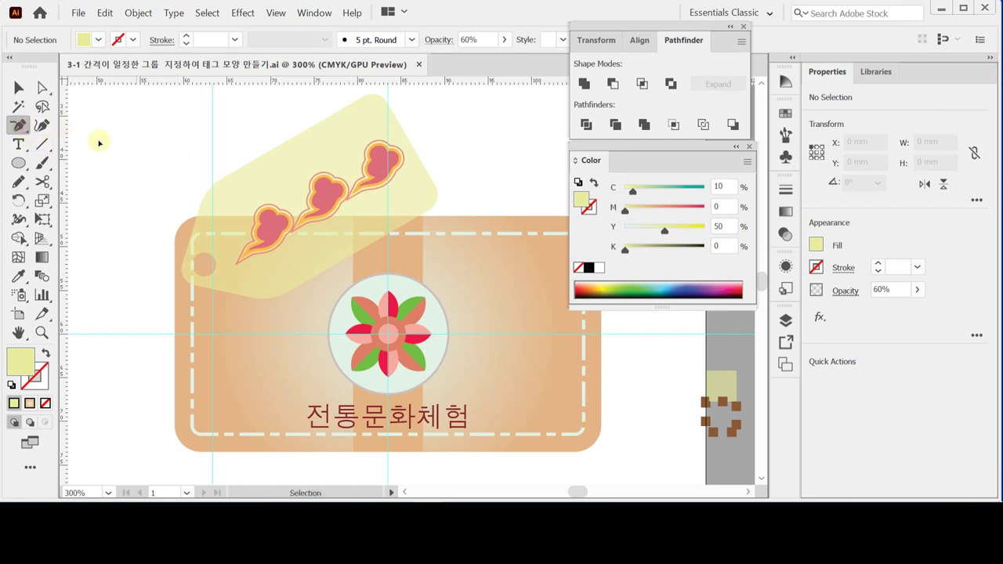
left_click_drag(19, 124, 76, 127)
scroll(172, 152, "down", 2)
scroll(172, 152, "left", 2)
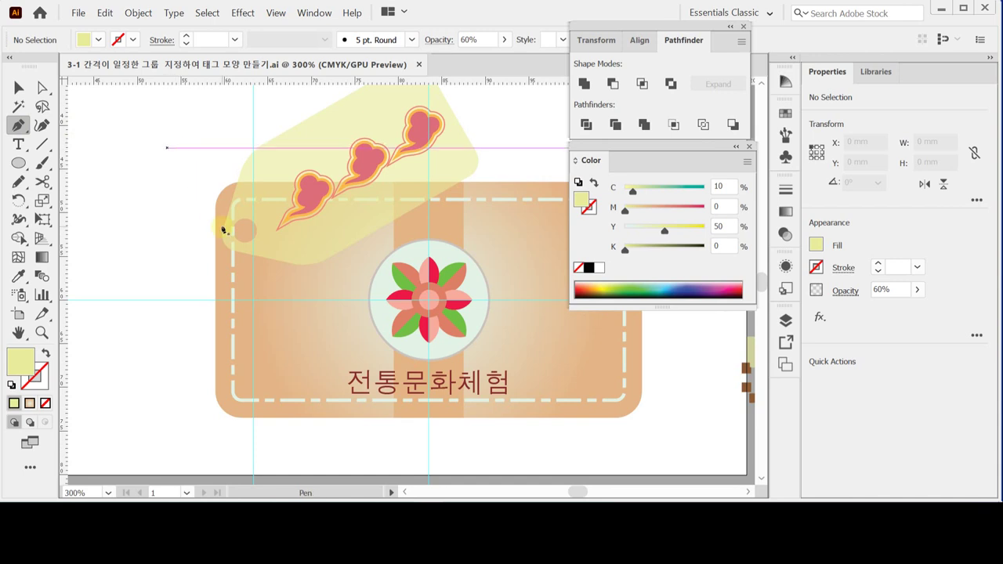
left_click(245, 234)
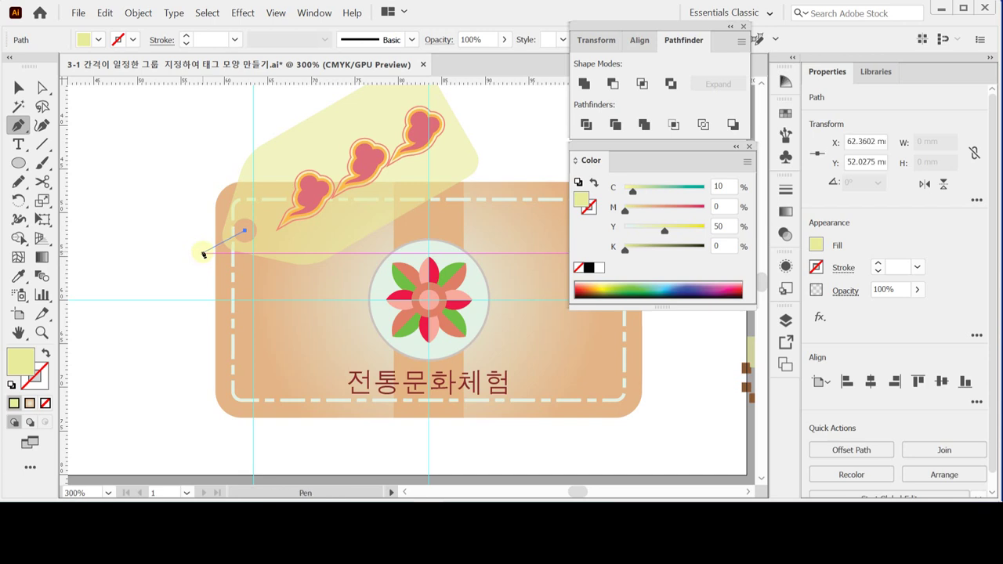
left_click_drag(201, 253, 170, 253)
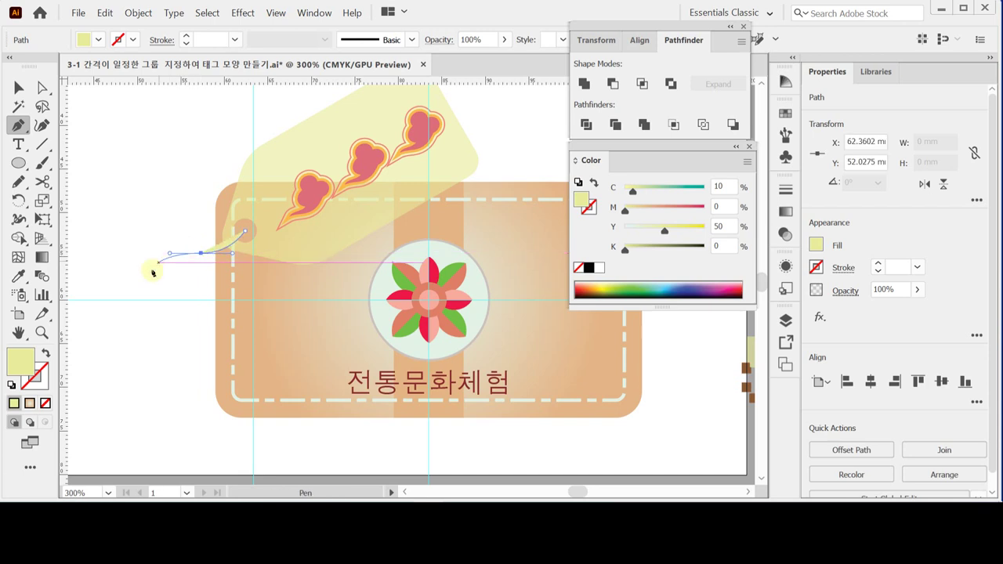
left_click_drag(149, 295, 148, 317)
left_click_drag(132, 364, 98, 377)
left_click(82, 366)
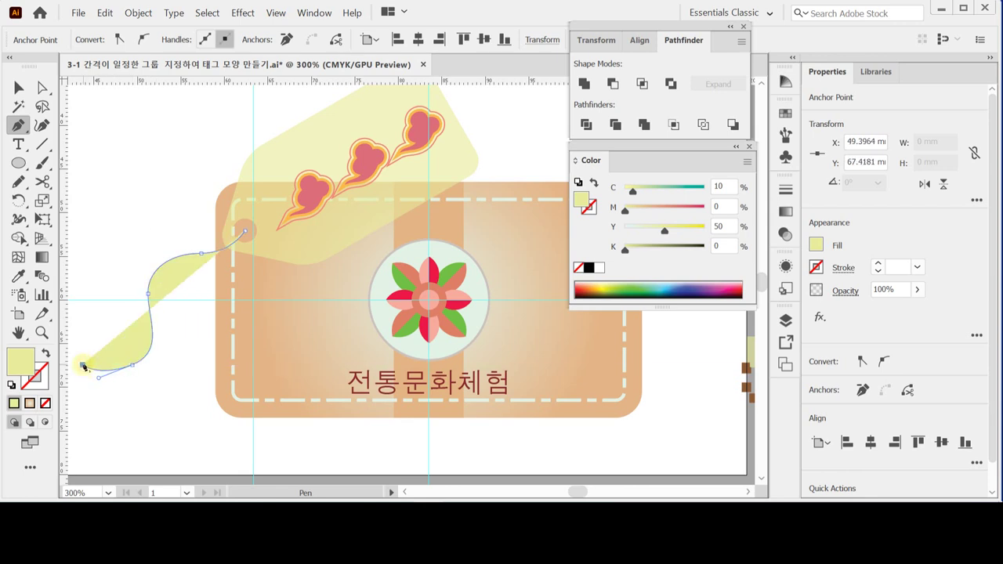
Step: Swap the cord's fill and stroke, and apply the brown 3 pt dashed stroke sampled from the circle beside the artboard
left_click(45, 354)
key("ctrl+space")
left_click(313, 313)
left_click(368, 317, "alt")
left_click(389, 313, "alt")
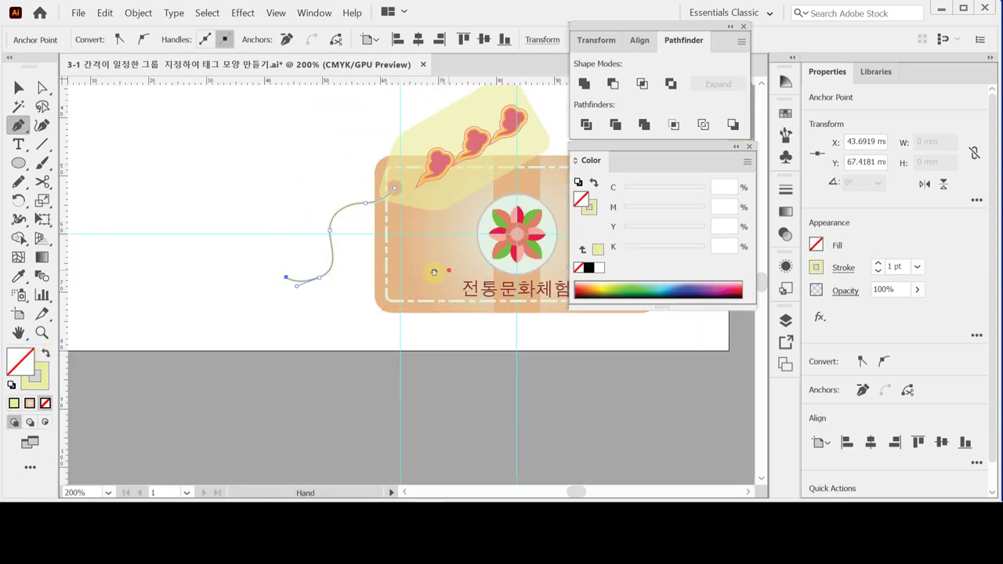
scroll(454, 305, "right", 3)
scroll(525, 331, "up", 1)
key("i")
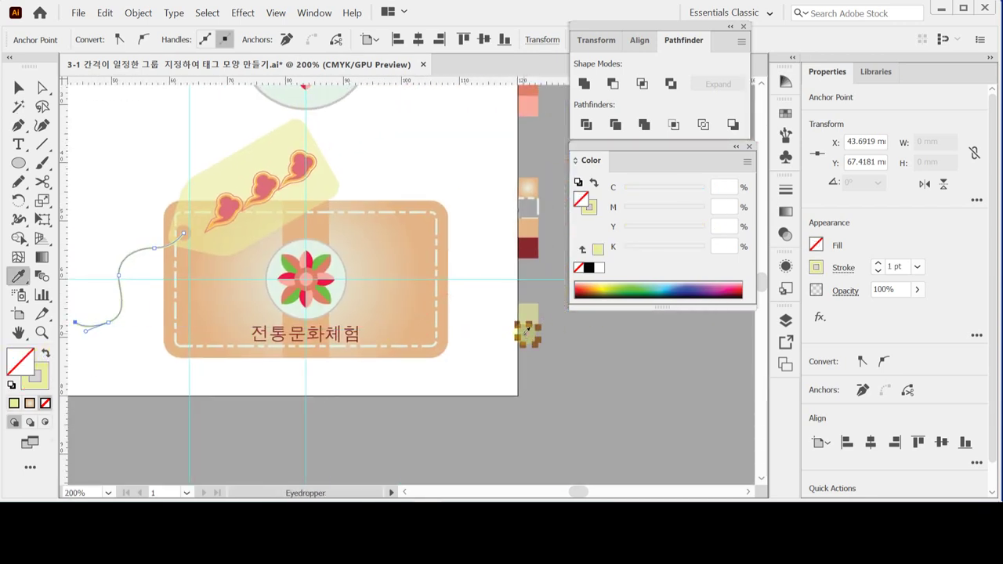
left_click(527, 335)
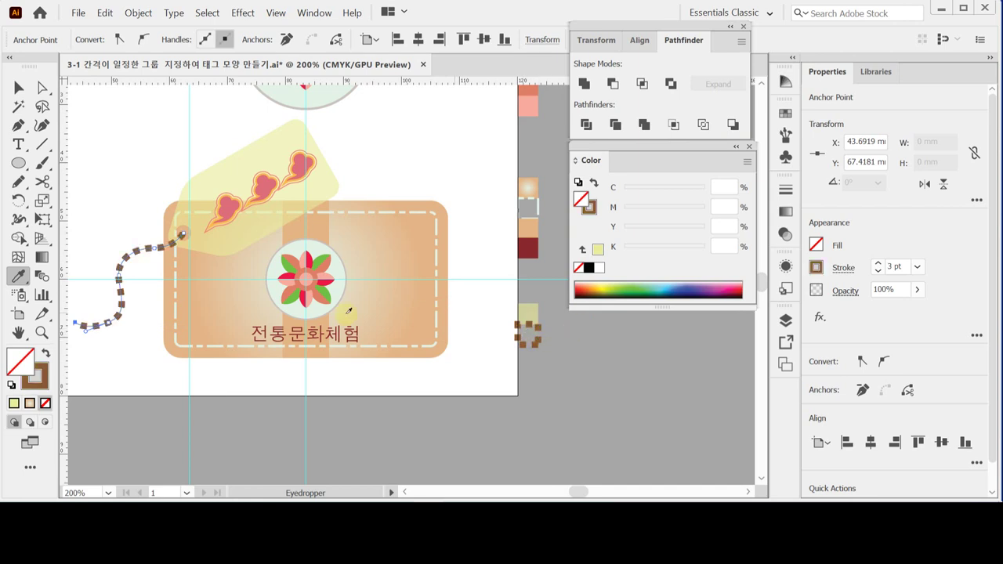
Step: Examine the cord's stroke options, toggling the dashed line off and back on to compare both looks
key("ctrl+space")
left_click(162, 311)
left_click_drag(336, 259, 218, 280)
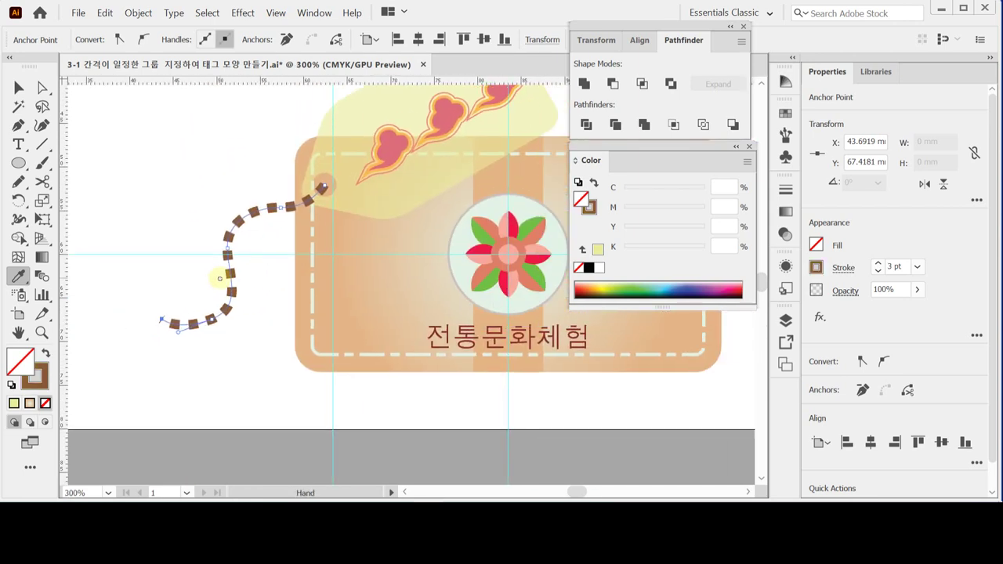
left_click(784, 192)
left_click(782, 194)
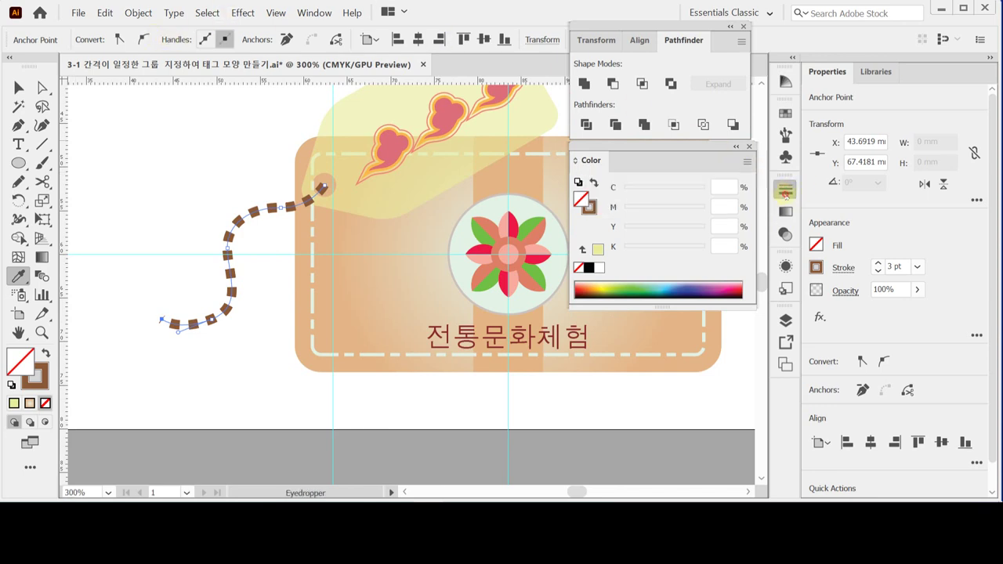
left_click(843, 268)
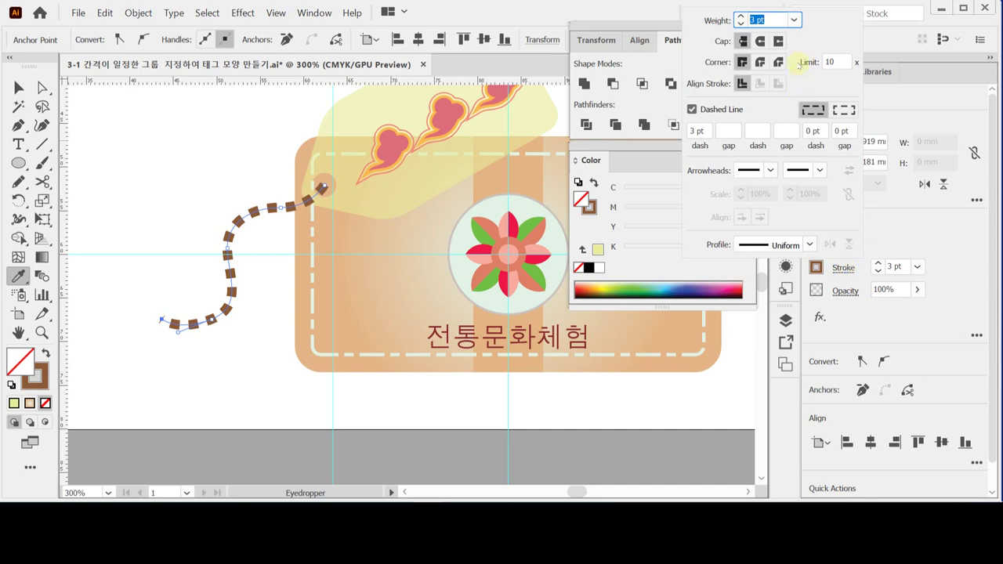
left_click(769, 19)
left_click(691, 109)
left_click(692, 110)
left_click(692, 109)
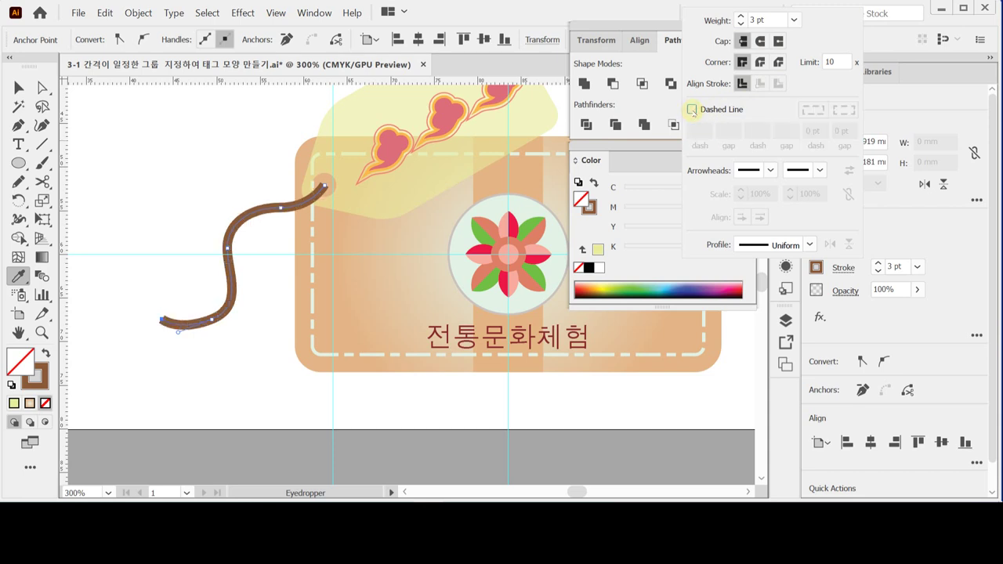
left_click(692, 110)
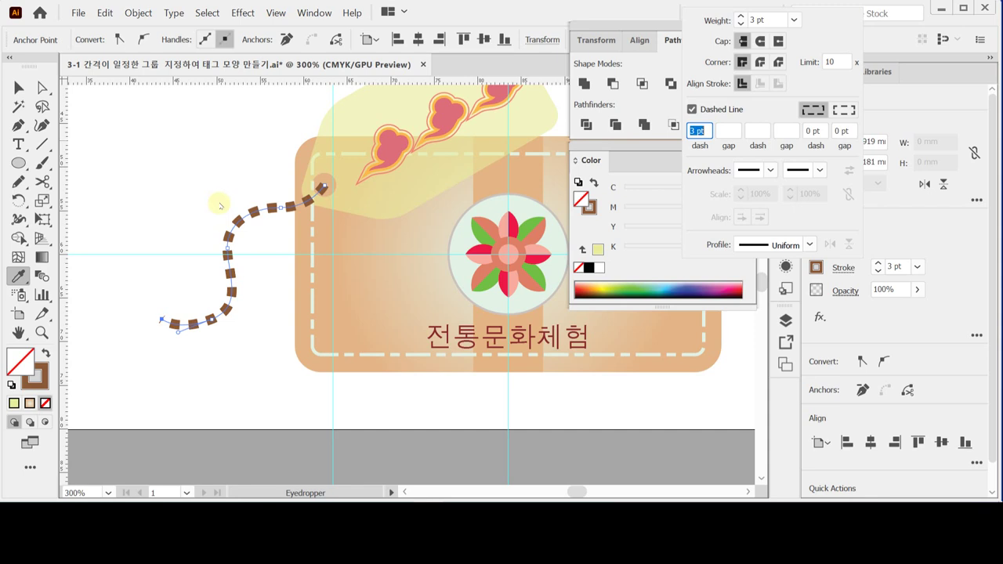
left_click(187, 181)
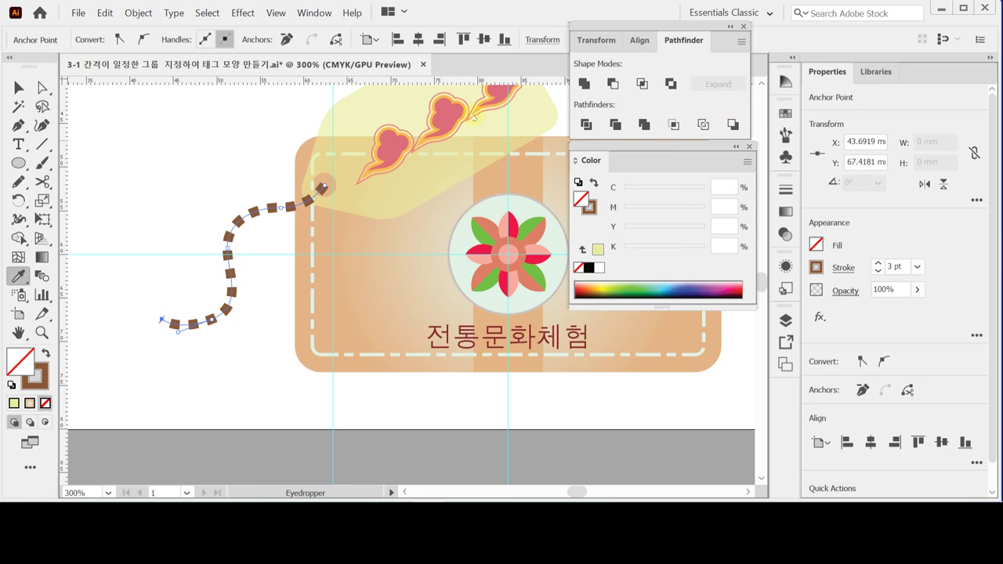
Step: Deselect the dashed cord and review the complete artwork on the artboard
key("ctrl+minus")
key("ctrl+minus")
key("ctrl+minus")
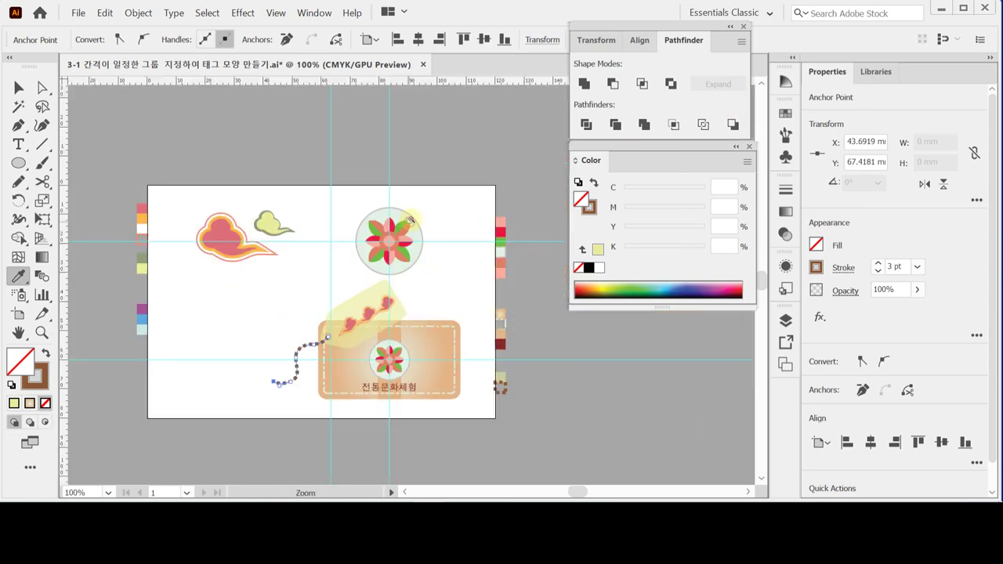
key("ctrl+plus")
left_click_drag(424, 183, 408, 201)
left_click(276, 321)
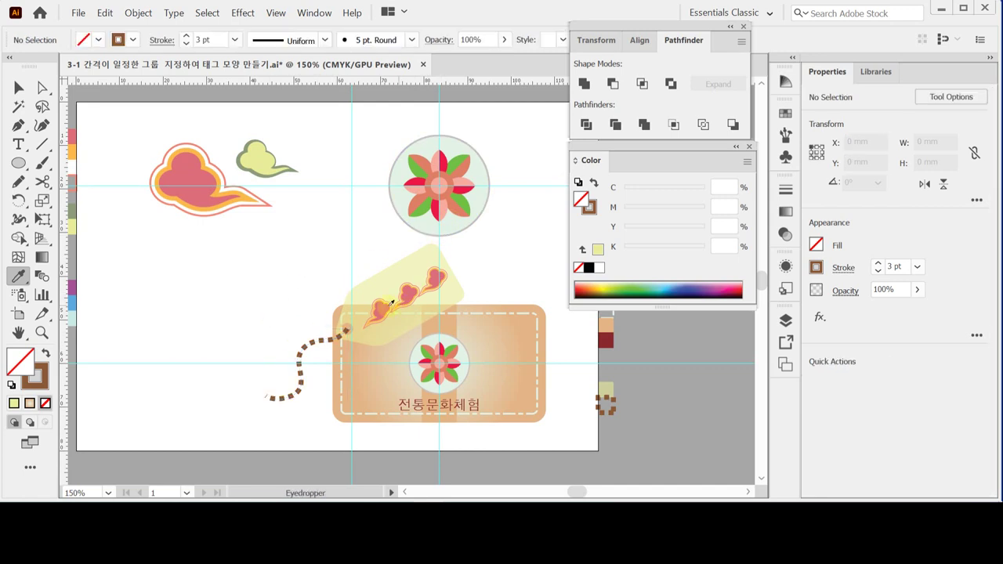
left_click(320, 246)
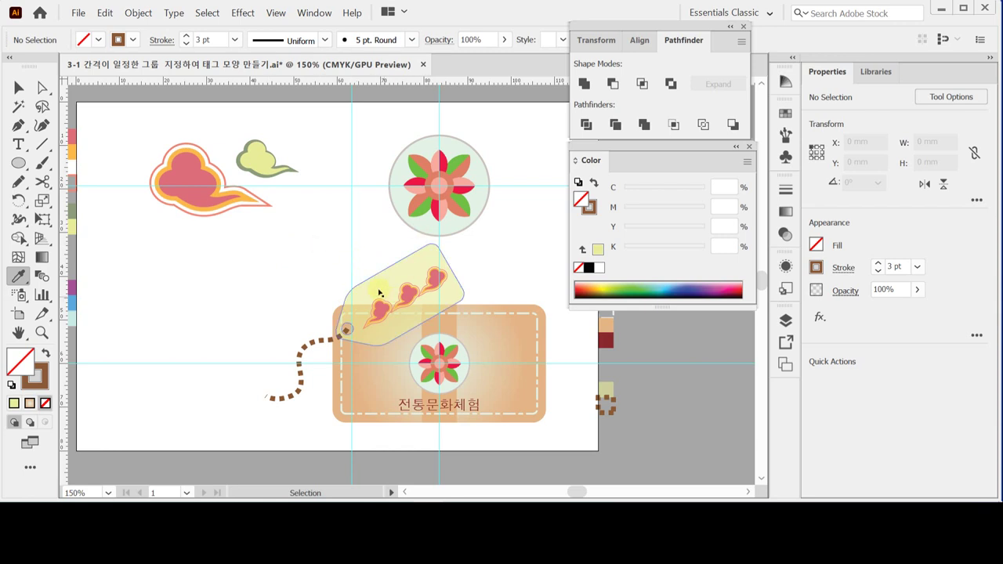